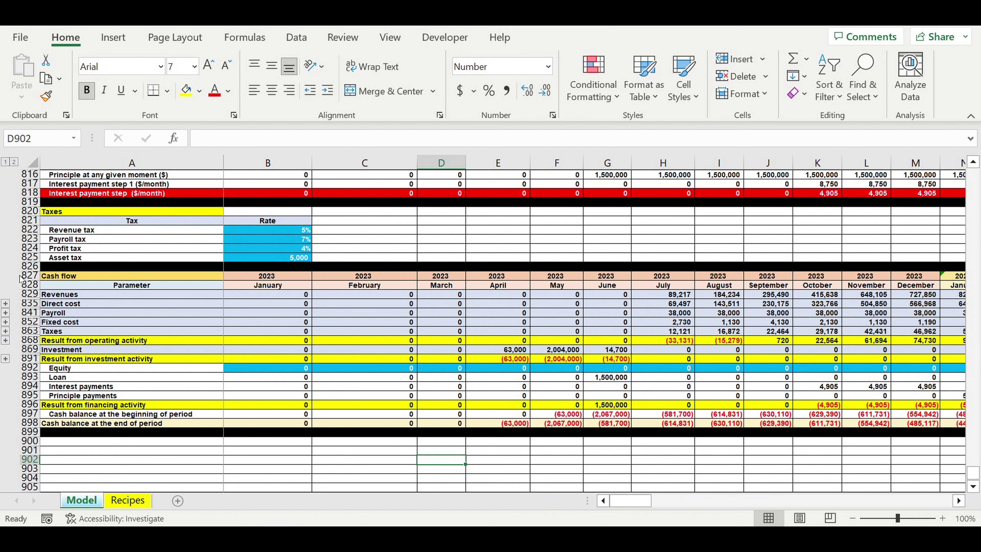
Review the Cash flow section in rows 827 to 899, including its Taxes and Result from operating activity rows.
{"action": "left_click_drag", "start_coordinate": [28, 275], "coordinate": [39, 433]}
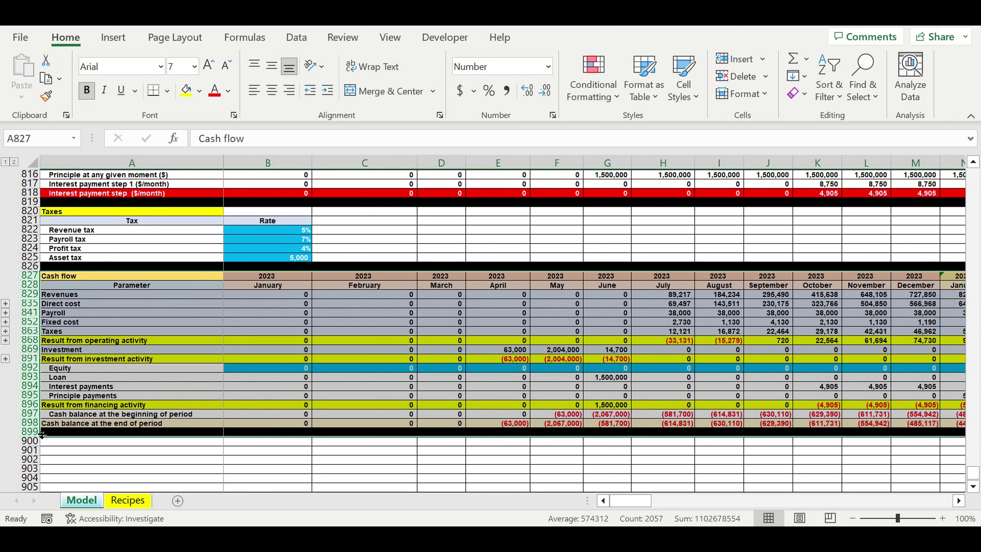
{"action": "left_click", "coordinate": [114, 331]}
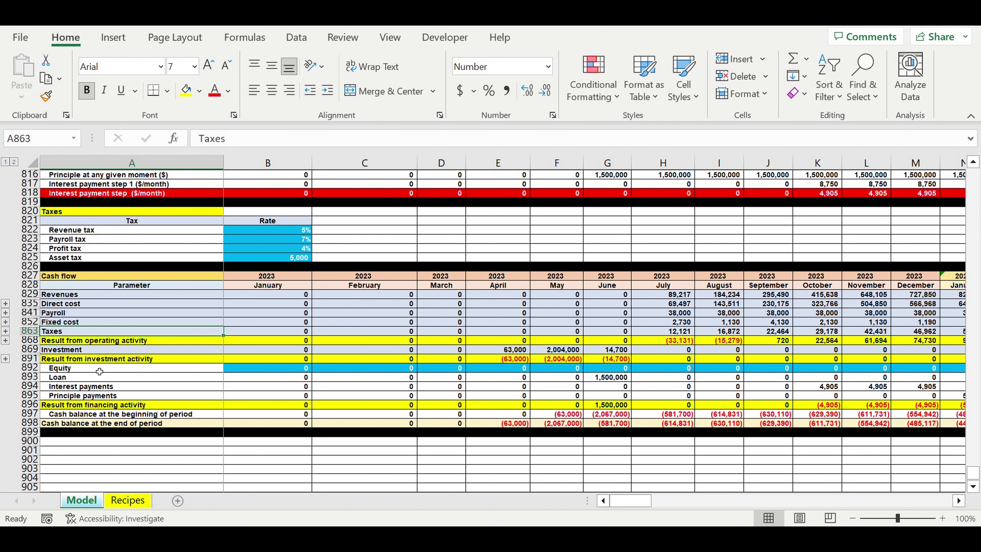
{"action": "left_click", "coordinate": [143, 340]}
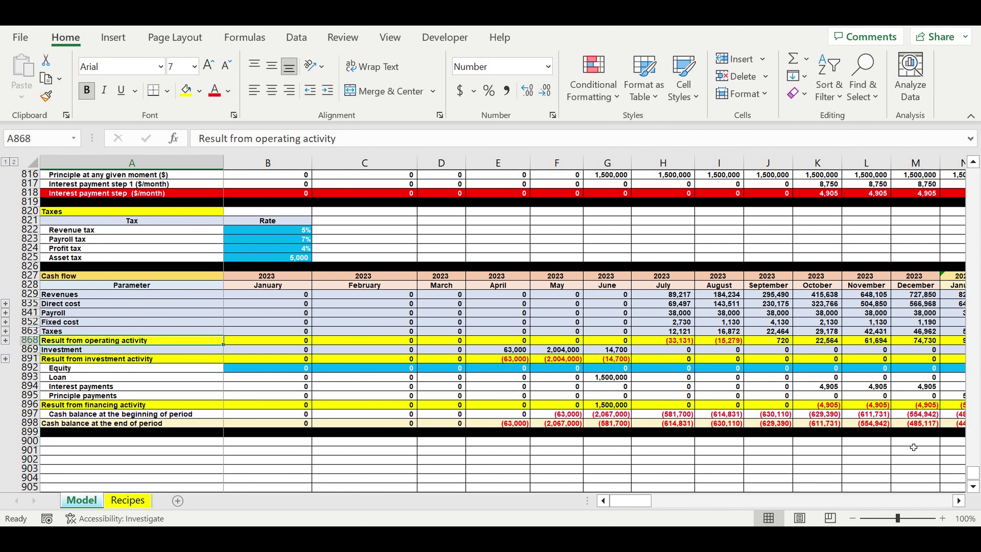
Examine the start year in B1 and the input and calculated columns of the List of products, from product names to prices and costs.
{"action": "left_click_drag", "start_coordinate": [974, 473], "coordinate": [973, 172]}
{"action": "left_click", "coordinate": [286, 221]}
{"action": "left_click", "coordinate": [282, 175]}
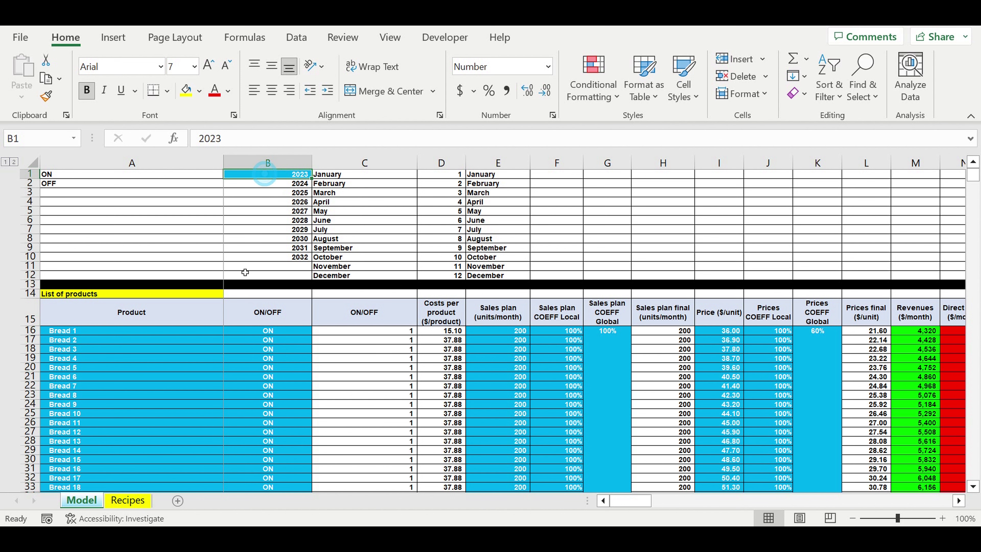
{"action": "left_click_drag", "start_coordinate": [191, 330], "coordinate": [305, 433]}
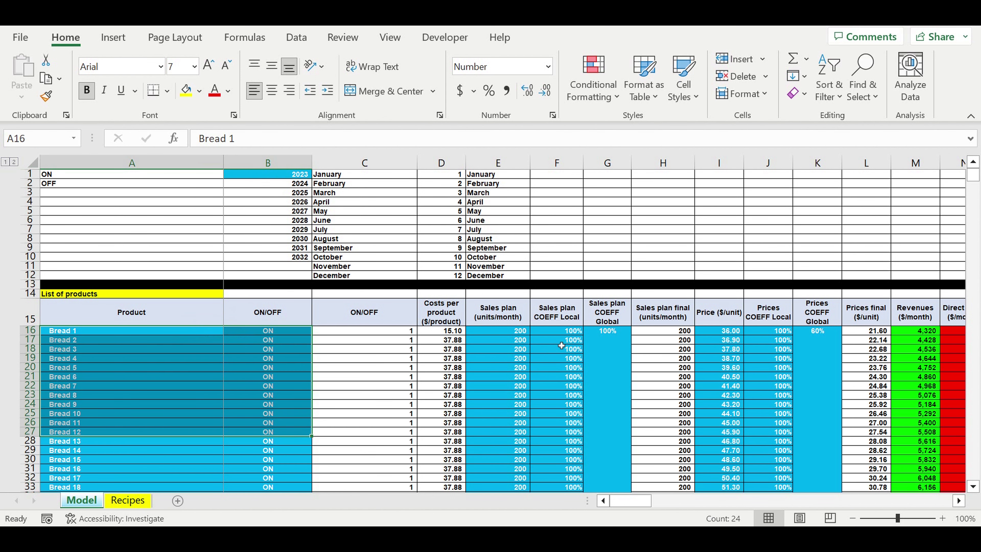
{"action": "left_click_drag", "start_coordinate": [498, 331], "coordinate": [614, 490]}
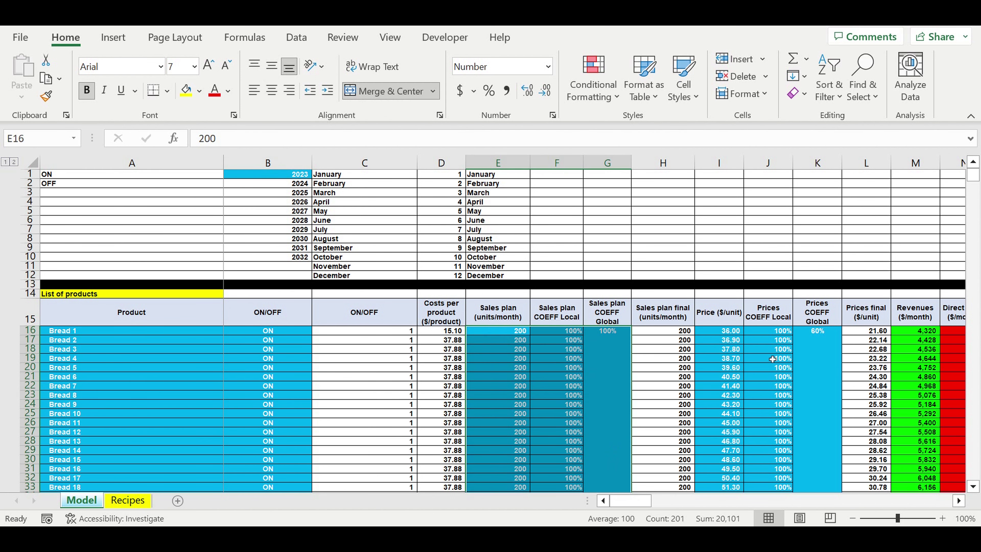
{"action": "left_click_drag", "start_coordinate": [731, 332], "coordinate": [821, 432]}
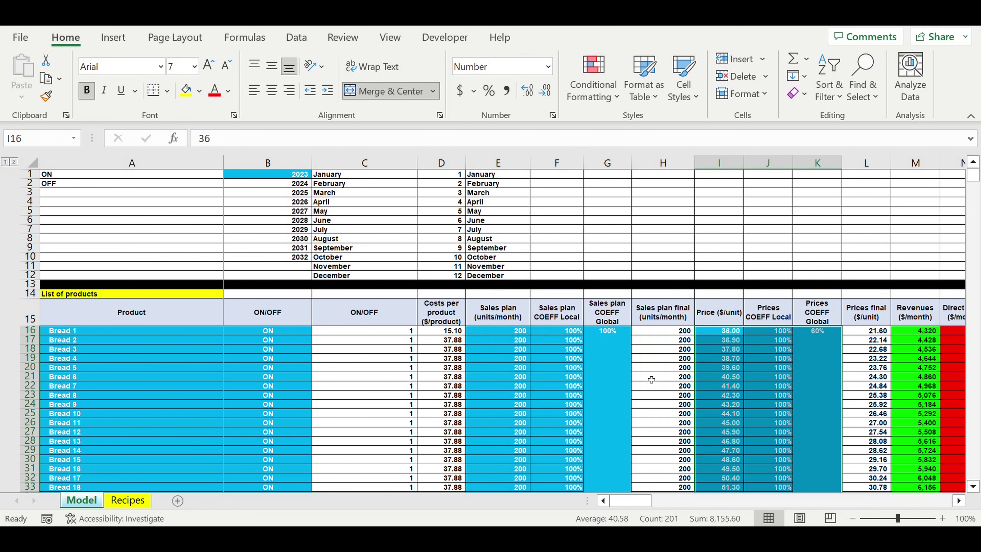
{"action": "left_click_drag", "start_coordinate": [664, 344], "coordinate": [682, 420]}
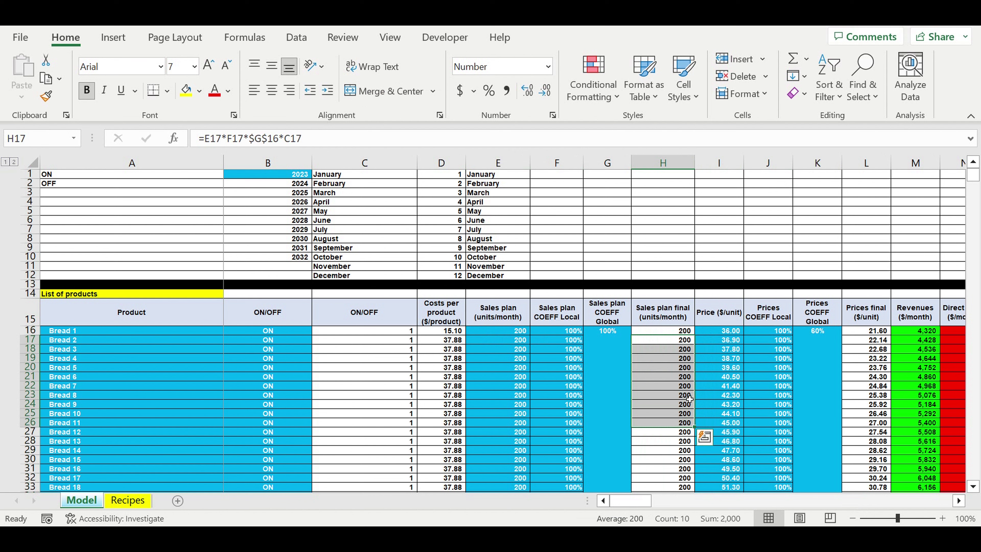
{"action": "left_click", "coordinate": [450, 377]}
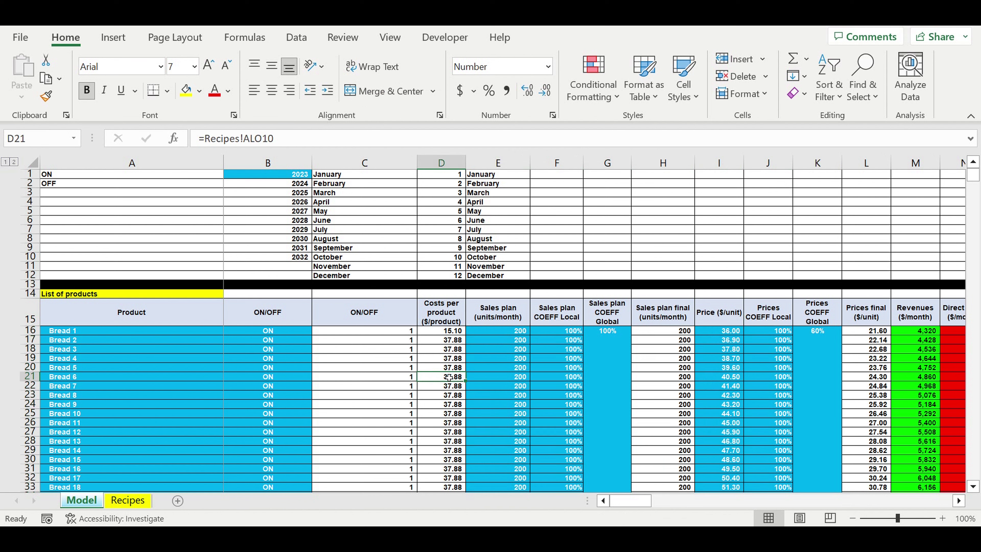
Review the start year and the bread products' names, ON/OFF switches and monthly sales plan.
{"action": "left_click_drag", "start_coordinate": [190, 331], "coordinate": [270, 459]}
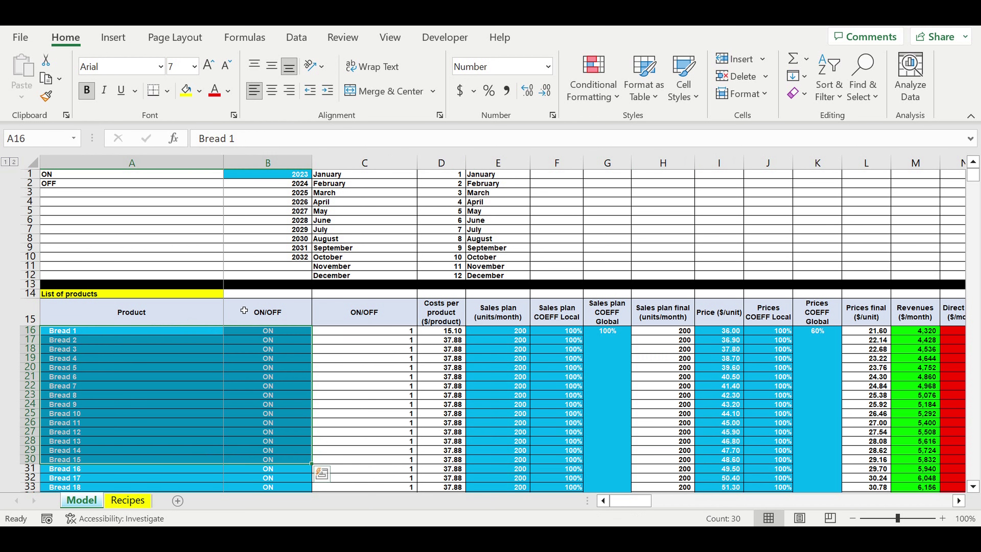
{"action": "left_click", "coordinate": [277, 178]}
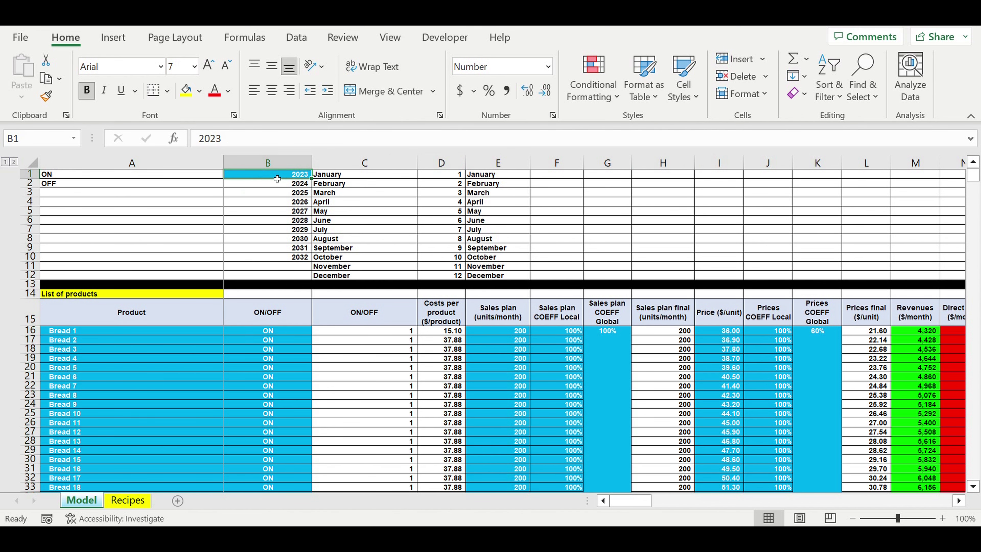
{"action": "left_click_drag", "start_coordinate": [67, 332], "coordinate": [90, 484]}
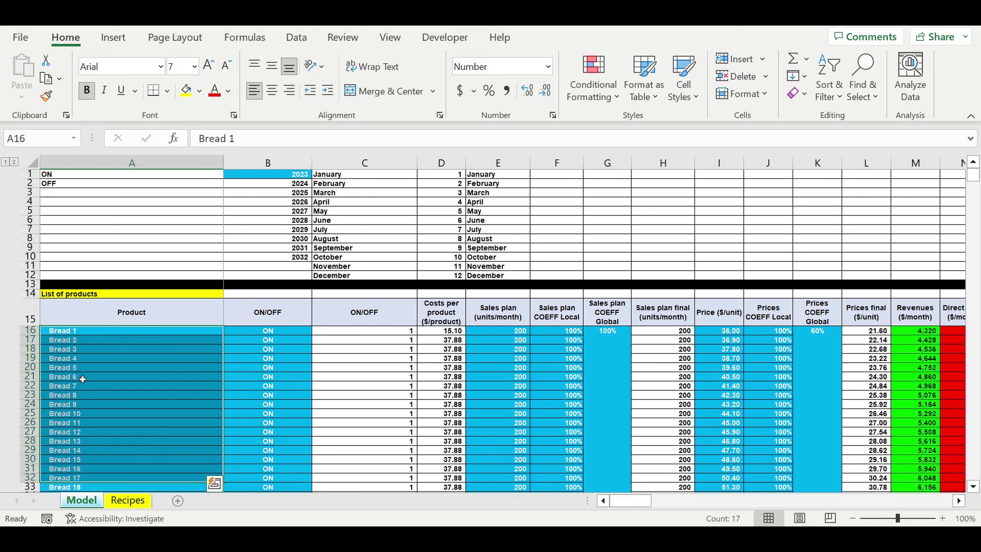
{"action": "left_click", "coordinate": [82, 371]}
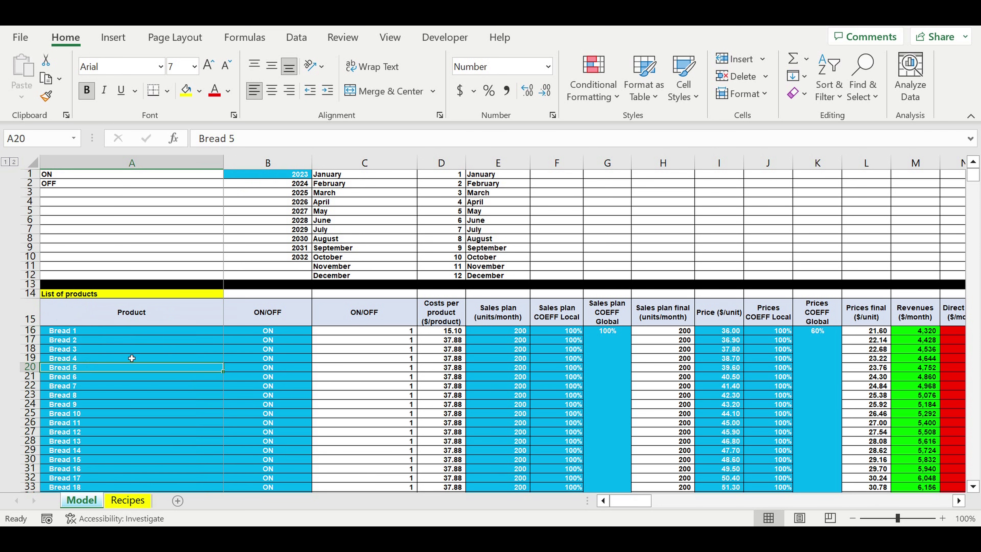
{"action": "left_click_drag", "start_coordinate": [276, 335], "coordinate": [276, 478]}
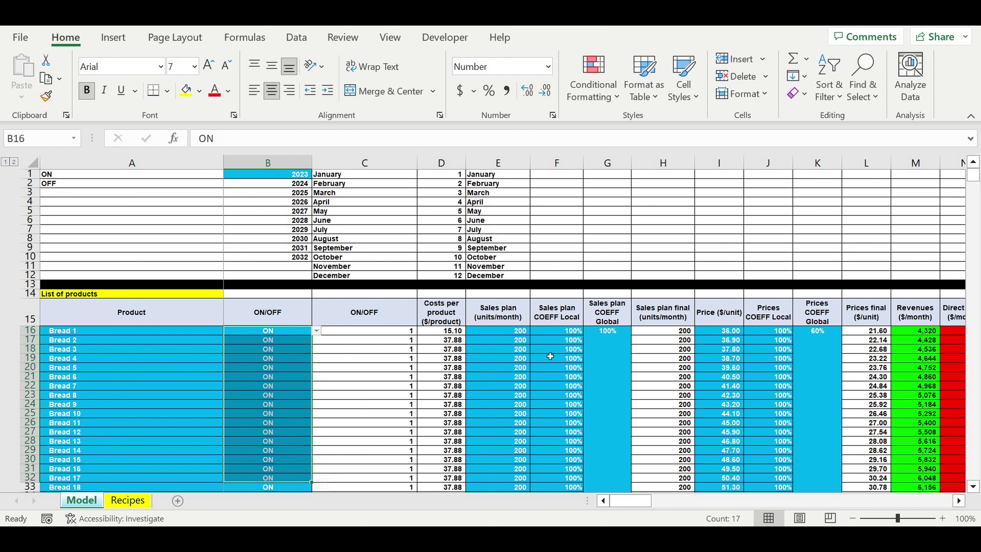
{"action": "left_click_drag", "start_coordinate": [511, 333], "coordinate": [505, 488]}
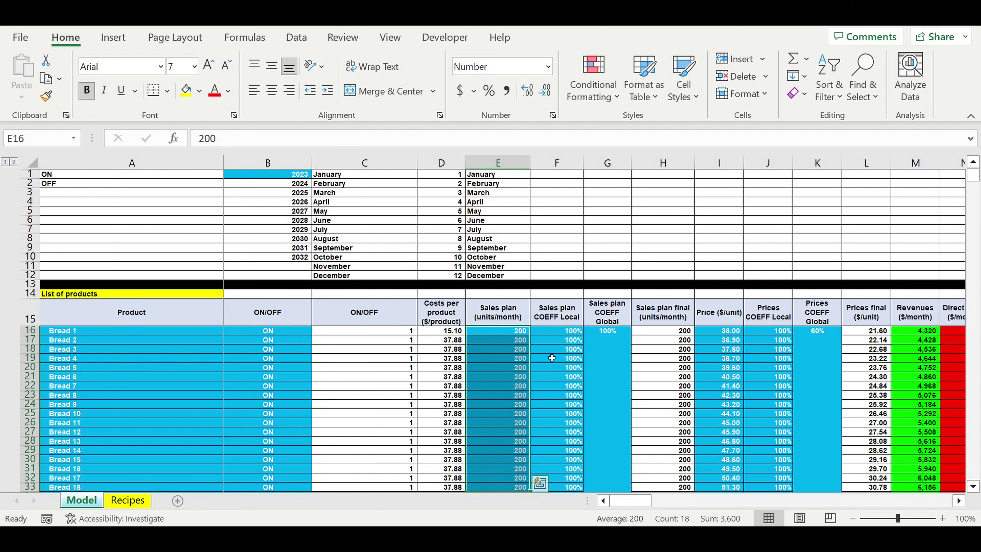
Examine how the local and global sales plan coefficients relate to the products' monthly sales plan.
{"action": "left_click", "coordinate": [566, 331]}
{"action": "key", "text": "ctrl+shift+Down"}
{"action": "key", "text": "shift+Right"}
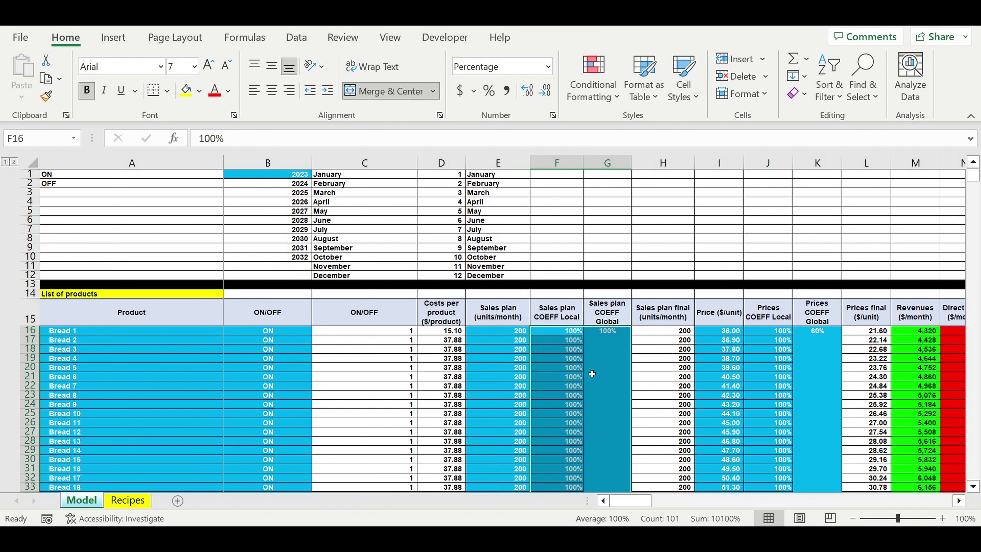
{"action": "left_click", "coordinate": [602, 357]}
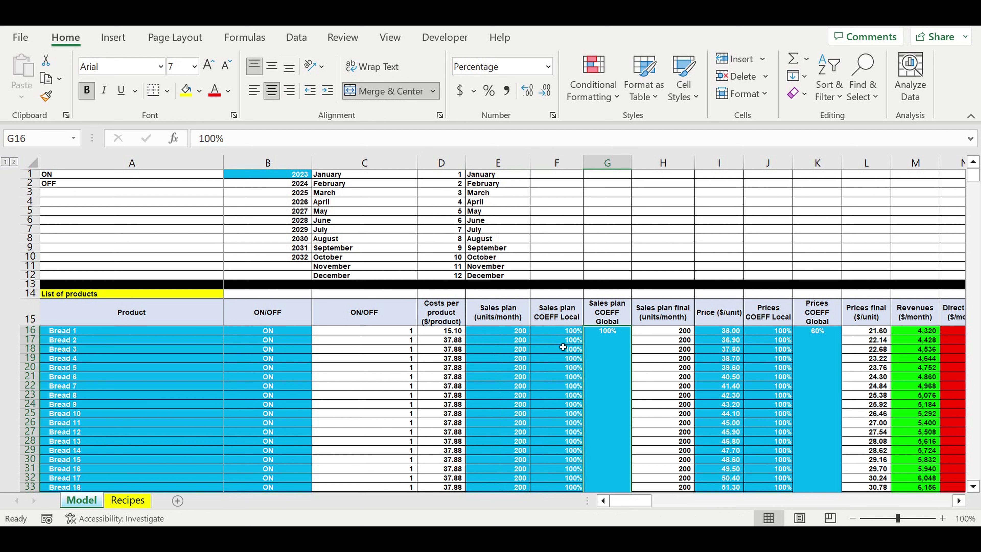
{"action": "left_click_drag", "start_coordinate": [498, 336], "coordinate": [510, 460]}
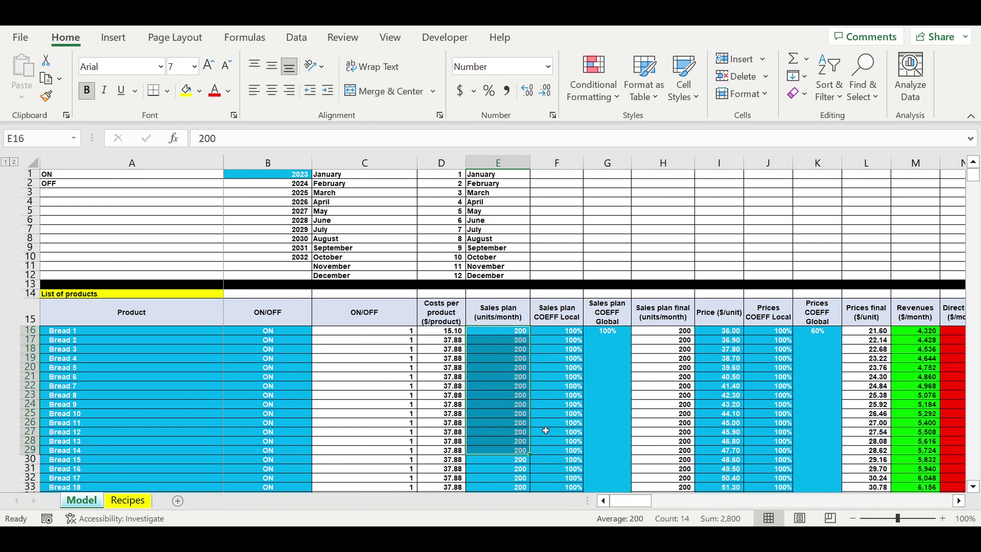
{"action": "left_click", "coordinate": [616, 361]}
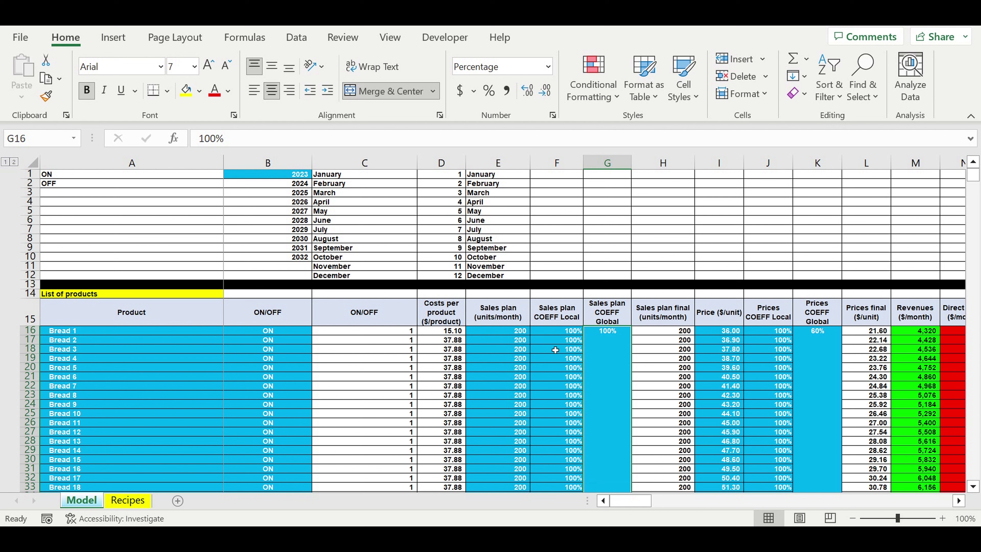
{"action": "left_click_drag", "start_coordinate": [556, 340], "coordinate": [565, 462]}
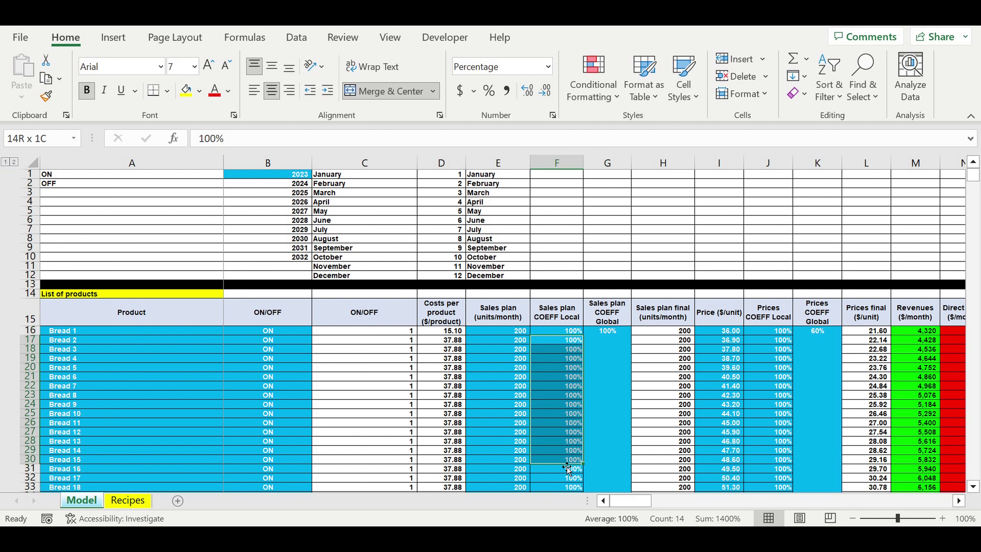
{"action": "left_click_drag", "start_coordinate": [83, 340], "coordinate": [83, 355]}
{"action": "left_click_drag", "start_coordinate": [89, 423], "coordinate": [93, 468]}
{"action": "left_click_drag", "start_coordinate": [567, 340], "coordinate": [571, 450]}
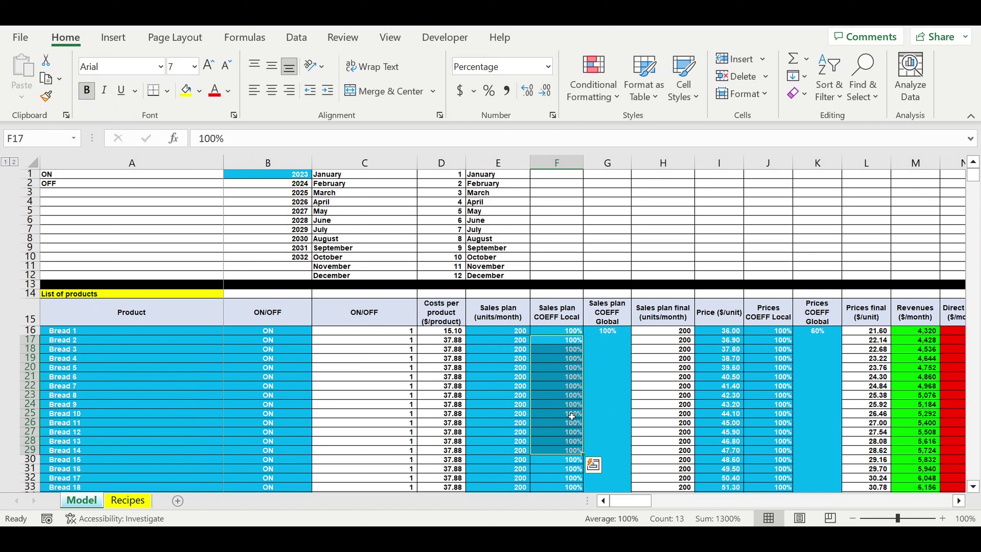
{"action": "left_click", "coordinate": [565, 379]}
Review the products' unit prices together with the local and global price coefficients.
{"action": "left_click_drag", "start_coordinate": [723, 332], "coordinate": [728, 478]}
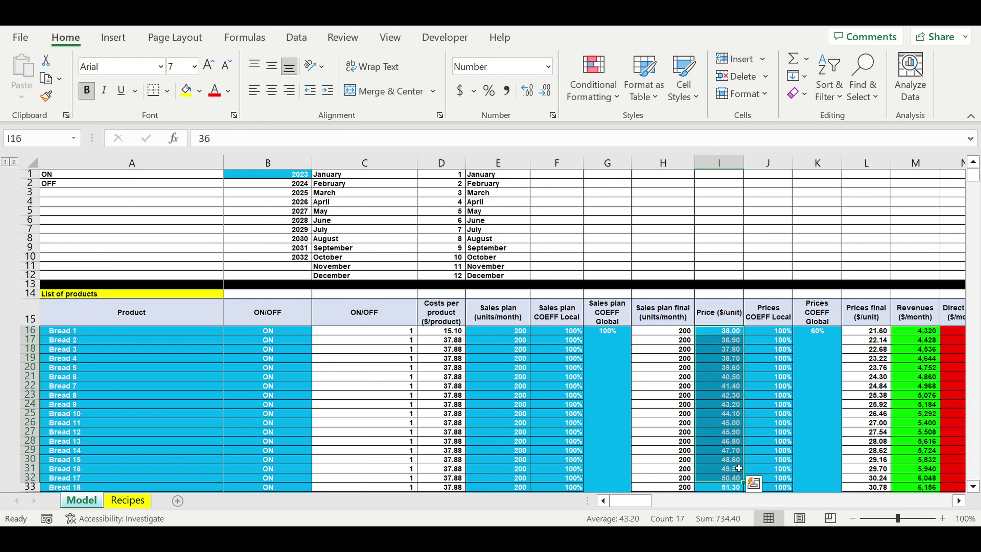
{"action": "left_click", "coordinate": [769, 332]}
{"action": "key", "text": "ctrl+shift+Down"}
{"action": "key", "text": "shift+Right"}
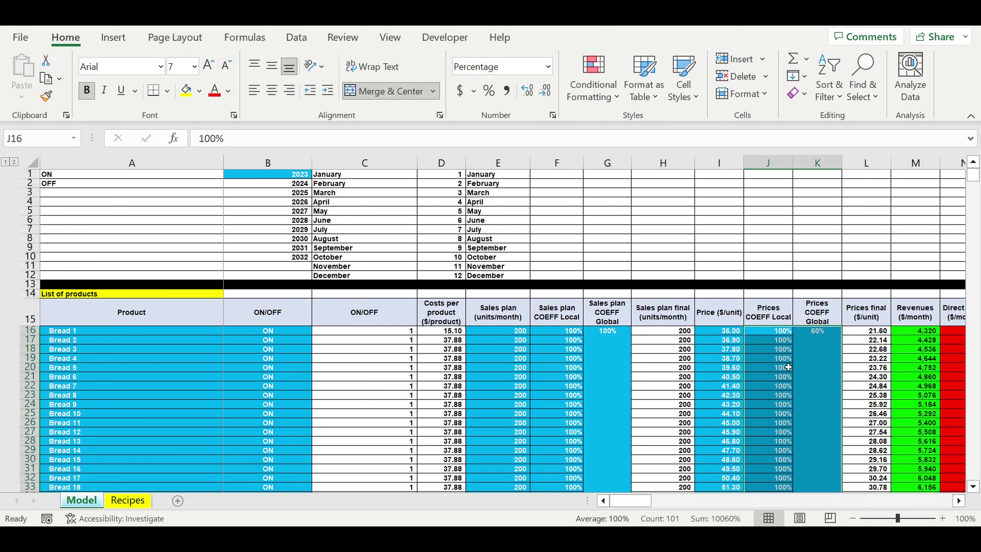
Review the Customers table's customer types, revenue allocation percentages, average check and ON/OFF switches.
{"action": "scroll", "coordinate": [568, 371], "scroll_direction": "down", "scroll_amount": 6}
{"action": "scroll", "coordinate": [566, 363], "scroll_direction": "down", "scroll_amount": 20}
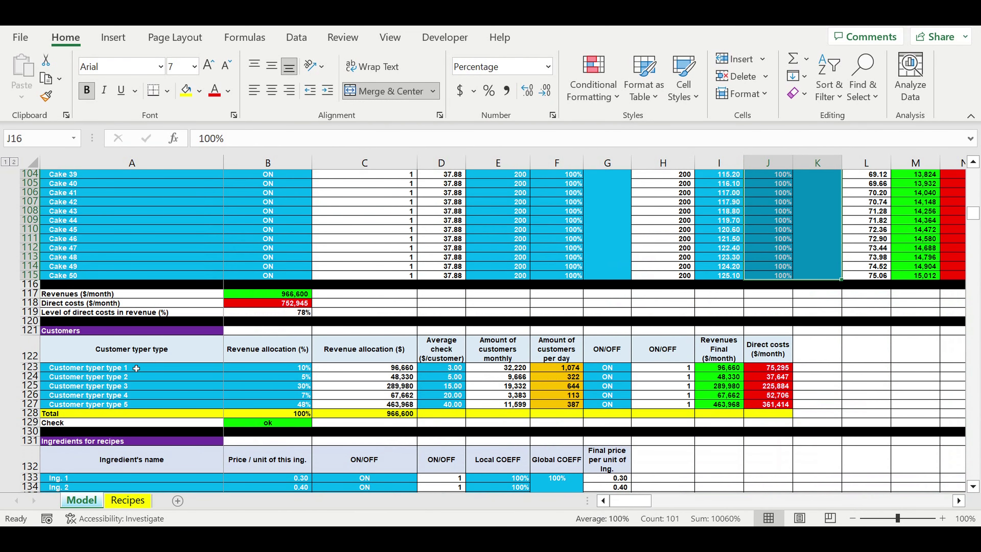
{"action": "left_click_drag", "start_coordinate": [136, 368], "coordinate": [216, 395]}
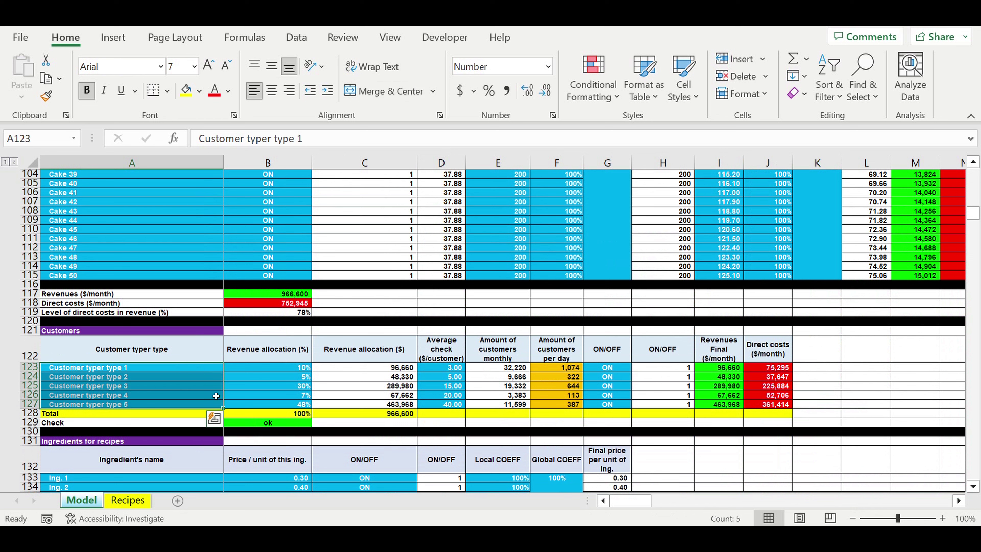
{"action": "left_click_drag", "start_coordinate": [127, 371], "coordinate": [126, 405]}
{"action": "left_click_drag", "start_coordinate": [286, 371], "coordinate": [290, 403]}
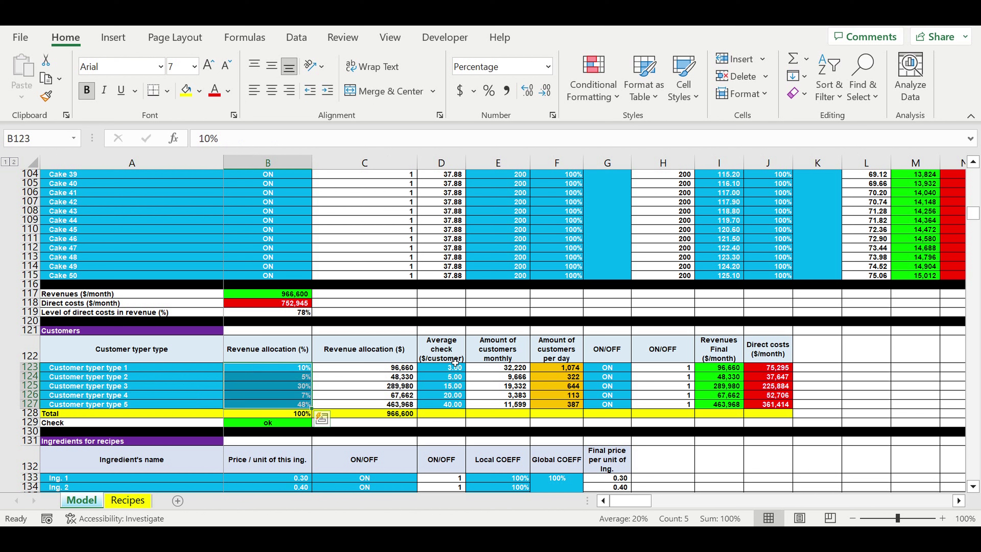
{"action": "left_click", "coordinate": [444, 371]}
{"action": "left_click_drag", "start_coordinate": [444, 371], "coordinate": [447, 413]}
{"action": "left_click_drag", "start_coordinate": [614, 372], "coordinate": [609, 404]}
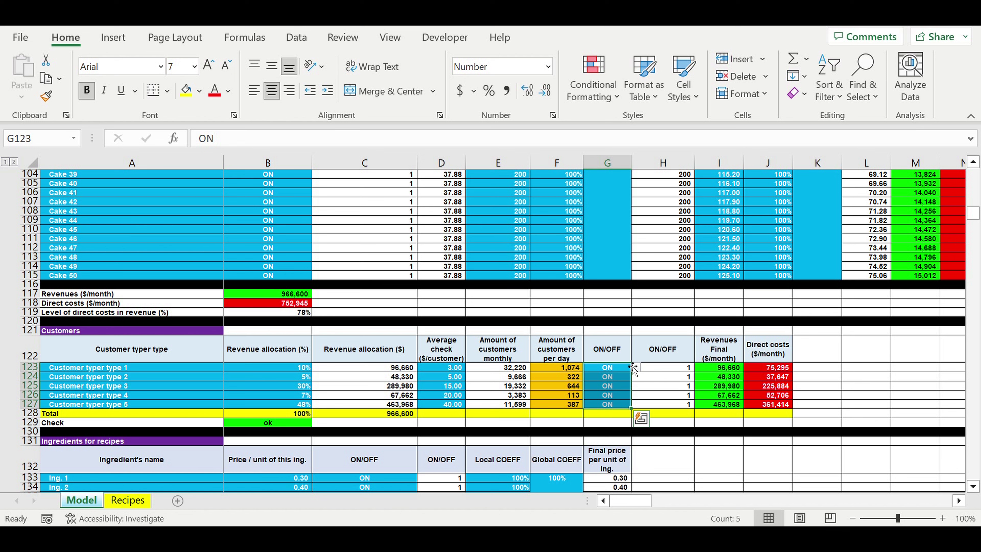
{"action": "left_click", "coordinate": [197, 404]}
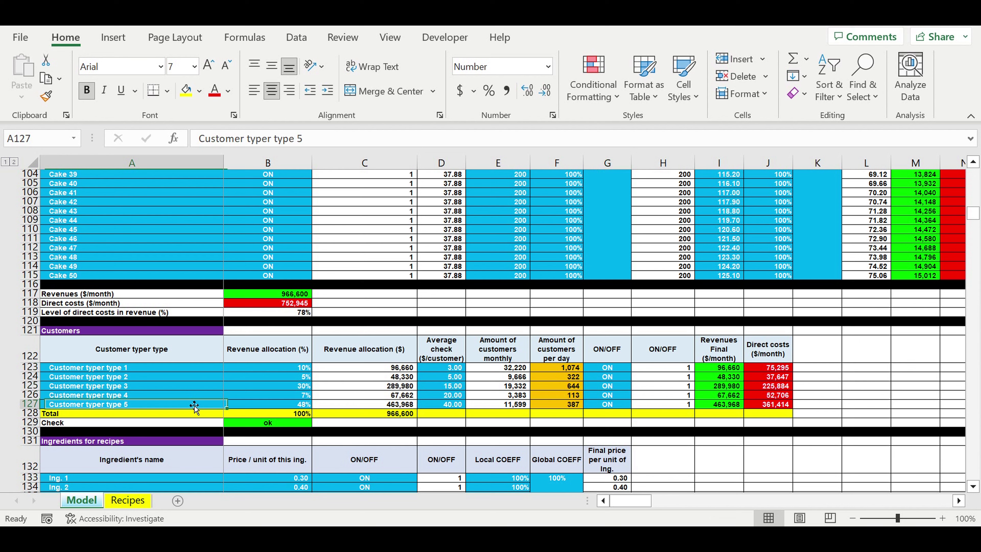
Look over the names in the Ingredients for recipes table and the cake products in the List of products.
{"action": "scroll", "coordinate": [209, 397], "scroll_direction": "down", "scroll_amount": 3}
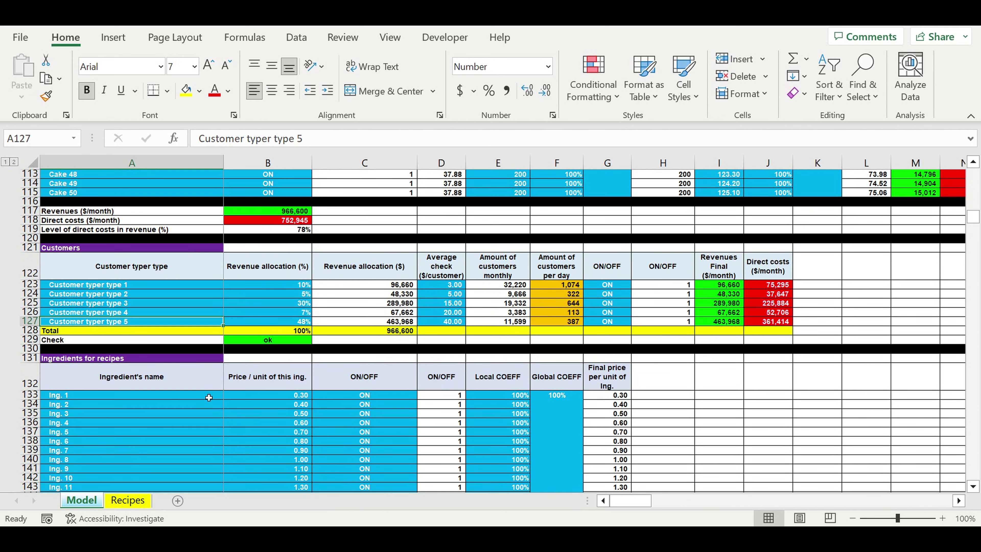
{"action": "scroll", "coordinate": [212, 400], "scroll_direction": "down", "scroll_amount": 3}
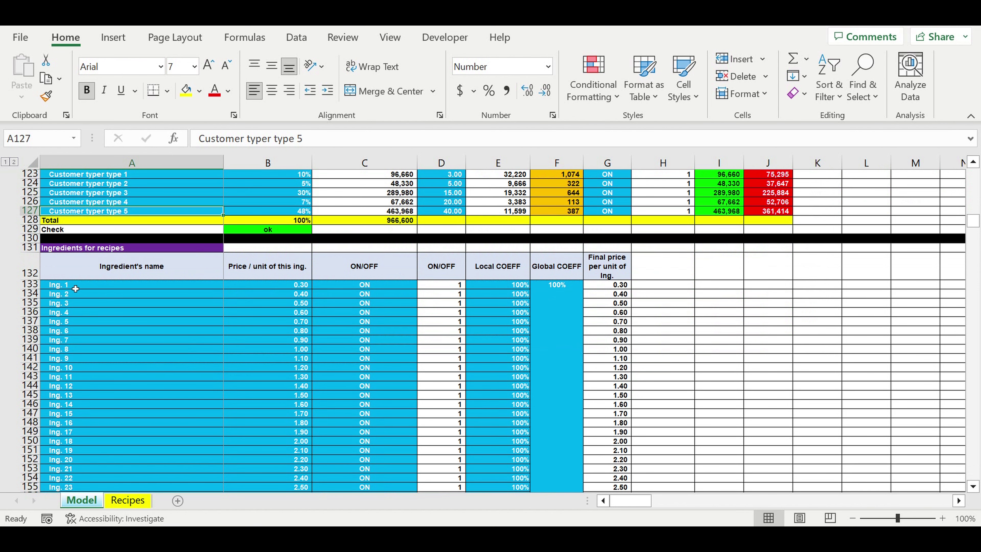
{"action": "left_click_drag", "start_coordinate": [76, 289], "coordinate": [107, 459]}
{"action": "scroll", "coordinate": [143, 379], "scroll_direction": "up", "scroll_amount": 4}
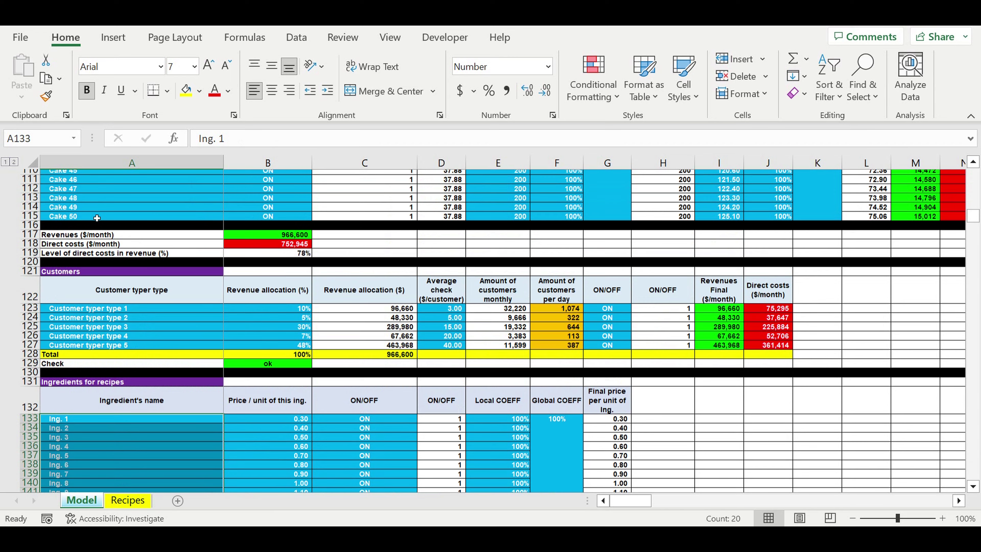
{"action": "scroll", "coordinate": [97, 218], "scroll_direction": "up", "scroll_amount": 4}
{"action": "left_click_drag", "start_coordinate": [84, 297], "coordinate": [89, 188]}
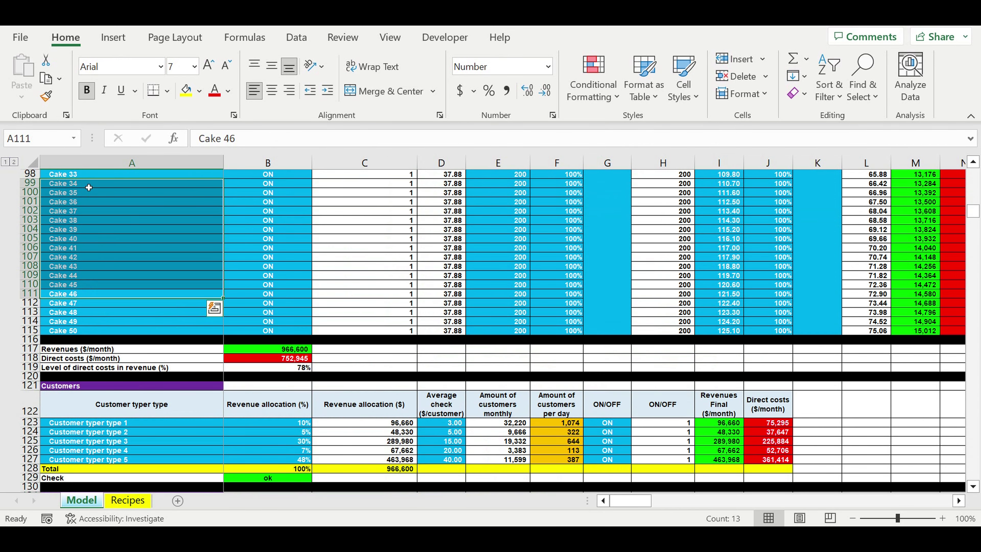
{"action": "scroll", "coordinate": [167, 263], "scroll_direction": "up", "scroll_amount": 2}
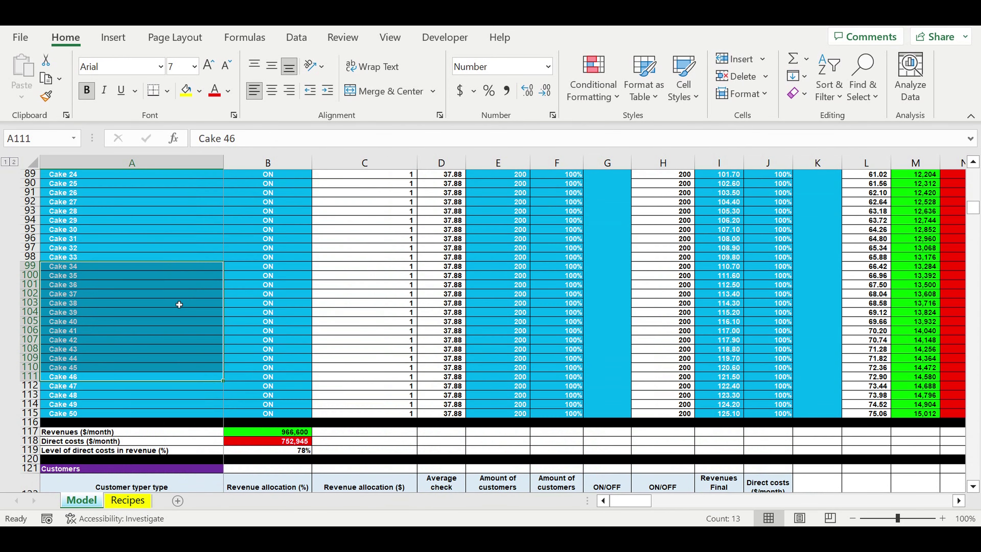
Review the names and unit prices of ingredients Ing. 1 to Ing. 18 in the Ingredients for recipes table.
{"action": "scroll", "coordinate": [177, 306], "scroll_direction": "down", "scroll_amount": 7}
{"action": "scroll", "coordinate": [186, 310], "scroll_direction": "down", "scroll_amount": 3}
{"action": "left_click_drag", "start_coordinate": [76, 313], "coordinate": [89, 470]}
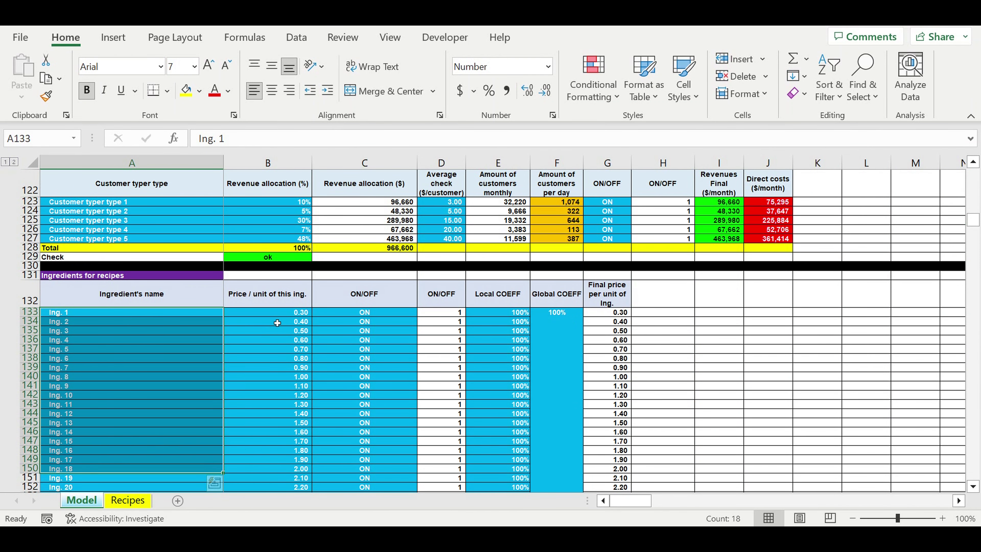
{"action": "left_click_drag", "start_coordinate": [280, 316], "coordinate": [286, 468]}
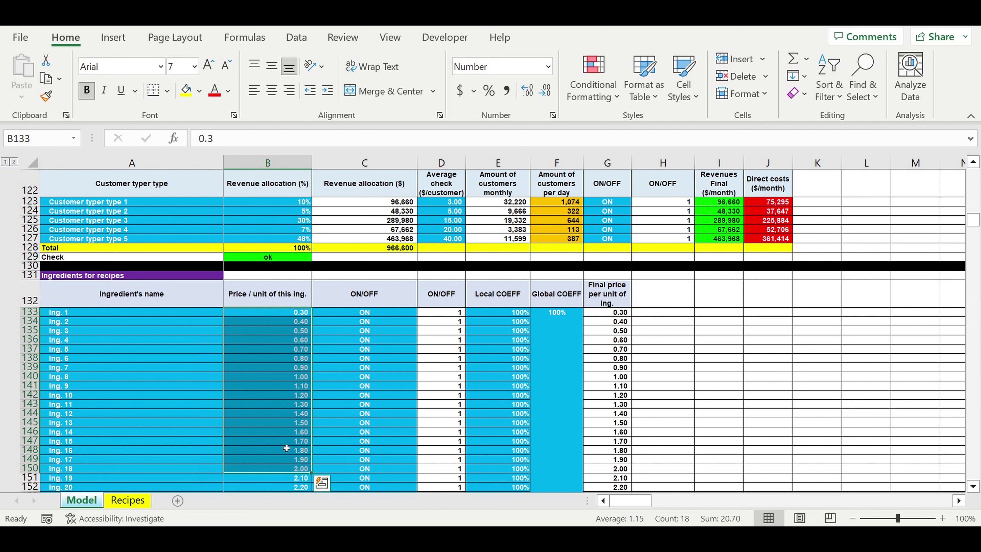
Review the ON/OFF switches and the global and local price coefficients in the Ingredients for recipes table.
{"action": "left_click_drag", "start_coordinate": [358, 314], "coordinate": [363, 463]}
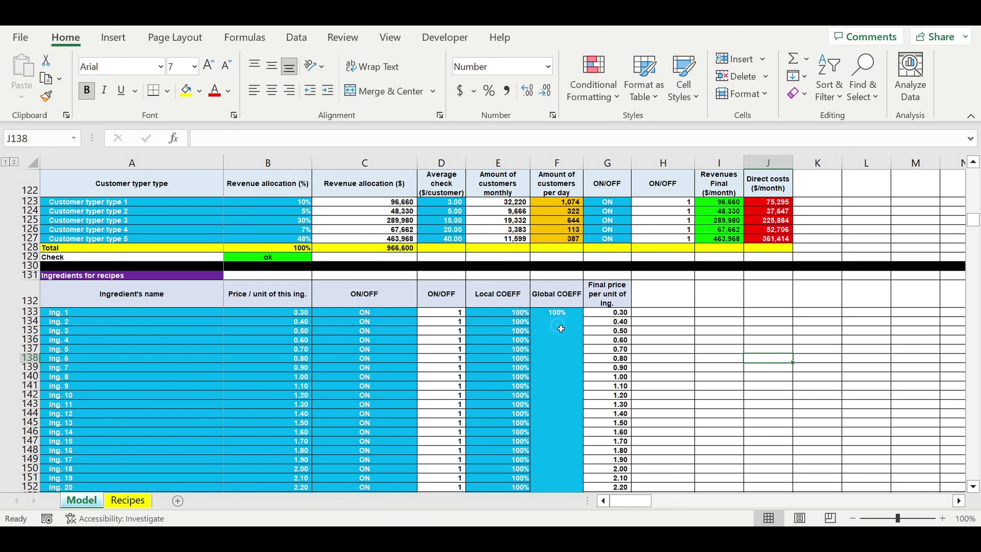
{"action": "left_click", "coordinate": [561, 328]}
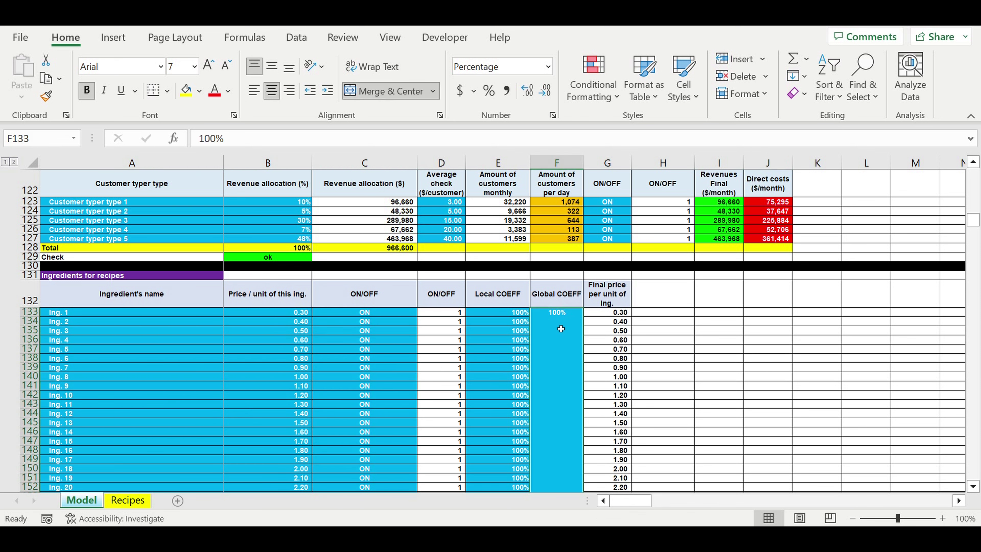
{"action": "left_click_drag", "start_coordinate": [519, 315], "coordinate": [517, 415]}
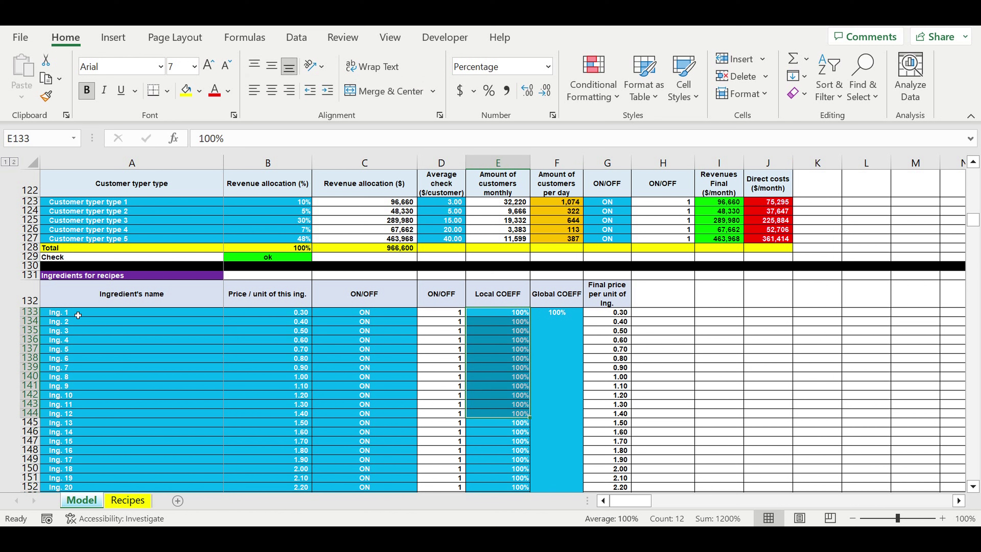
Compare the ingredients' names and unit prices with their local and global coefficients in the Ingredients for recipes table.
{"action": "left_click_drag", "start_coordinate": [75, 314], "coordinate": [77, 441]}
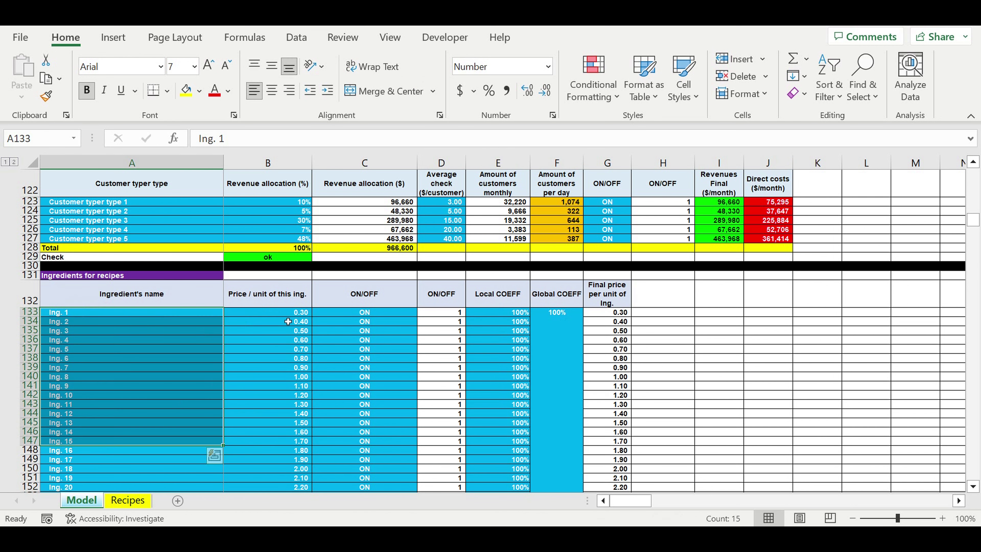
{"action": "left_click_drag", "start_coordinate": [281, 314], "coordinate": [278, 441]}
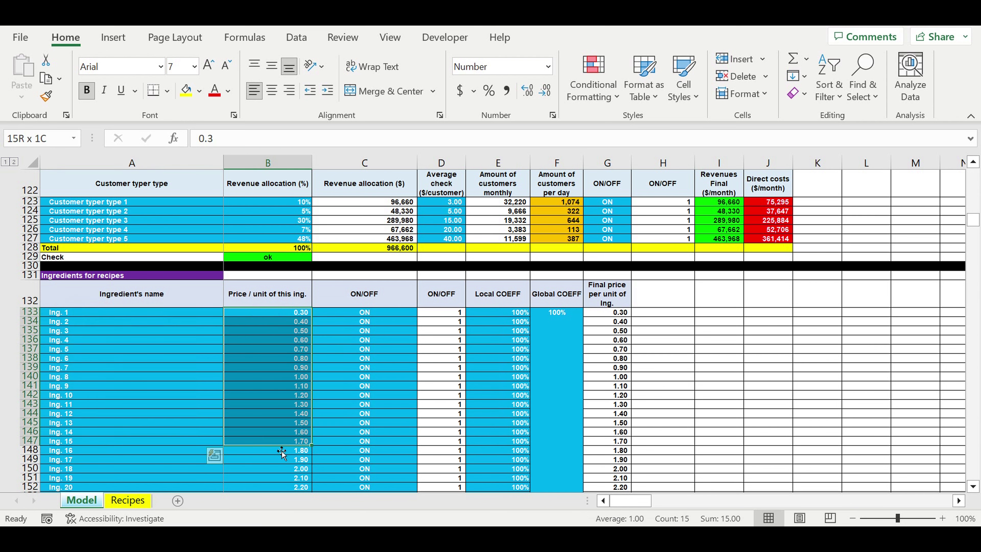
{"action": "left_click", "coordinate": [573, 315]}
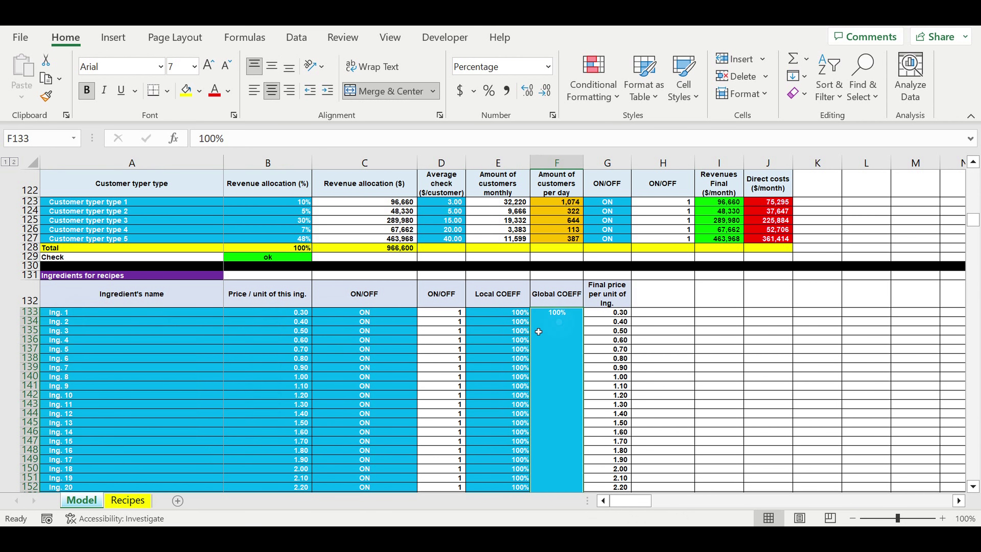
{"action": "left_click_drag", "start_coordinate": [515, 315], "coordinate": [511, 435]}
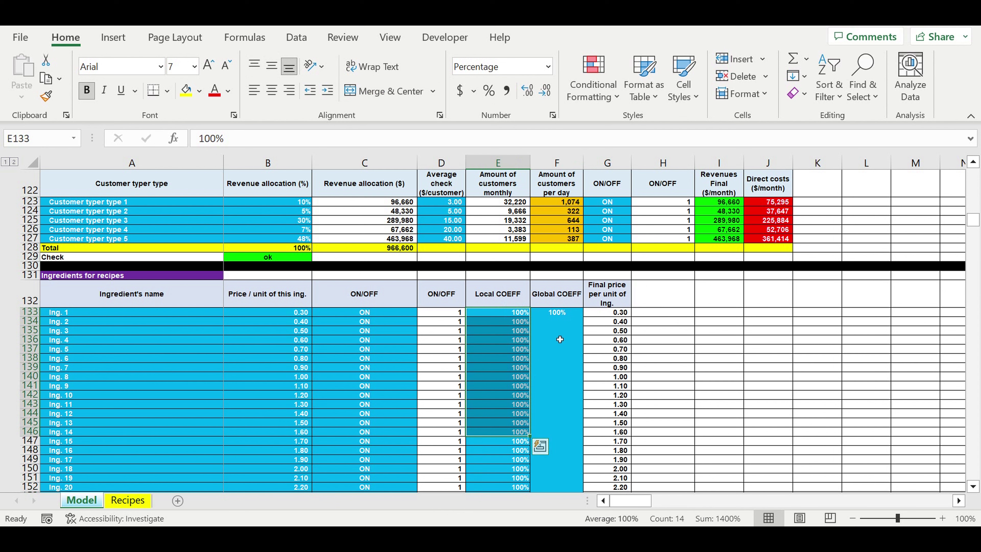
{"action": "left_click", "coordinate": [541, 327]}
{"action": "left_click_drag", "start_coordinate": [502, 330], "coordinate": [502, 468]}
{"action": "left_click_drag", "start_coordinate": [296, 332], "coordinate": [297, 460]}
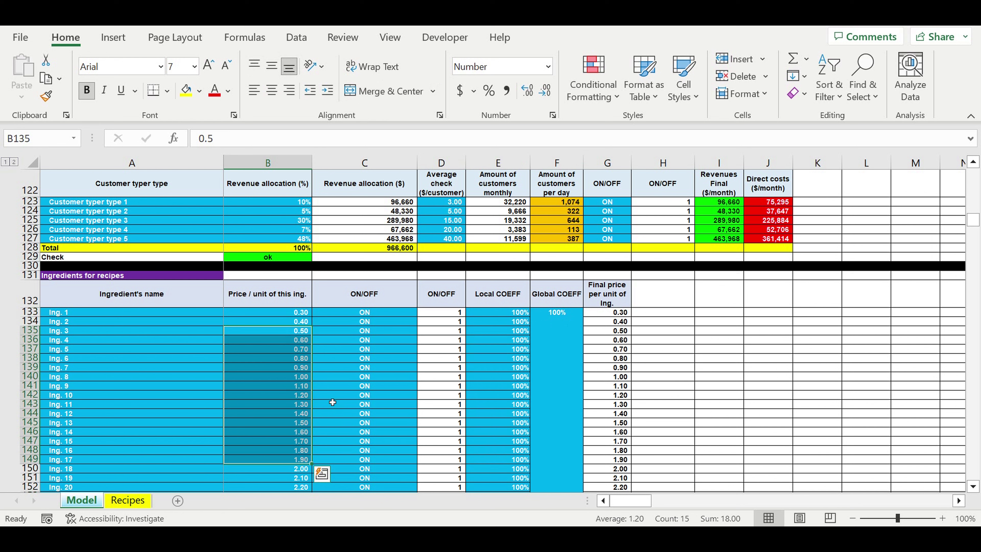
Look through the following rows of the ingredient list, past Ing. 100 to about Ing. 179.
{"action": "scroll", "coordinate": [332, 403], "scroll_direction": "down", "scroll_amount": 20}
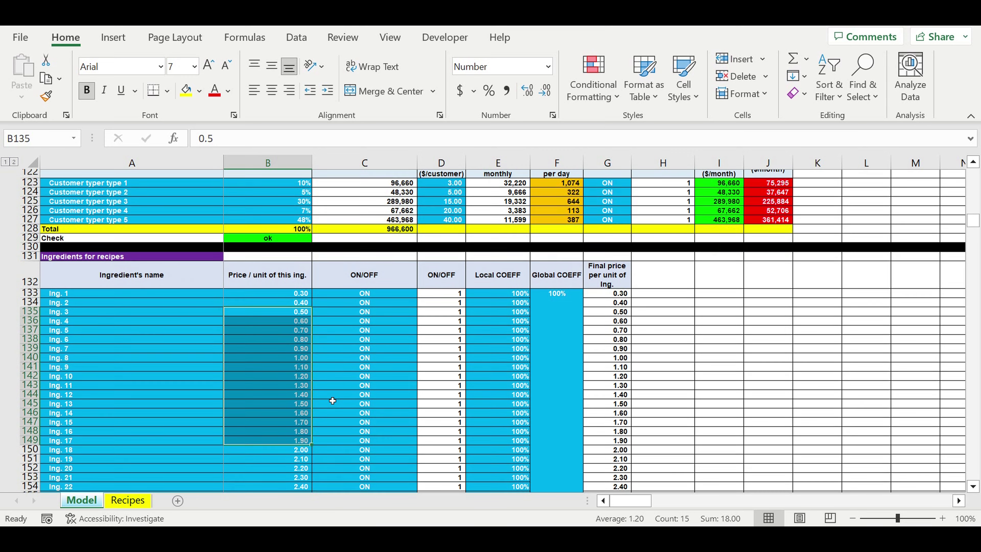
{"action": "scroll", "coordinate": [332, 400], "scroll_direction": "down", "scroll_amount": 20}
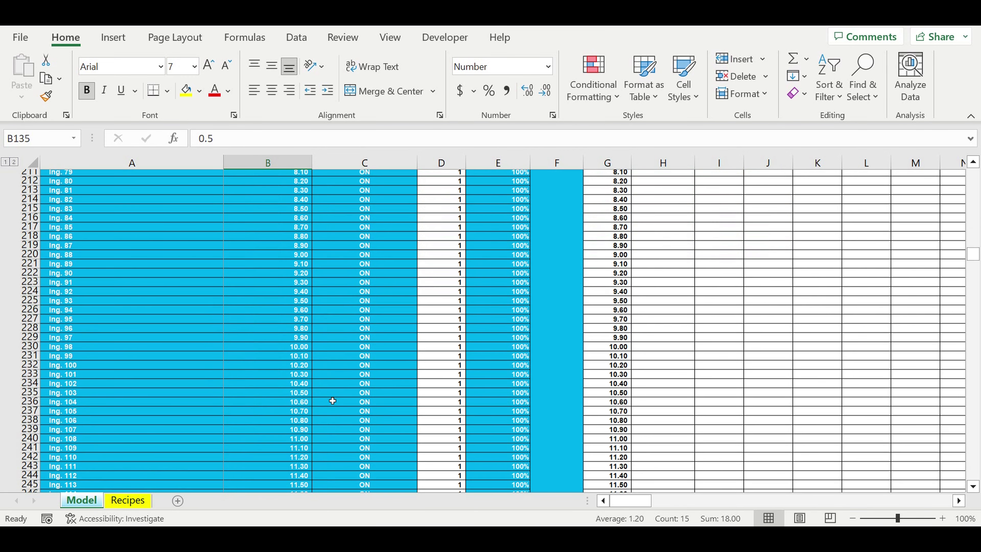
{"action": "scroll", "coordinate": [147, 425], "scroll_direction": "down", "scroll_amount": 15}
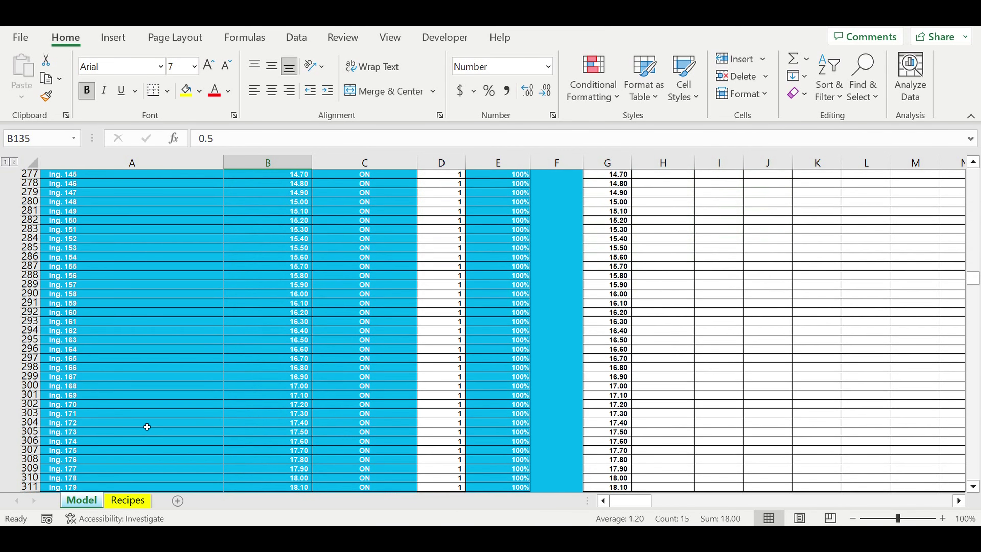
Open the Recipes sheet and review the product names in column A and the ingredient headings in row 4.
{"action": "key", "text": "ctrl+Page_Down"}
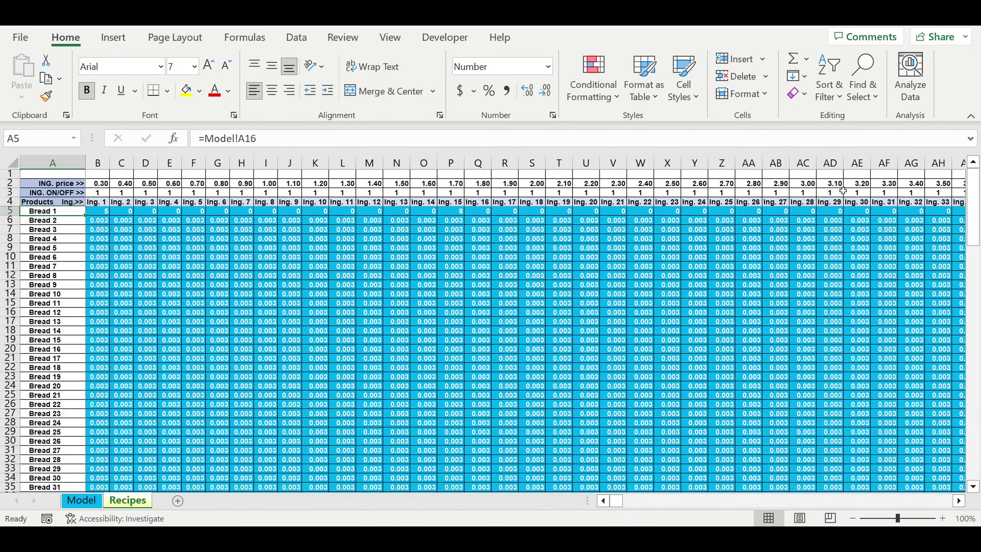
{"action": "left_click_drag", "start_coordinate": [44, 212], "coordinate": [48, 459]}
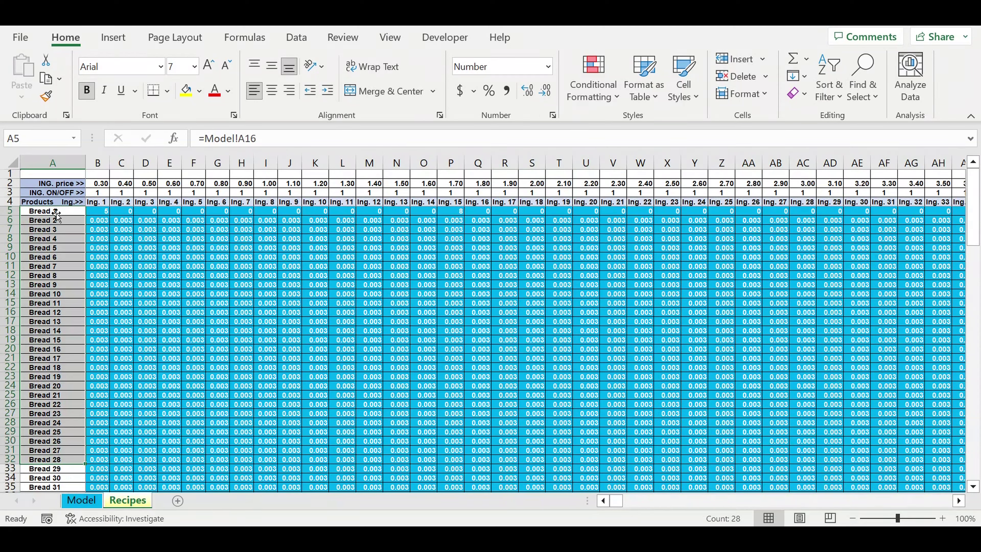
{"action": "left_click_drag", "start_coordinate": [46, 212], "coordinate": [48, 460]}
{"action": "left_click_drag", "start_coordinate": [101, 204], "coordinate": [941, 204]}
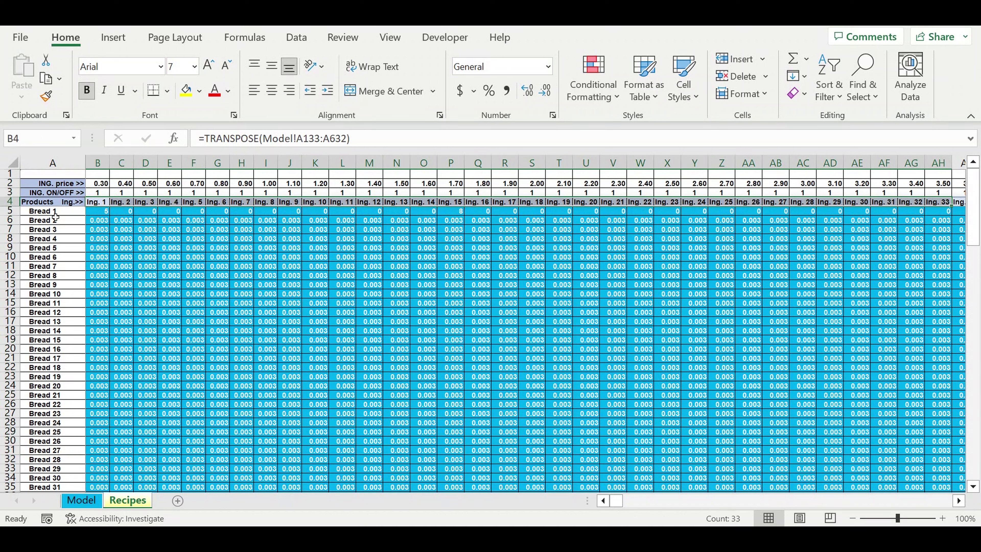
{"action": "left_click_drag", "start_coordinate": [54, 211], "coordinate": [52, 469]}
Examine the recipe grid of ingredient quantities per product, including the Ing. 1 quantity for Bread 1.
{"action": "left_click", "coordinate": [123, 239]}
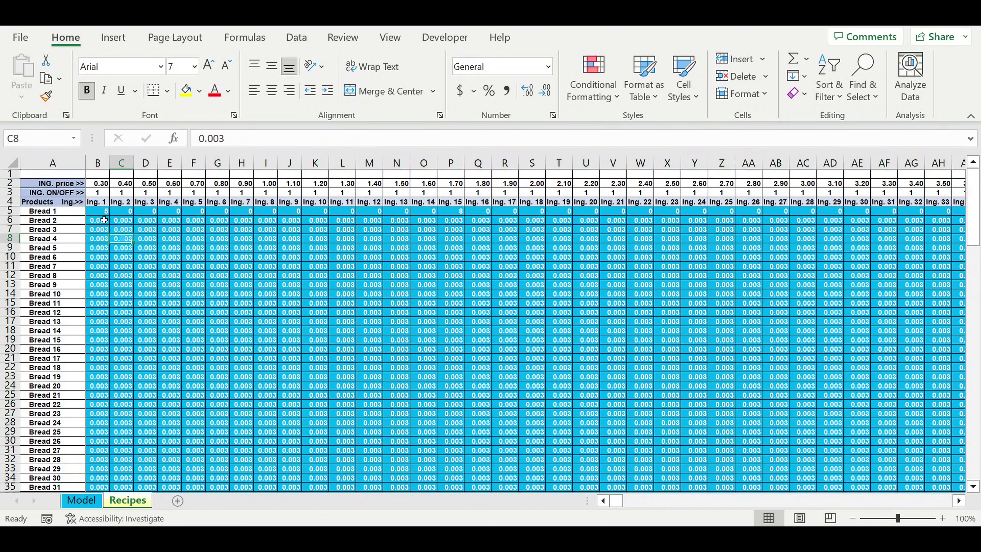
{"action": "left_click_drag", "start_coordinate": [100, 218], "coordinate": [485, 363]}
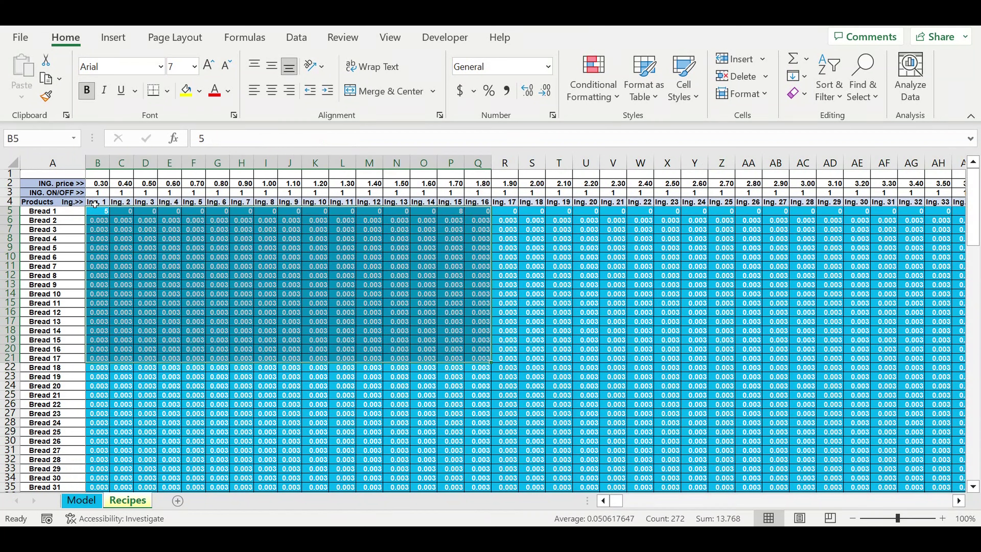
{"action": "left_click", "coordinate": [95, 202]}
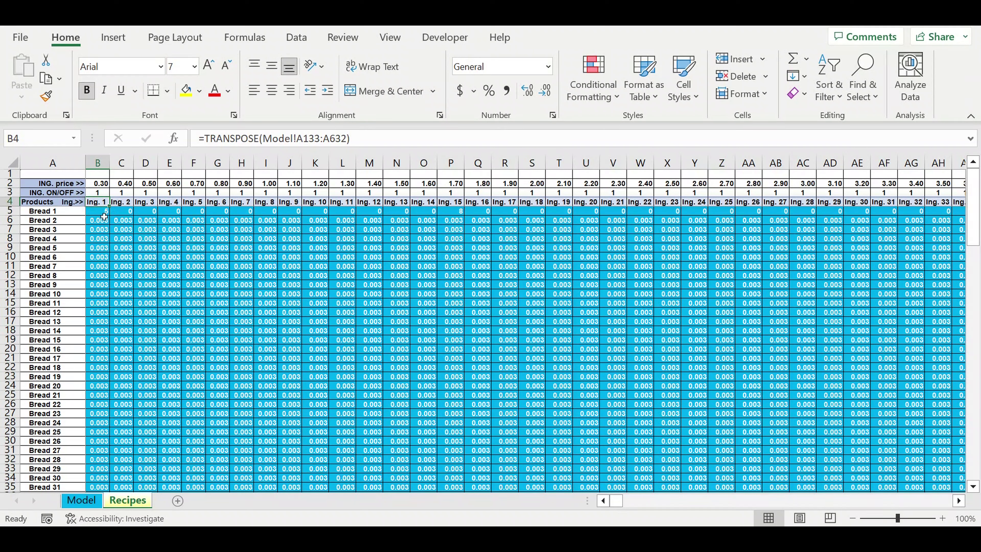
{"action": "left_click", "coordinate": [101, 212]}
{"action": "left_click", "coordinate": [242, 248]}
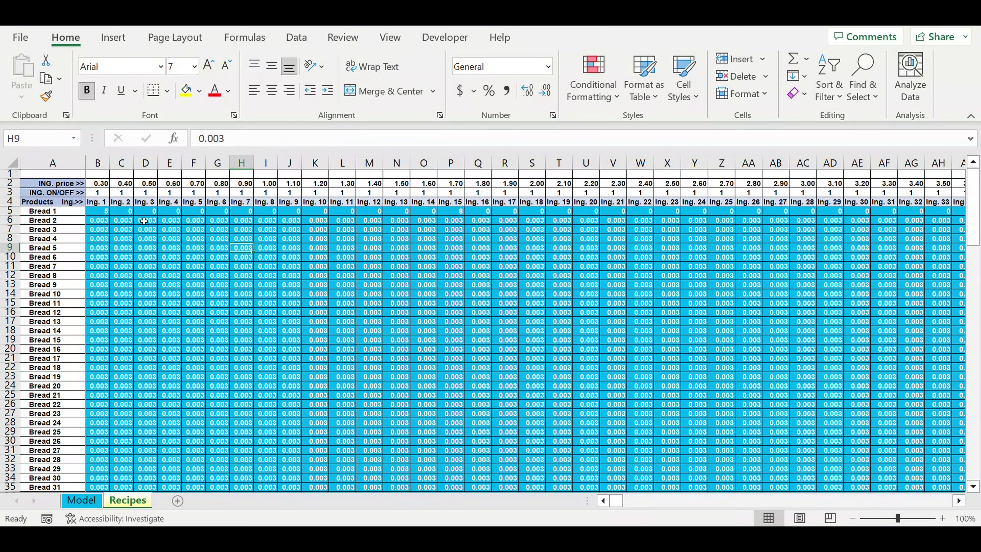
Inspect the Bread 1 recipe, checking its quantities of Ing. 1 and Ing. 15 against the ingredient headings.
{"action": "left_click", "coordinate": [48, 215]}
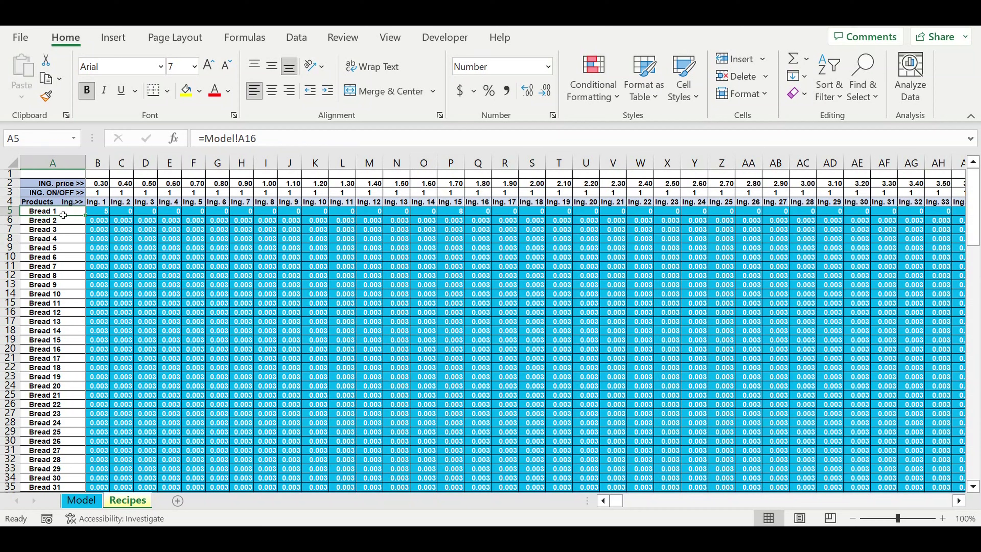
{"action": "left_click", "coordinate": [51, 230]}
{"action": "left_click", "coordinate": [41, 214]}
{"action": "left_click", "coordinate": [95, 215]}
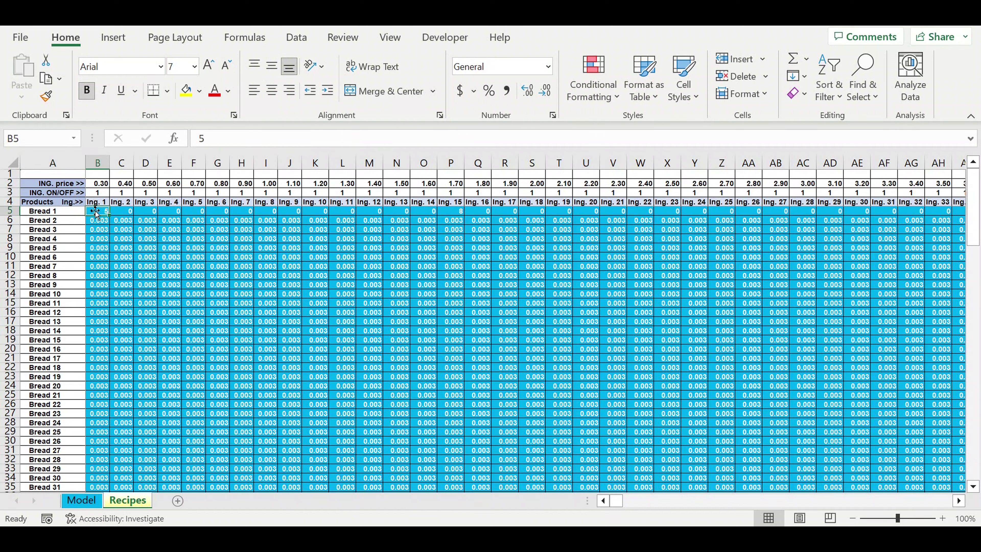
{"action": "left_click", "coordinate": [107, 204]}
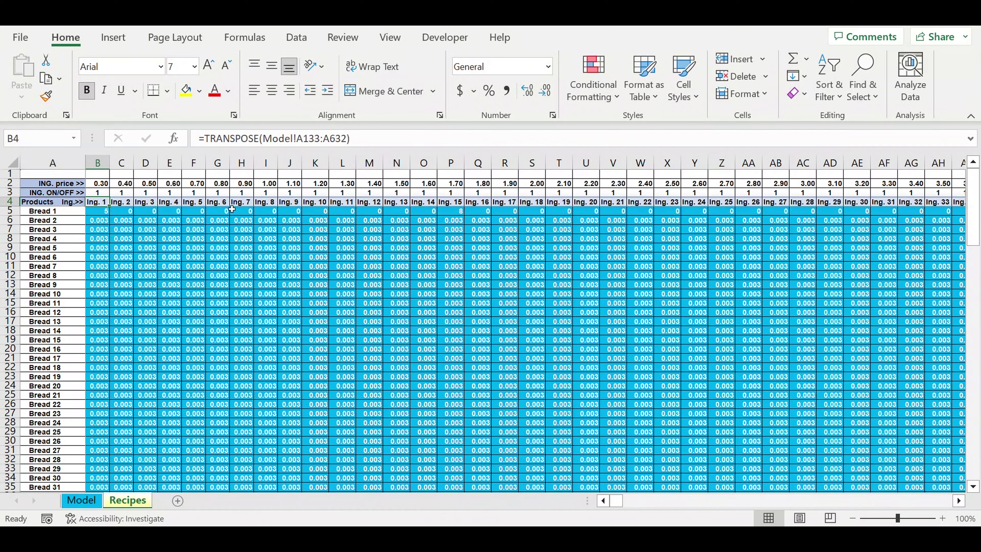
{"action": "left_click", "coordinate": [453, 212]}
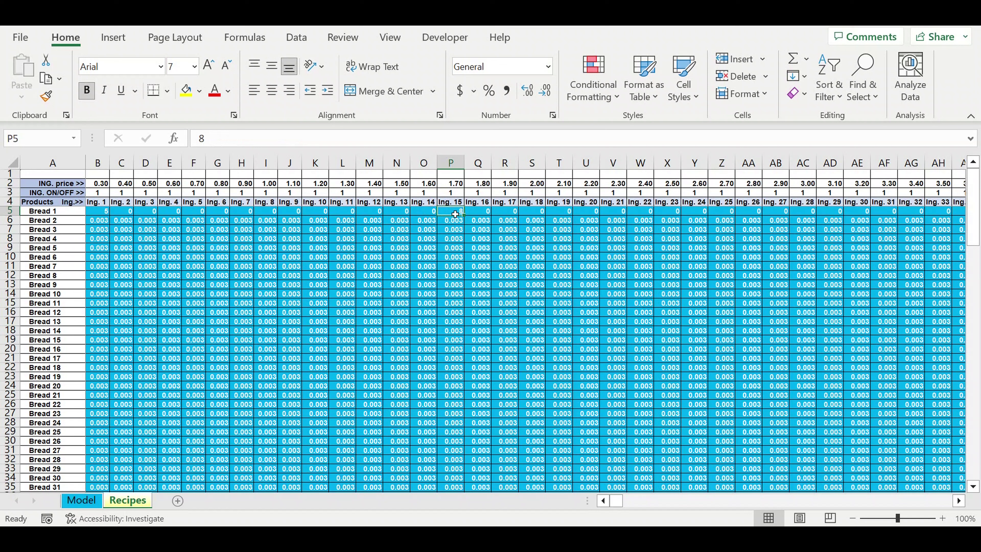
{"action": "left_click", "coordinate": [446, 205]}
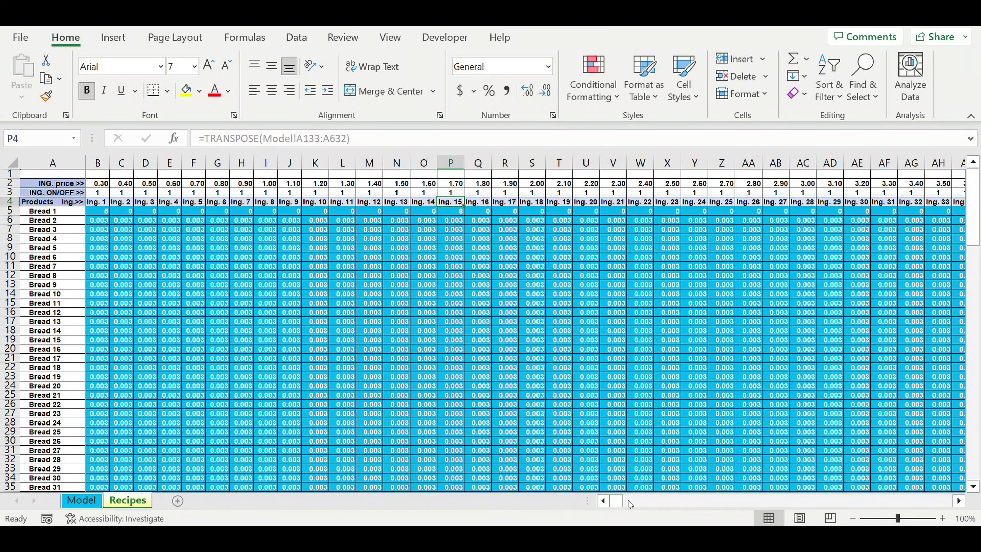
Inspect the total ingredient cost per product for Bread 1 in the last column of the Recipes sheet.
{"action": "left_click_drag", "start_coordinate": [617, 502], "coordinate": [979, 494]}
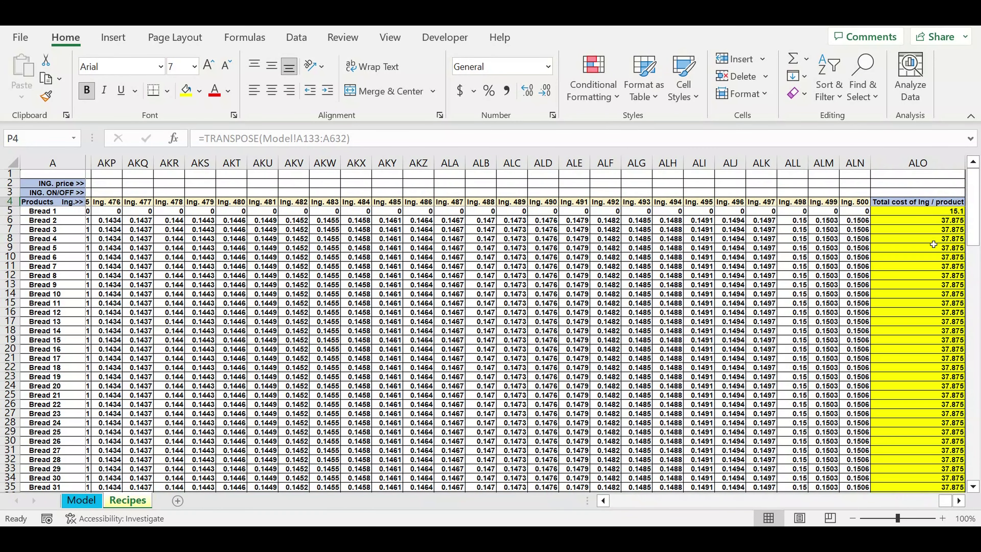
{"action": "left_click", "coordinate": [932, 215]}
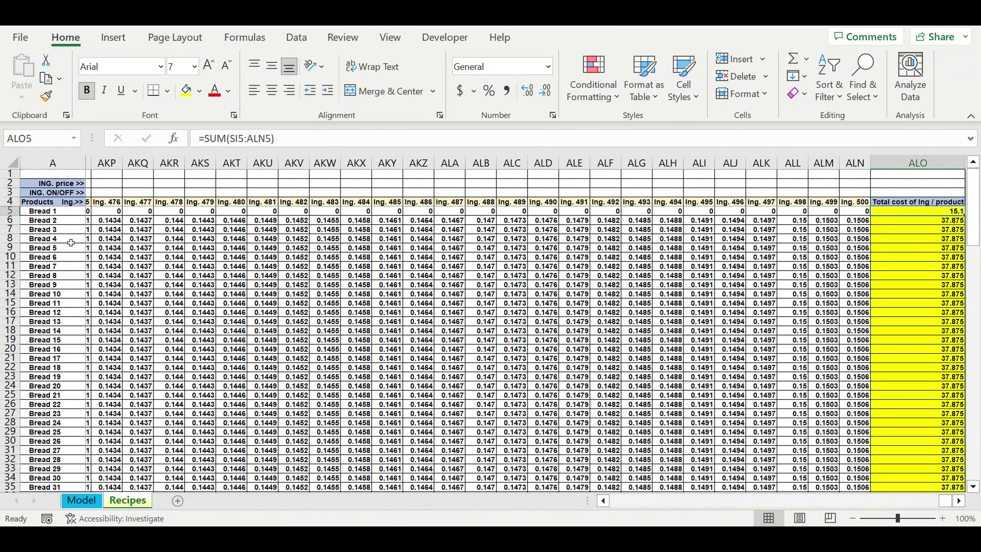
{"action": "left_click", "coordinate": [38, 215]}
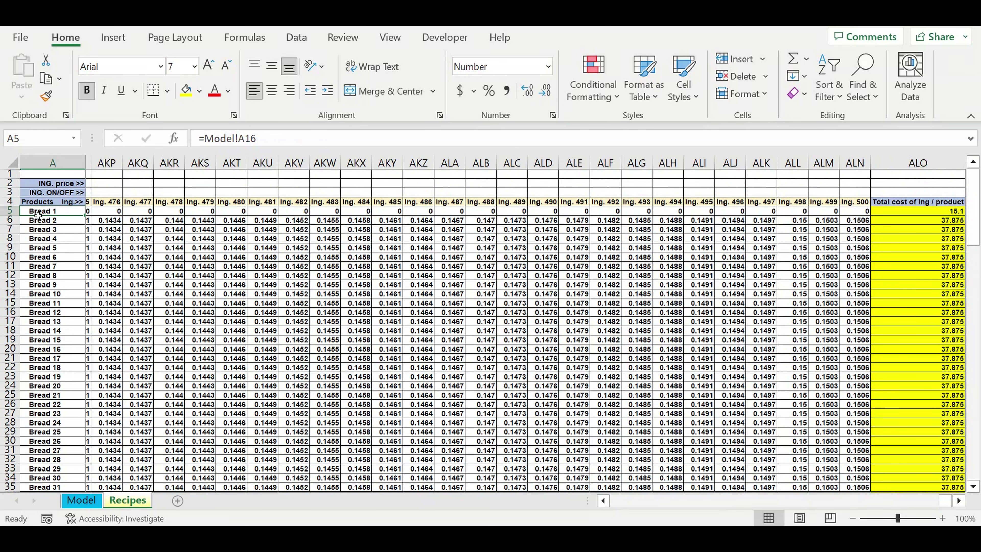
Return to the Model sheet and review the monthly Reaching target revenues percentages for the customer types below the ingredient list.
{"action": "left_click", "coordinate": [65, 502]}
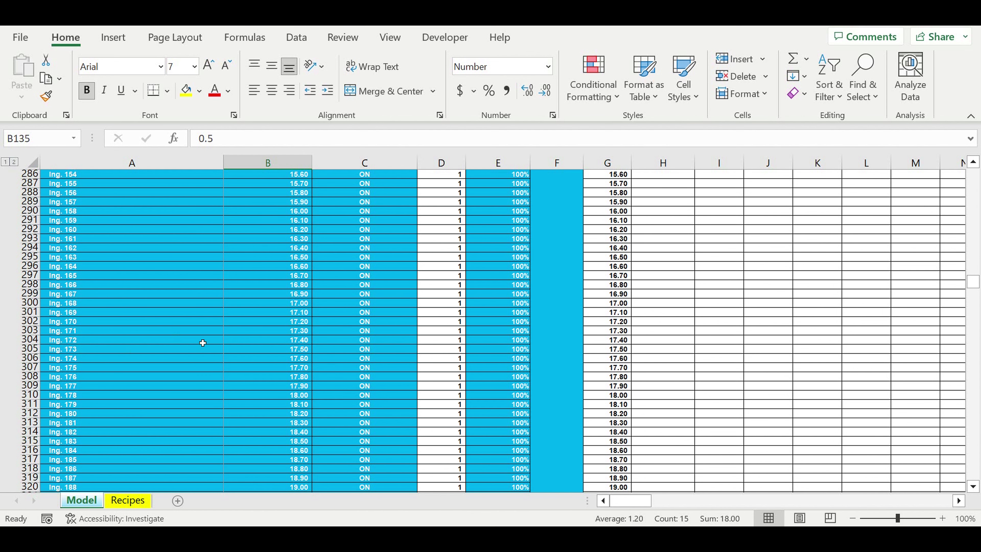
{"action": "scroll", "coordinate": [235, 330], "scroll_direction": "down", "scroll_amount": 20}
{"action": "scroll", "coordinate": [234, 330], "scroll_direction": "down", "scroll_amount": 20}
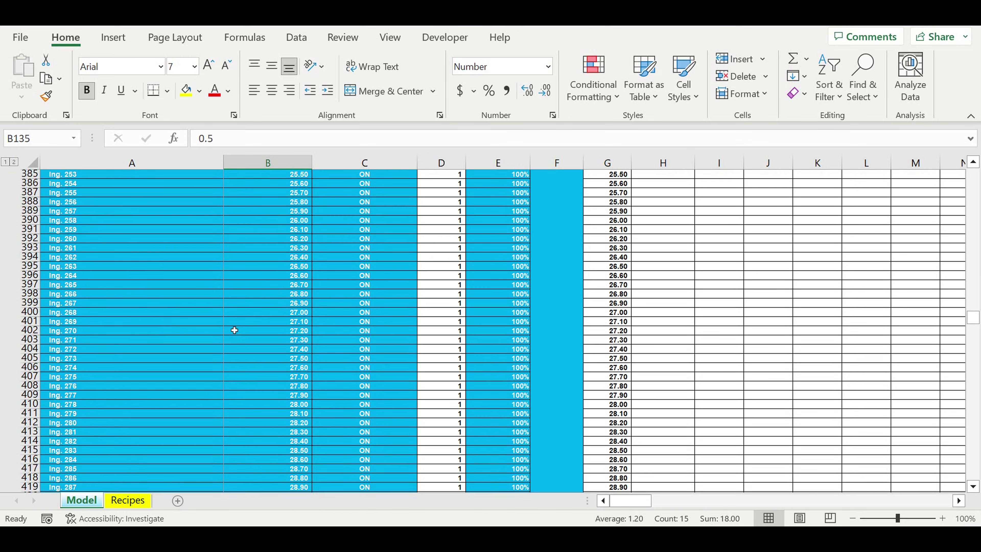
{"action": "scroll", "coordinate": [234, 330], "scroll_direction": "down", "scroll_amount": 20}
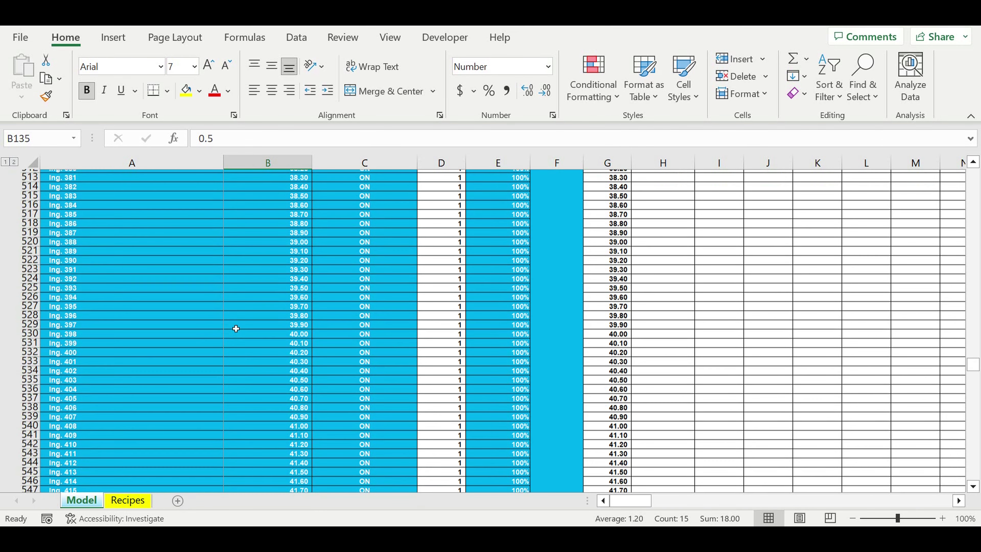
{"action": "scroll", "coordinate": [236, 329], "scroll_direction": "down", "scroll_amount": 11}
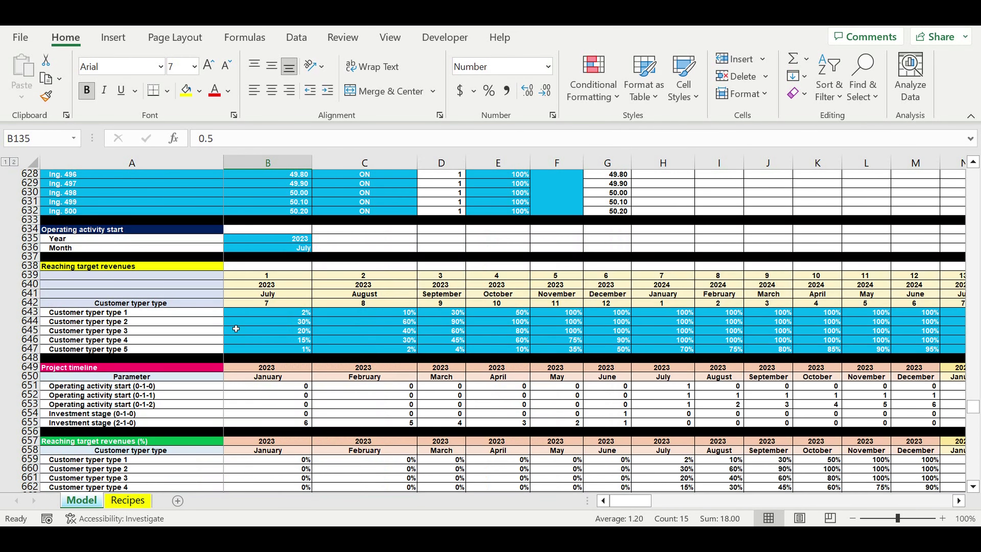
{"action": "scroll", "coordinate": [236, 328], "scroll_direction": "up", "scroll_amount": 1}
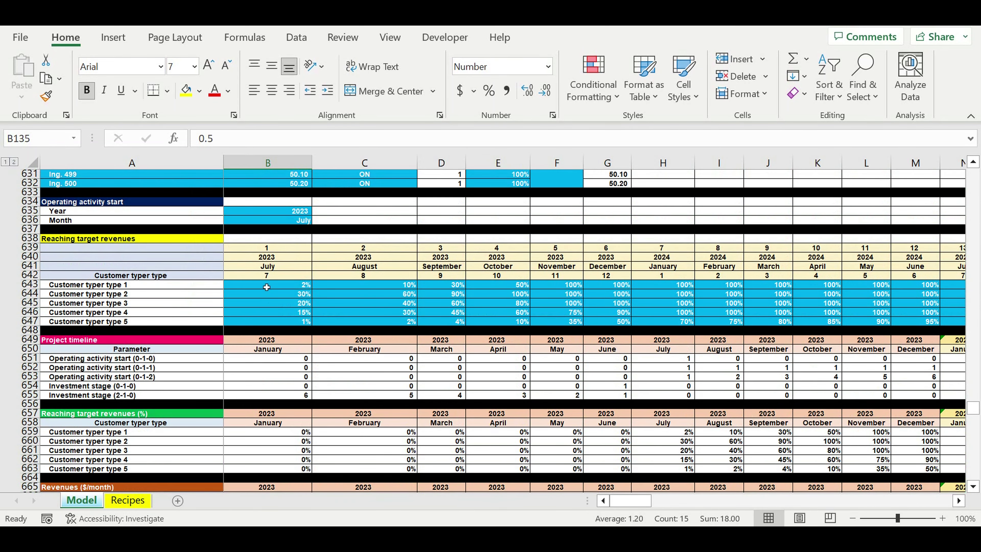
{"action": "left_click_drag", "start_coordinate": [267, 285], "coordinate": [637, 307]}
Check the year choices and the month setting under Operating activity start.
{"action": "scroll", "coordinate": [637, 307], "scroll_direction": "up", "scroll_amount": 4}
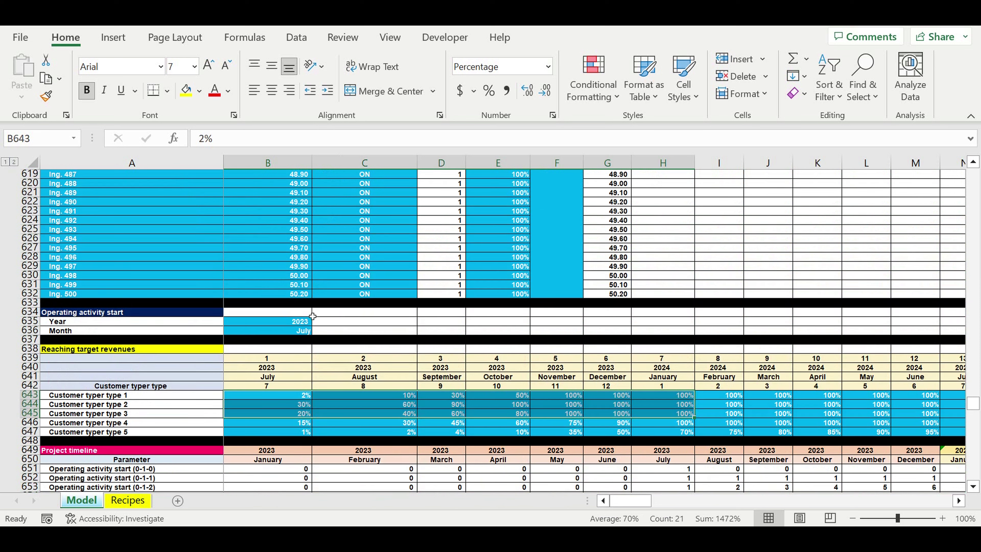
{"action": "left_click", "coordinate": [291, 321]}
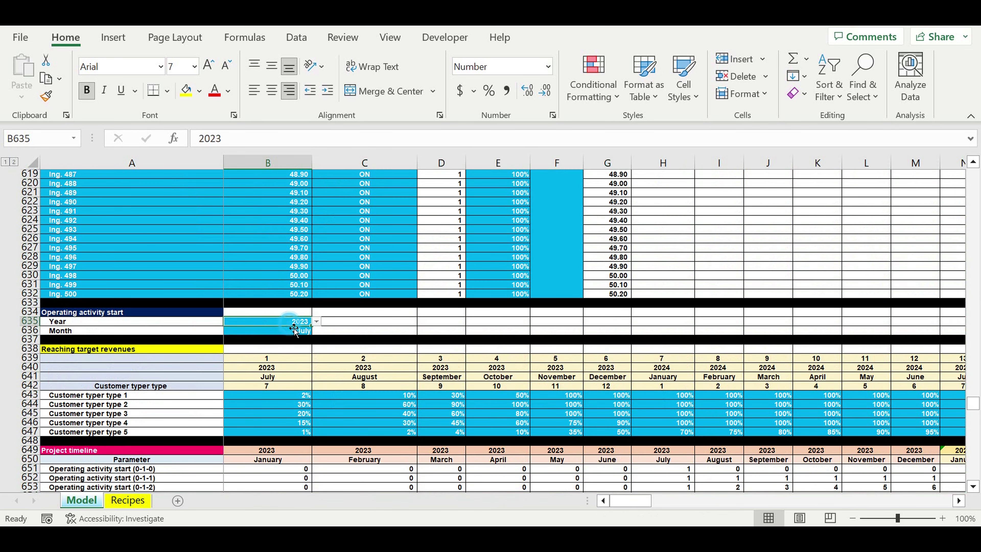
{"action": "left_click", "coordinate": [316, 321]}
{"action": "left_click", "coordinate": [363, 345]}
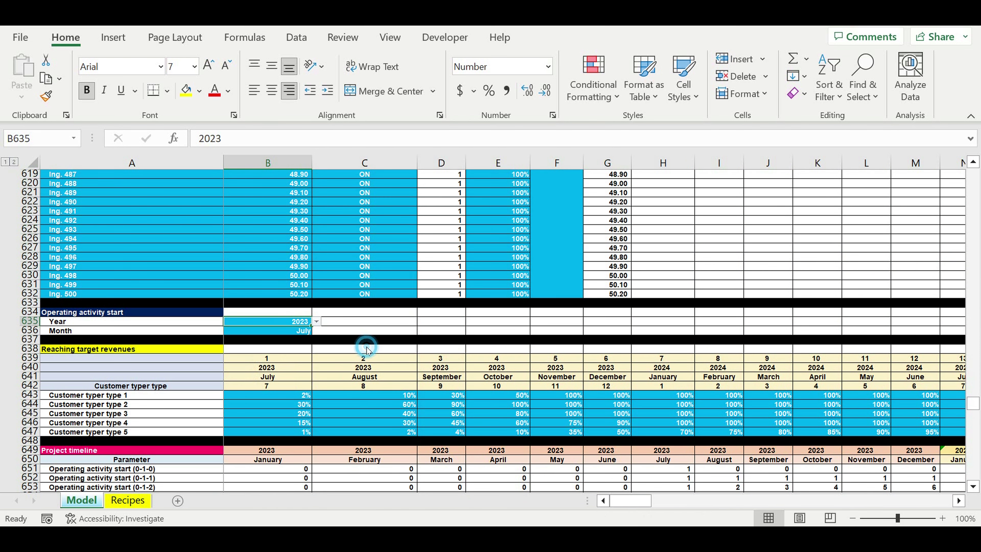
{"action": "left_click", "coordinate": [300, 333]}
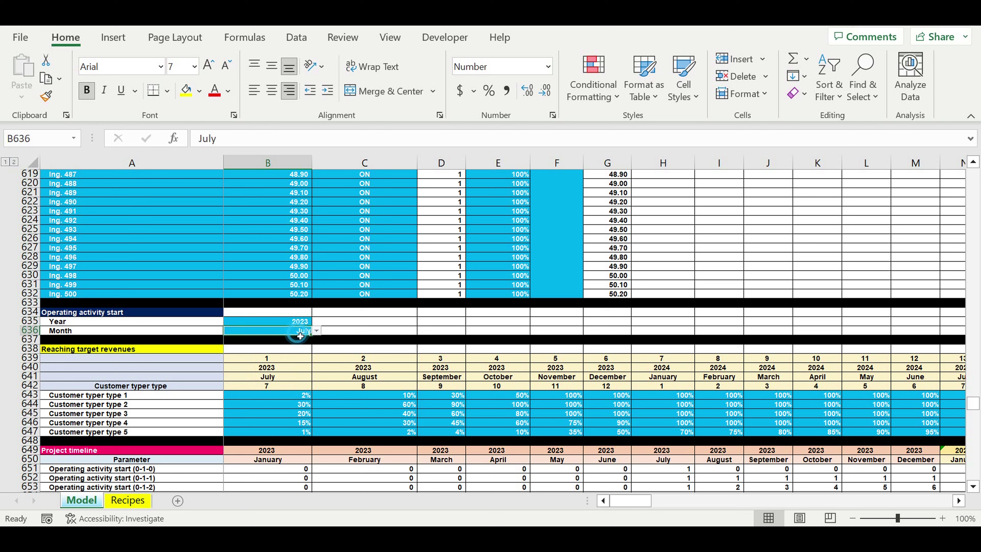
Review the customer types and their monthly percentages in the Reaching target revenues section.
{"action": "left_click", "coordinate": [286, 404]}
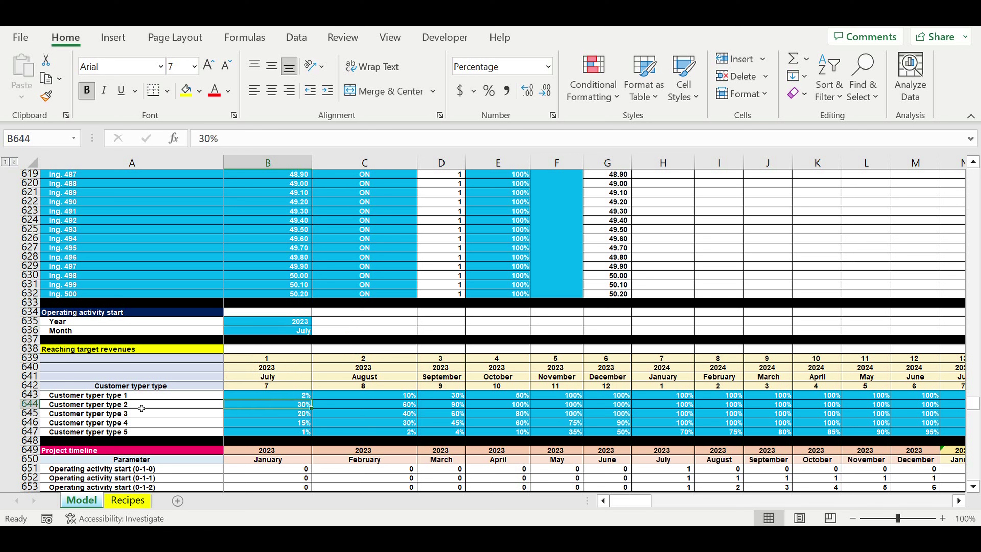
{"action": "left_click_drag", "start_coordinate": [132, 396], "coordinate": [136, 434]}
{"action": "left_click_drag", "start_coordinate": [279, 395], "coordinate": [863, 444]}
{"action": "left_click_drag", "start_coordinate": [632, 502], "coordinate": [607, 502]}
{"action": "left_click", "coordinate": [416, 469]}
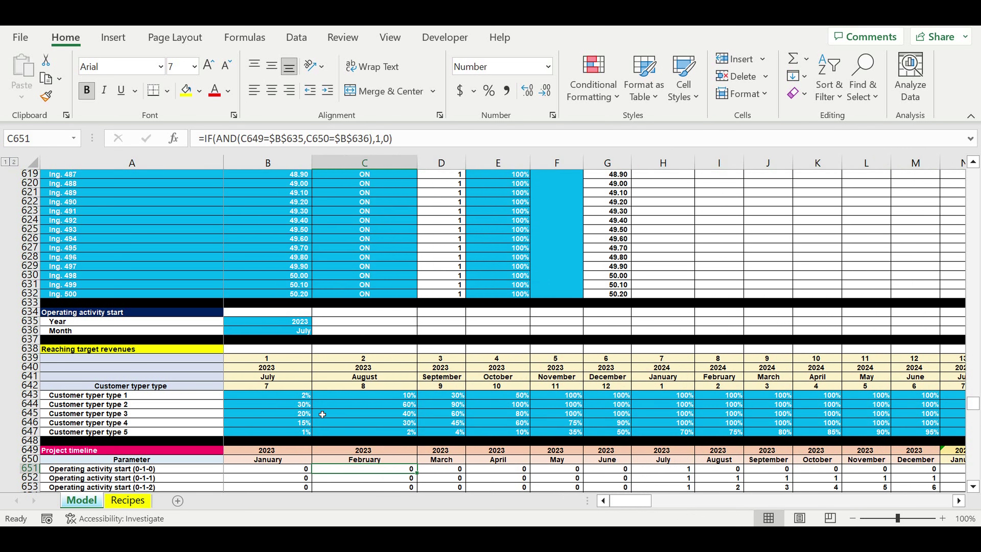
Compare the first-month target revenue percentages of customer types 1 and 2, and examine the ramp-up across the following months.
{"action": "left_click", "coordinate": [293, 399]}
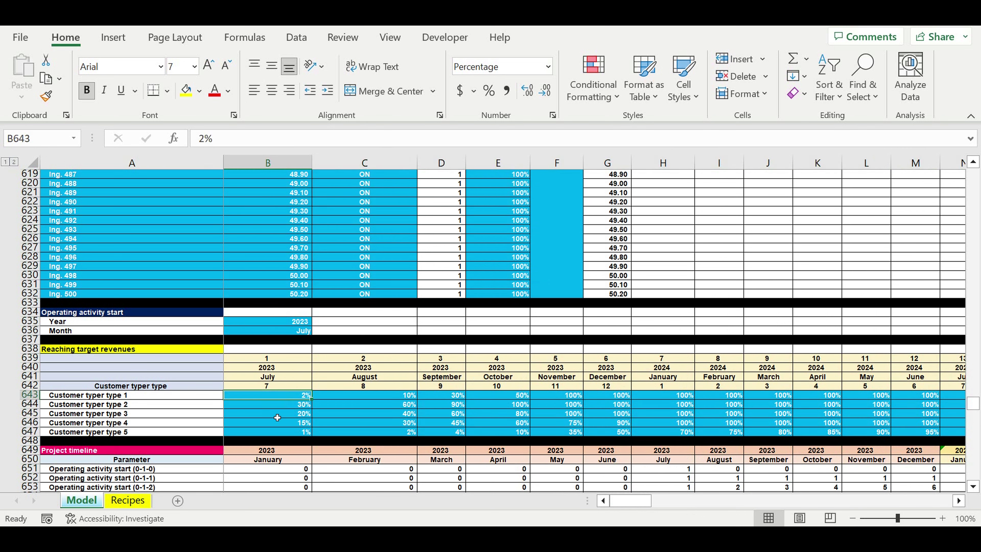
{"action": "left_click", "coordinate": [268, 408]}
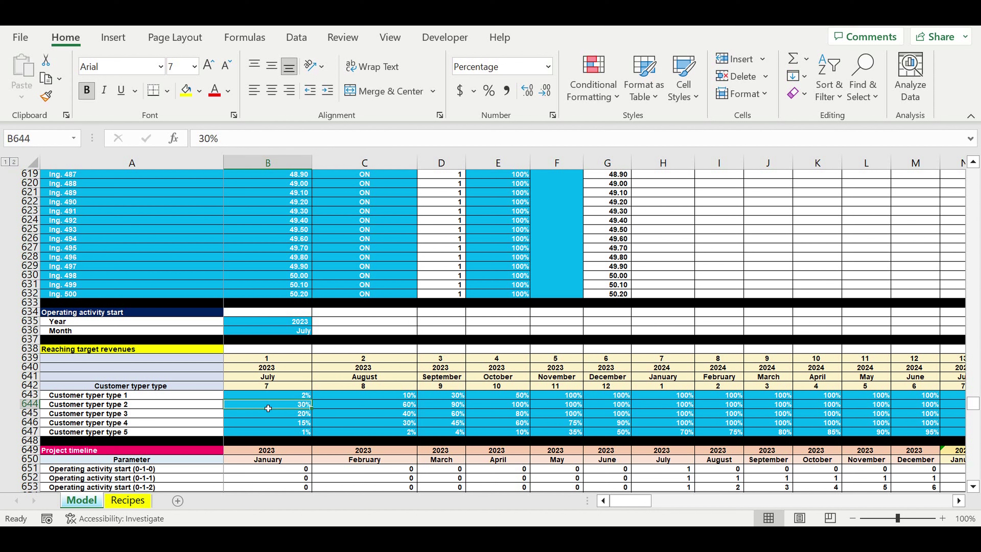
{"action": "left_click_drag", "start_coordinate": [295, 400], "coordinate": [881, 432]}
{"action": "left_click_drag", "start_coordinate": [630, 502], "coordinate": [621, 502]}
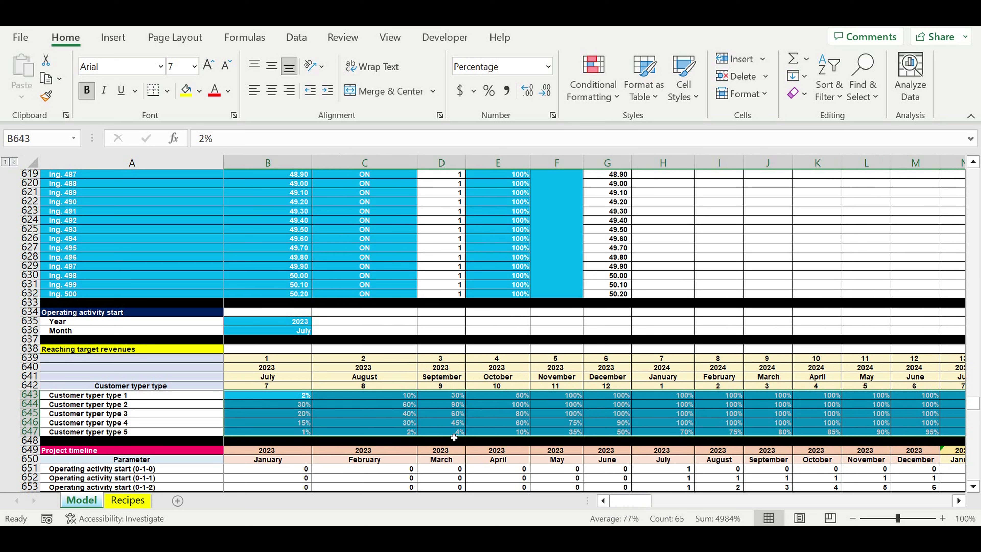
{"action": "left_click", "coordinate": [448, 415]}
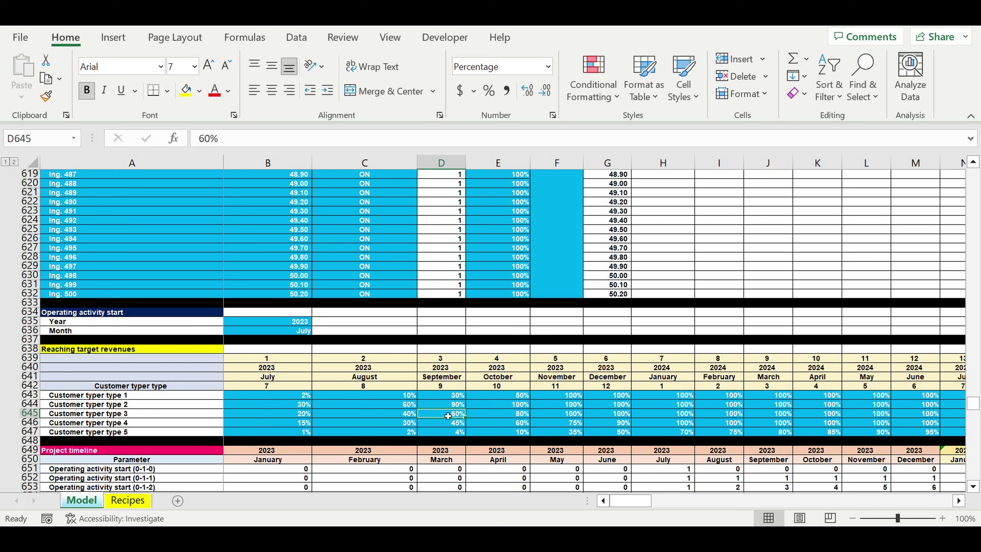
Review the ten fixed cost items and their January to December amounts for the typical year in the Fixed costs section.
{"action": "scroll", "coordinate": [447, 416], "scroll_direction": "down", "scroll_amount": 4}
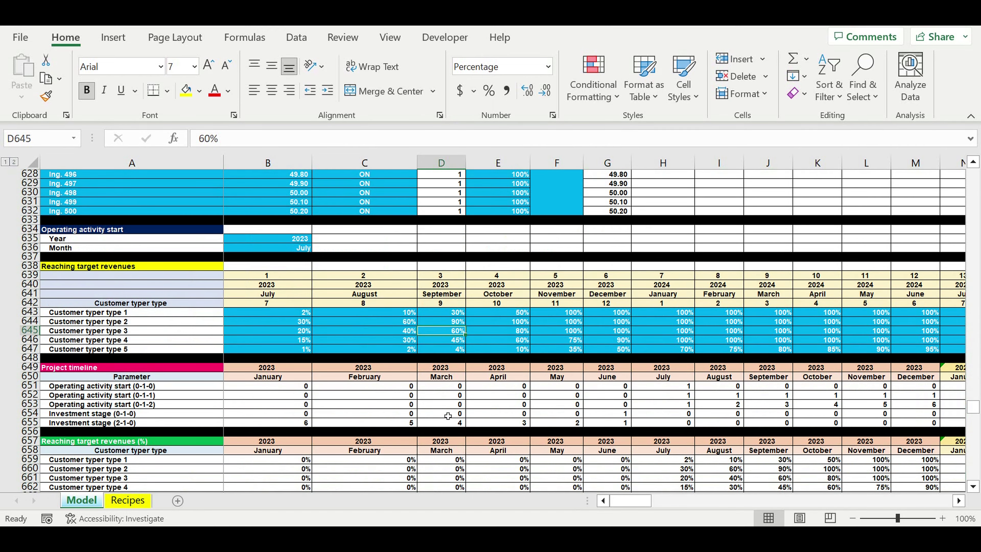
{"action": "scroll", "coordinate": [447, 415], "scroll_direction": "down", "scroll_amount": 12}
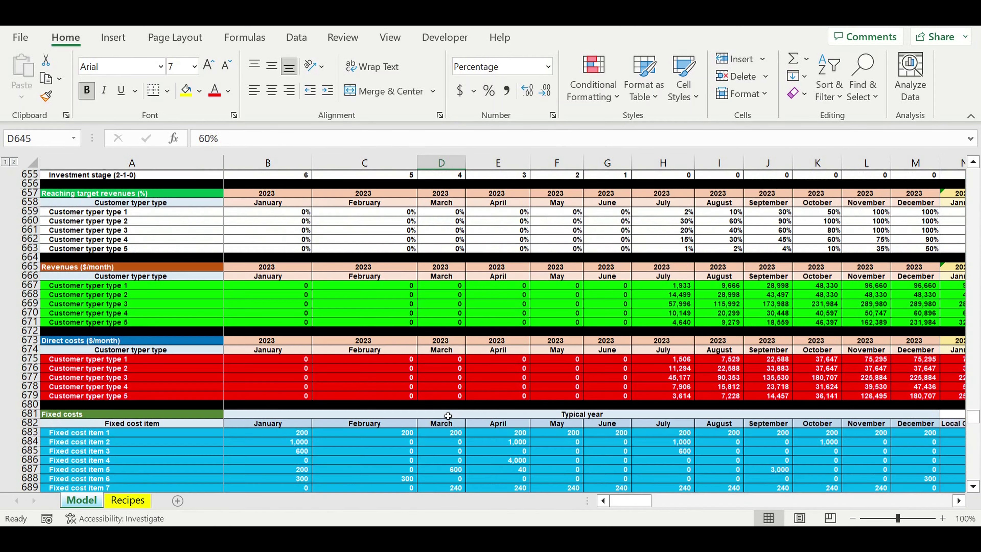
{"action": "scroll", "coordinate": [352, 336], "scroll_direction": "down", "scroll_amount": 5}
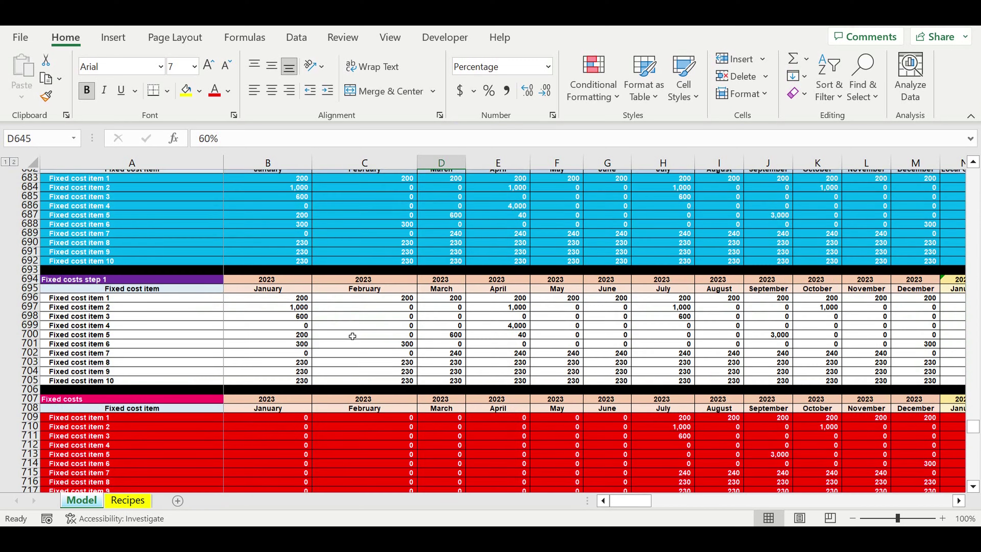
{"action": "scroll", "coordinate": [351, 336], "scroll_direction": "up", "scroll_amount": 3}
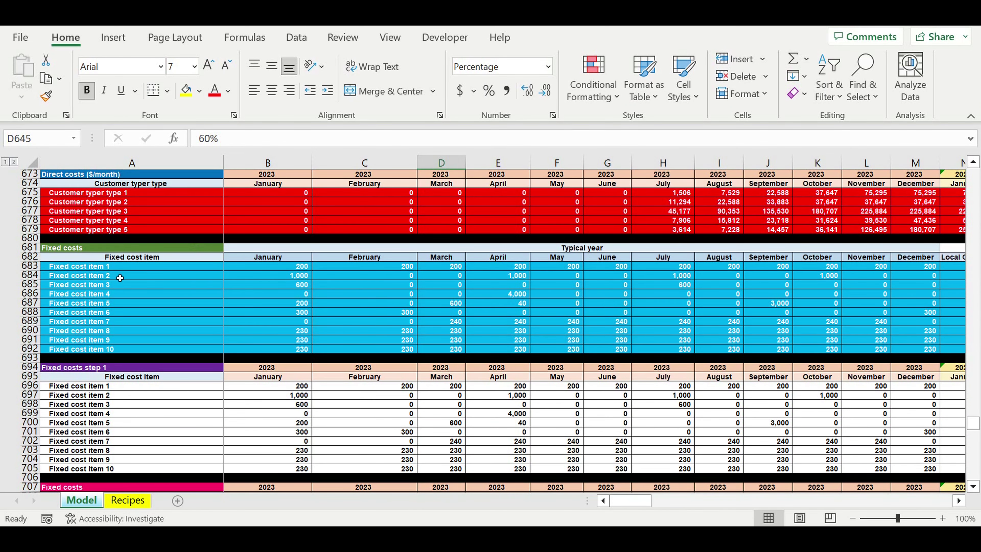
{"action": "left_click_drag", "start_coordinate": [99, 270], "coordinate": [851, 354]}
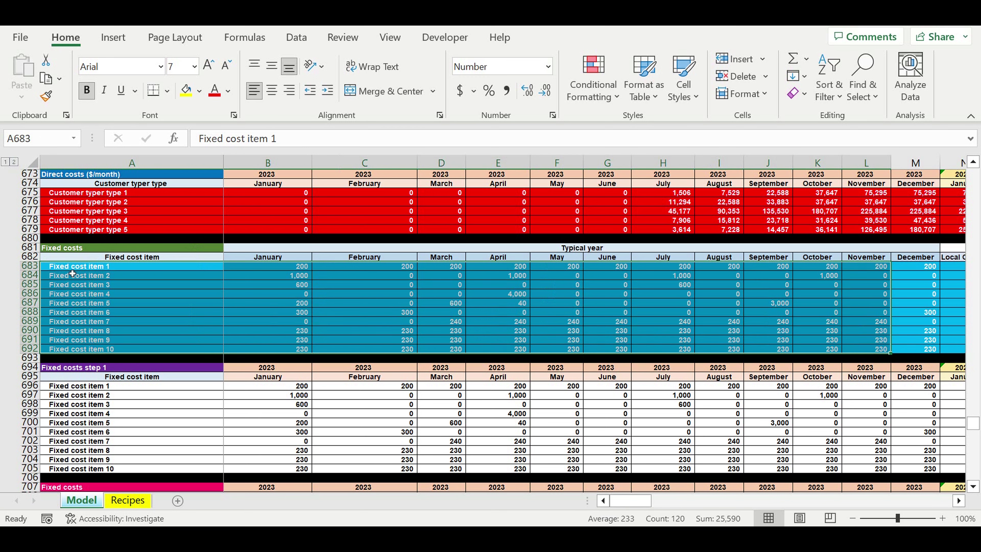
{"action": "left_click_drag", "start_coordinate": [72, 266], "coordinate": [91, 352]}
{"action": "left_click_drag", "start_coordinate": [607, 250], "coordinate": [607, 256]}
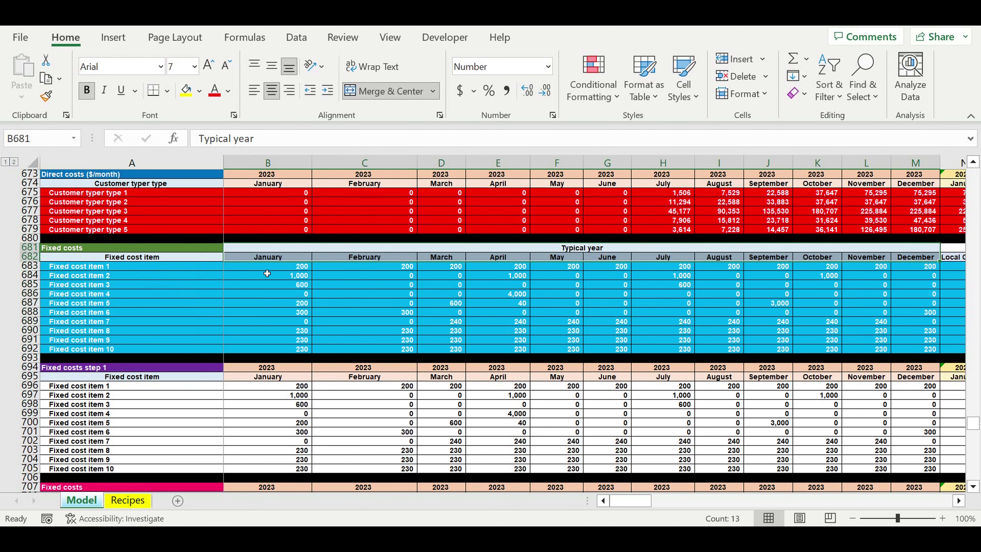
{"action": "left_click_drag", "start_coordinate": [266, 270], "coordinate": [743, 349]}
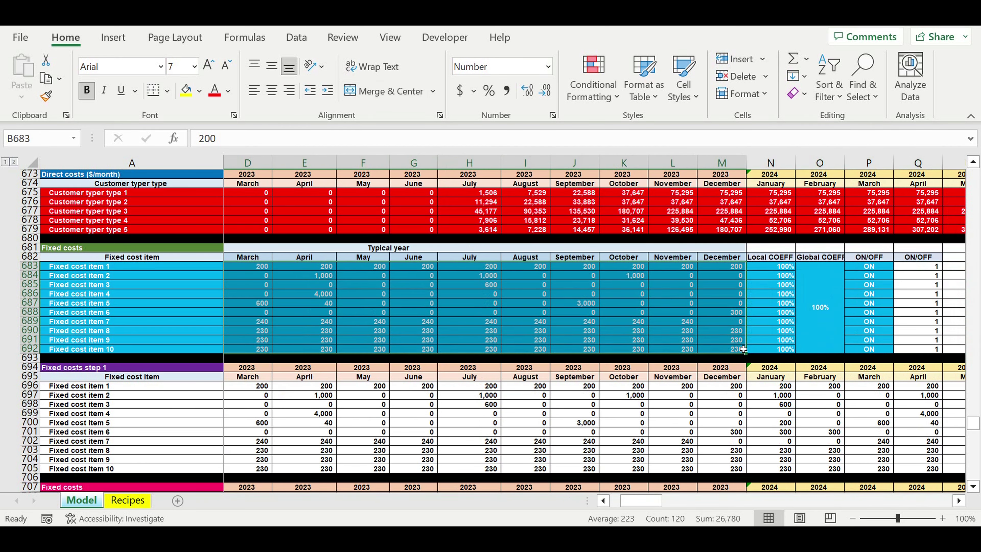
{"action": "left_click", "coordinate": [395, 305]}
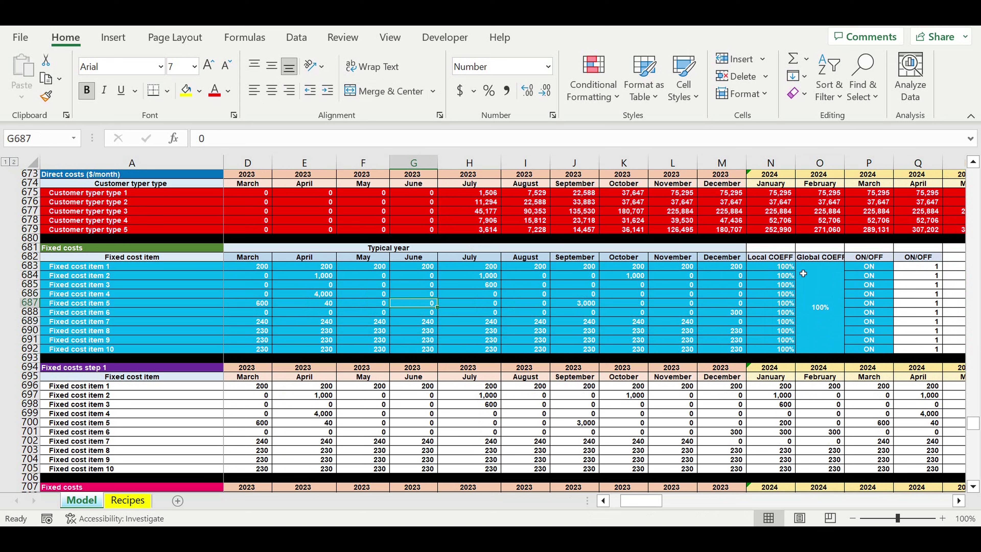
Inspect the Local COEFF, Global COEFF and ON/OFF settings of the fixed cost items.
{"action": "left_click_drag", "start_coordinate": [781, 270], "coordinate": [825, 330]}
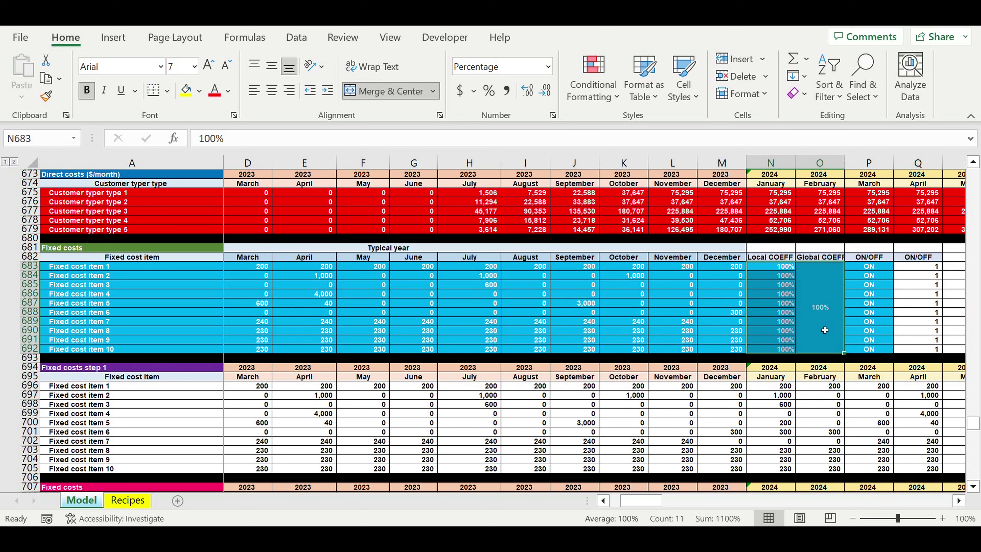
{"action": "left_click", "coordinate": [867, 312]}
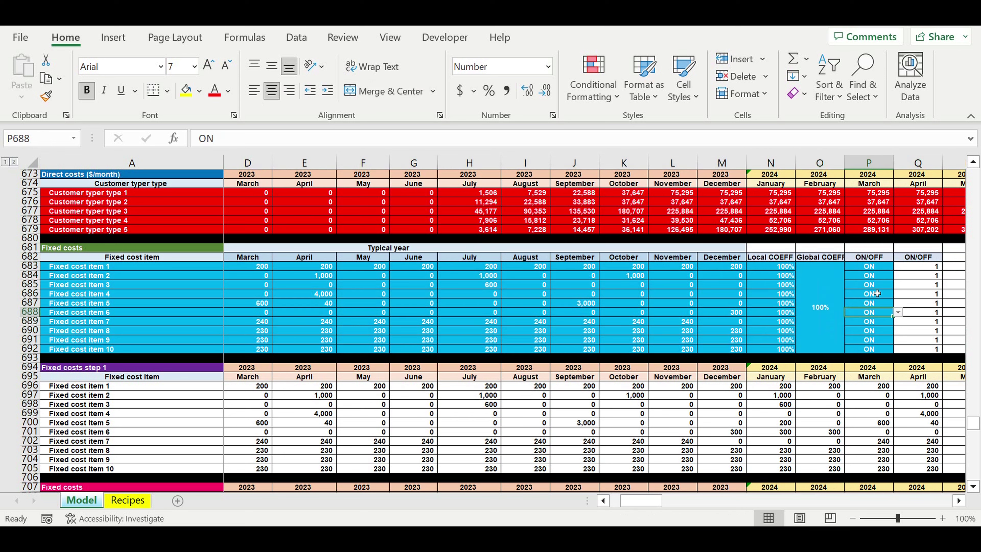
{"action": "left_click_drag", "start_coordinate": [877, 276], "coordinate": [883, 344]}
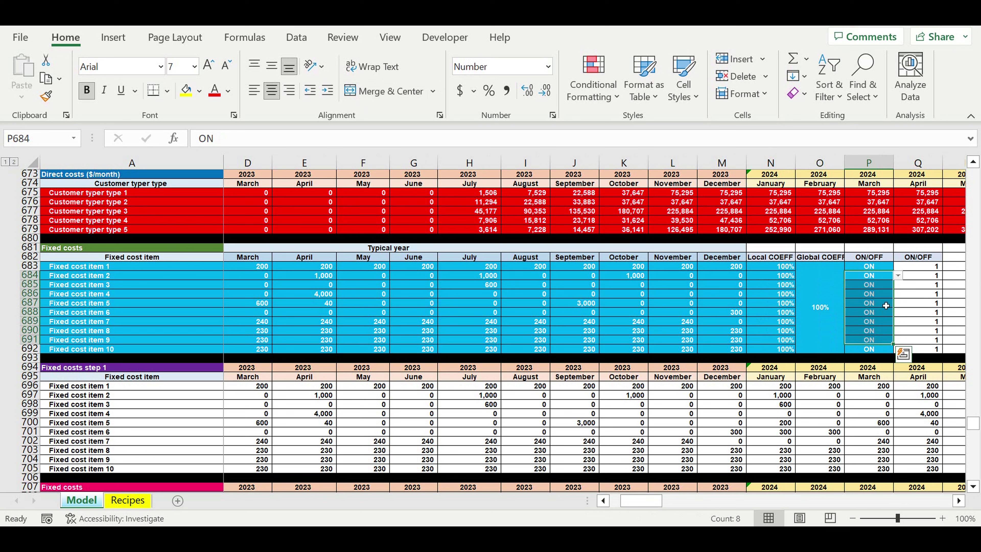
{"action": "left_click", "coordinate": [886, 306]}
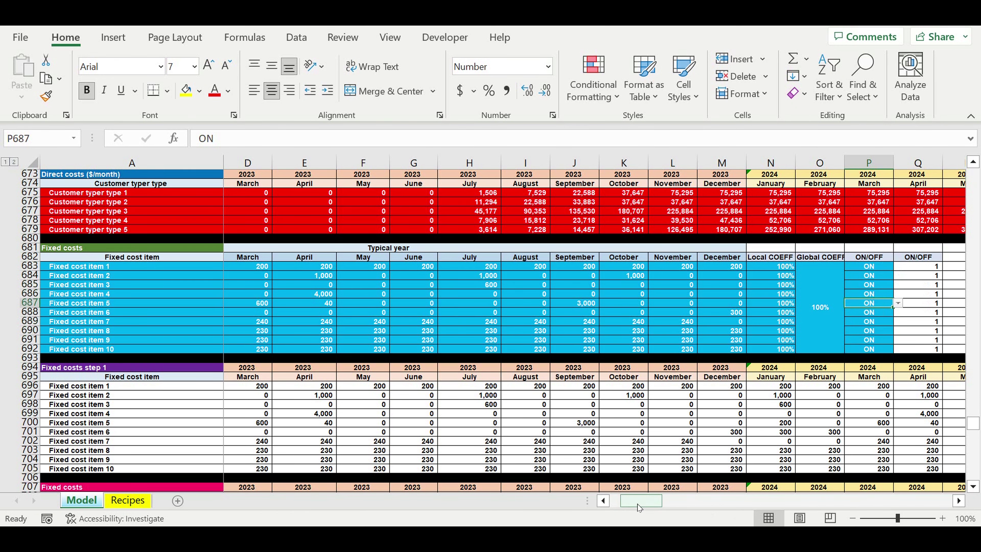
Review the Payroll section's position names, salary per person and amount of people per position.
{"action": "left_click_drag", "start_coordinate": [641, 500], "coordinate": [630, 501]}
{"action": "scroll", "coordinate": [457, 418], "scroll_direction": "down", "scroll_amount": 1}
{"action": "scroll", "coordinate": [457, 417], "scroll_direction": "down", "scroll_amount": 11}
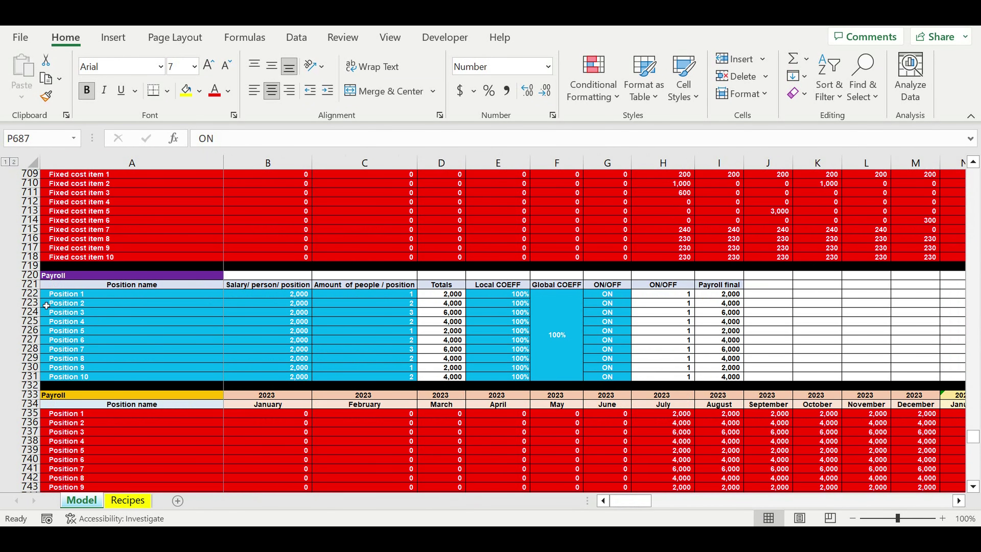
{"action": "left_click_drag", "start_coordinate": [66, 298], "coordinate": [81, 380]}
{"action": "left_click_drag", "start_coordinate": [293, 297], "coordinate": [297, 377]}
{"action": "left_click", "coordinate": [400, 299]}
{"action": "left_click_drag", "start_coordinate": [398, 325], "coordinate": [398, 378]}
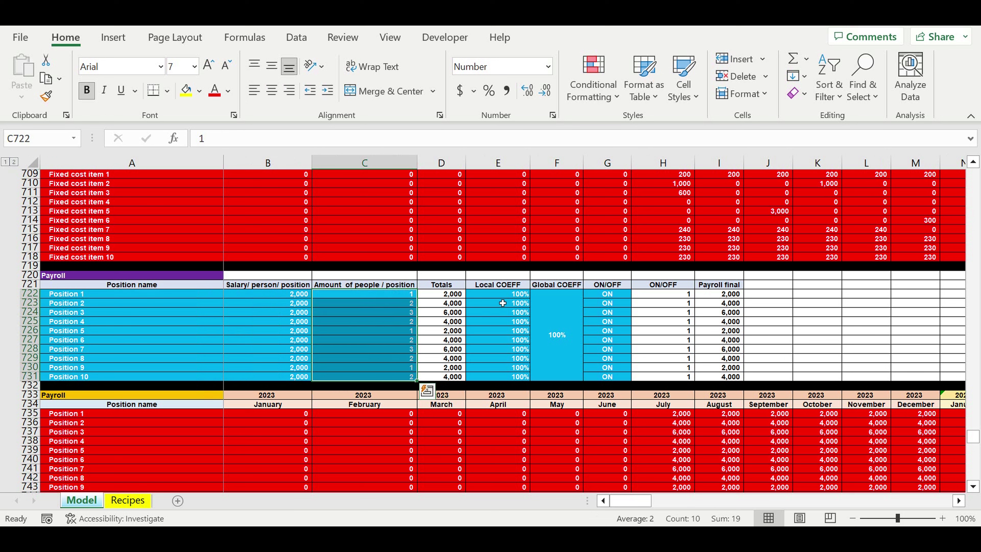
Inspect the Local COEFF, Global COEFF and ON/OFF settings of the payroll positions.
{"action": "left_click_drag", "start_coordinate": [510, 296], "coordinate": [563, 370]}
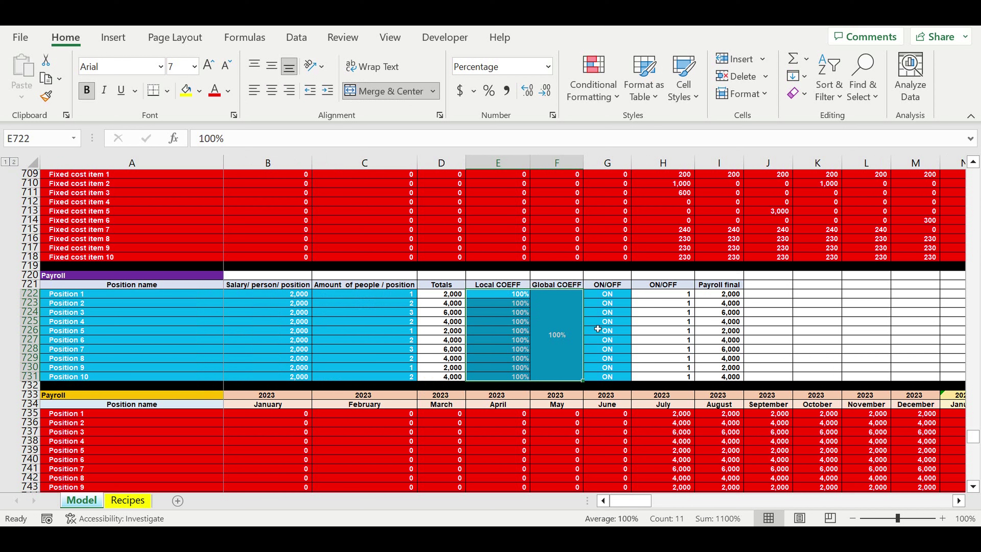
{"action": "left_click", "coordinate": [621, 297]}
{"action": "left_click", "coordinate": [620, 313]}
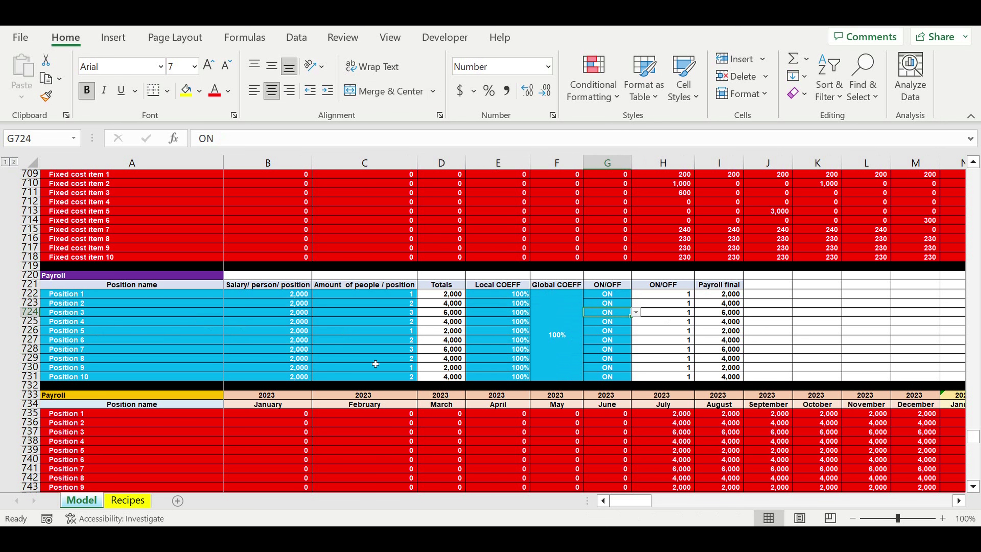
Locate the Investment plan section and review its list of investment plan items.
{"action": "scroll", "coordinate": [375, 363], "scroll_direction": "down", "scroll_amount": 9}
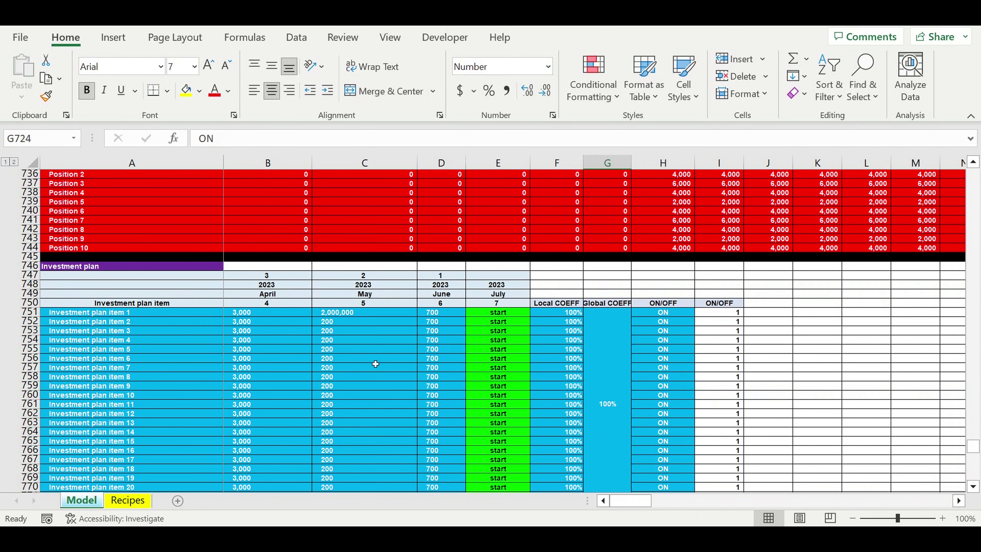
{"action": "scroll", "coordinate": [375, 363], "scroll_direction": "down", "scroll_amount": 2}
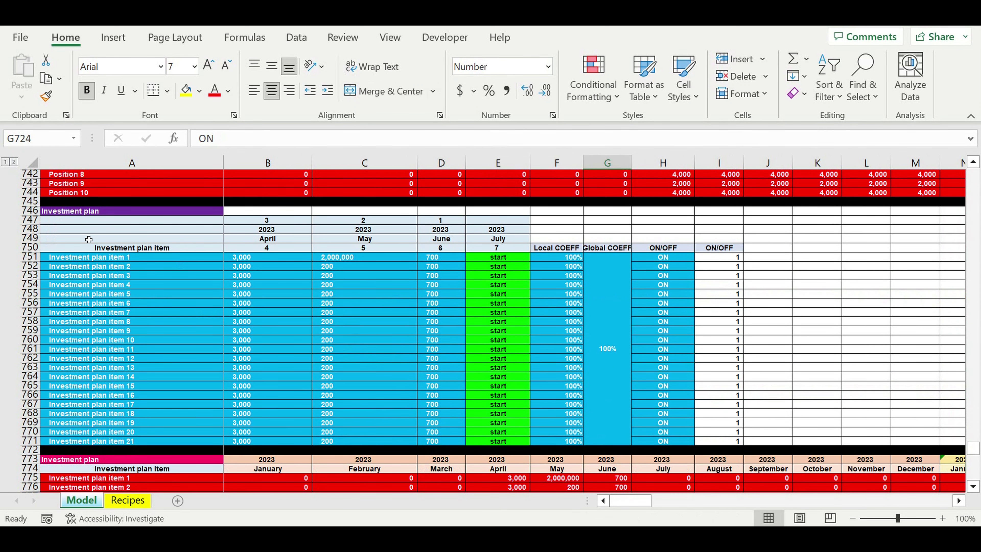
{"action": "left_click", "coordinate": [59, 213]}
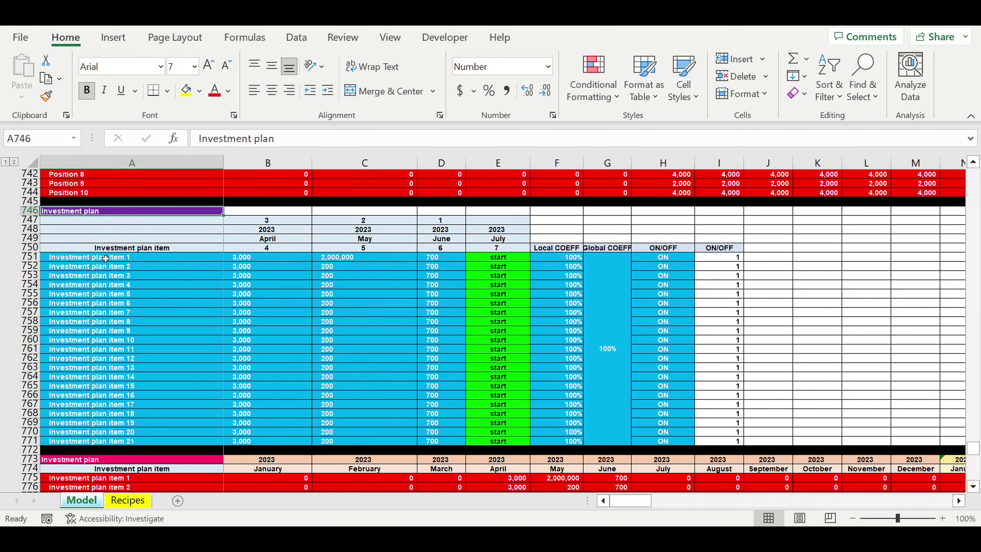
{"action": "left_click_drag", "start_coordinate": [106, 258], "coordinate": [119, 445]}
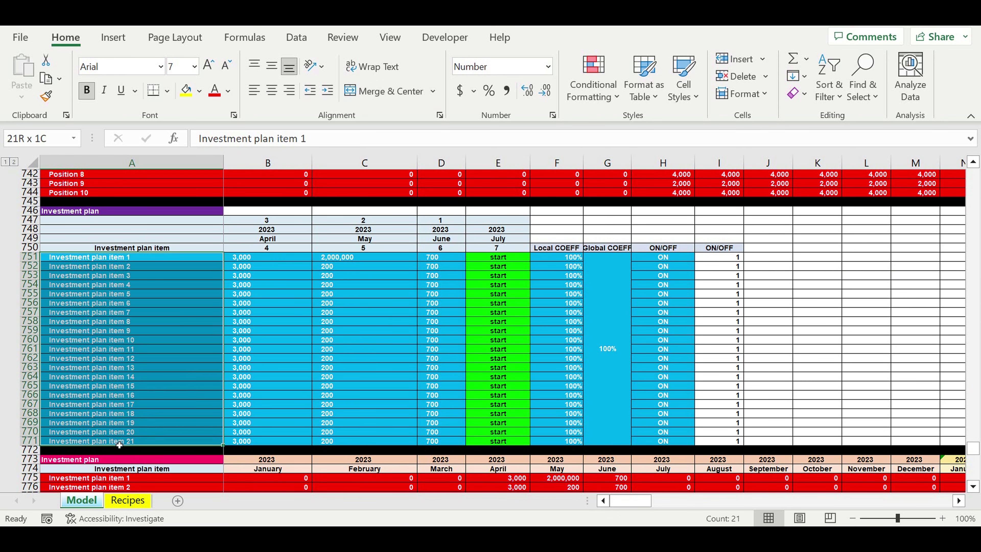
Examine the Investment plan's month headings before launch and the green start column for the operating start month.
{"action": "left_click", "coordinate": [249, 220]}
{"action": "left_click_drag", "start_coordinate": [308, 232], "coordinate": [511, 442]}
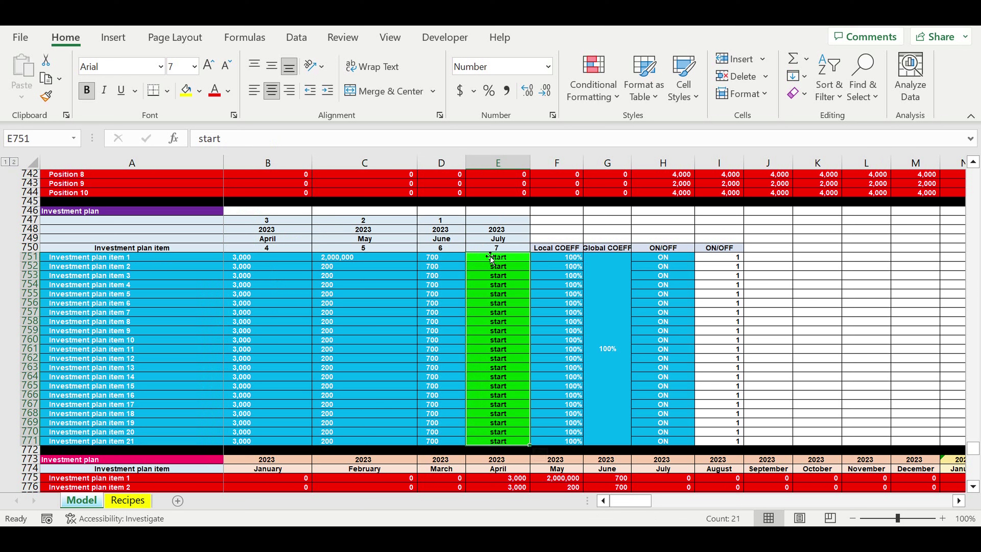
{"action": "left_click_drag", "start_coordinate": [459, 249], "coordinate": [276, 237]}
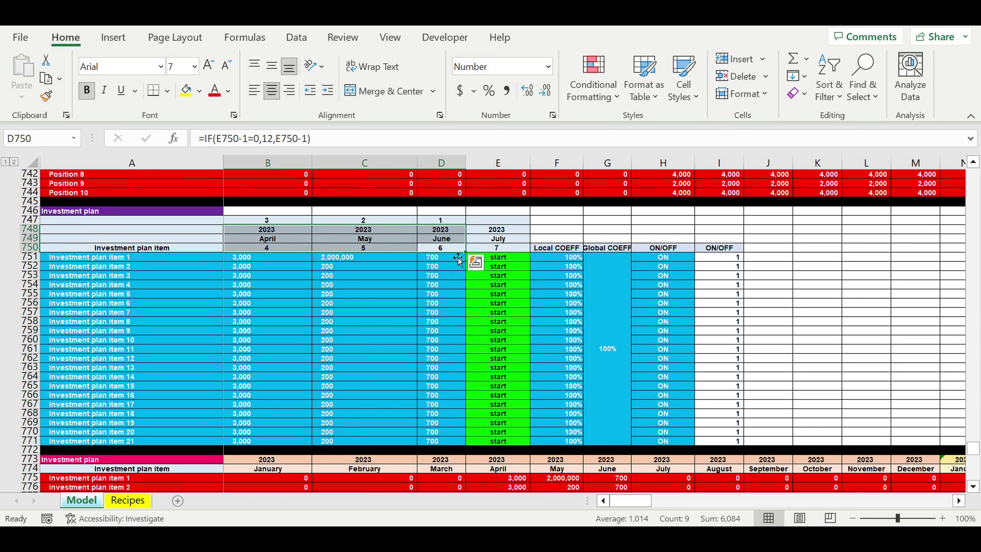
{"action": "left_click_drag", "start_coordinate": [495, 264], "coordinate": [498, 373]}
Review the investment items' April to June amounts along with their Local COEFF, Global COEFF and ON/OFF settings.
{"action": "left_click_drag", "start_coordinate": [439, 257], "coordinate": [299, 441]}
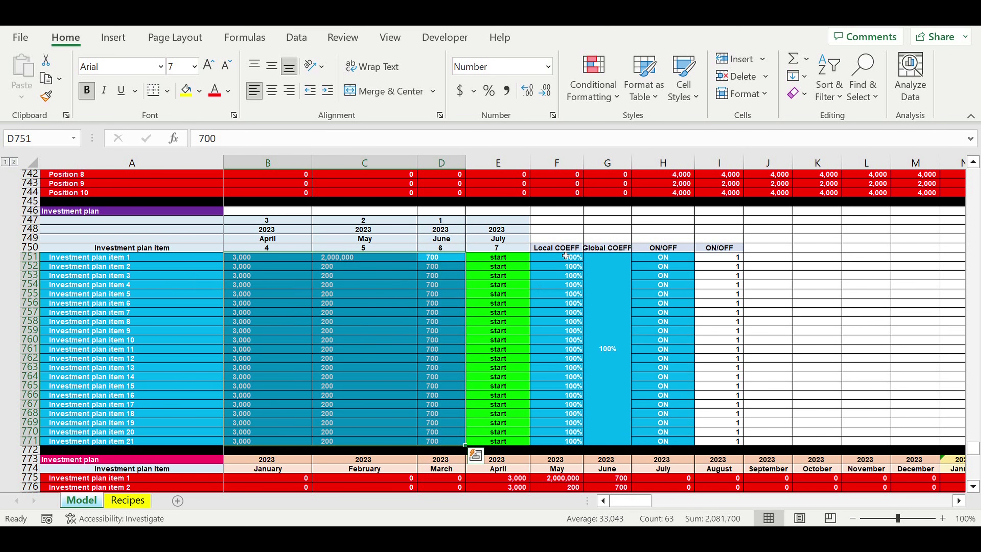
{"action": "left_click_drag", "start_coordinate": [566, 257], "coordinate": [599, 337]}
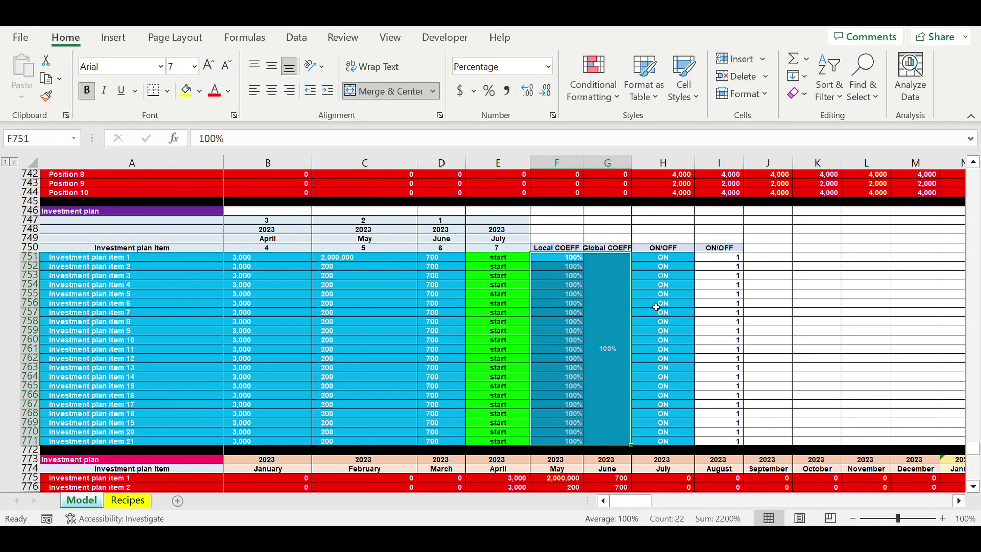
{"action": "left_click_drag", "start_coordinate": [670, 261], "coordinate": [662, 445]}
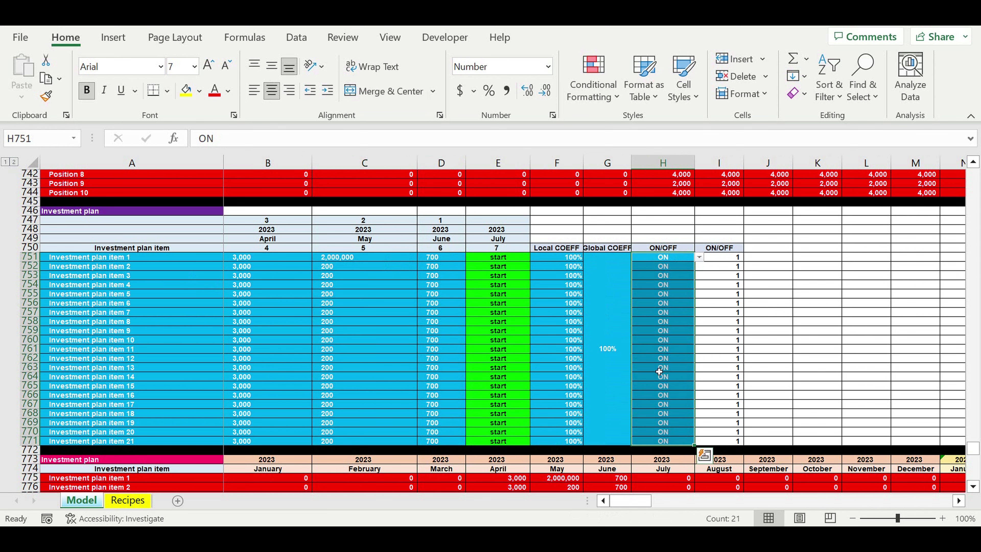
Review the Loan section's inputs: loan amount, term, interest rate, year, month, and the grace periods for principle and interest payments.
{"action": "scroll", "coordinate": [659, 371], "scroll_direction": "down", "scroll_amount": 14}
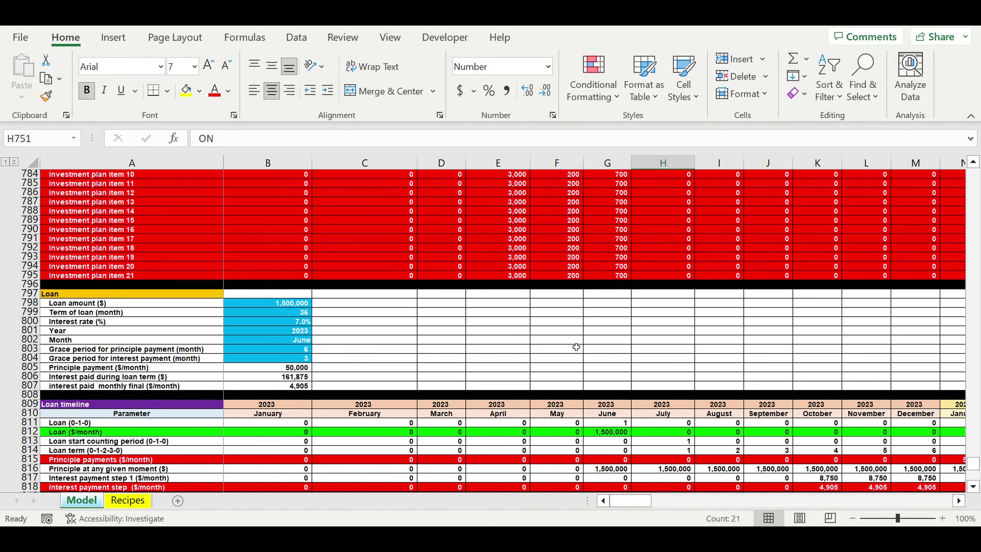
{"action": "left_click", "coordinate": [254, 306]}
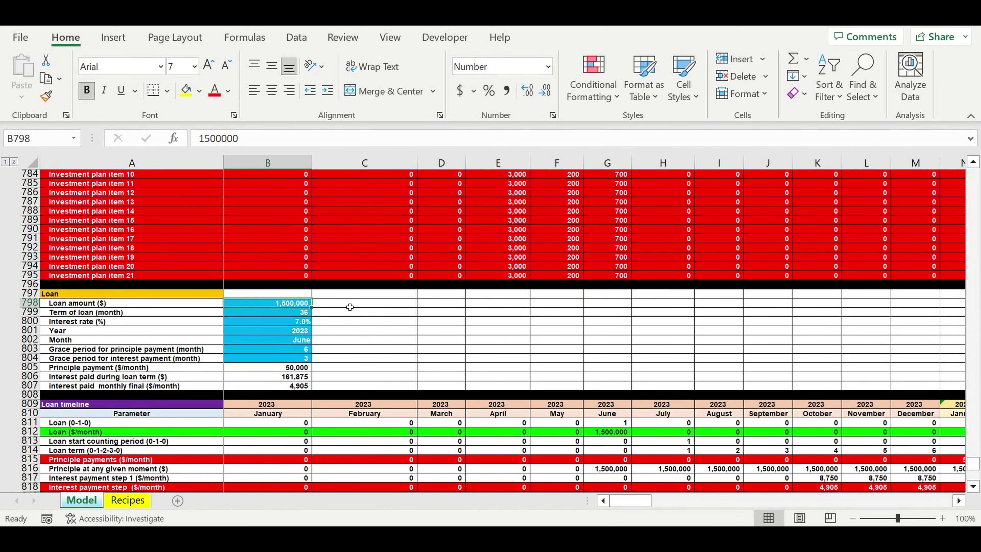
{"action": "left_click", "coordinate": [281, 314]}
{"action": "left_click", "coordinate": [289, 323]}
{"action": "left_click", "coordinate": [291, 330]}
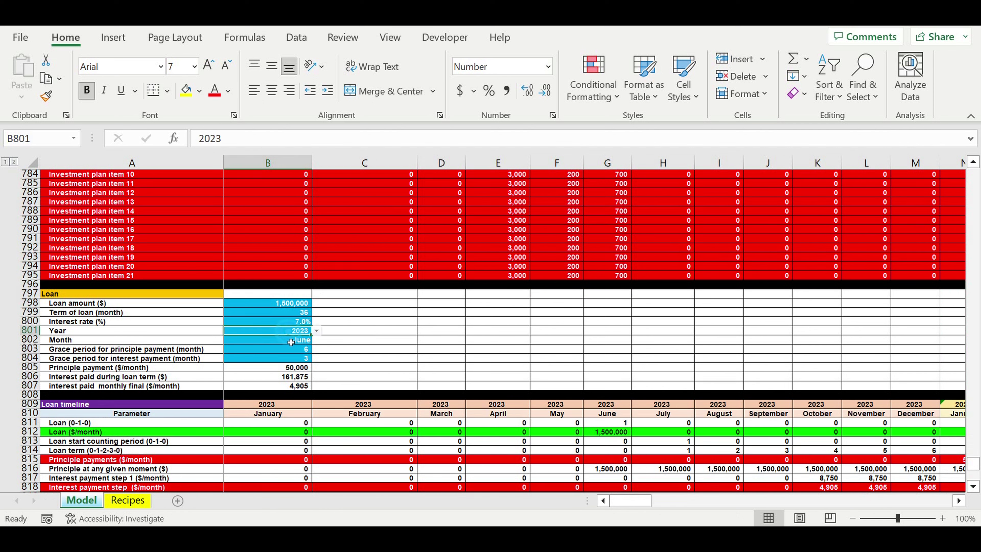
{"action": "left_click", "coordinate": [290, 343]}
{"action": "left_click", "coordinate": [292, 350]}
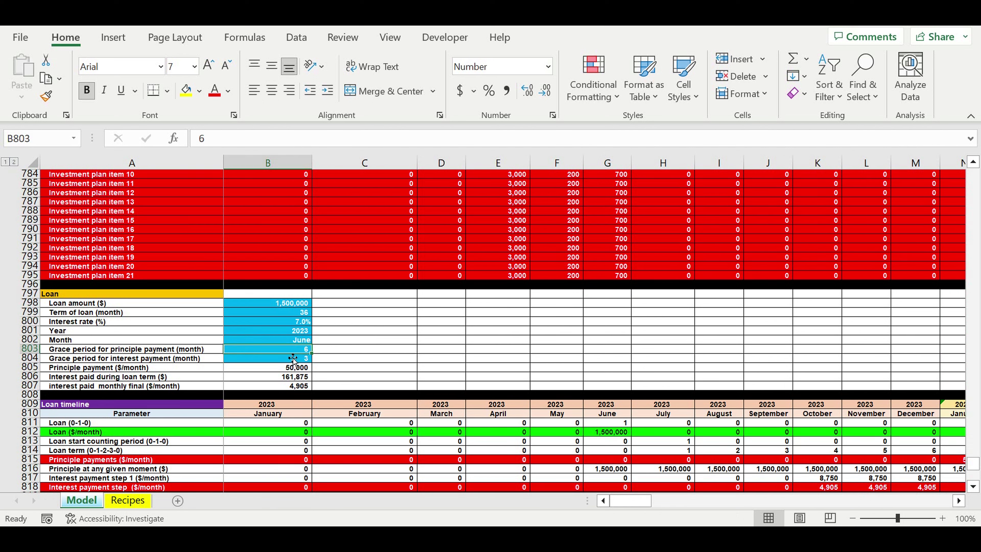
{"action": "left_click", "coordinate": [290, 360]}
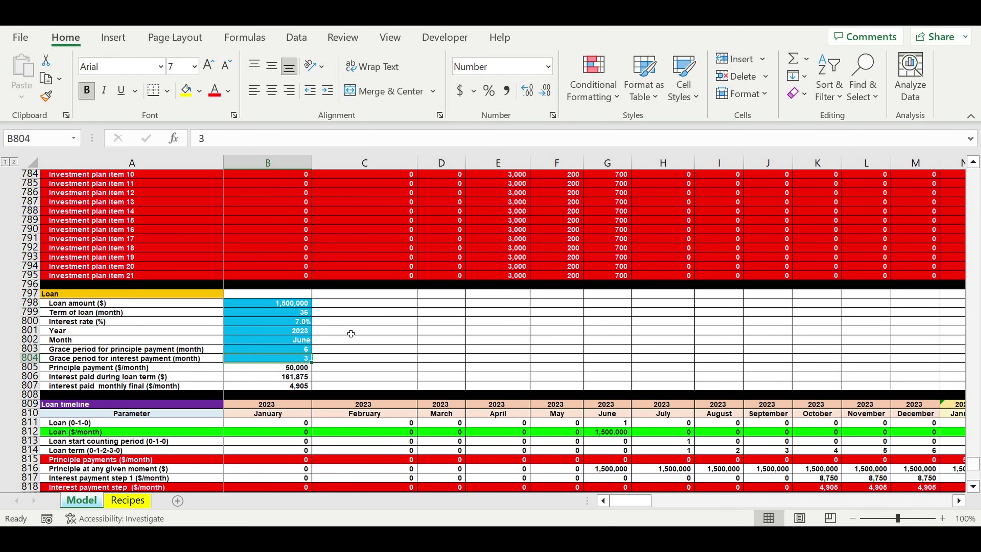
Review the rates in the Taxes section and the overall layout of the Cash flow section.
{"action": "scroll", "coordinate": [404, 338], "scroll_direction": "down", "scroll_amount": 9}
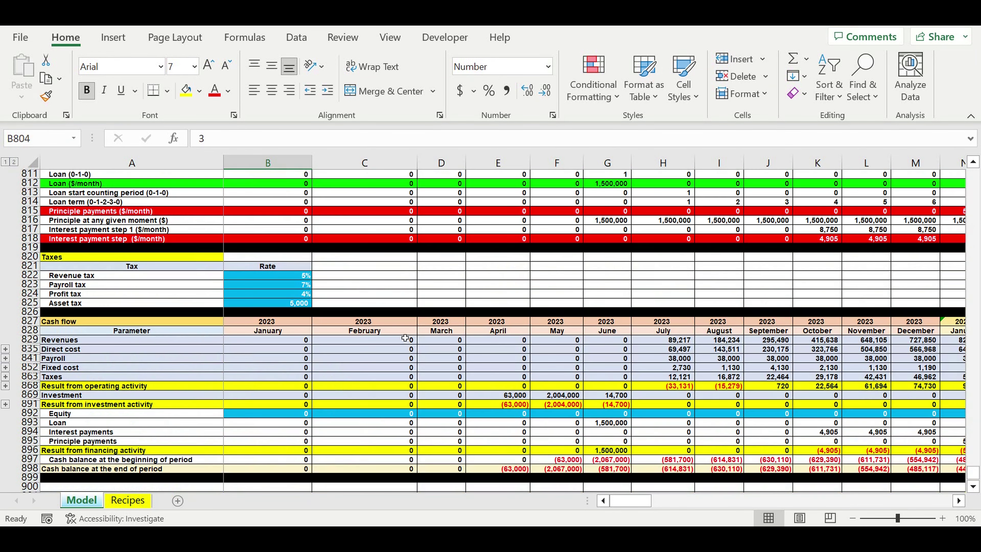
{"action": "left_click_drag", "start_coordinate": [290, 277], "coordinate": [303, 304]}
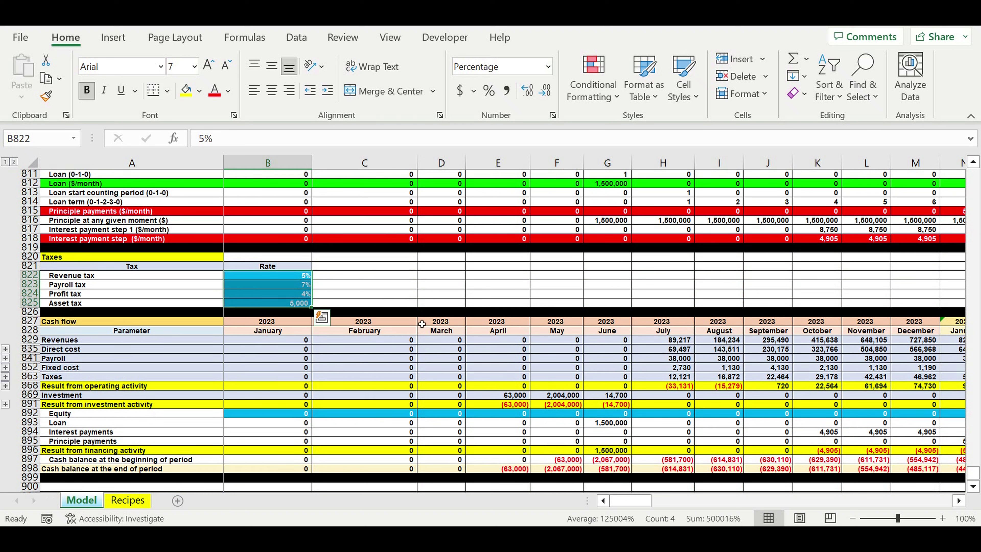
{"action": "left_click_drag", "start_coordinate": [37, 322], "coordinate": [46, 486]}
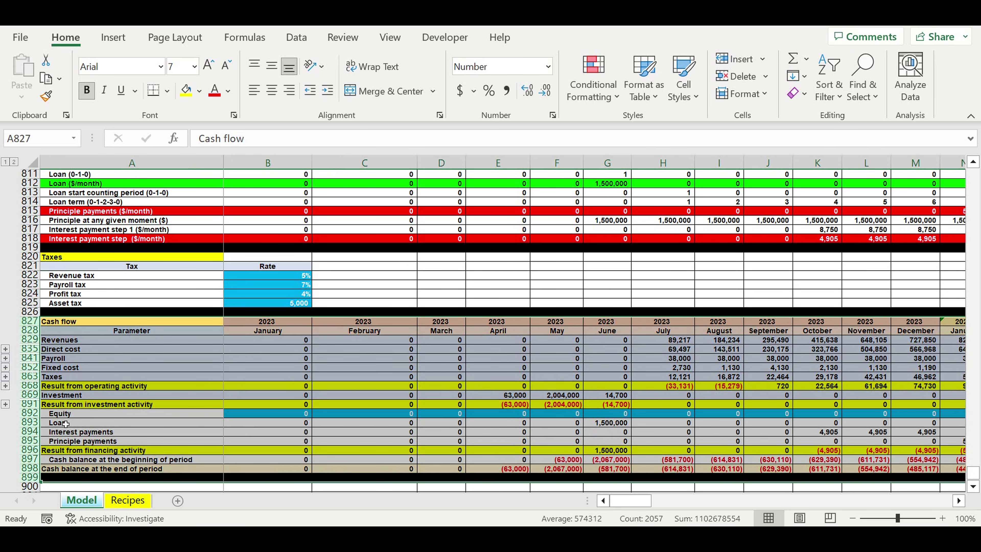
{"action": "scroll", "coordinate": [68, 414], "scroll_direction": "down", "scroll_amount": 4}
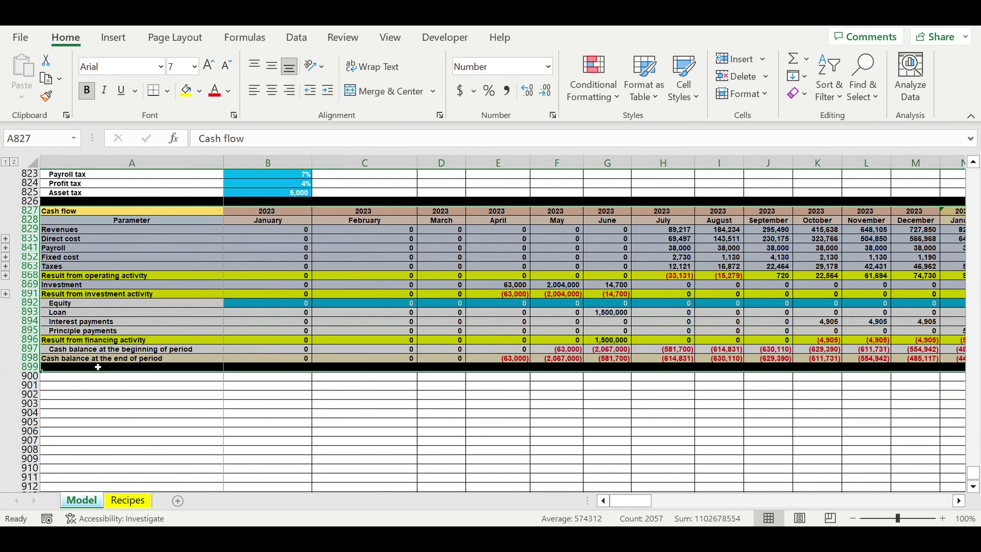
{"action": "left_click", "coordinate": [190, 424]}
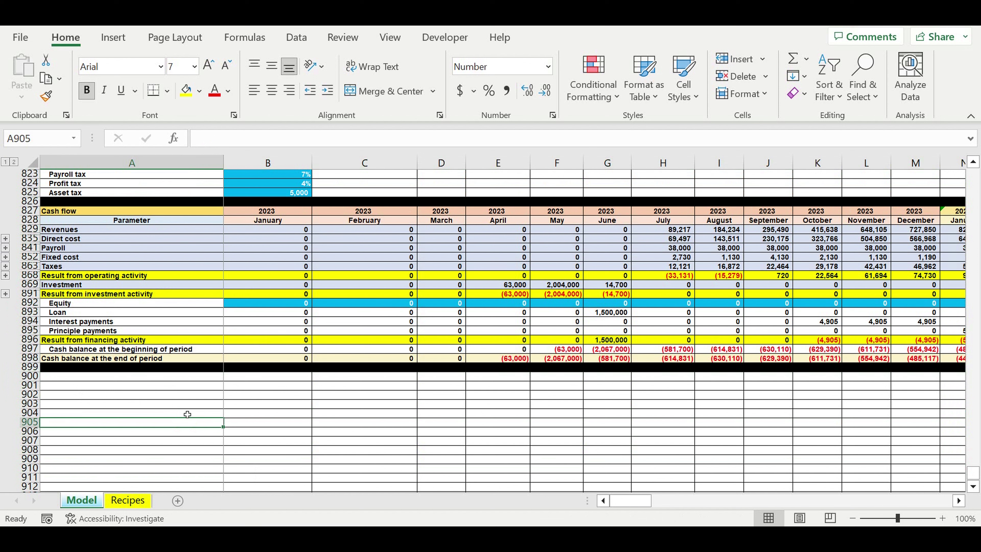
Examine the Cash flow's cash balance at the end of period from January 2023 through the 2024 months.
{"action": "left_click", "coordinate": [256, 360]}
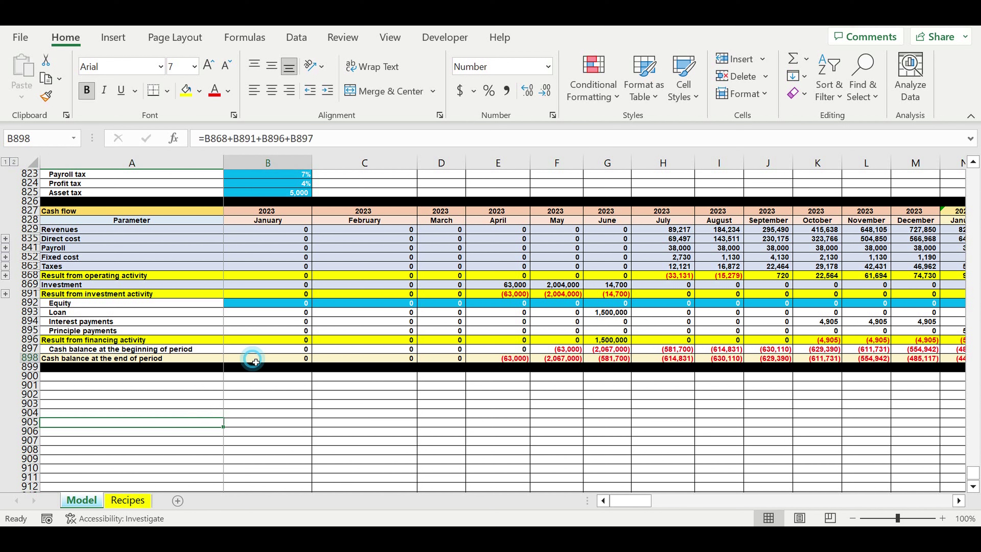
{"action": "left_click", "coordinate": [29, 359]}
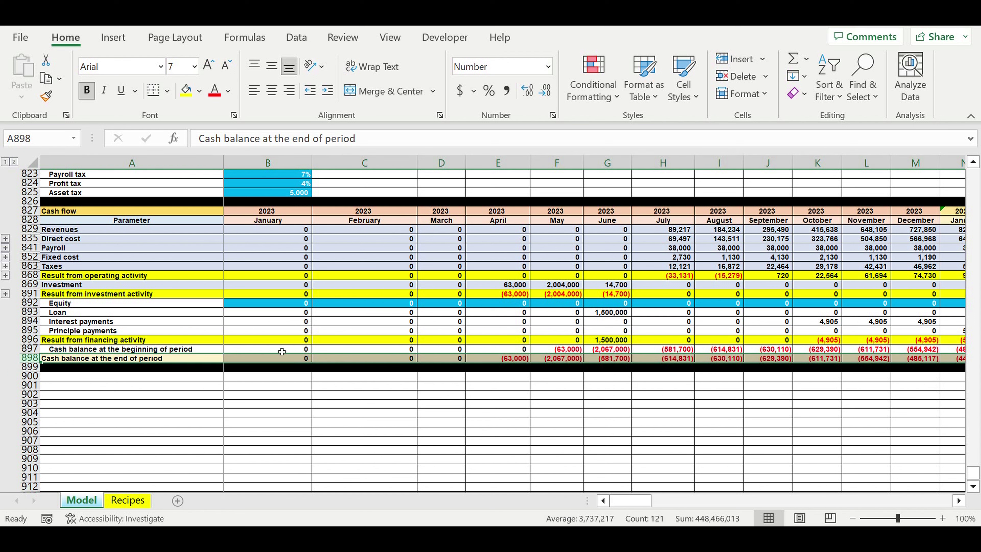
{"action": "left_click", "coordinate": [616, 400]}
{"action": "left_click", "coordinate": [512, 359]}
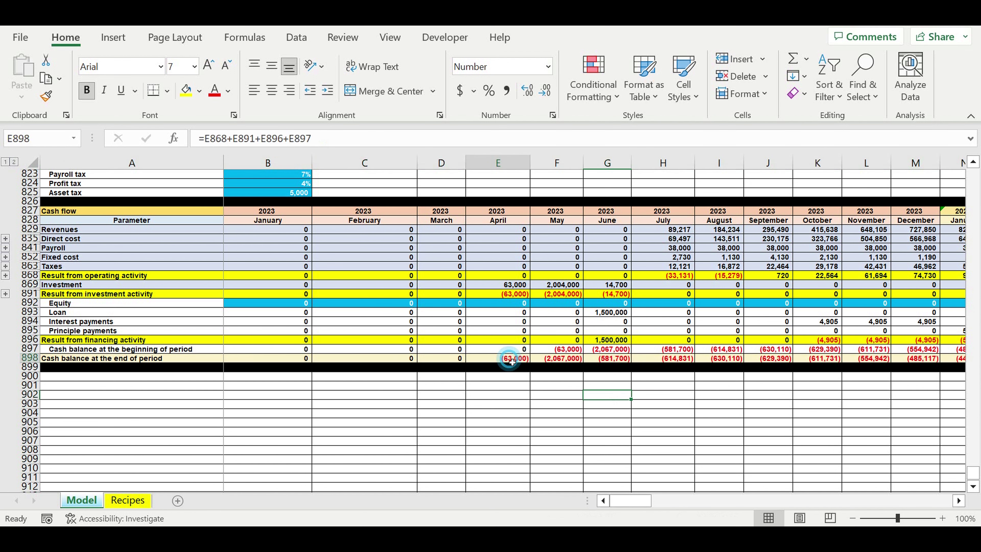
{"action": "left_click_drag", "start_coordinate": [512, 362], "coordinate": [920, 360]}
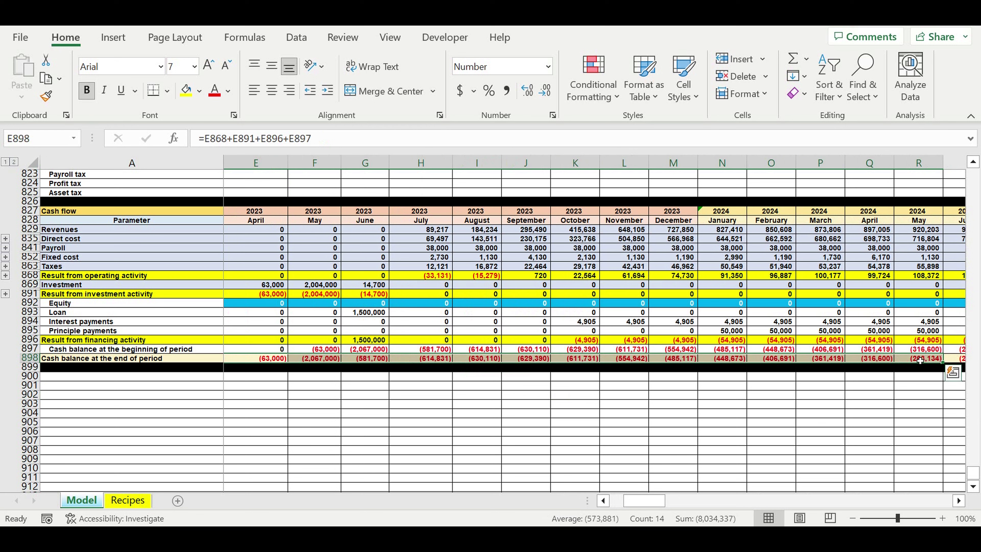
{"action": "left_click_drag", "start_coordinate": [274, 362], "coordinate": [900, 362]}
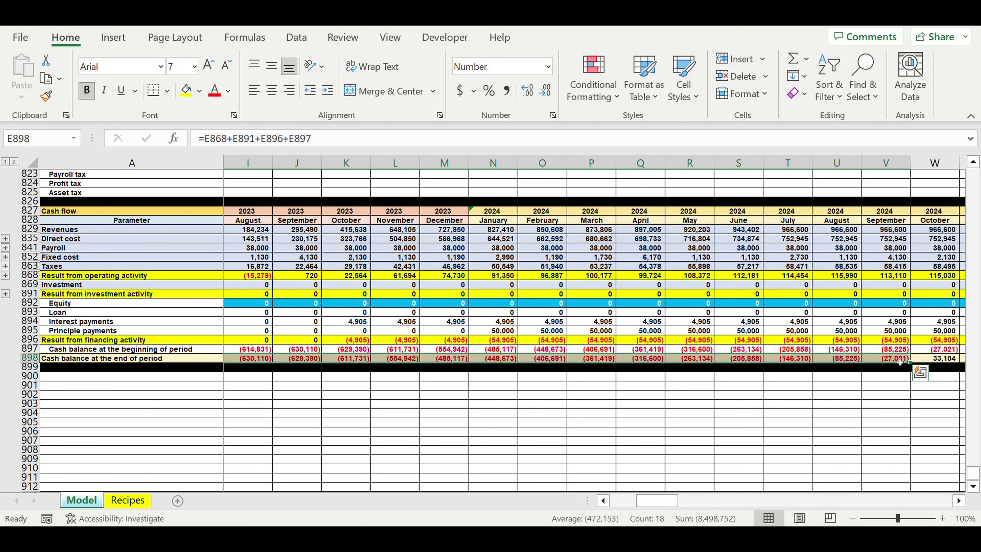
{"action": "left_click_drag", "start_coordinate": [652, 502], "coordinate": [612, 504]}
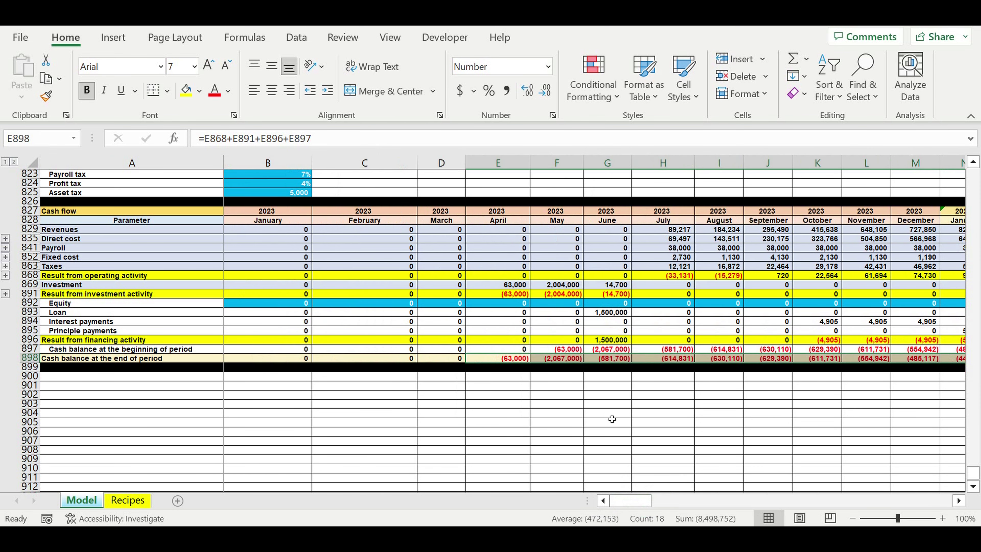
{"action": "left_click", "coordinate": [612, 414]}
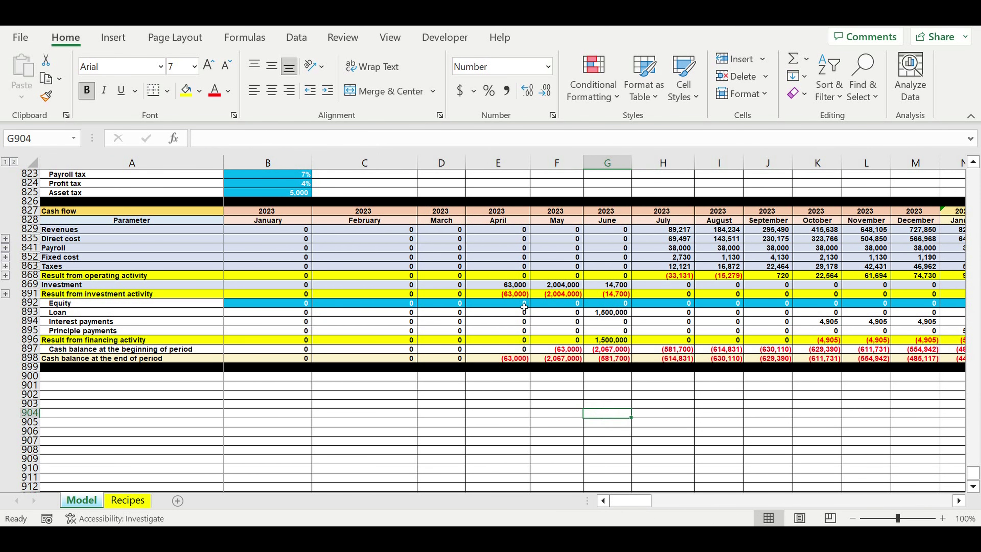
Set the loan amount in the Loan section to 0.
{"action": "scroll", "coordinate": [235, 354], "scroll_direction": "up", "scroll_amount": 10}
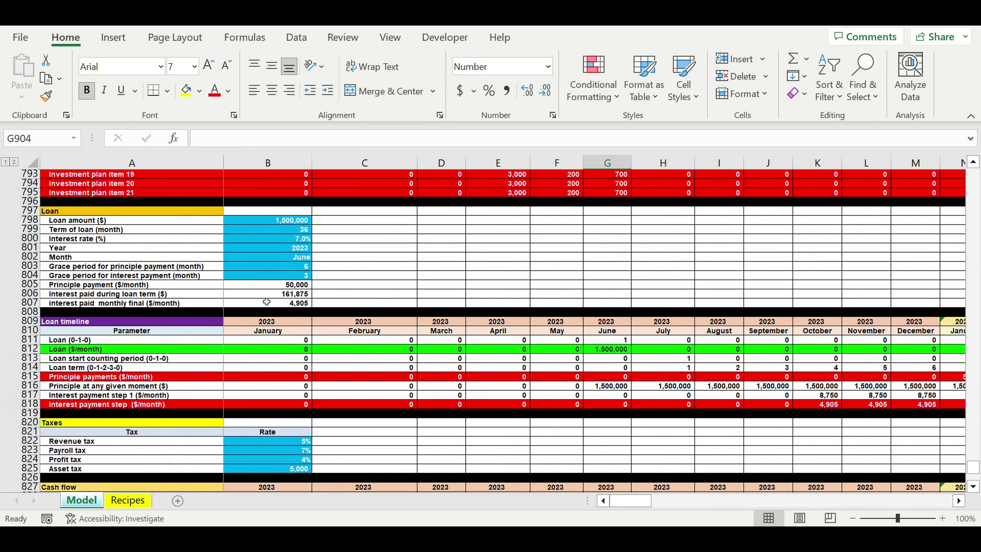
{"action": "left_click", "coordinate": [277, 224]}
{"action": "type", "text": "0"}
{"action": "key", "text": "ctrl+Return"}
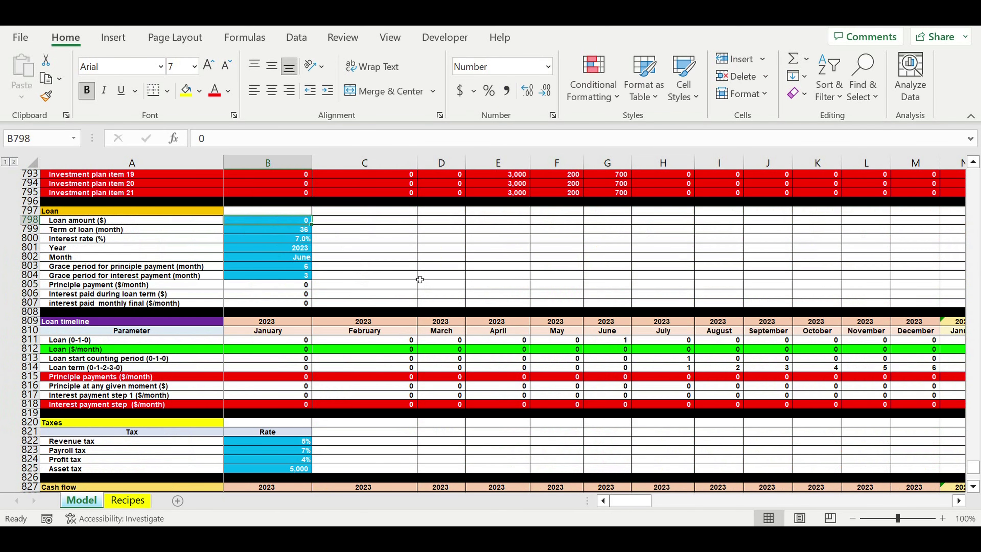
Set the April 2023 equity in the Cash flow section to 63,000 to offset that month's negative closing cash balance.
{"action": "scroll", "coordinate": [484, 308], "scroll_direction": "down", "scroll_amount": 6}
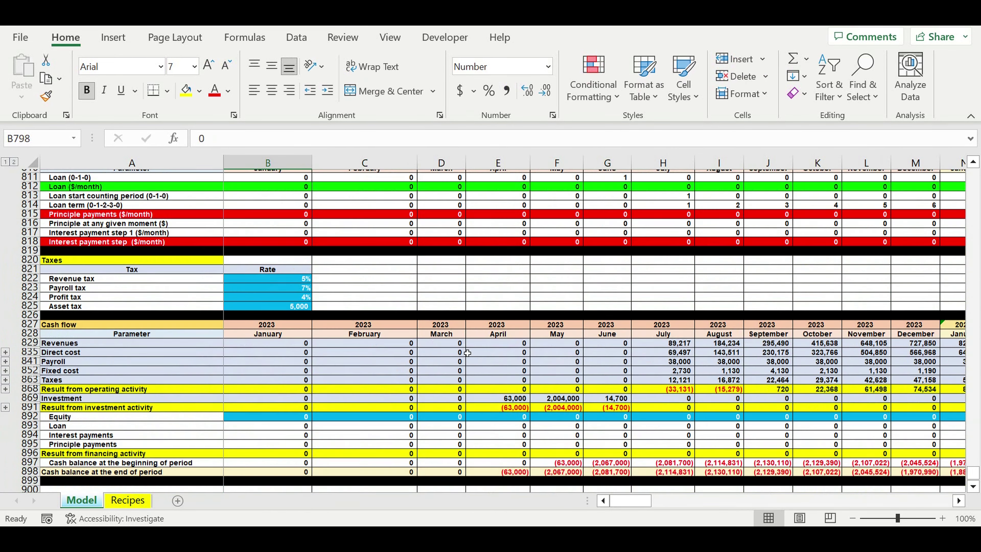
{"action": "scroll", "coordinate": [467, 352], "scroll_direction": "down", "scroll_amount": 1}
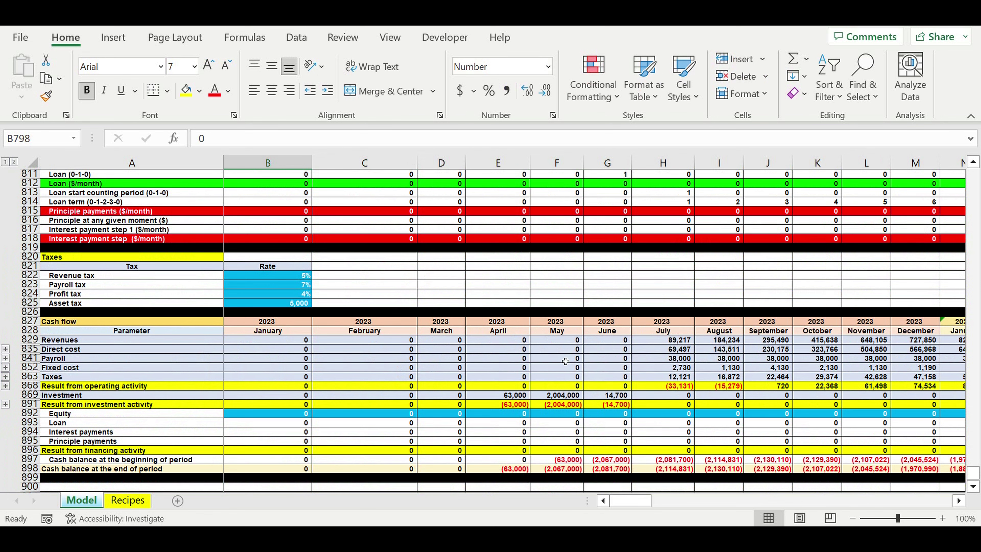
{"action": "left_click", "coordinate": [502, 414]}
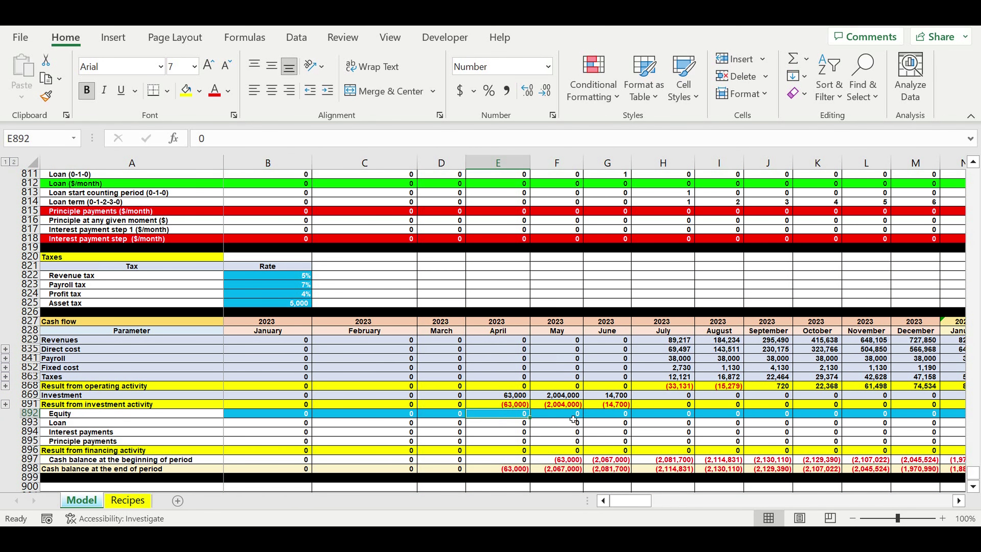
{"action": "scroll", "coordinate": [739, 405], "scroll_direction": "down", "scroll_amount": 2}
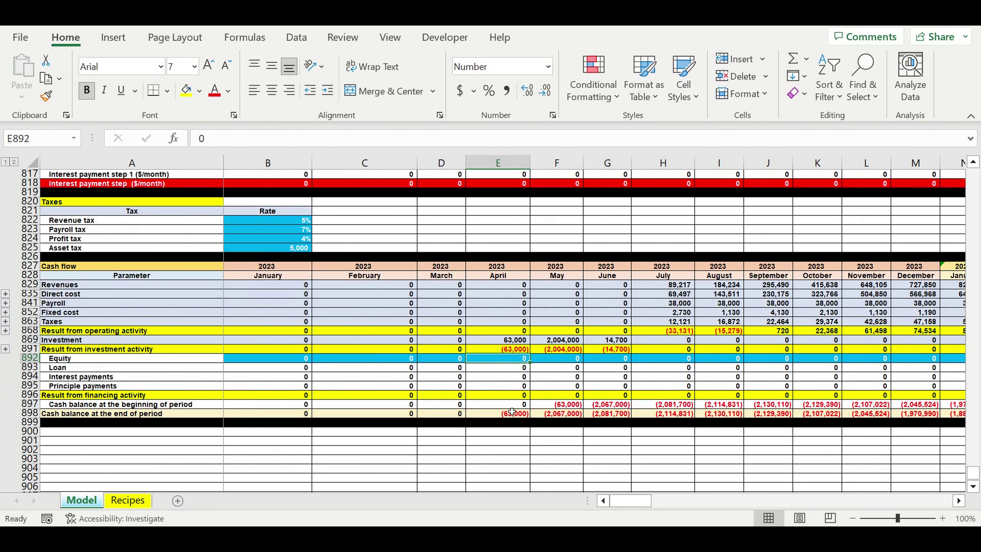
{"action": "left_click", "coordinate": [524, 416]}
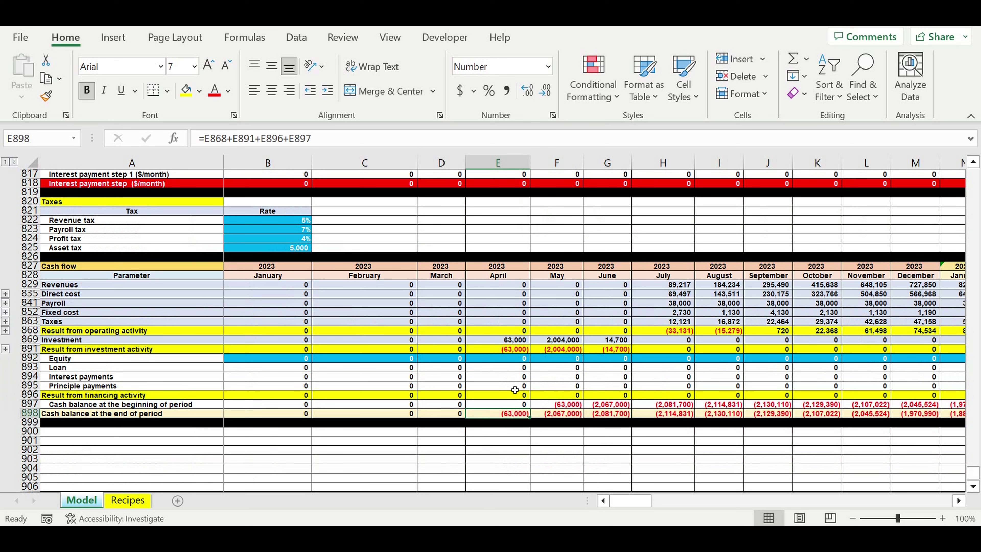
{"action": "left_click", "coordinate": [502, 360]}
{"action": "left_click", "coordinate": [506, 416]}
{"action": "left_click", "coordinate": [510, 361]}
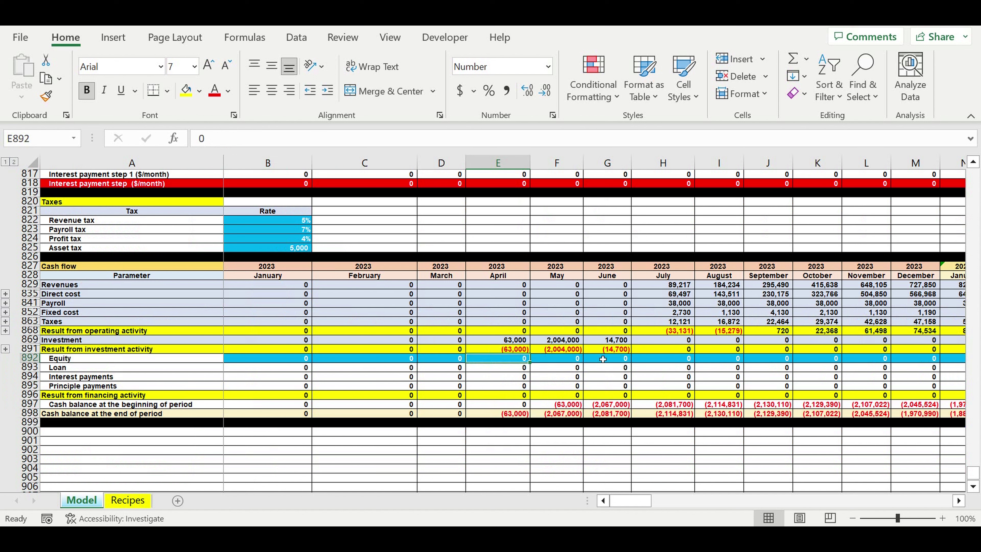
{"action": "type", "text": "6"}
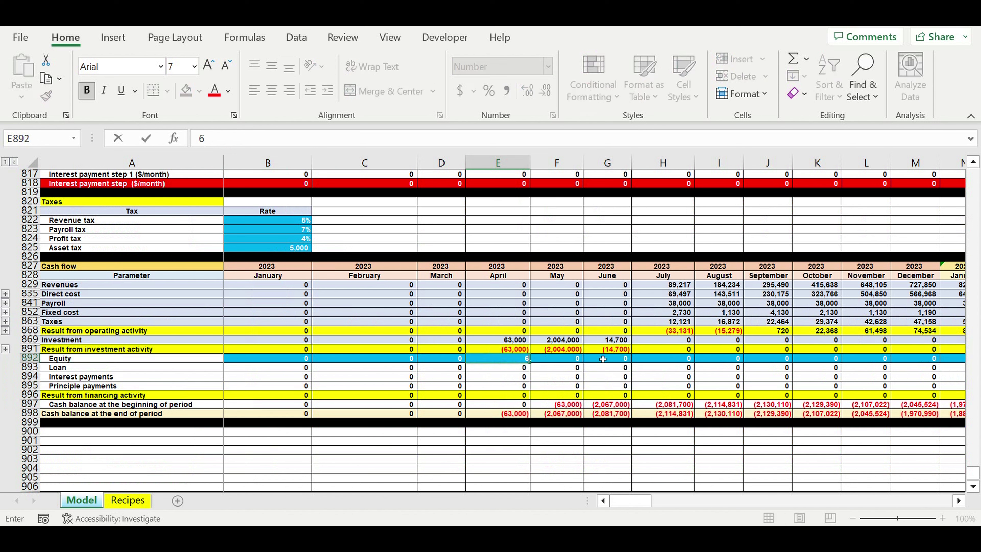
{"action": "type", "text": "3,000"}
{"action": "key", "text": "Return"}
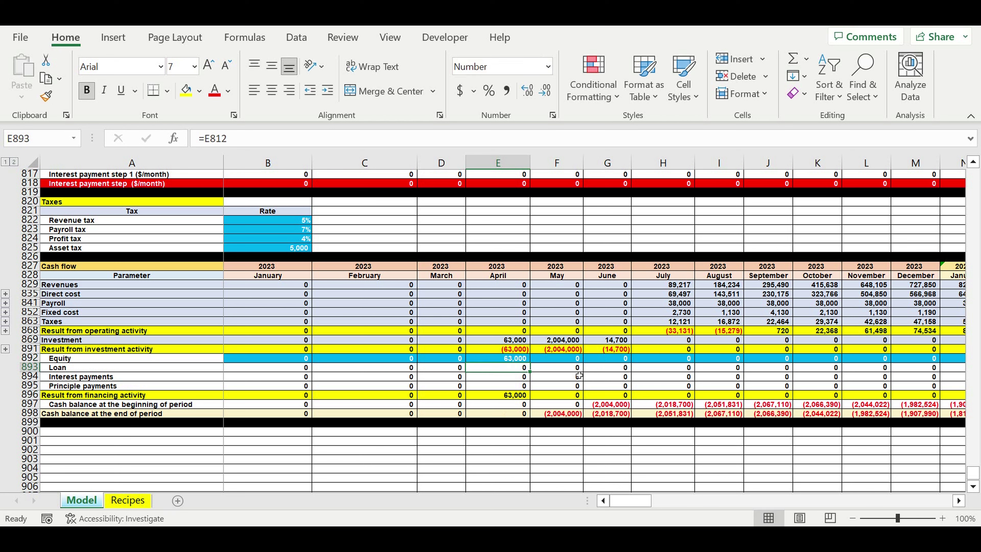
Compare the April equity with that month's closing cash balance, and check the end-of-period balances from May 2023 to December 2024.
{"action": "left_click", "coordinate": [511, 416]}
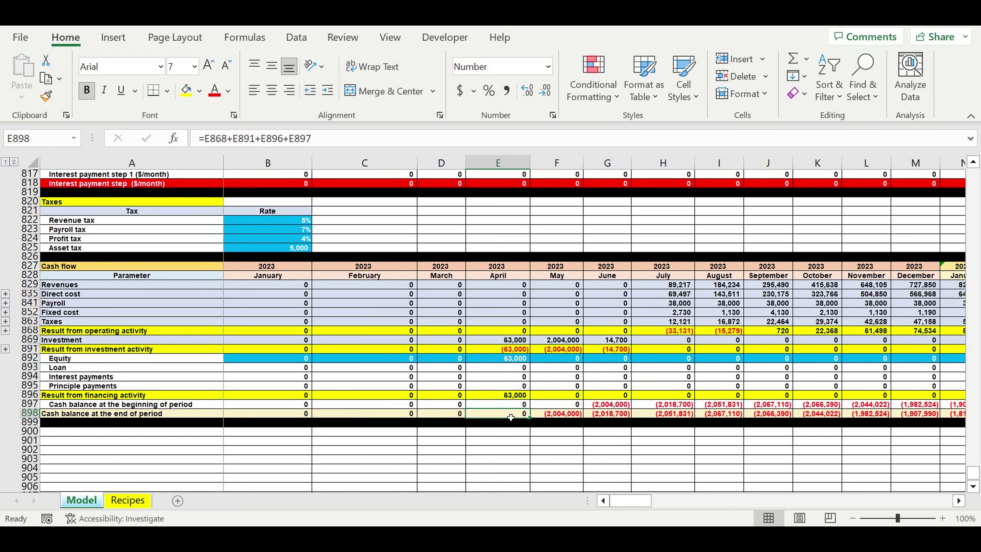
{"action": "left_click", "coordinate": [505, 361]}
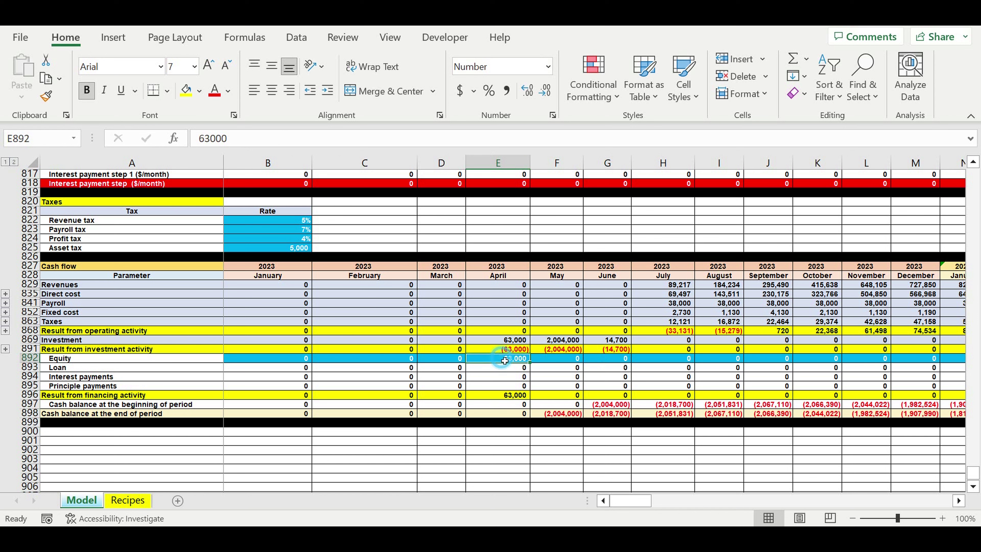
{"action": "left_click", "coordinate": [503, 415]}
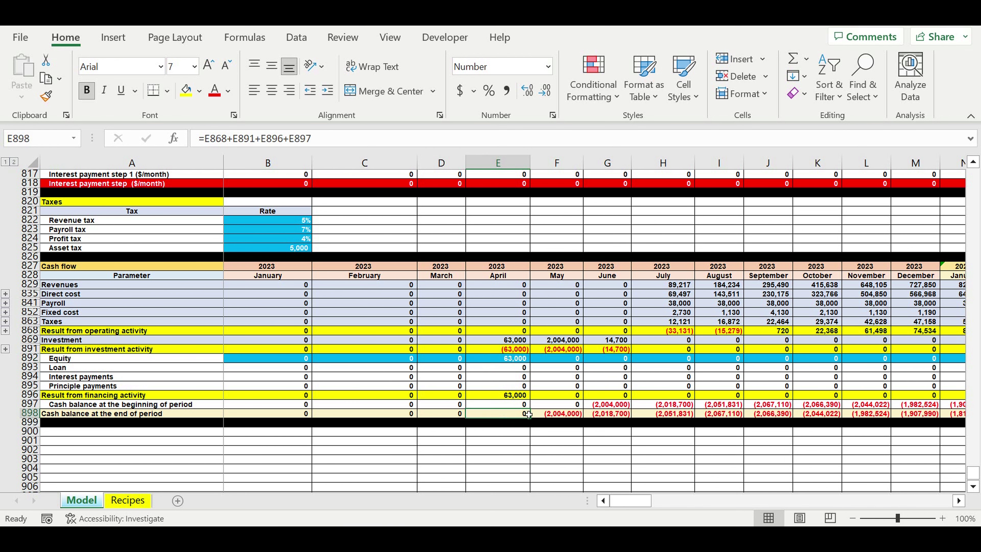
{"action": "left_click", "coordinate": [569, 416]}
{"action": "left_click_drag", "start_coordinate": [570, 417], "coordinate": [948, 423]}
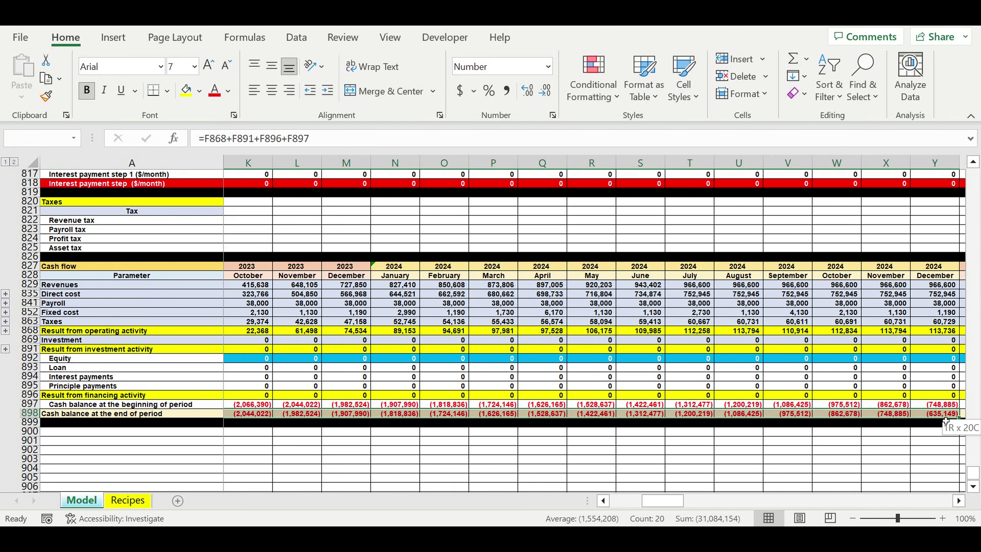
{"action": "left_click_drag", "start_coordinate": [663, 501], "coordinate": [596, 507]}
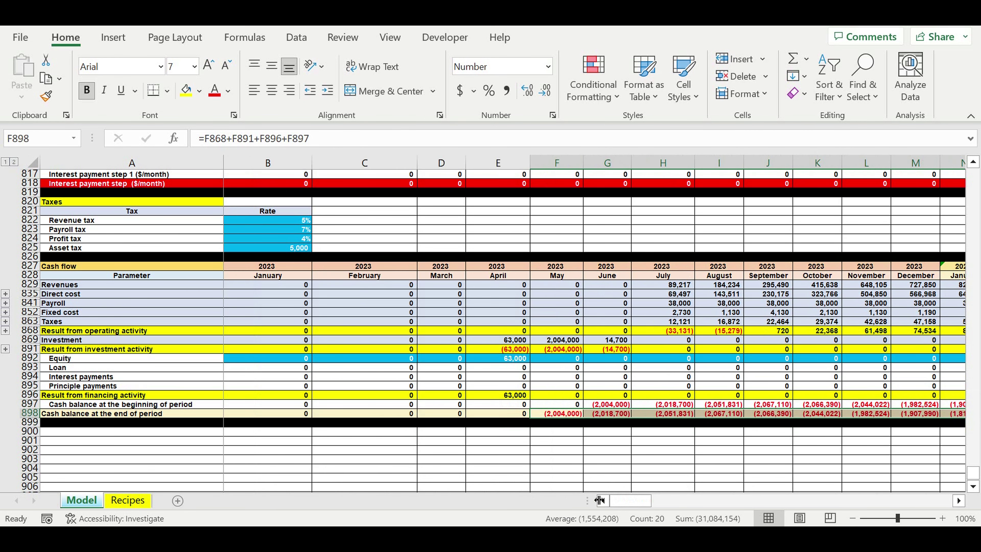
{"action": "left_click", "coordinate": [610, 468]}
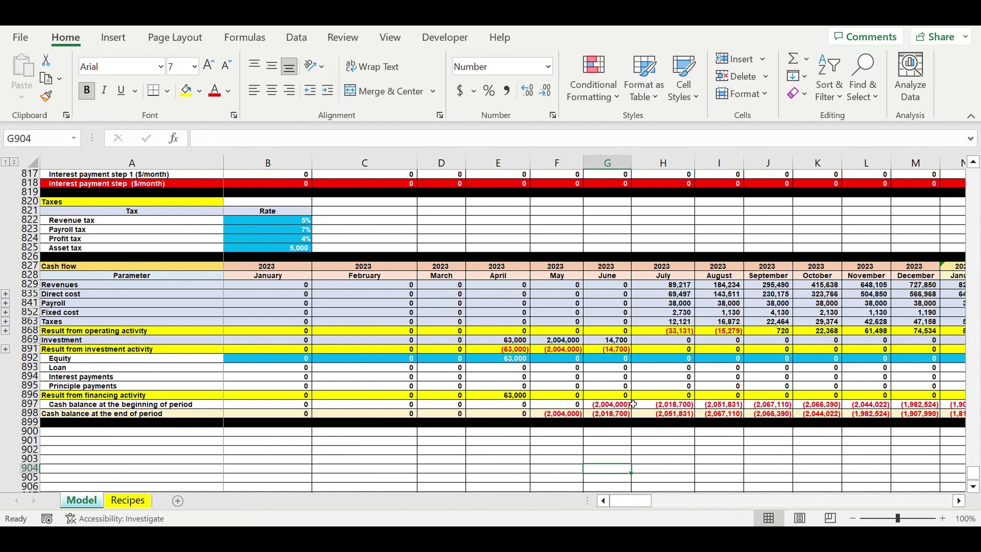
Set the May 2023 equity in the Cash flow section to 2,004,000 and check that month's closing cash balance.
{"action": "left_click", "coordinate": [562, 358]}
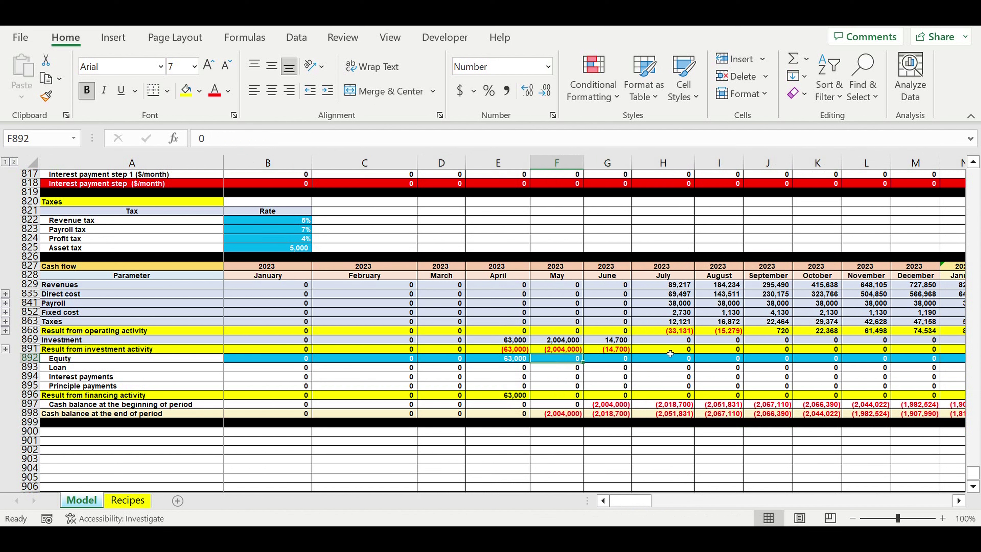
{"action": "type", "text": "2"}
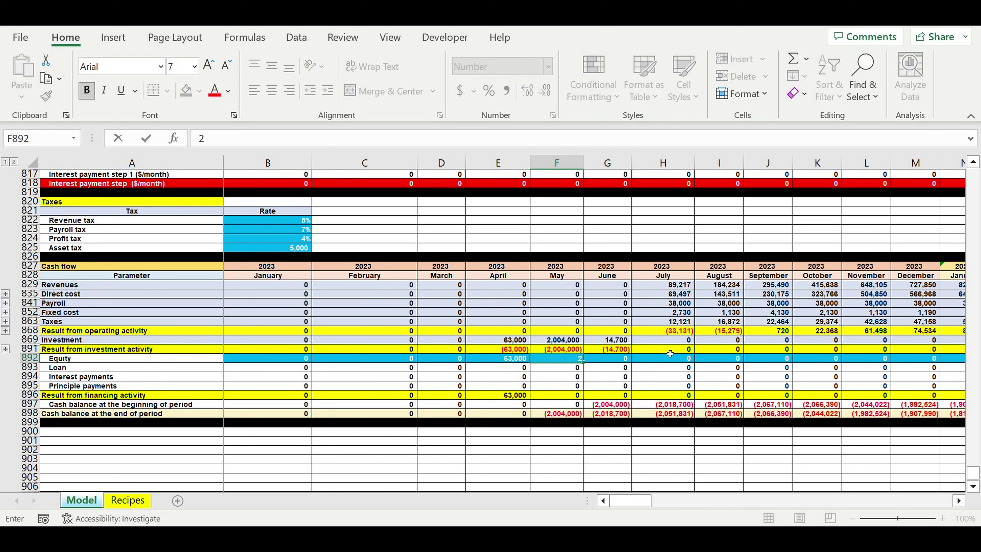
{"action": "type", "text": "004000"}
{"action": "key", "text": "Return"}
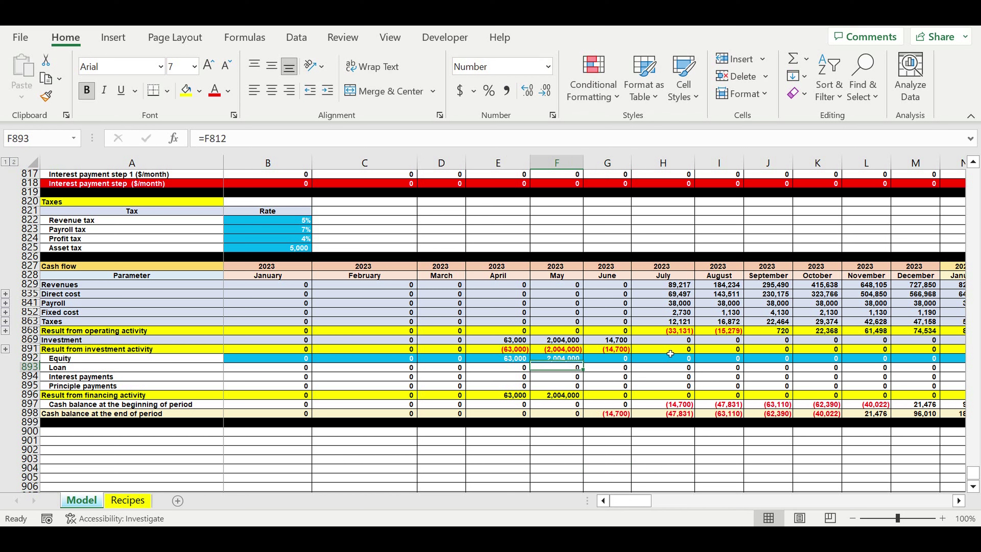
{"action": "left_click", "coordinate": [570, 414]}
Set the June 2023 equity in the Cash flow section to 14,700.
{"action": "left_click", "coordinate": [610, 358]}
{"action": "type", "text": "14,"}
{"action": "type", "text": "700"}
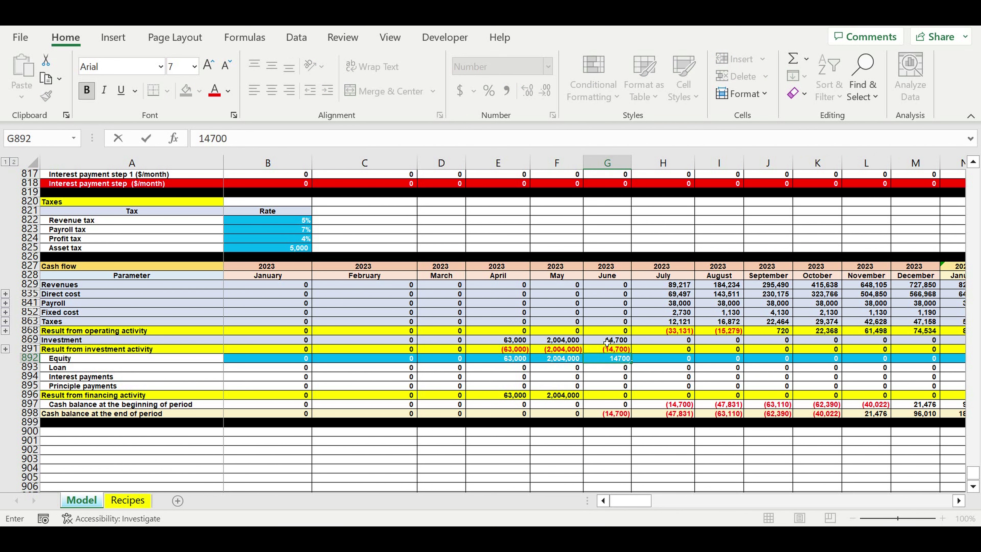
{"action": "key", "text": "Return"}
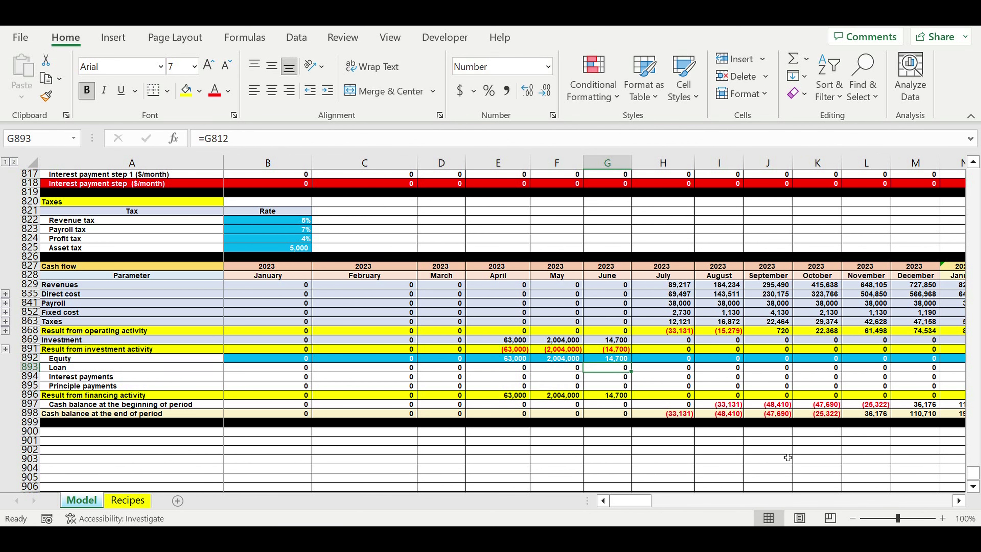
Review the July to October 2023 closing cash balances and set the July equity to 48,410 to cover the largest shortfall.
{"action": "left_click", "coordinate": [960, 501]}
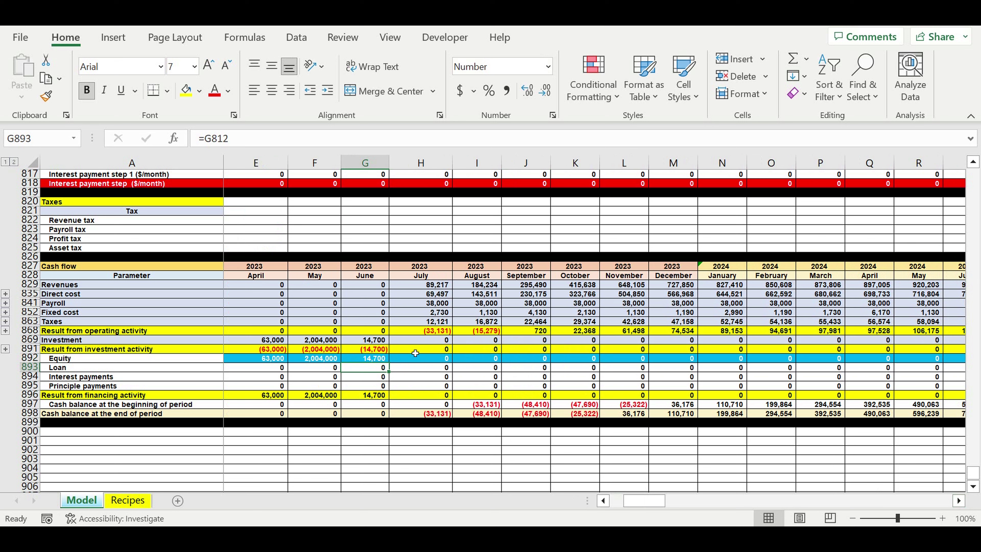
{"action": "left_click", "coordinate": [427, 357]}
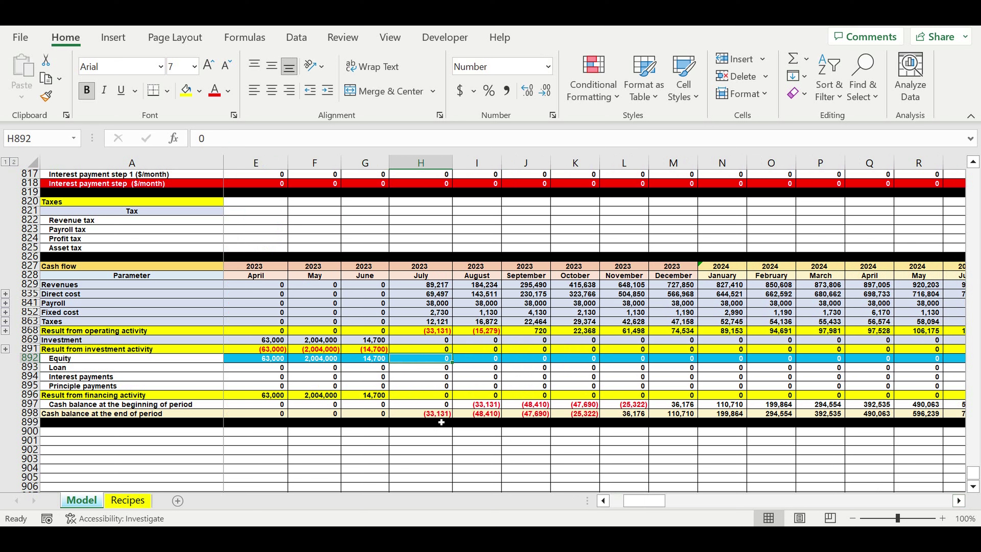
{"action": "left_click_drag", "start_coordinate": [437, 414], "coordinate": [580, 414]}
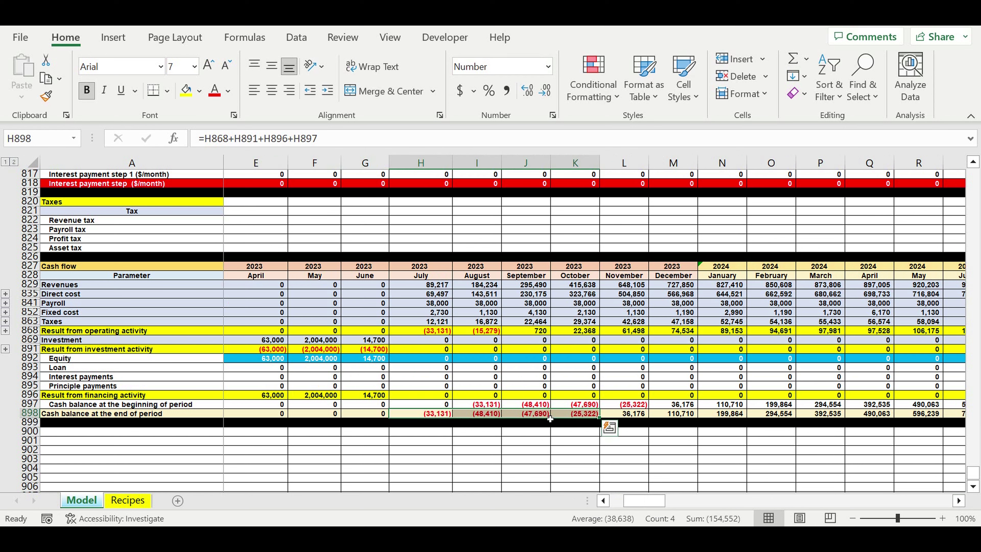
{"action": "left_click", "coordinate": [541, 414]}
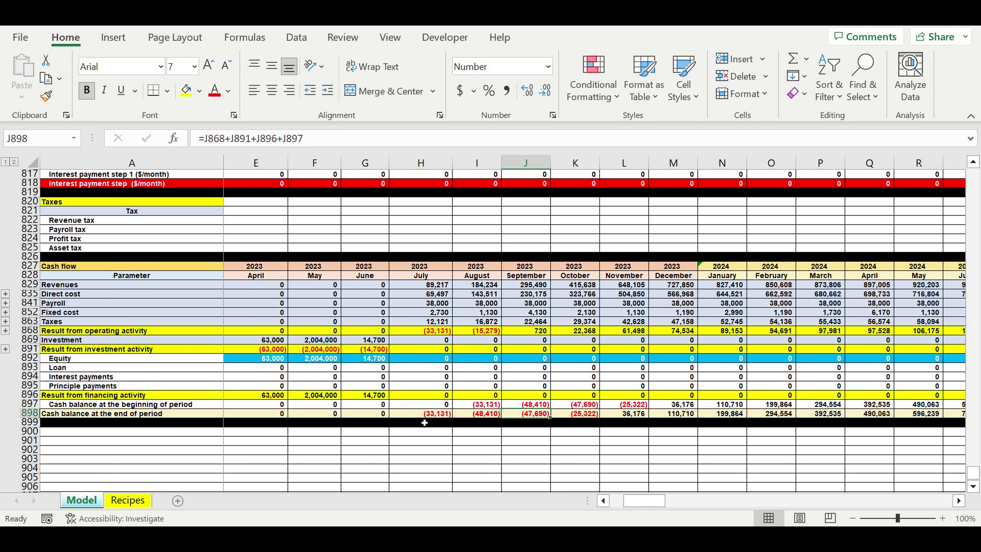
{"action": "left_click_drag", "start_coordinate": [421, 413], "coordinate": [579, 415]}
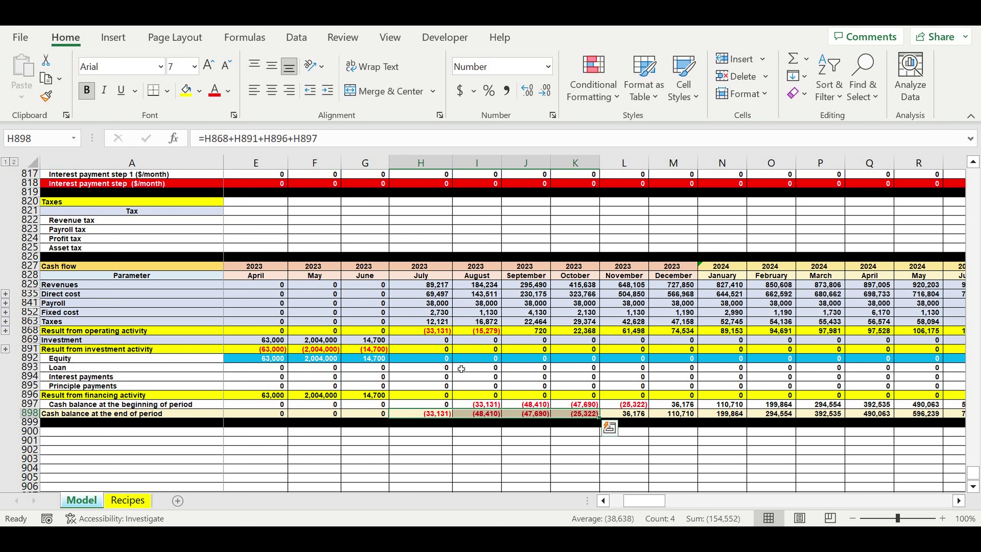
{"action": "left_click", "coordinate": [420, 362]}
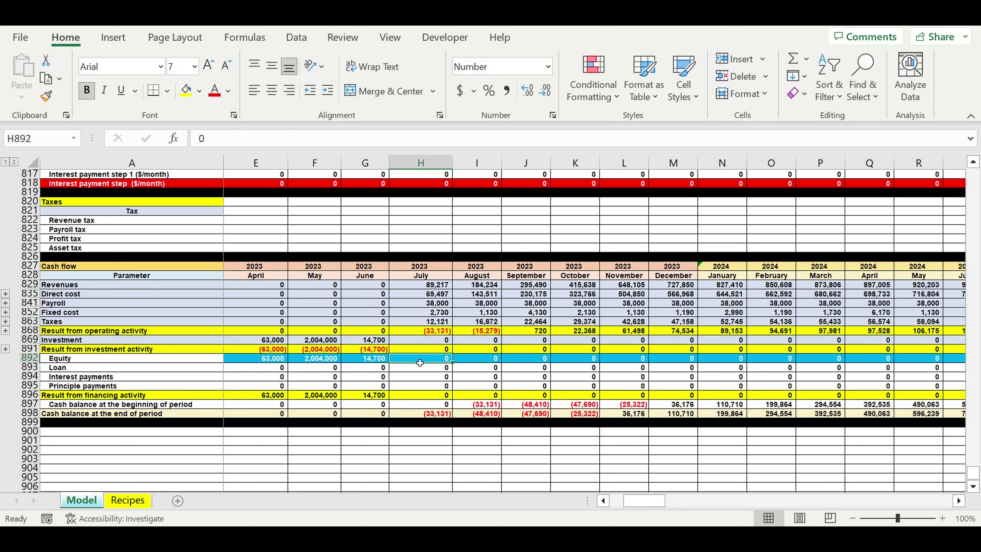
{"action": "type", "text": "47"}
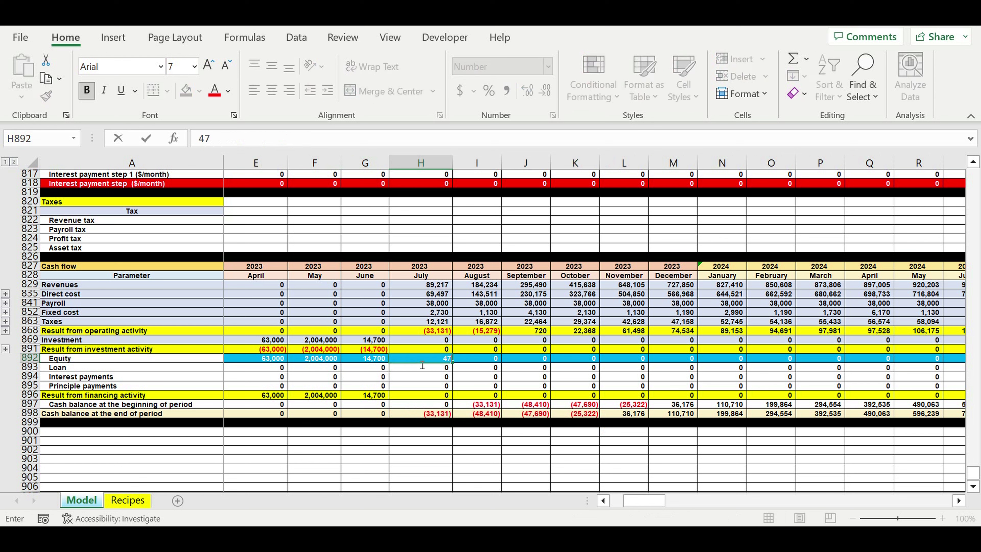
{"action": "type", "text": "690"}
{"action": "left_click_drag", "start_coordinate": [427, 358], "coordinate": [490, 366]}
{"action": "type", "text": "48,410"}
{"action": "key", "text": "Return"}
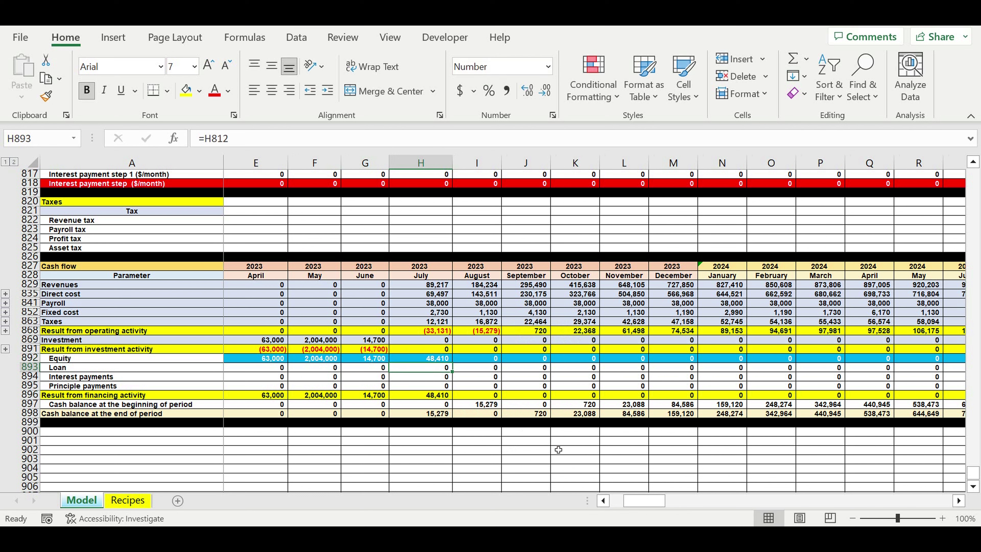
Check the end-of-period cash balances from August 2023 onward and total the equity contributions from April to July 2023.
{"action": "left_click", "coordinate": [558, 450]}
{"action": "left_click", "coordinate": [487, 414]}
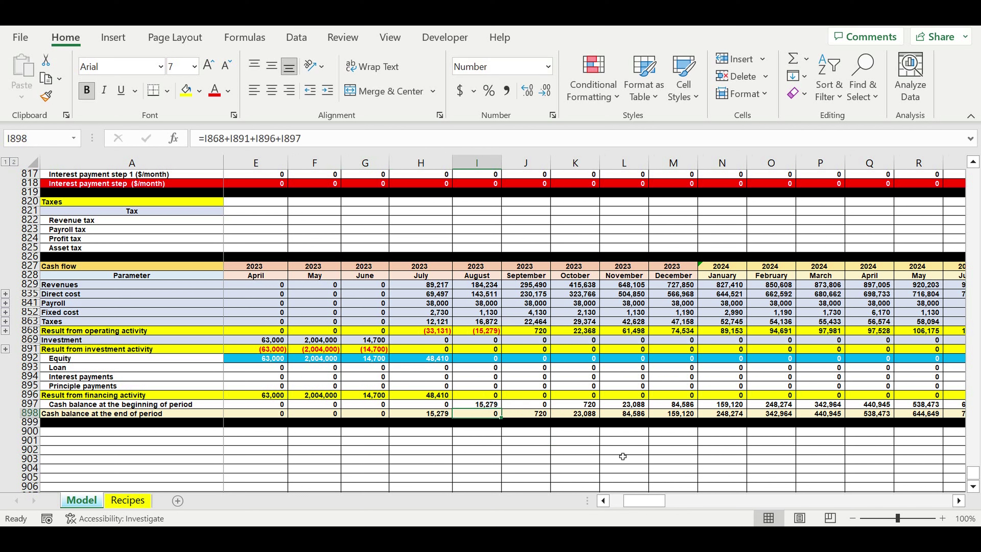
{"action": "left_click_drag", "start_coordinate": [659, 510], "coordinate": [630, 501]}
{"action": "left_click", "coordinate": [715, 442]}
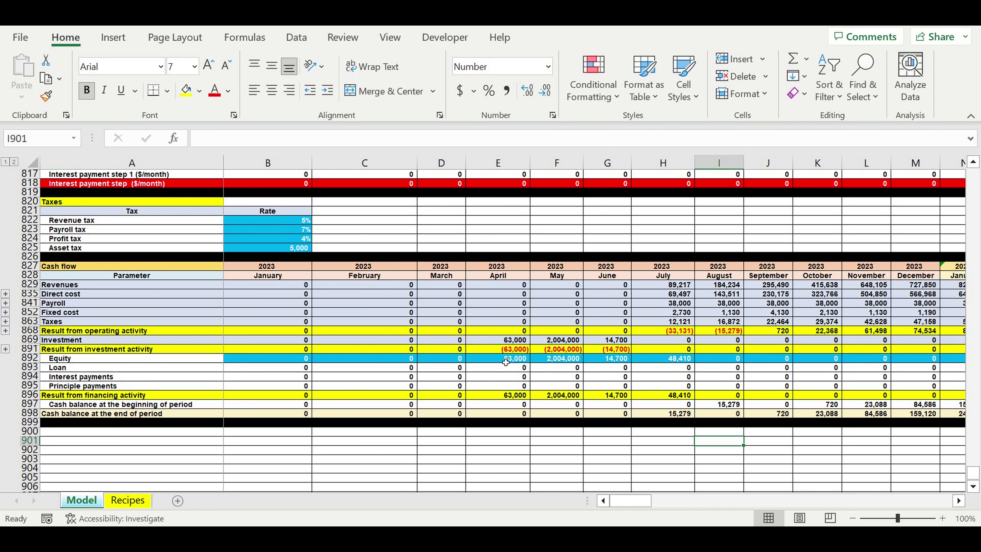
{"action": "left_click_drag", "start_coordinate": [506, 362], "coordinate": [660, 363]}
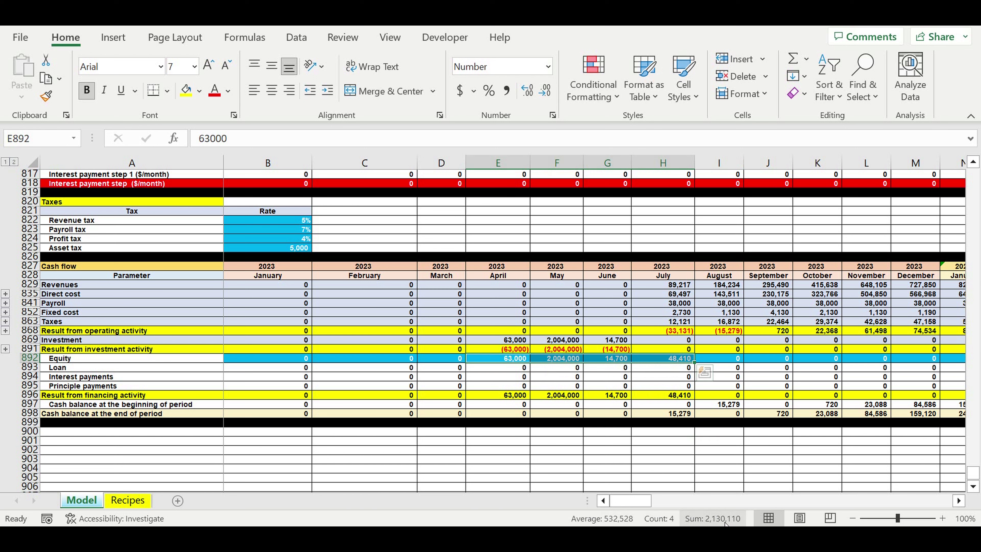
{"action": "left_click", "coordinate": [739, 522]}
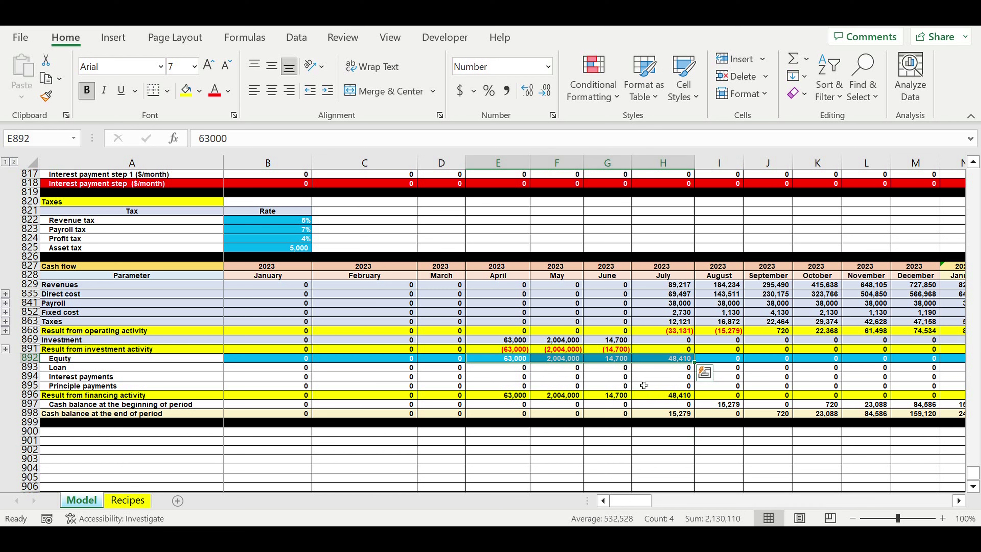
{"action": "left_click", "coordinate": [628, 386]}
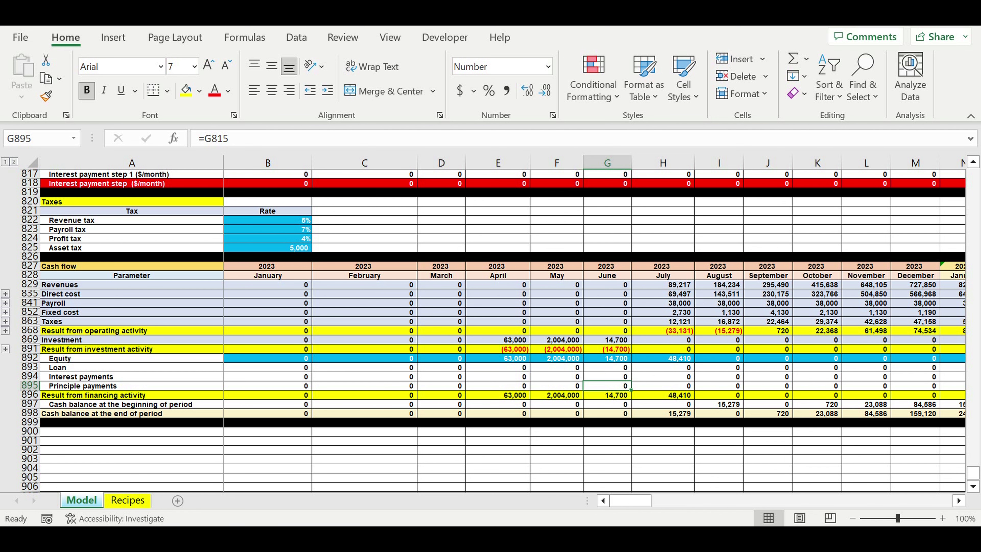
Examine the result from operating activity for July through December 2023 in the Cash flow section.
{"action": "left_click", "coordinate": [959, 500]}
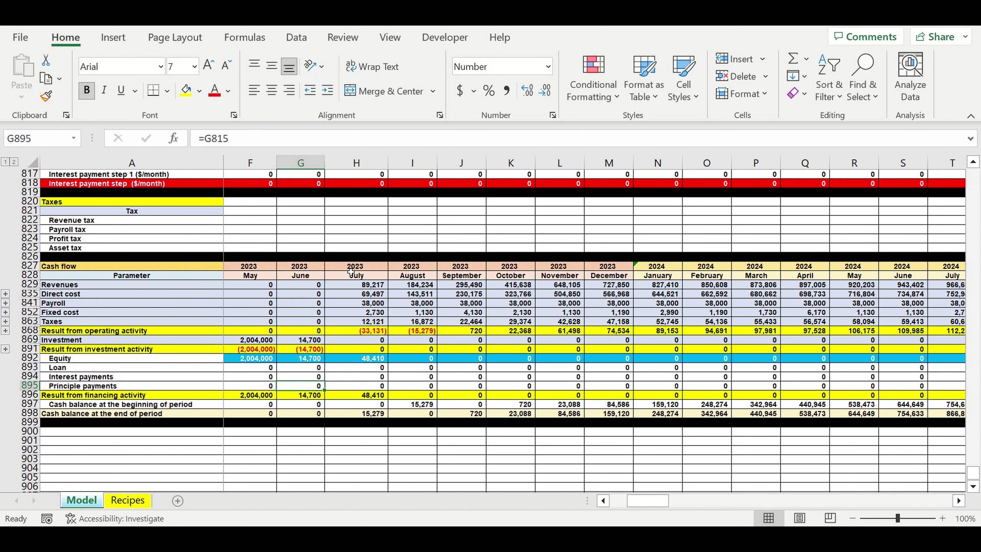
{"action": "left_click_drag", "start_coordinate": [353, 267], "coordinate": [611, 271]}
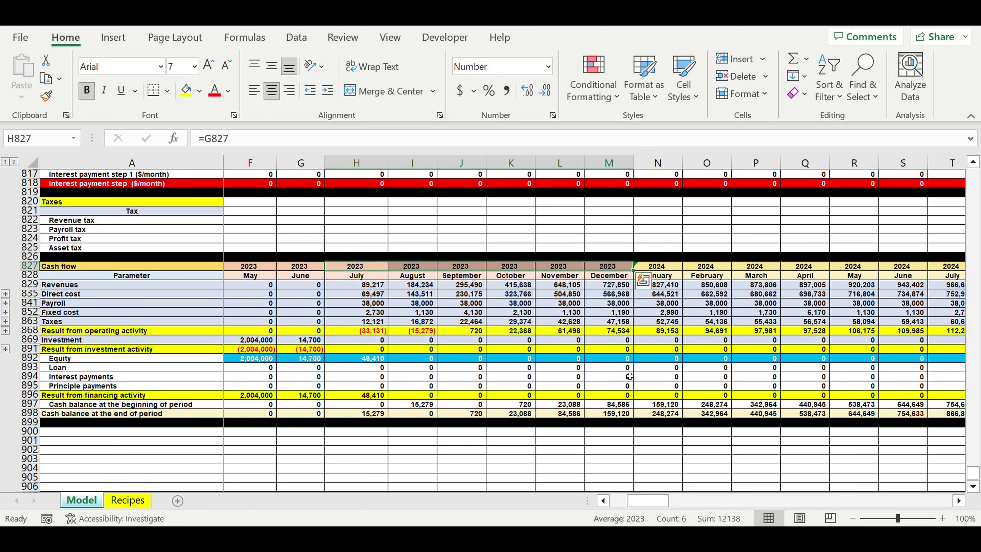
{"action": "left_click", "coordinate": [618, 377]}
{"action": "left_click_drag", "start_coordinate": [357, 331], "coordinate": [605, 334]}
{"action": "left_click", "coordinate": [560, 394]}
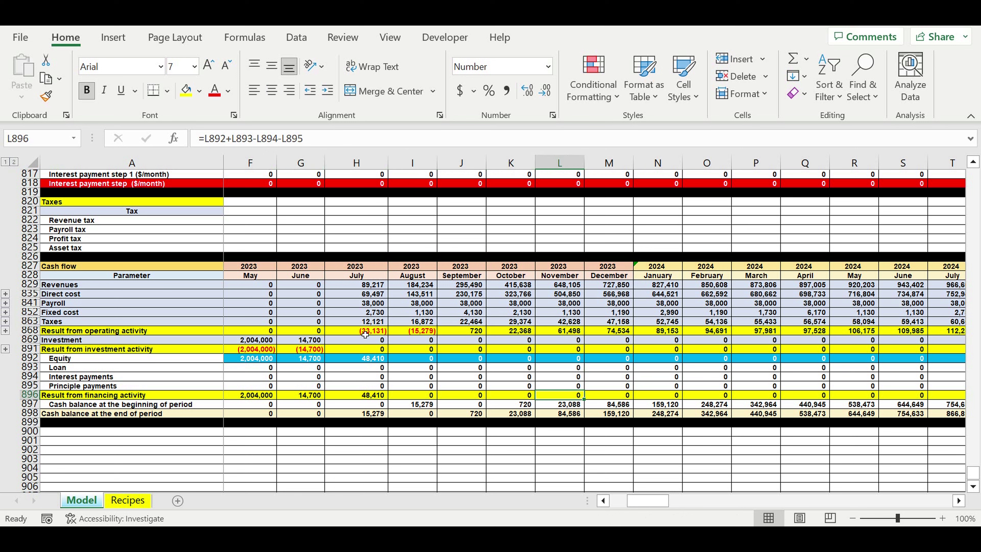
{"action": "left_click_drag", "start_coordinate": [363, 334], "coordinate": [612, 333]}
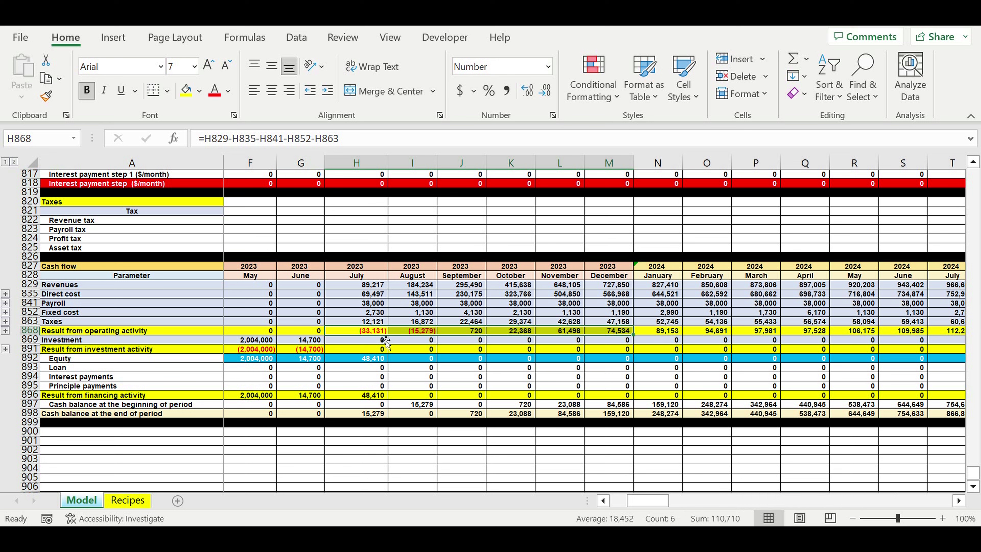
Total the July and August 2023 results from operating activity to compare them with the July equity.
{"action": "left_click_drag", "start_coordinate": [372, 331], "coordinate": [415, 333]}
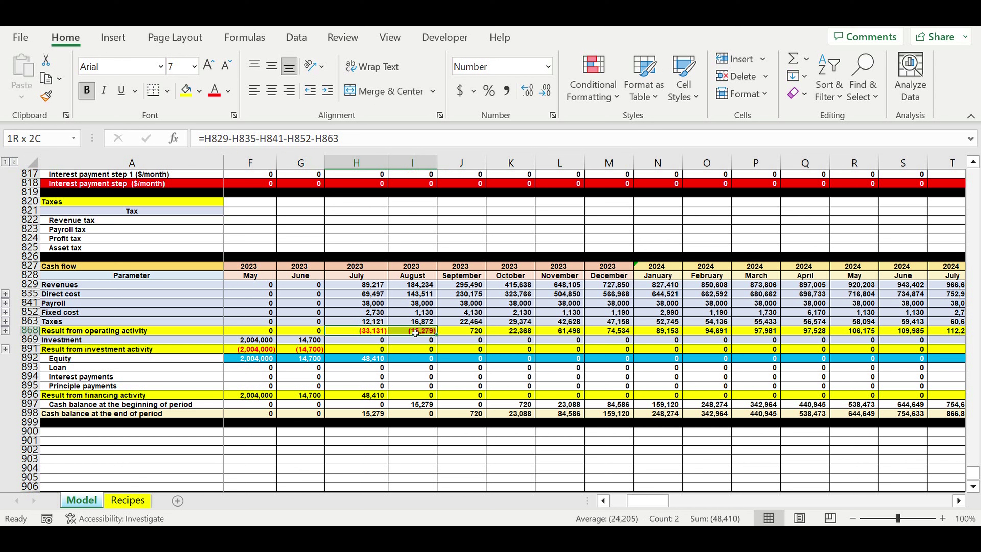
{"action": "left_click_drag", "start_coordinate": [415, 333], "coordinate": [415, 333]}
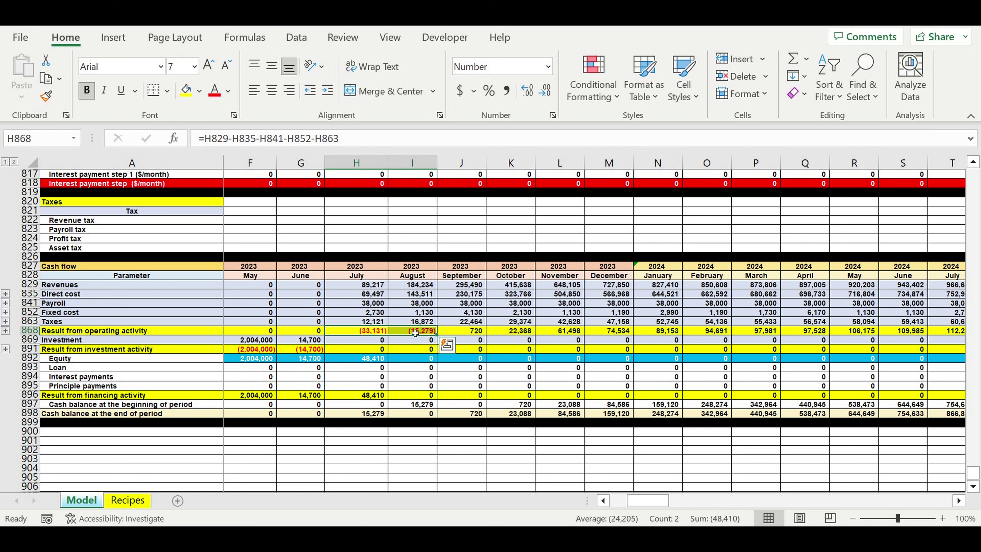
{"action": "left_click", "coordinate": [404, 361]}
{"action": "left_click", "coordinate": [366, 332]}
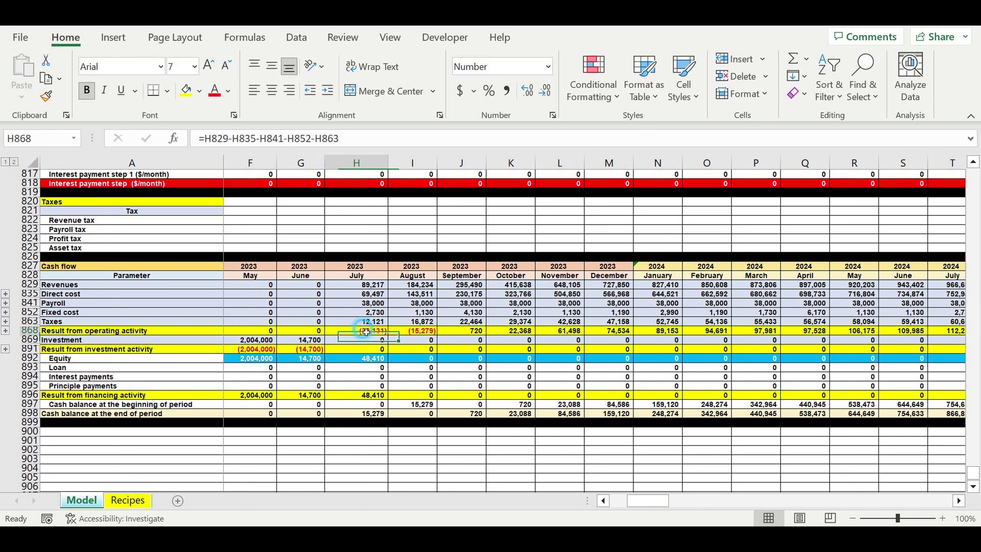
{"action": "left_click_drag", "start_coordinate": [366, 332], "coordinate": [415, 332]}
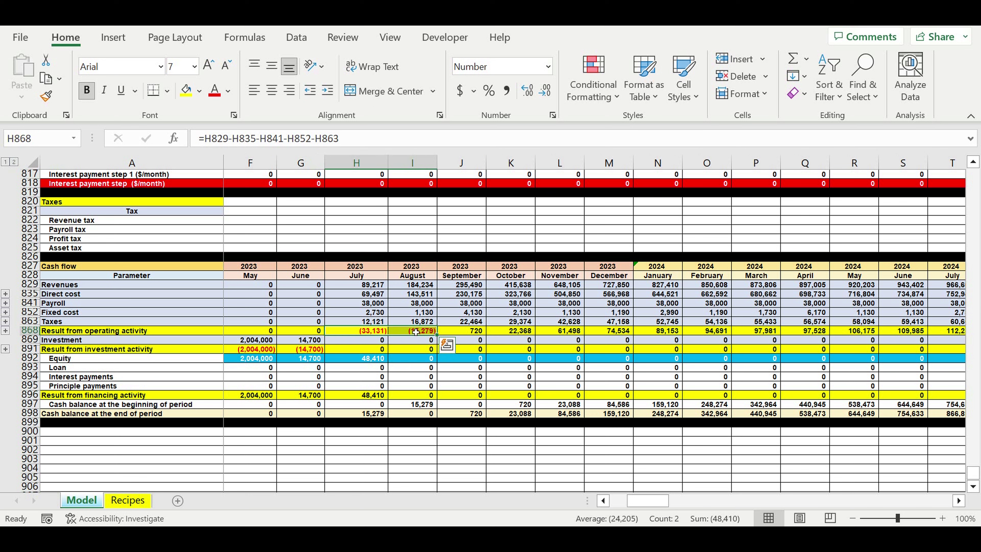
{"action": "left_click", "coordinate": [417, 349]}
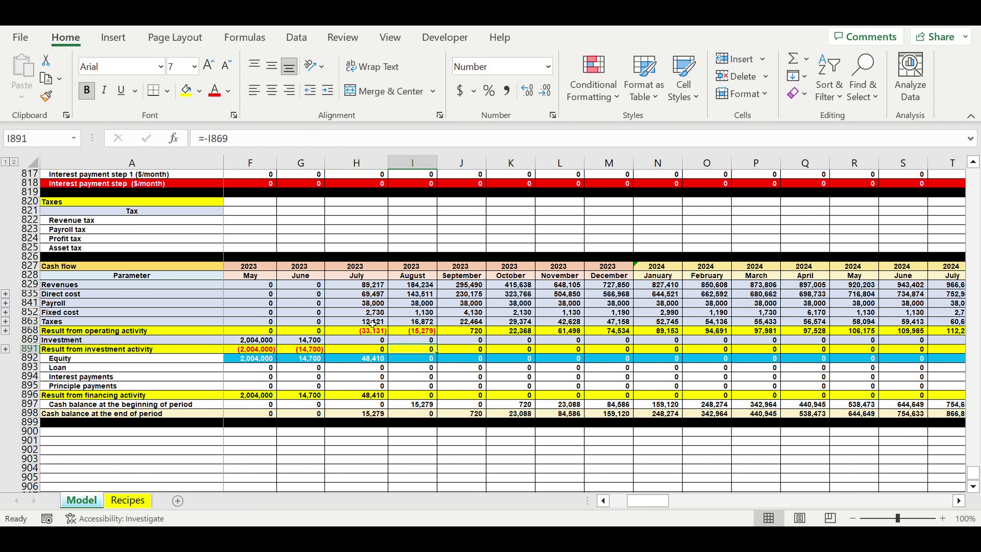
Total the July to December 2023 operating results, and the investment amounts and investment results for April to June.
{"action": "left_click_drag", "start_coordinate": [370, 331], "coordinate": [617, 332]}
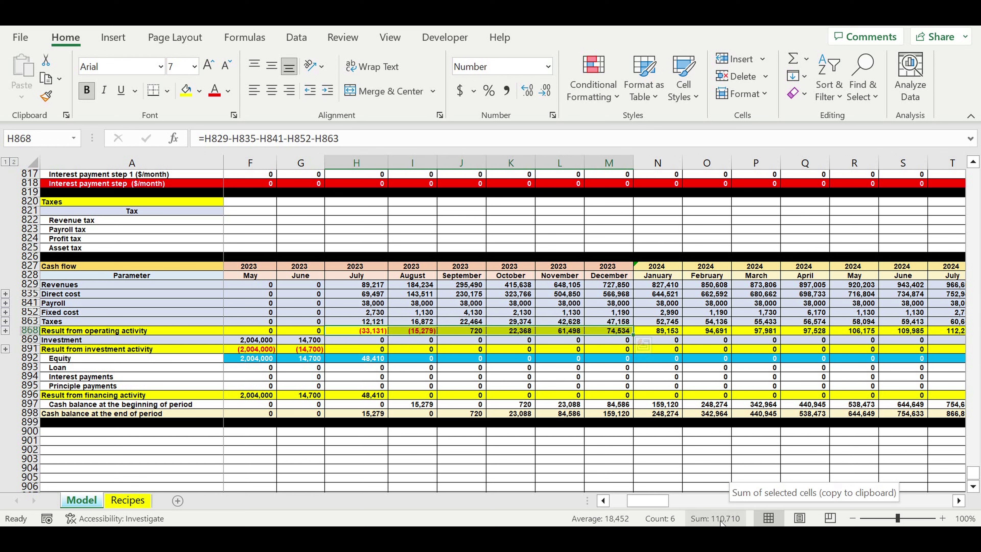
{"action": "left_click_drag", "start_coordinate": [642, 503], "coordinate": [625, 502]}
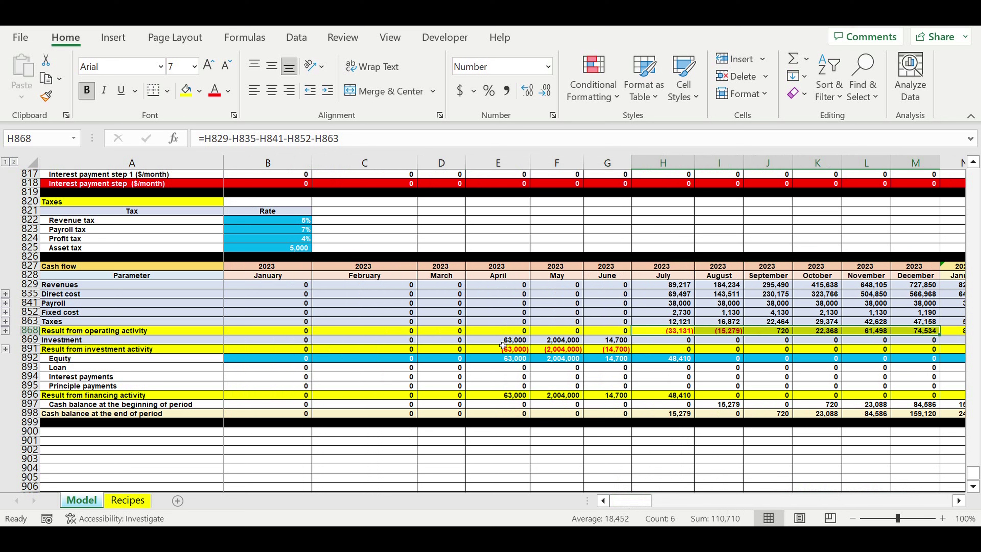
{"action": "left_click_drag", "start_coordinate": [500, 340], "coordinate": [610, 347]}
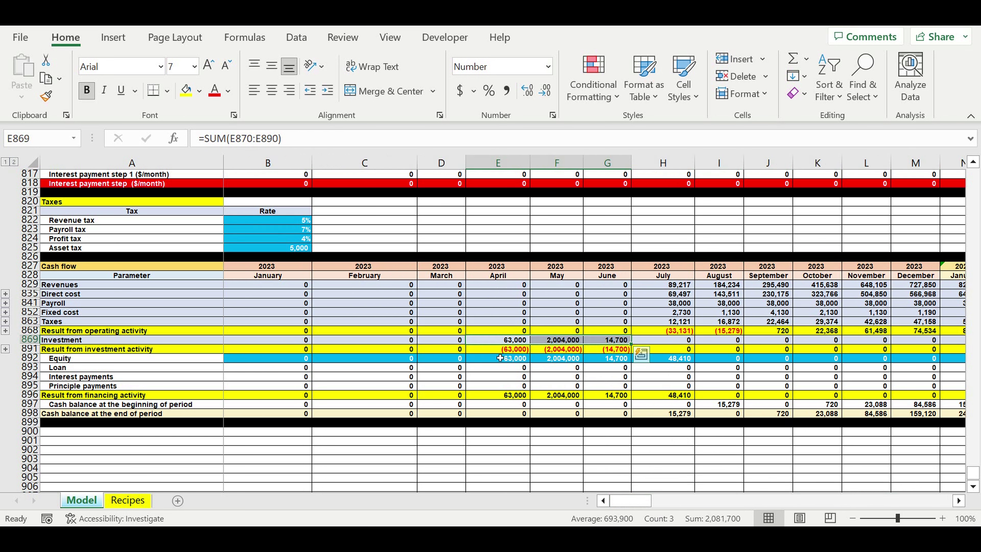
{"action": "left_click", "coordinate": [520, 354]}
{"action": "left_click_drag", "start_coordinate": [520, 355], "coordinate": [610, 353]}
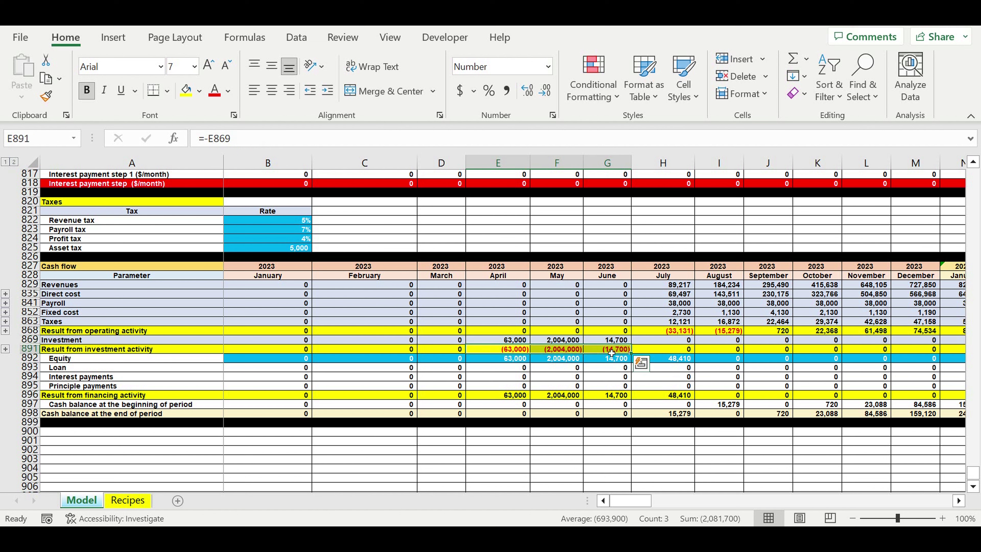
Review the monthly operating results for July, August and September 2023 against the investment results for April to June.
{"action": "left_click", "coordinate": [683, 333]}
{"action": "left_click", "coordinate": [723, 333]}
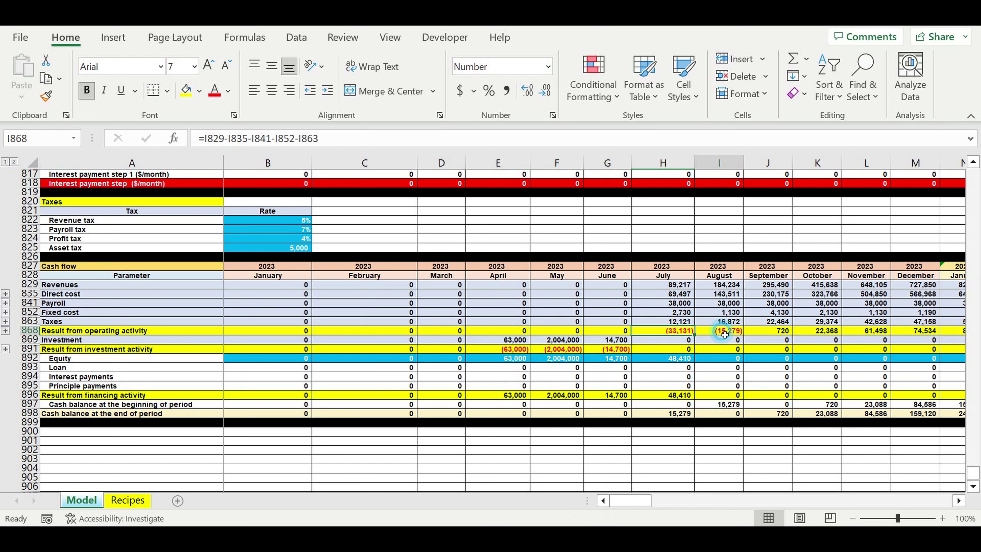
{"action": "left_click", "coordinate": [769, 335]}
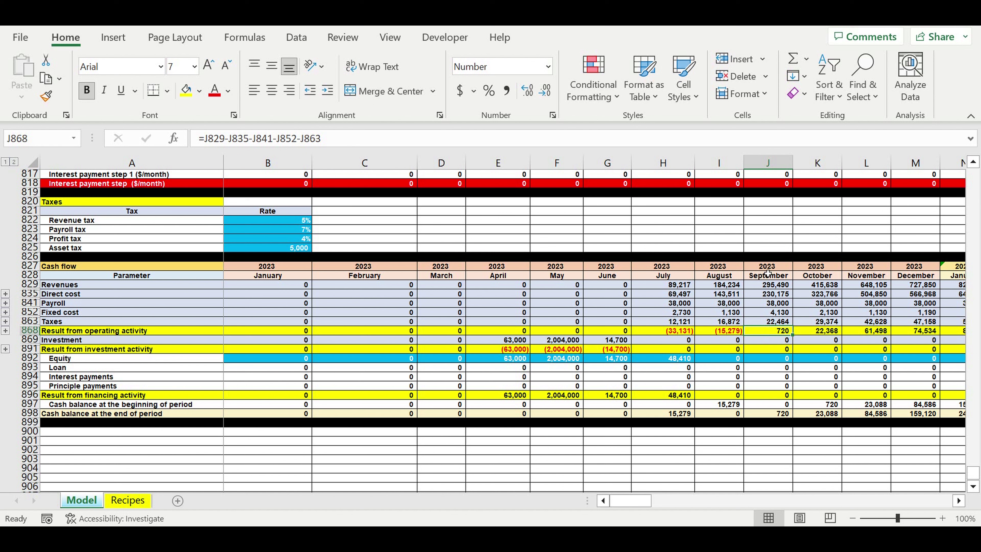
{"action": "left_click", "coordinate": [679, 333]}
{"action": "left_click_drag", "start_coordinate": [717, 336], "coordinate": [719, 334]}
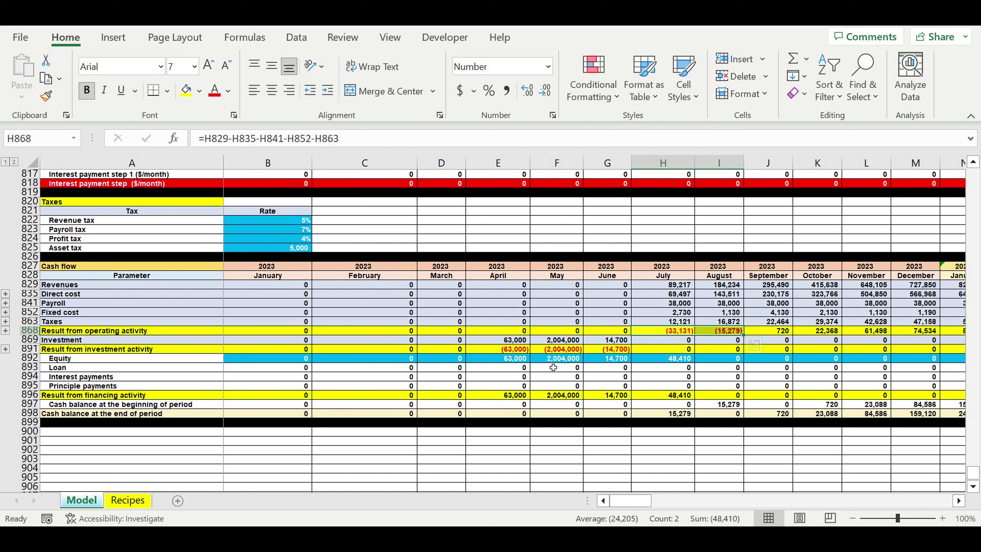
{"action": "left_click_drag", "start_coordinate": [507, 341], "coordinate": [619, 350]}
{"action": "left_click", "coordinate": [518, 349]}
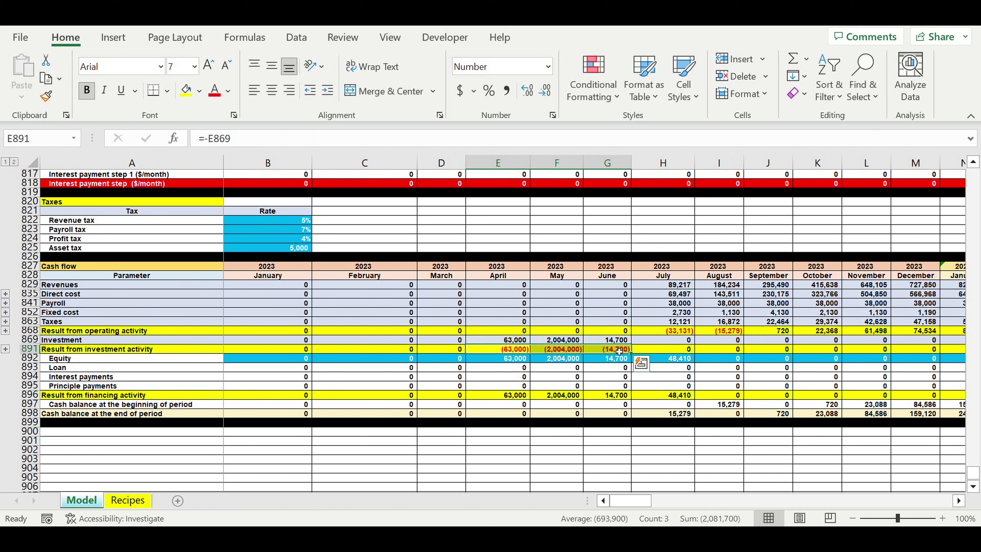
Total the July and August 2023 operating results and the April to June investment results to gauge the funding required.
{"action": "left_click", "coordinate": [687, 331]}
{"action": "left_click_drag", "start_coordinate": [686, 332], "coordinate": [715, 334]}
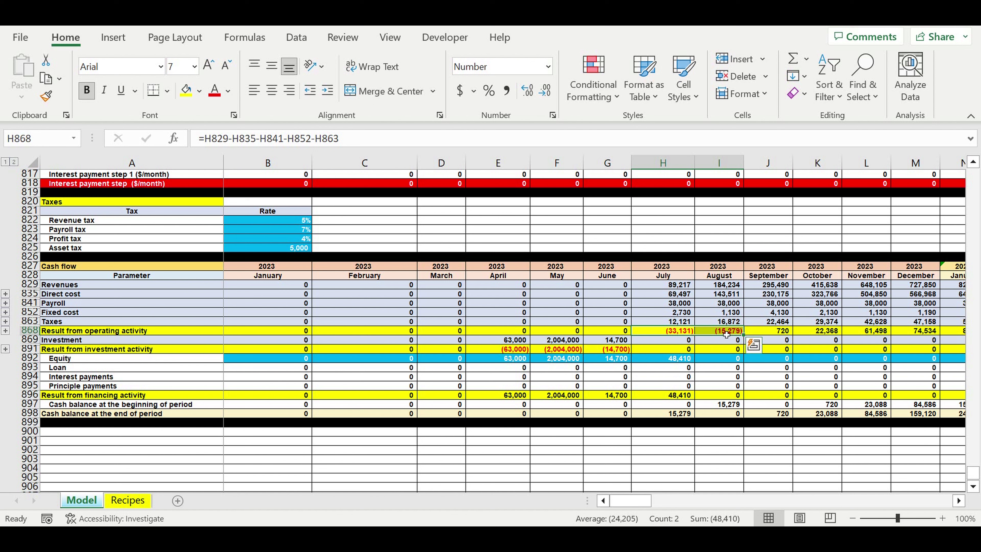
{"action": "left_click", "coordinate": [719, 341]}
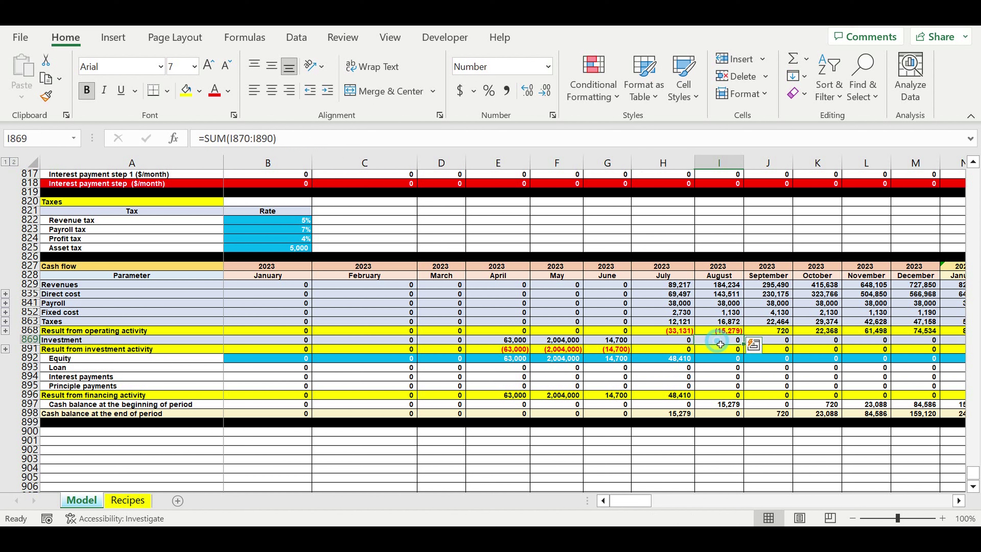
{"action": "left_click", "coordinate": [672, 331]}
{"action": "left_click_drag", "start_coordinate": [704, 330], "coordinate": [714, 333]}
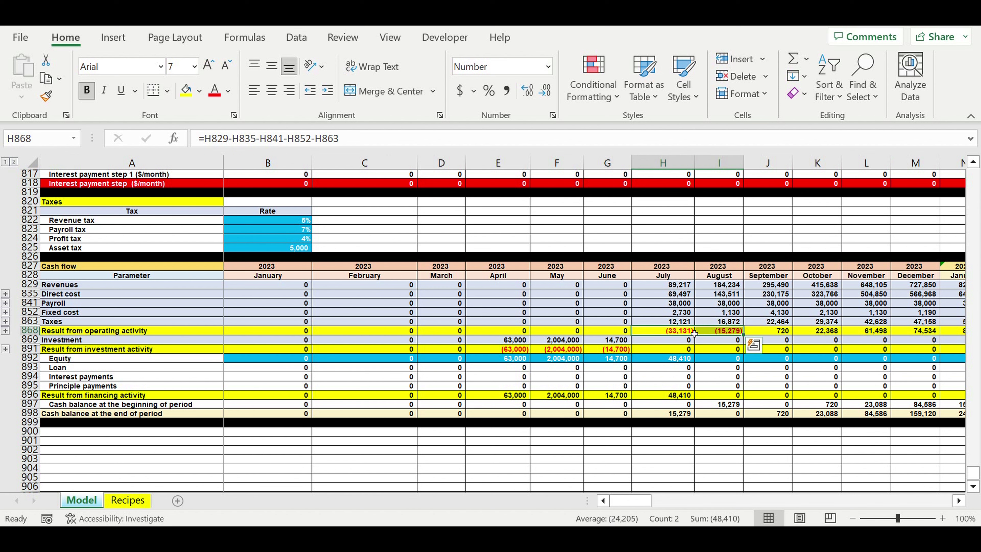
{"action": "left_click", "coordinate": [710, 323]}
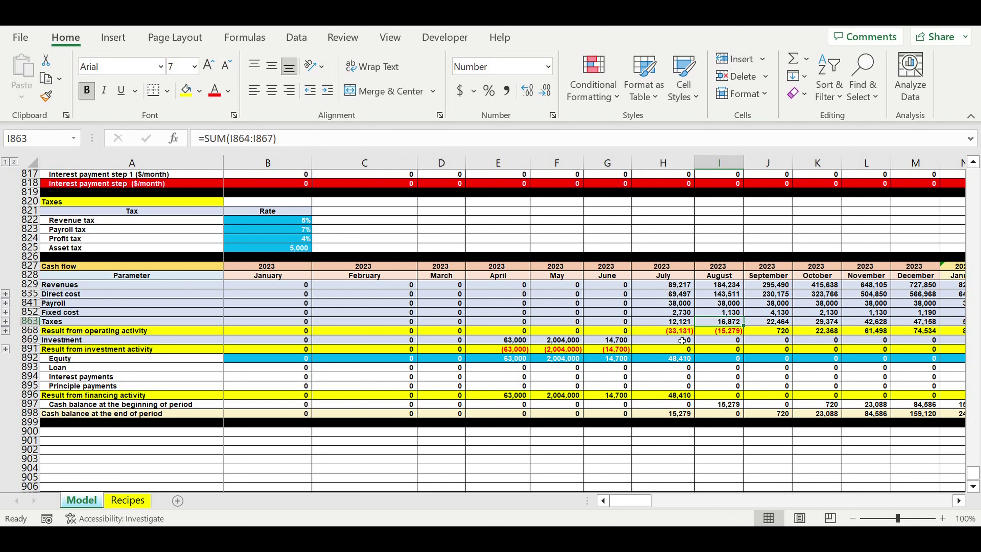
{"action": "left_click_drag", "start_coordinate": [666, 331], "coordinate": [729, 333]}
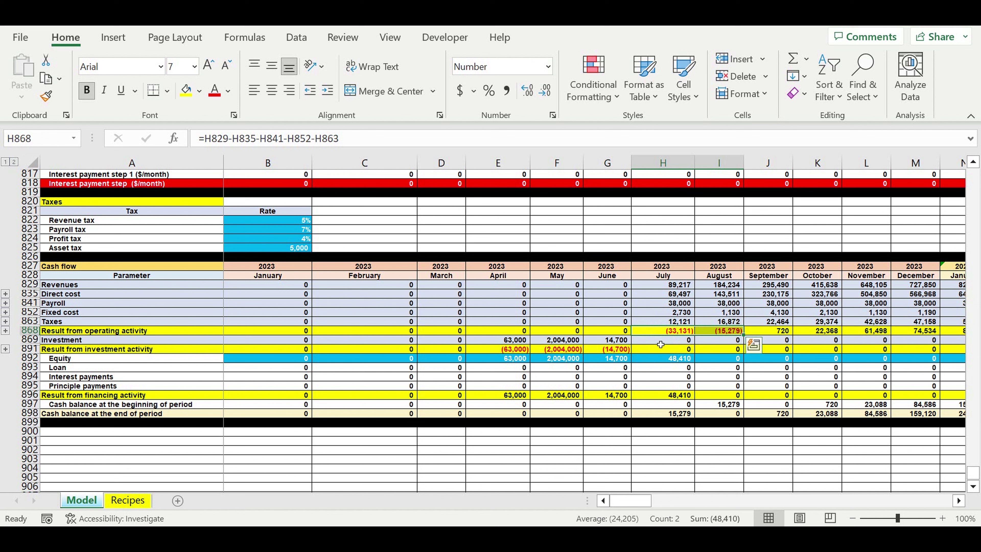
{"action": "left_click_drag", "start_coordinate": [511, 350], "coordinate": [610, 353]}
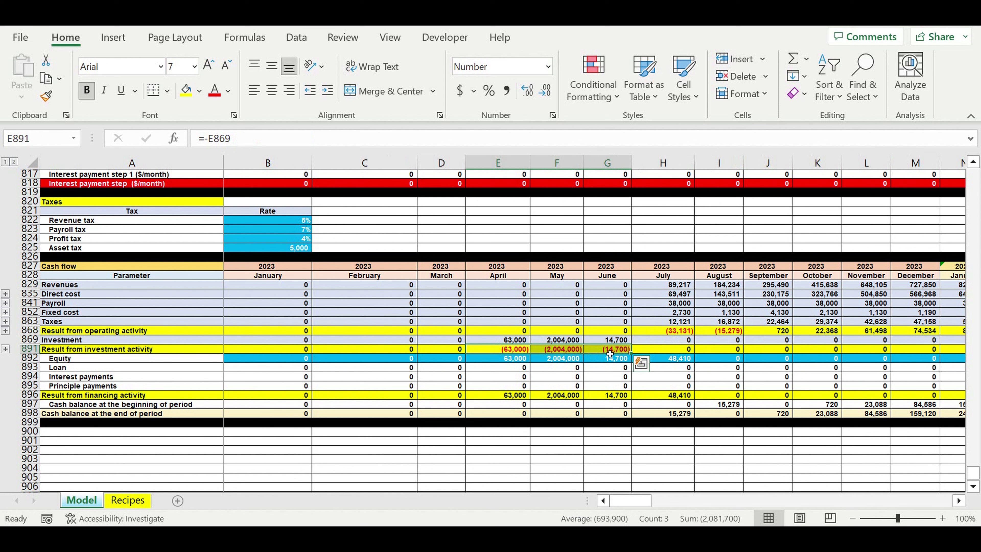
{"action": "left_click", "coordinate": [776, 378]}
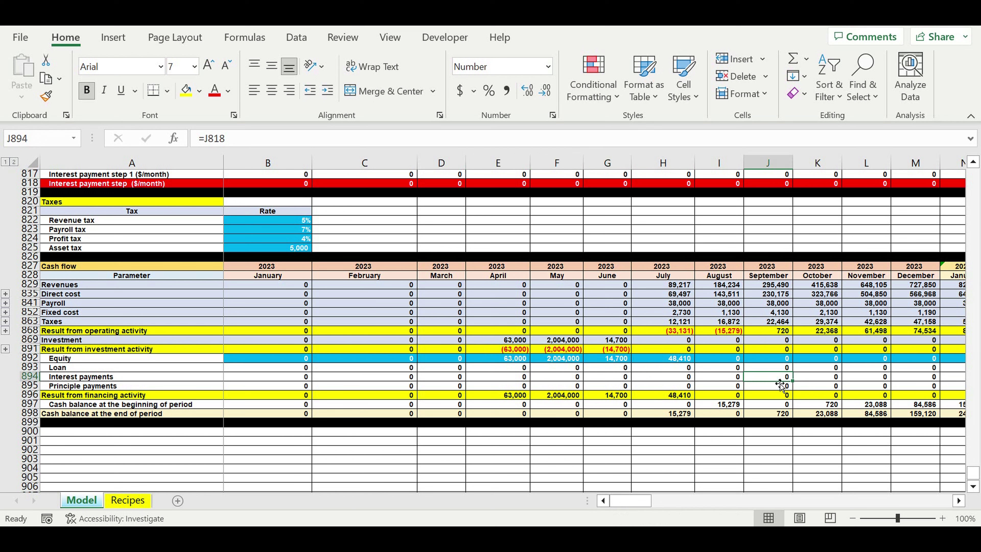
Reset the monthly equity contributions from April through August 2023 to 0 by copying the March value across.
{"action": "left_click", "coordinate": [448, 362]}
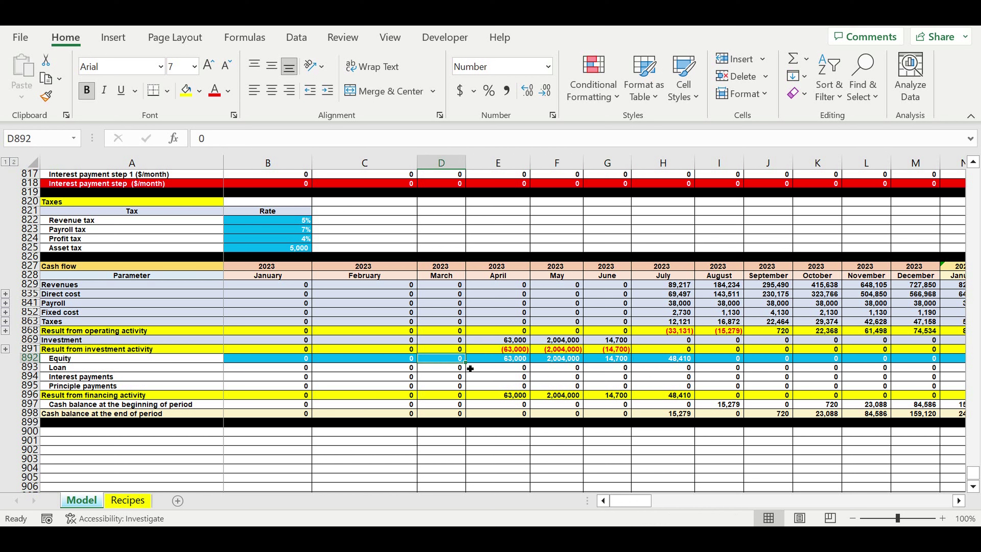
{"action": "left_click_drag", "start_coordinate": [465, 361], "coordinate": [809, 350]}
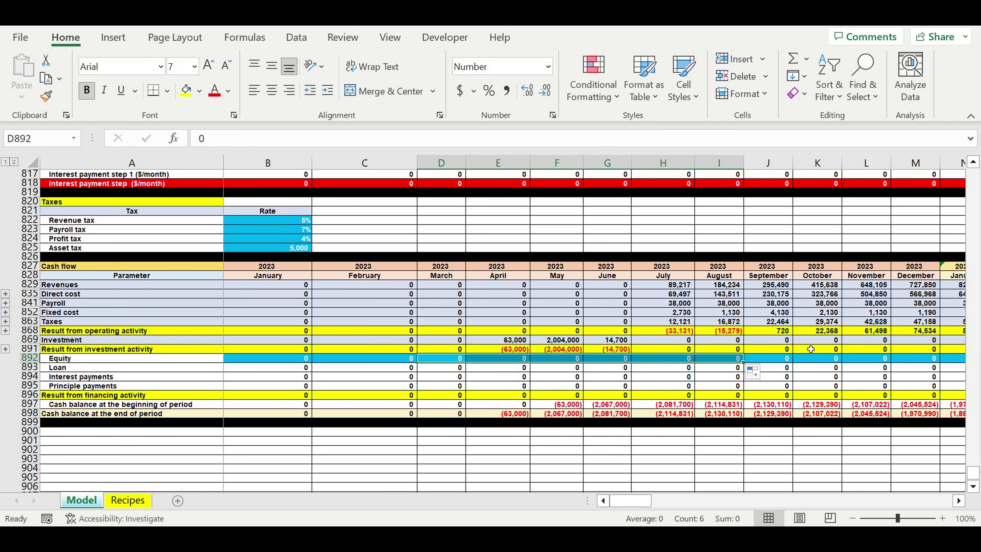
{"action": "left_click", "coordinate": [811, 349]}
Set the April 2023 equity contribution in the Cash flow section to 2,068,000.
{"action": "left_click", "coordinate": [510, 359]}
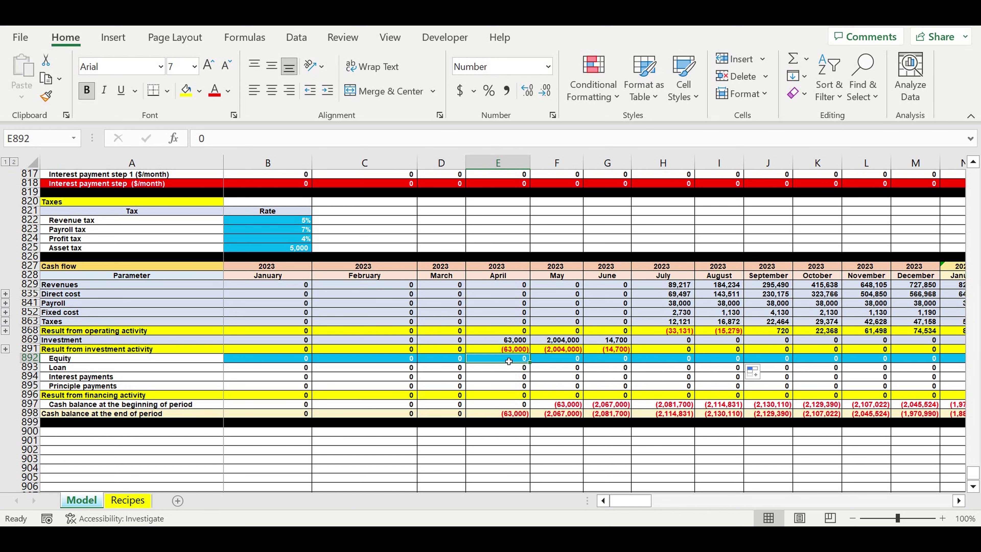
{"action": "type", "text": "2,"}
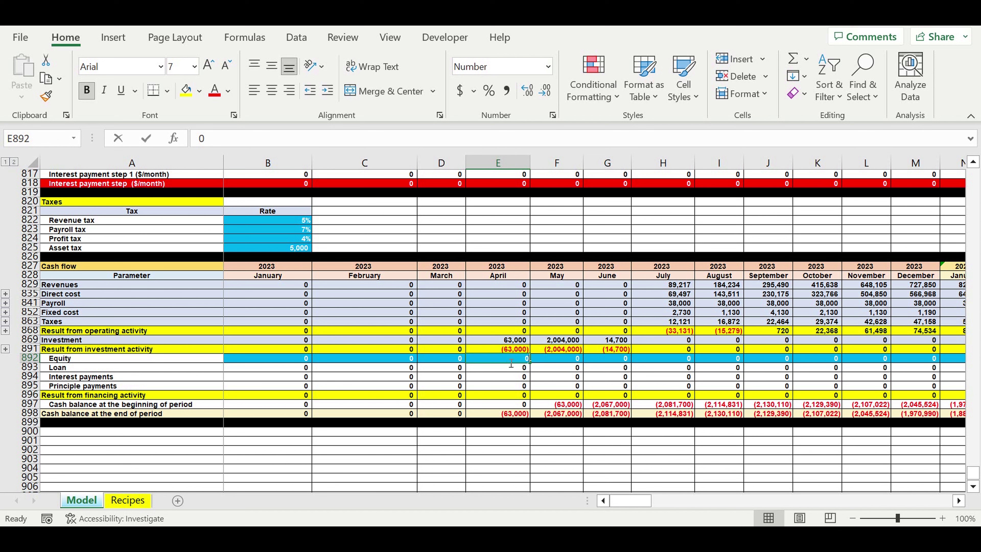
{"action": "type", "text": "068,000"}
{"action": "key", "text": "Return"}
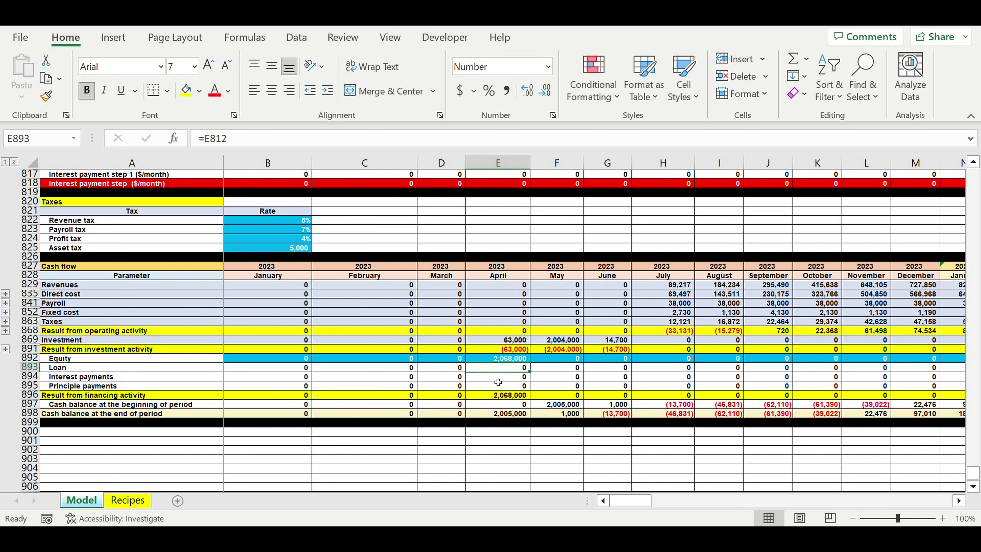
{"action": "left_click", "coordinate": [497, 359]}
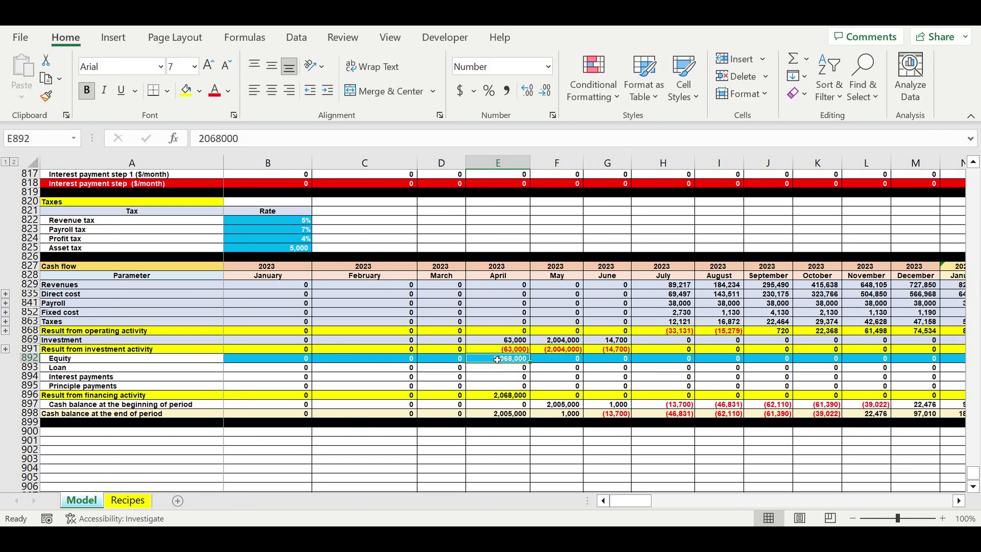
Check the end-of-period cash balances for June to October 2023 and set the June equity contribution to 46,900.
{"action": "left_click", "coordinate": [564, 362]}
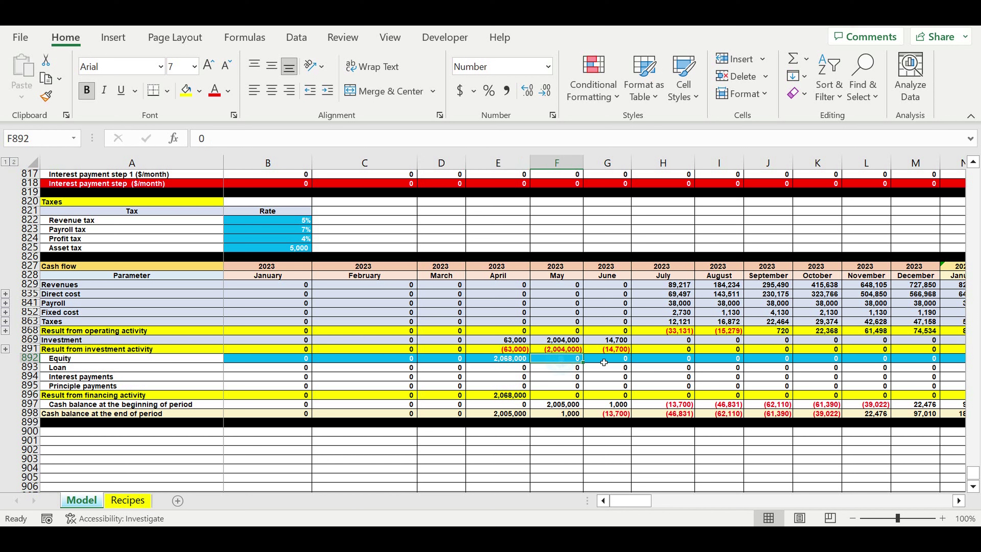
{"action": "left_click", "coordinate": [616, 361]}
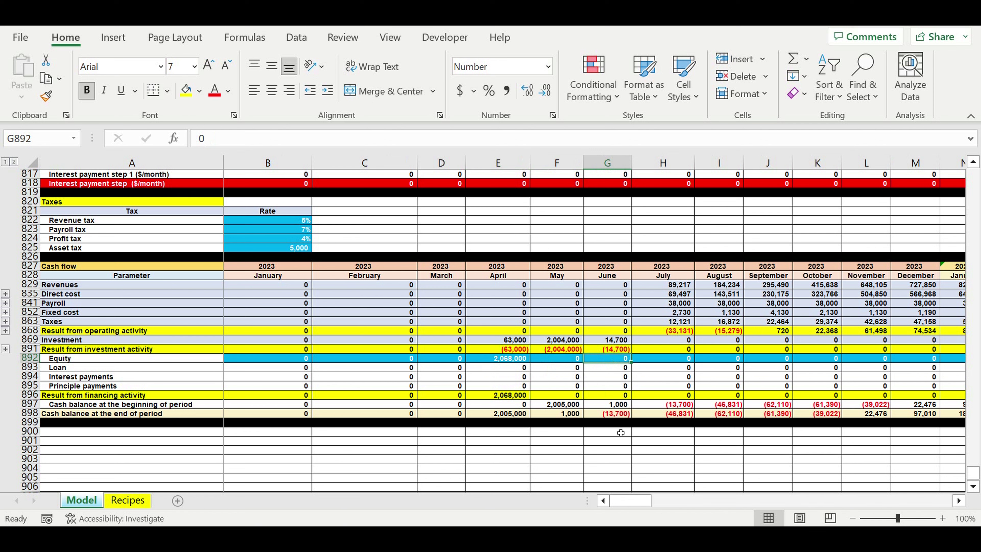
{"action": "left_click", "coordinate": [614, 414]}
{"action": "left_click_drag", "start_coordinate": [663, 414], "coordinate": [821, 414]}
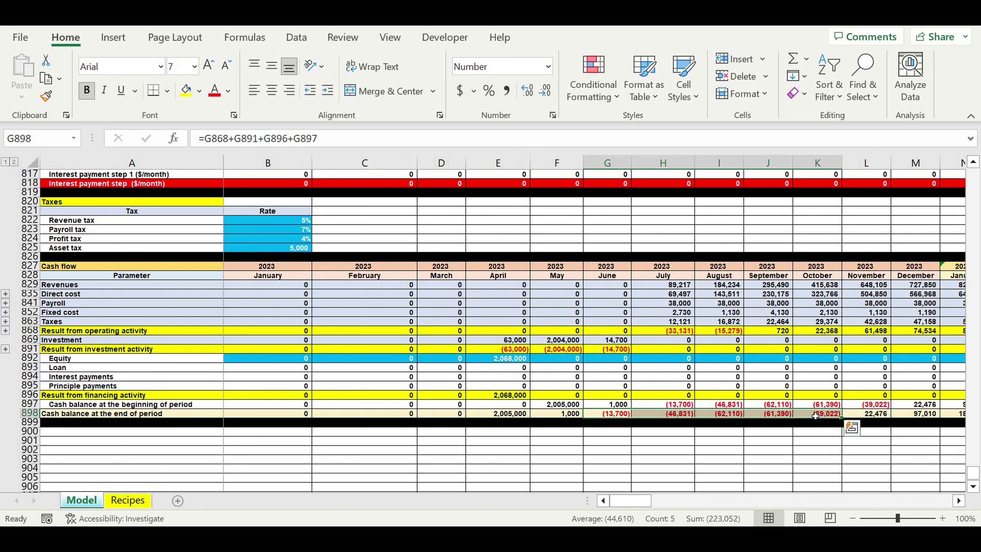
{"action": "left_click", "coordinate": [597, 362]}
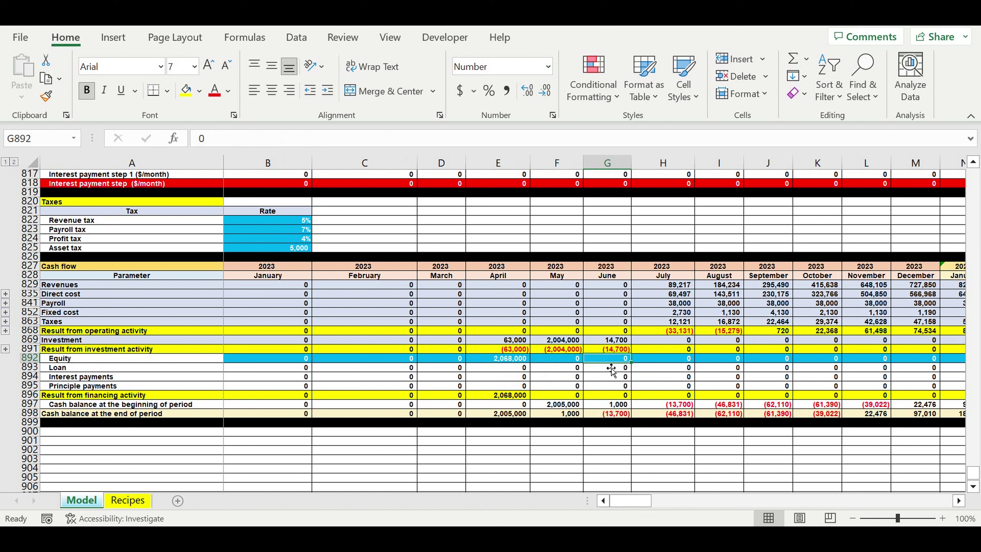
{"action": "type", "text": "46900"}
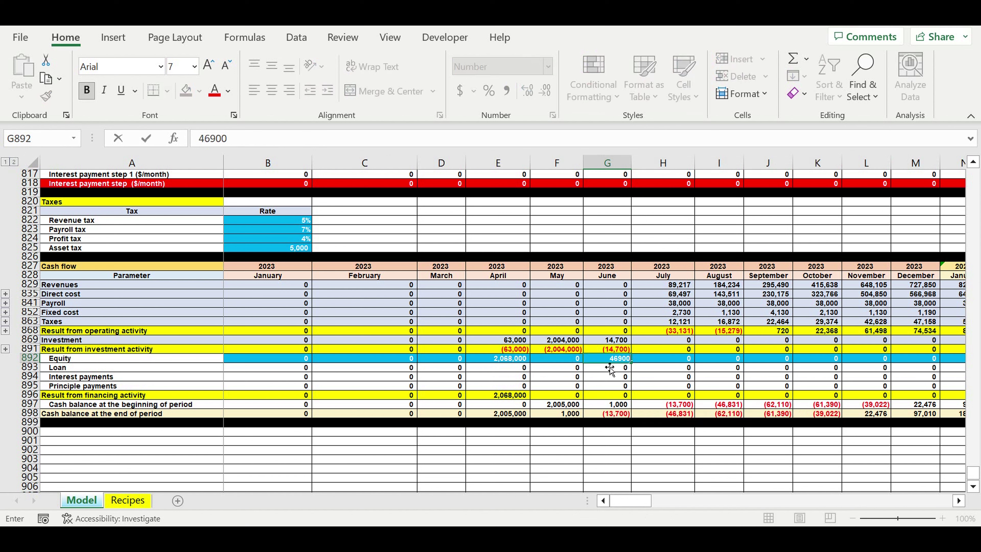
{"action": "key", "text": "Return"}
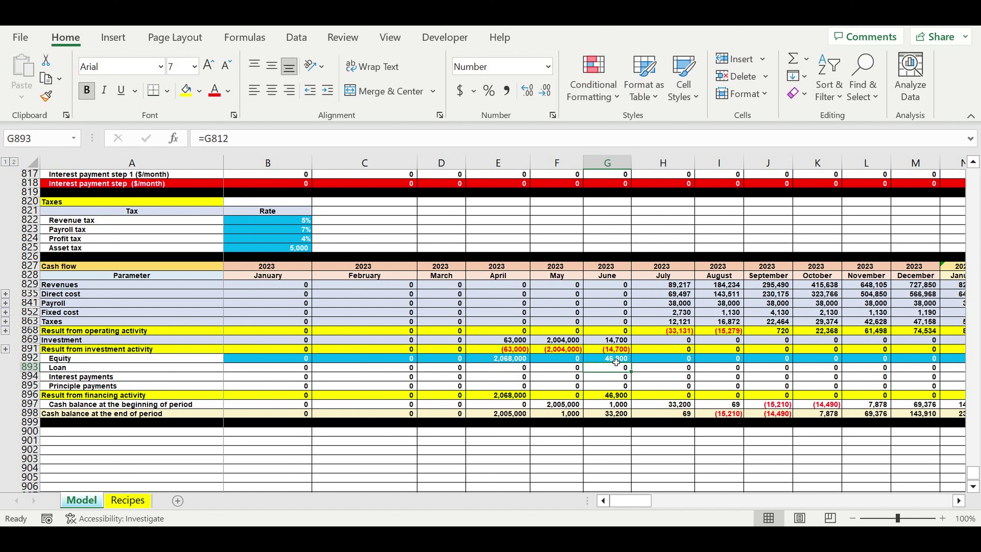
{"action": "left_click", "coordinate": [613, 358]}
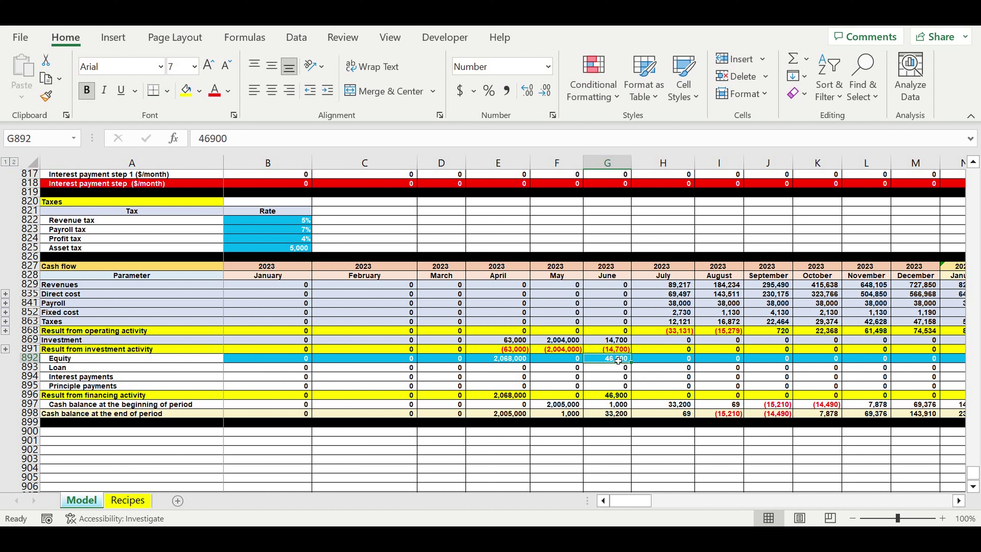
Check the August and September 2023 ending cash balances and set the August equity contribution to 15,210.
{"action": "left_click", "coordinate": [722, 361]}
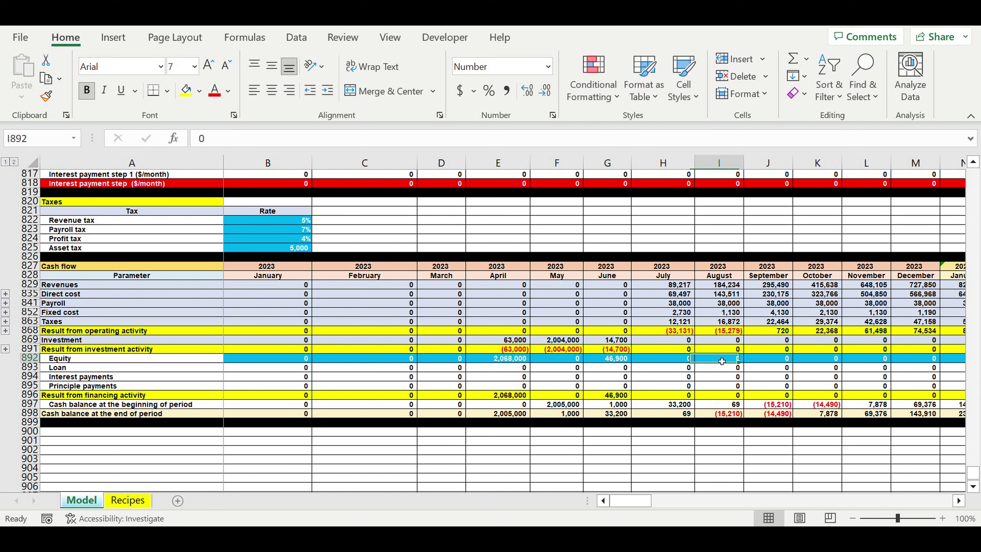
{"action": "left_click_drag", "start_coordinate": [723, 414], "coordinate": [772, 417]}
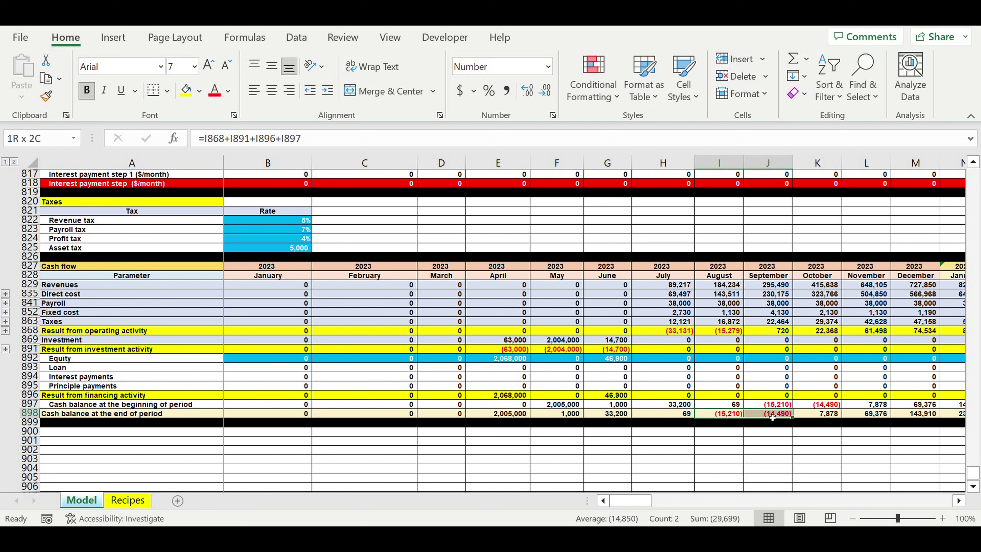
{"action": "left_click", "coordinate": [718, 362]}
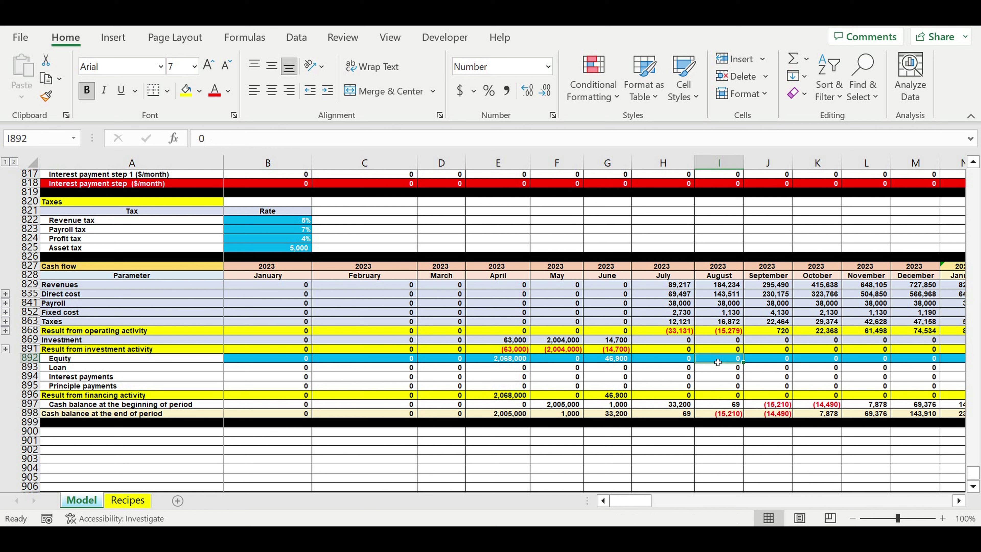
{"action": "type", "text": "15,210"}
{"action": "left_click", "coordinate": [766, 405]}
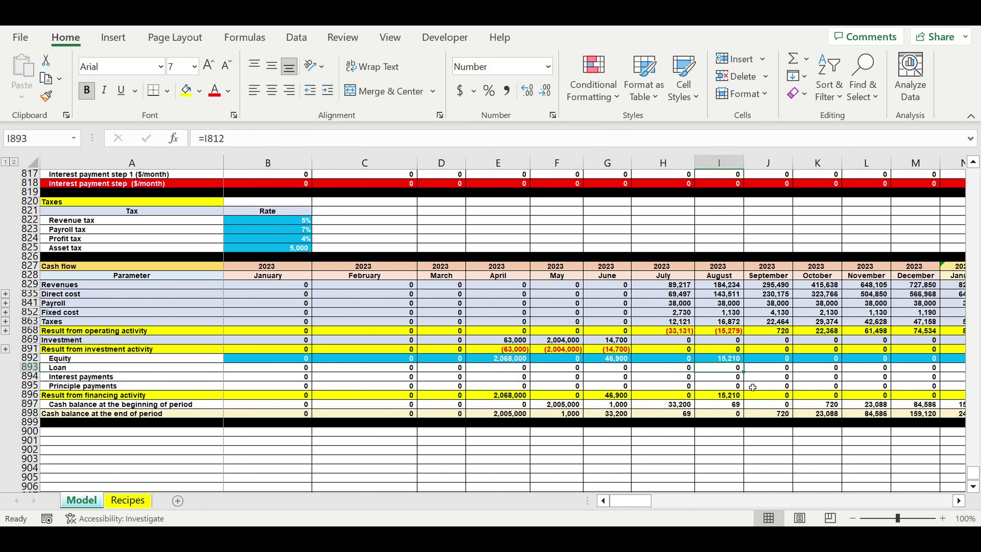
Review the April, June and August 2023 equity contributions against the end-of-period cash balances from April to September.
{"action": "left_click_drag", "start_coordinate": [511, 360], "coordinate": [729, 363]}
{"action": "left_click_drag", "start_coordinate": [517, 414], "coordinate": [749, 413]}
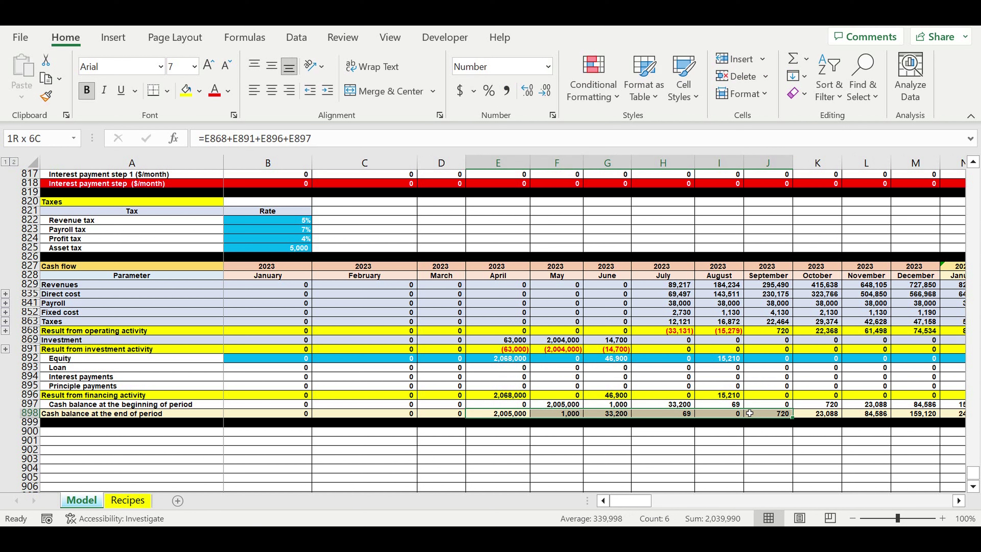
{"action": "left_click", "coordinate": [506, 359]}
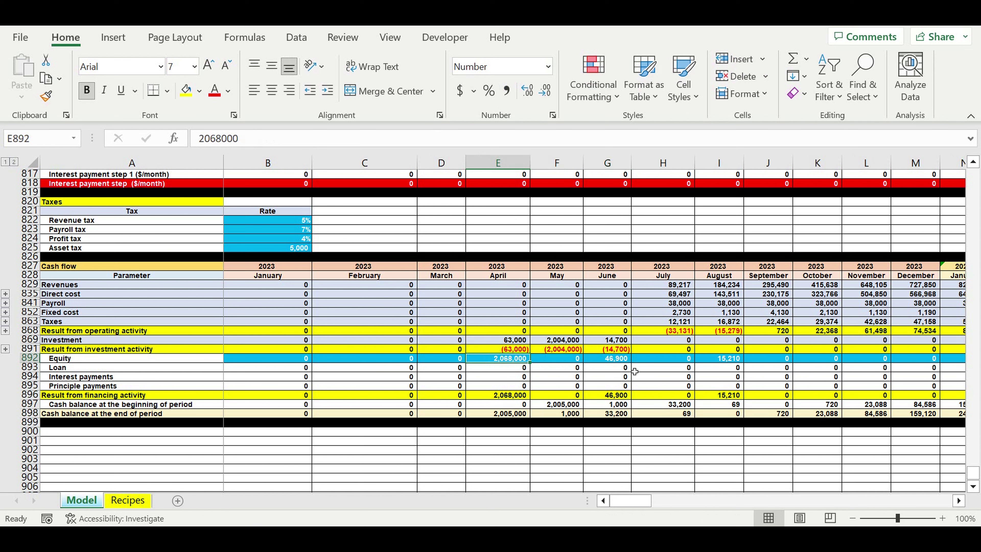
{"action": "left_click", "coordinate": [619, 359]}
{"action": "left_click", "coordinate": [736, 361]}
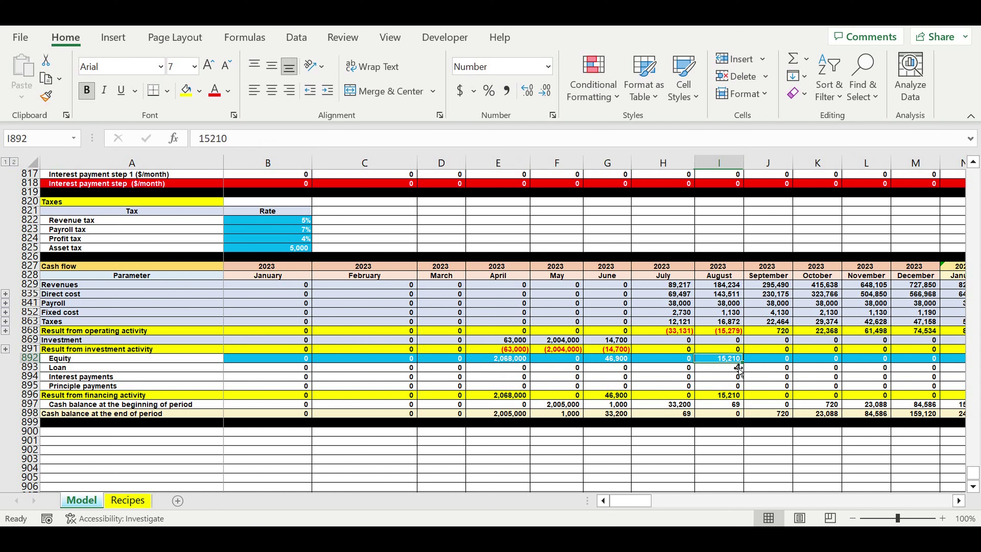
{"action": "left_click", "coordinate": [513, 361]}
Total the Equity row in cell DR892, after December 2032, with the formula =SUM(B892:DQ892).
{"action": "left_click_drag", "start_coordinate": [637, 500], "coordinate": [931, 501]}
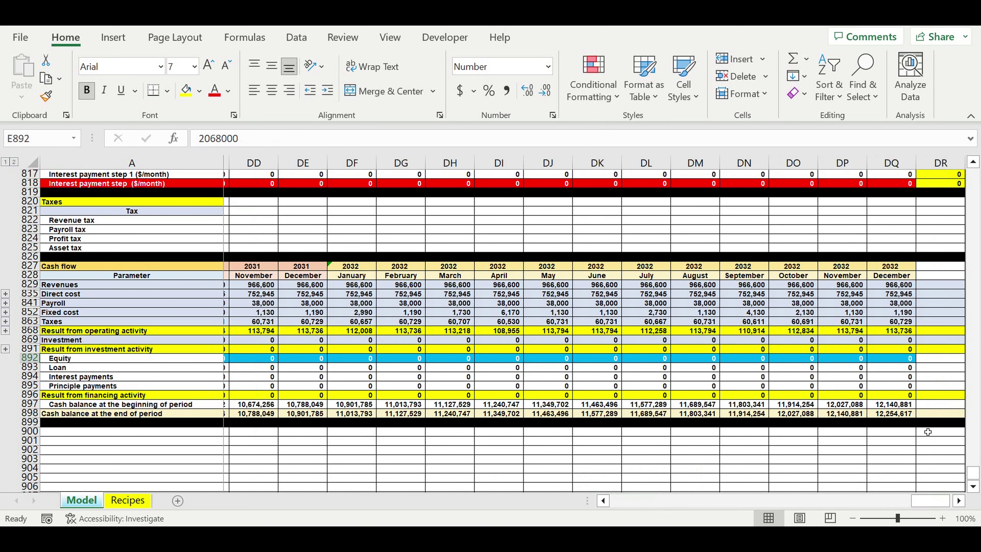
{"action": "left_click", "coordinate": [943, 359]}
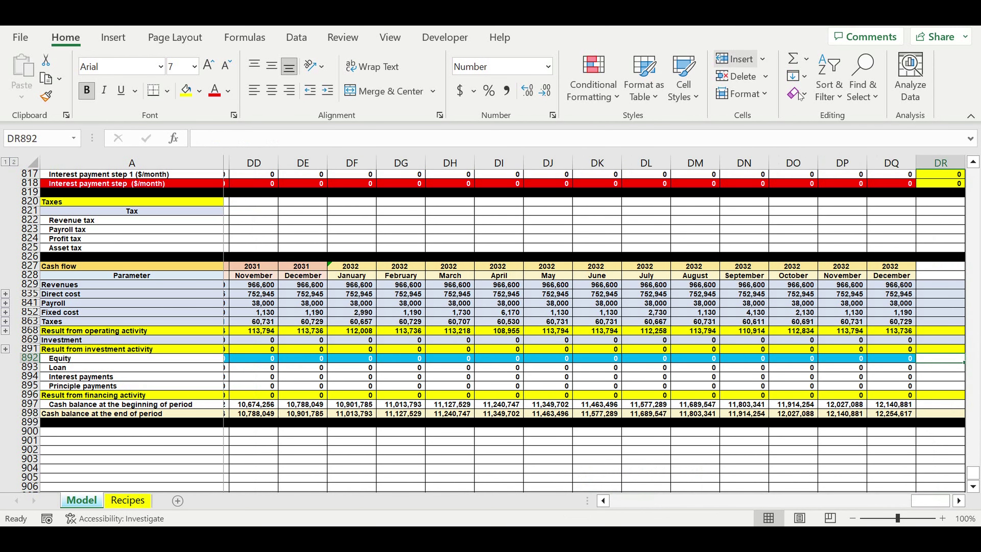
{"action": "left_click", "coordinate": [794, 59]}
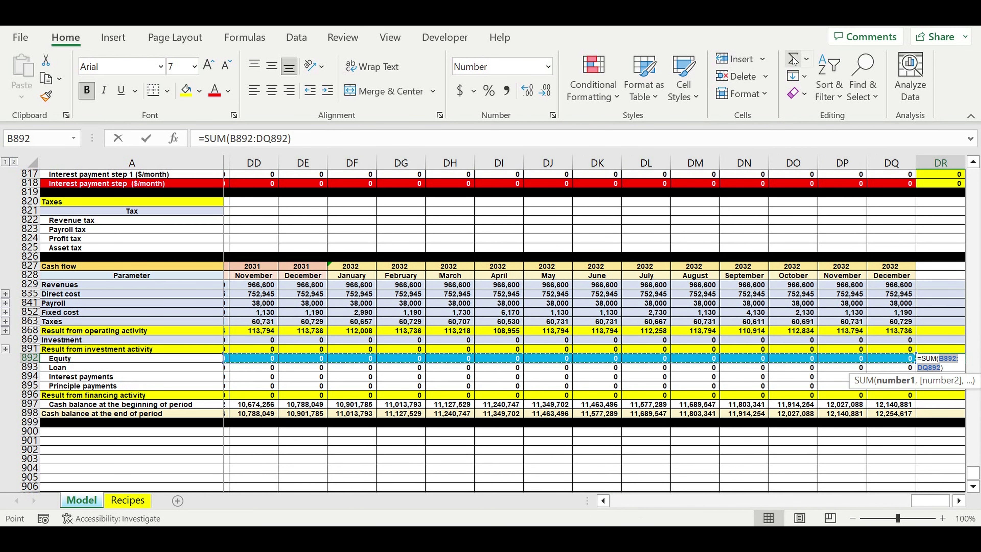
{"action": "left_click_drag", "start_coordinate": [932, 501], "coordinate": [935, 499]}
{"action": "left_click_drag", "start_coordinate": [736, 524], "coordinate": [103, 524]}
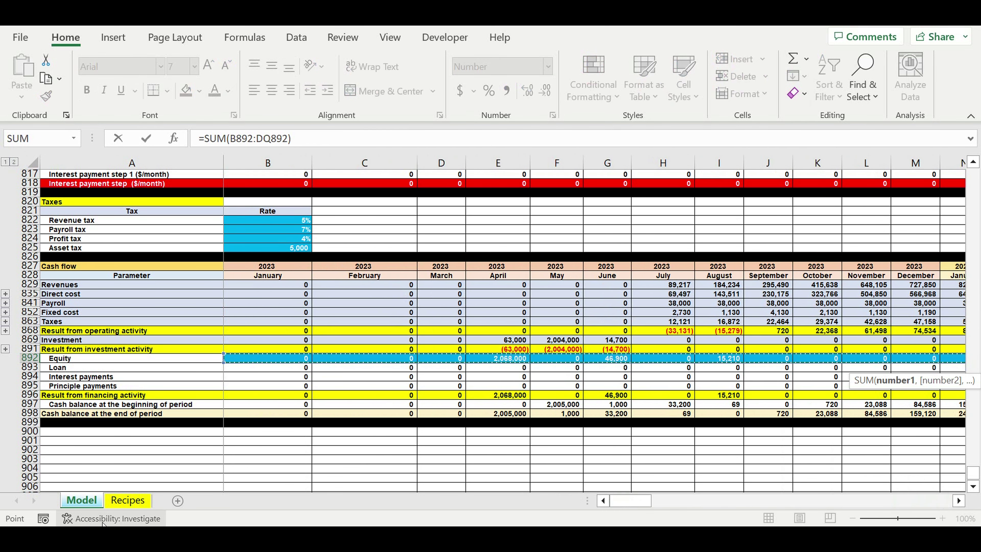
{"action": "key", "text": "Return"}
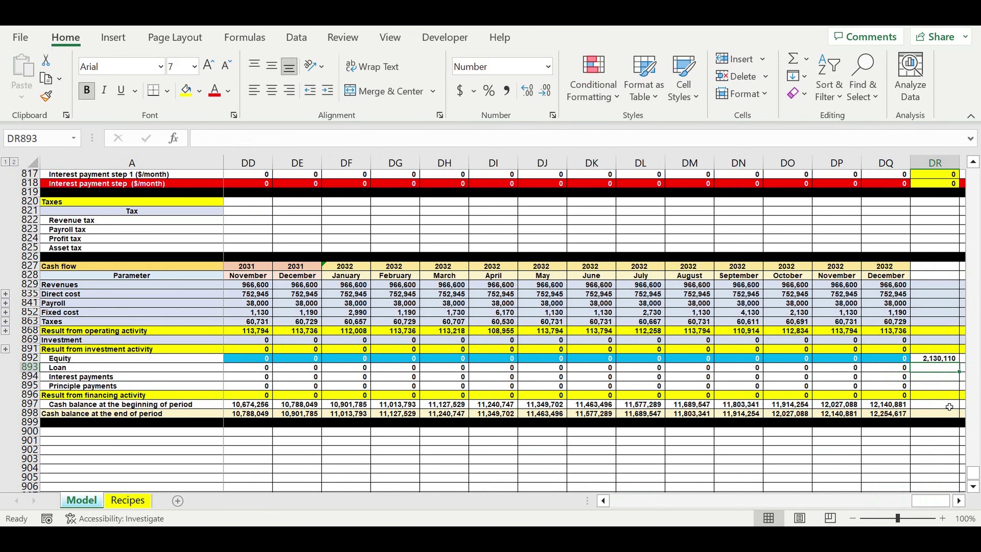
Fill the Equity total in DR892 with orange and copy it down to the Loan row in DR893.
{"action": "key", "text": "Up"}
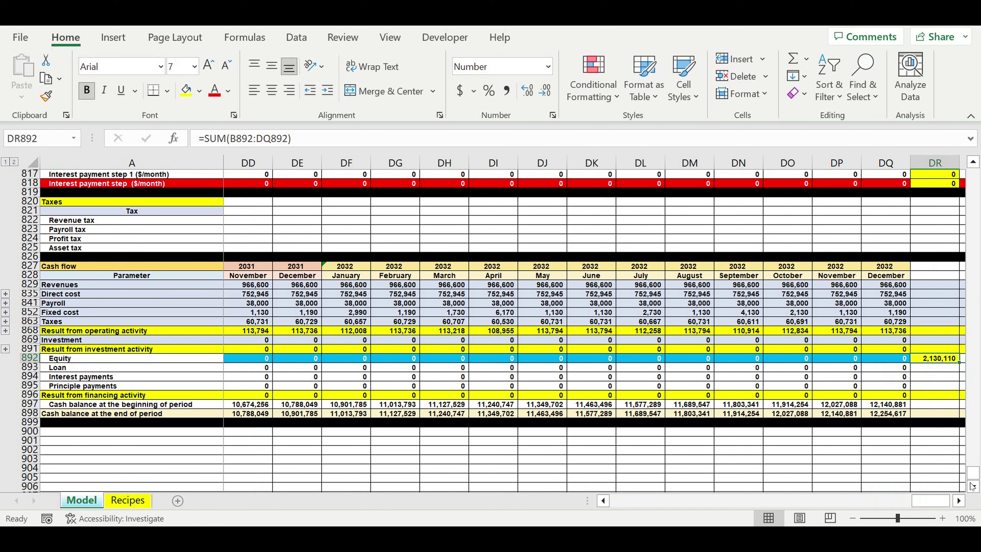
{"action": "left_click", "coordinate": [959, 502]}
{"action": "left_click", "coordinate": [959, 501]}
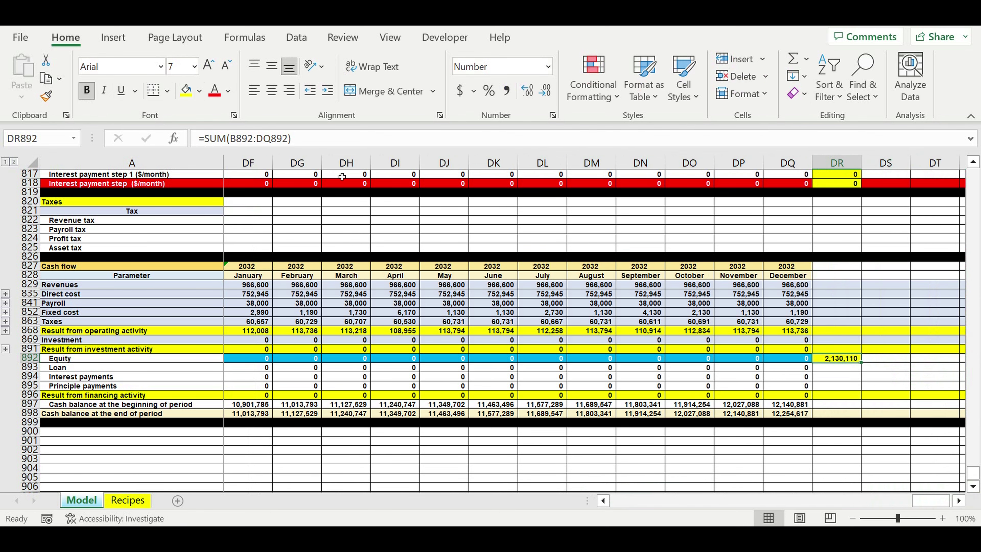
{"action": "left_click", "coordinate": [200, 92]}
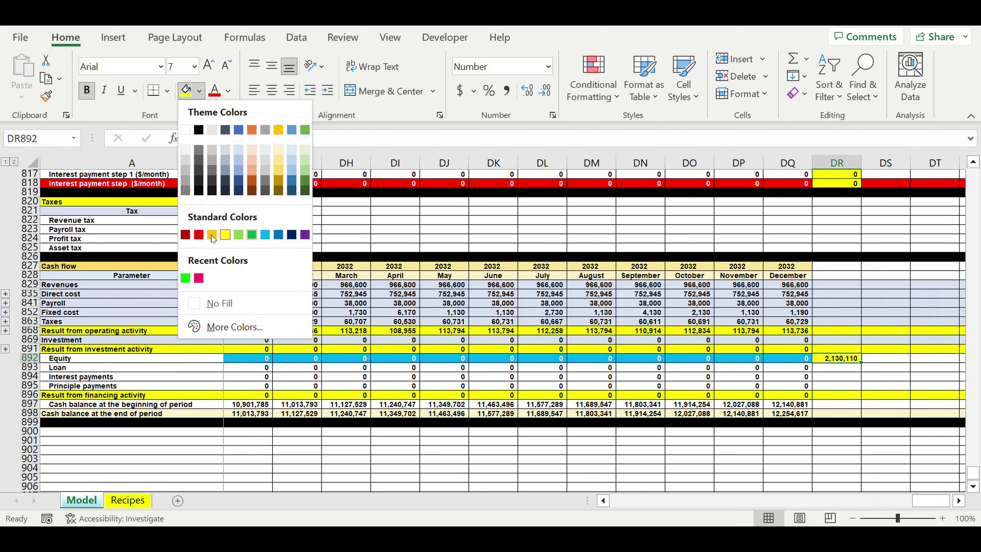
{"action": "left_click", "coordinate": [211, 234]}
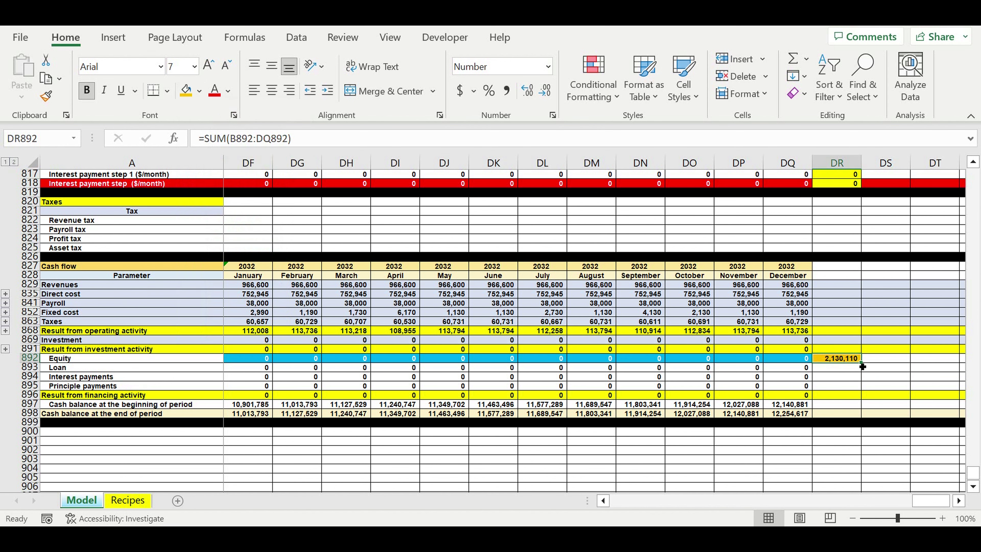
{"action": "left_click_drag", "start_coordinate": [861, 363], "coordinate": [895, 365]}
{"action": "left_click", "coordinate": [893, 360]}
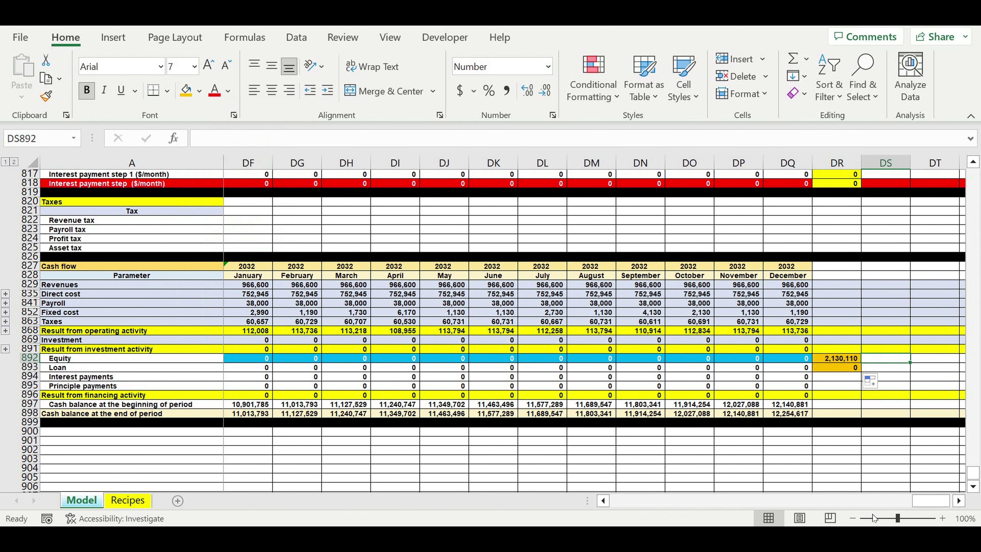
Reset the 2023 equity contributions to 0 by filling the March value across through October.
{"action": "left_click_drag", "start_coordinate": [911, 504], "coordinate": [611, 502]}
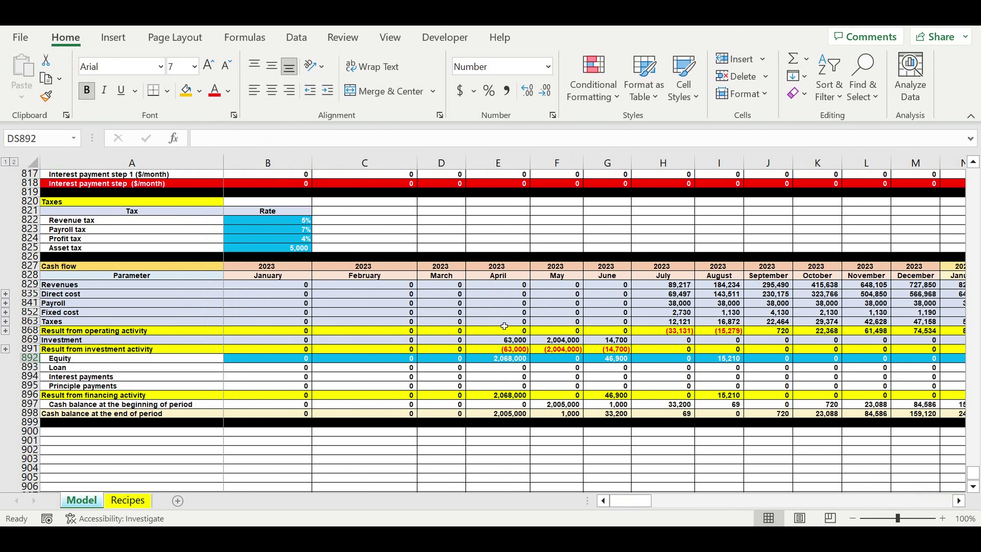
{"action": "left_click", "coordinate": [448, 358]}
{"action": "left_click_drag", "start_coordinate": [465, 363], "coordinate": [838, 365]}
{"action": "left_click", "coordinate": [807, 314]}
{"action": "left_click", "coordinate": [502, 386]}
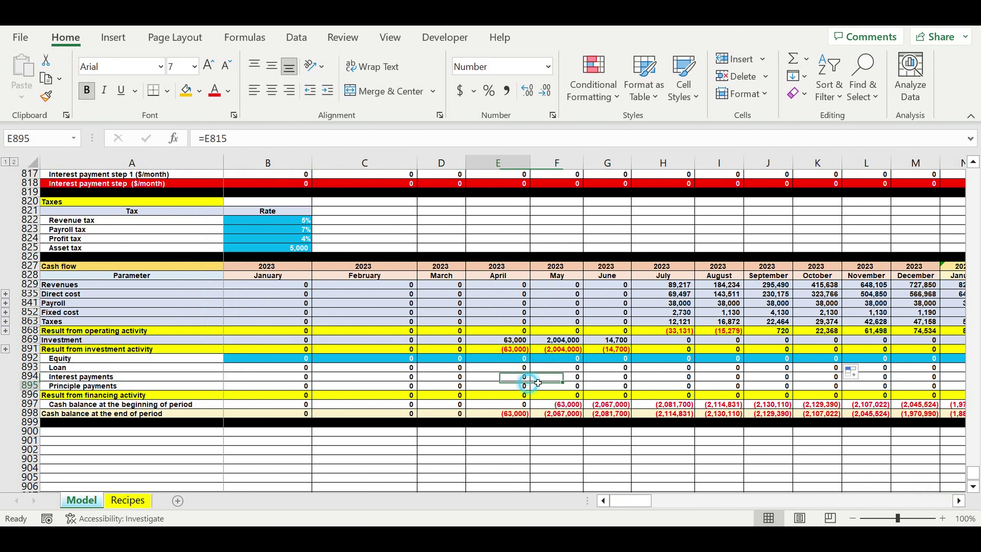
{"action": "left_click", "coordinate": [509, 359]}
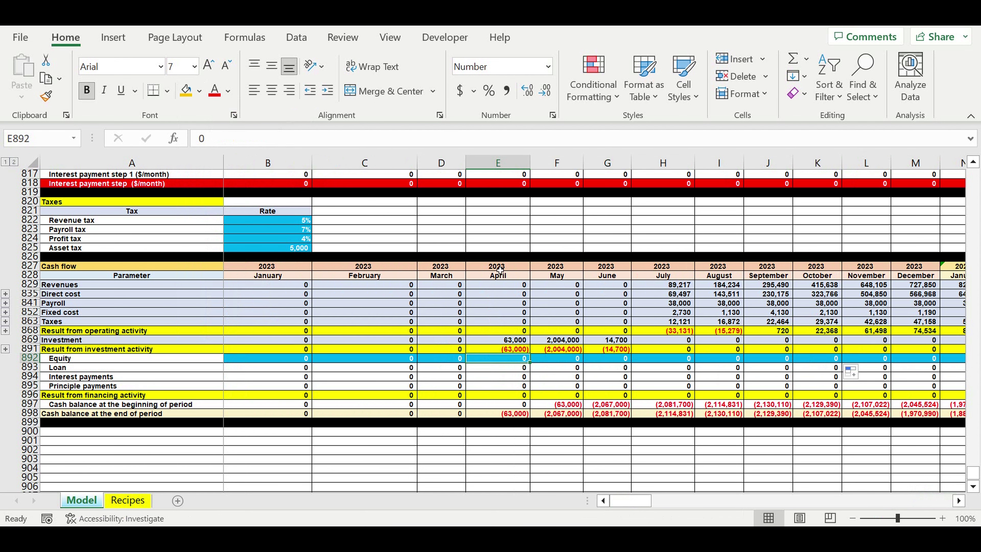
Change the loan's starting month in cell B802 to April.
{"action": "scroll", "coordinate": [325, 387], "scroll_direction": "up", "scroll_amount": 5}
{"action": "scroll", "coordinate": [322, 379], "scroll_direction": "up", "scroll_amount": 4}
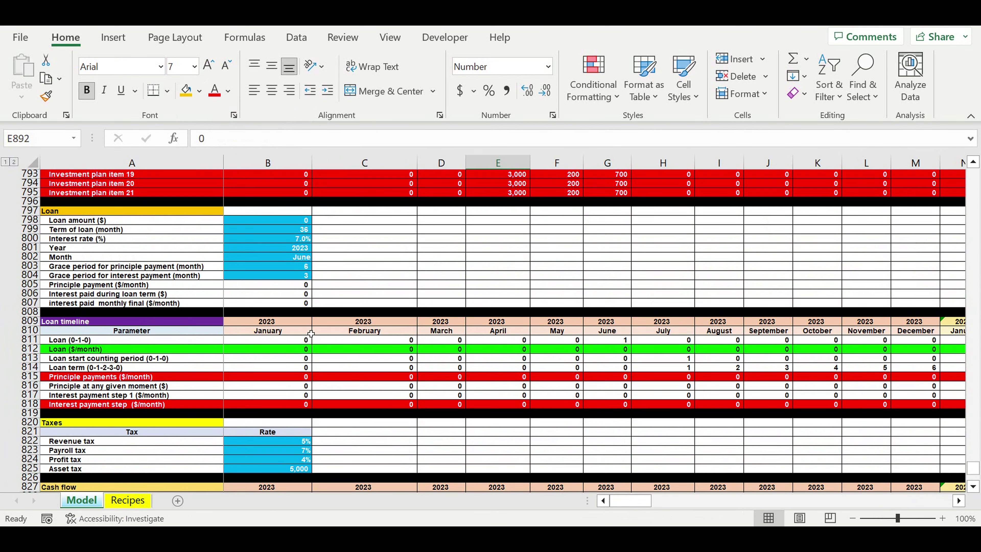
{"action": "left_click", "coordinate": [289, 278]}
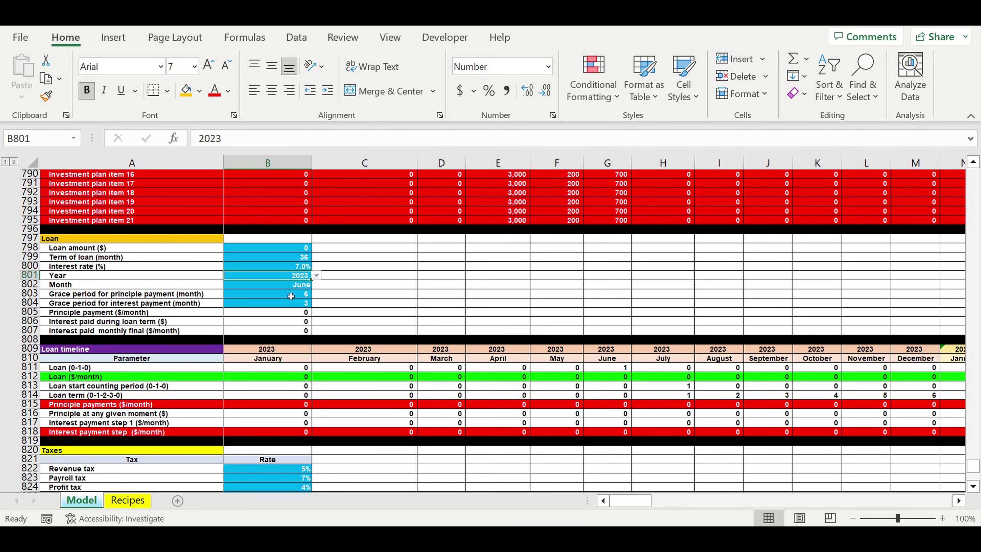
{"action": "left_click", "coordinate": [292, 288]}
{"action": "left_click", "coordinate": [316, 286]}
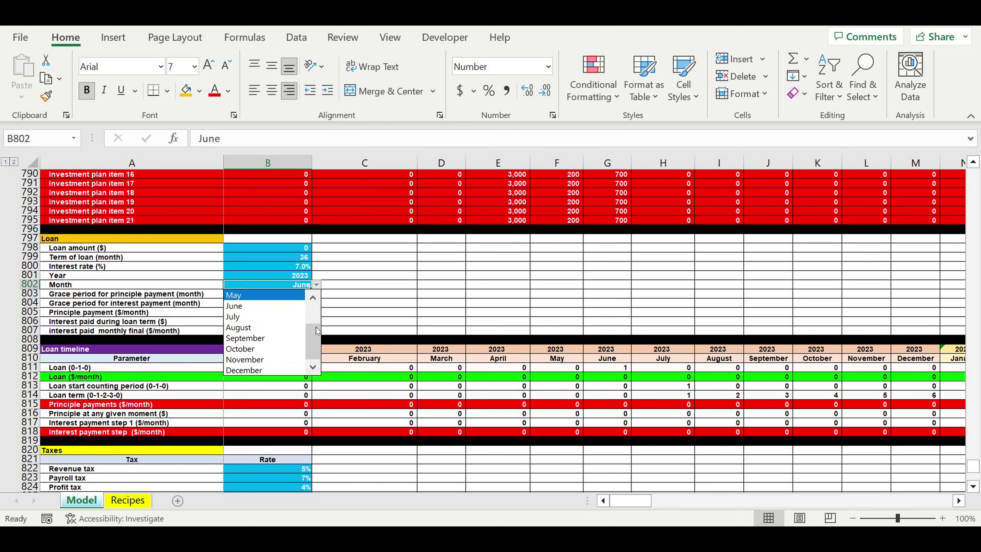
{"action": "left_click_drag", "start_coordinate": [313, 330], "coordinate": [314, 322]}
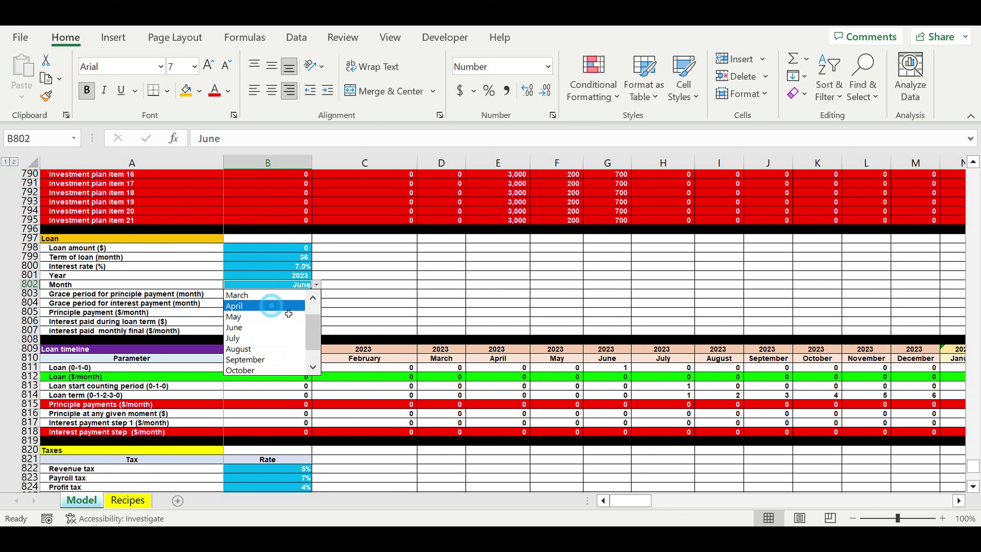
{"action": "left_click", "coordinate": [275, 305]}
Set the loan amount in cell B798 to 1,000,000.
{"action": "left_click", "coordinate": [272, 250]}
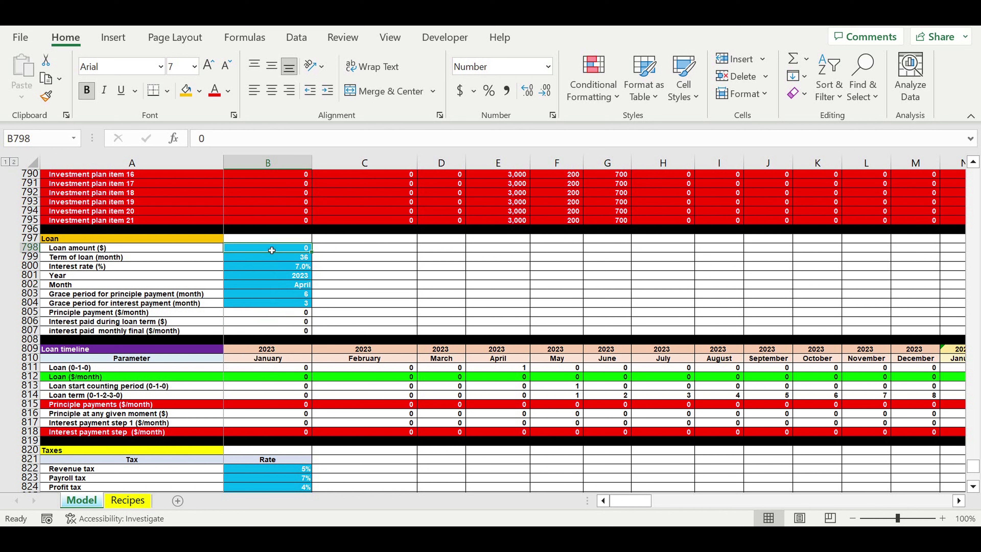
{"action": "type", "text": "1000000"}
{"action": "key", "text": "Return"}
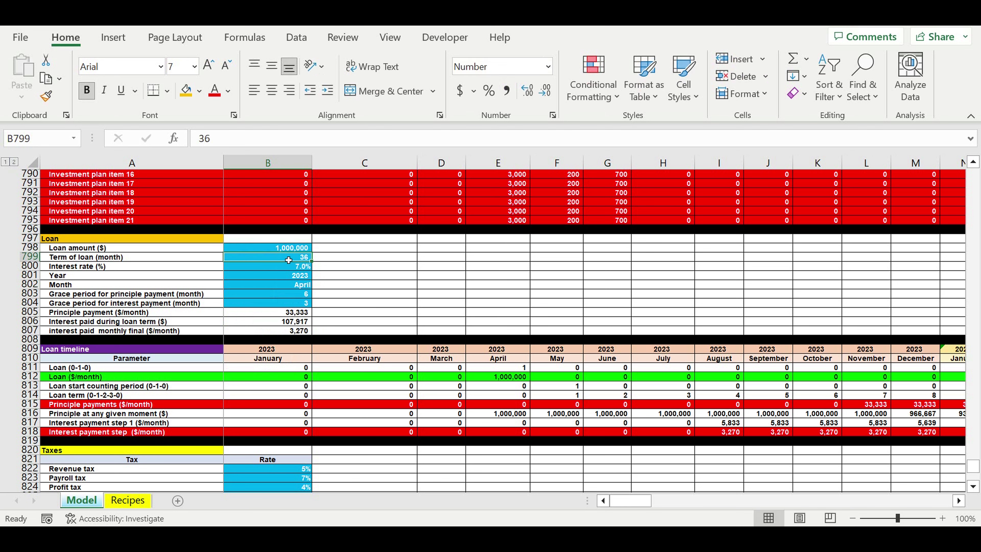
Set the loan's grace period to 12 months for principal payments and 0 months for interest payments.
{"action": "left_click", "coordinate": [285, 298]}
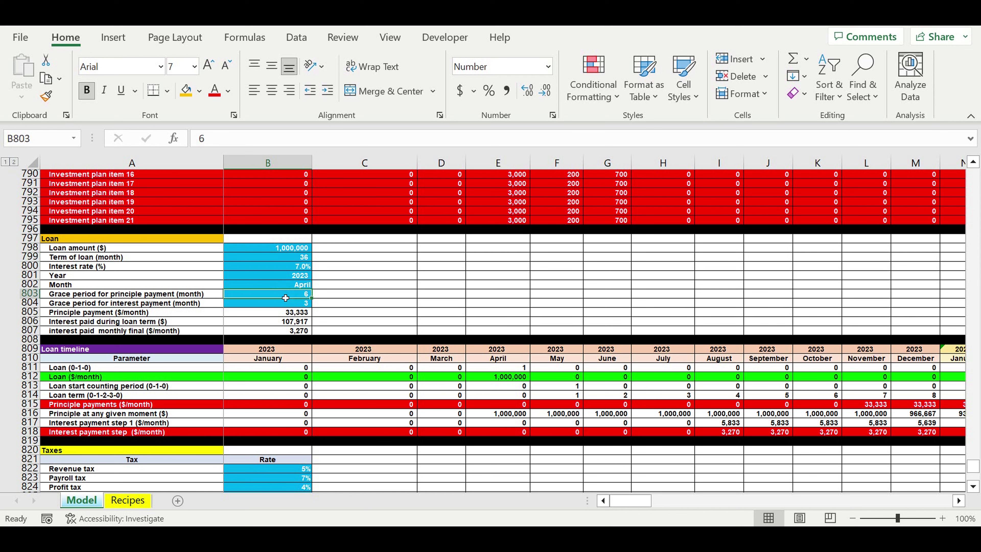
{"action": "type", "text": "12"}
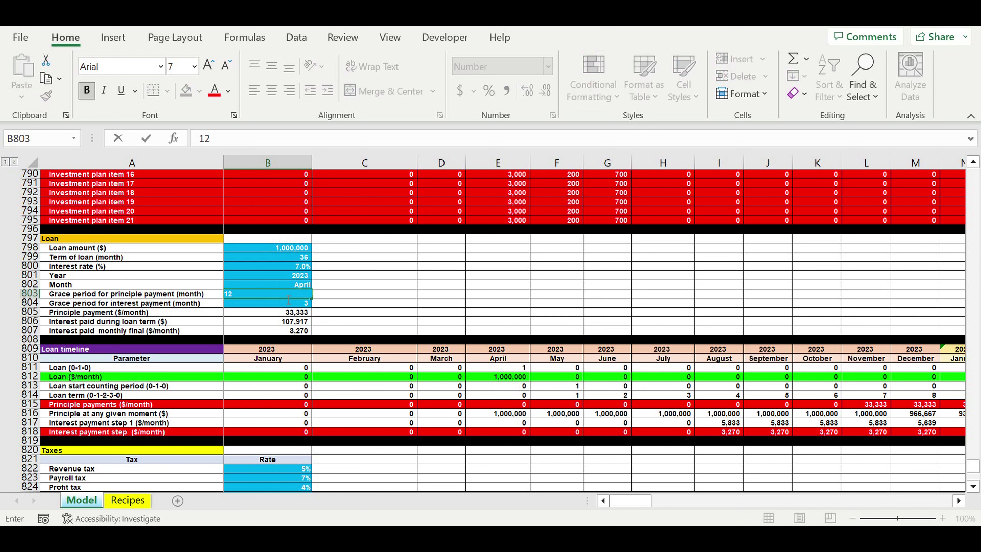
{"action": "key", "text": "Return"}
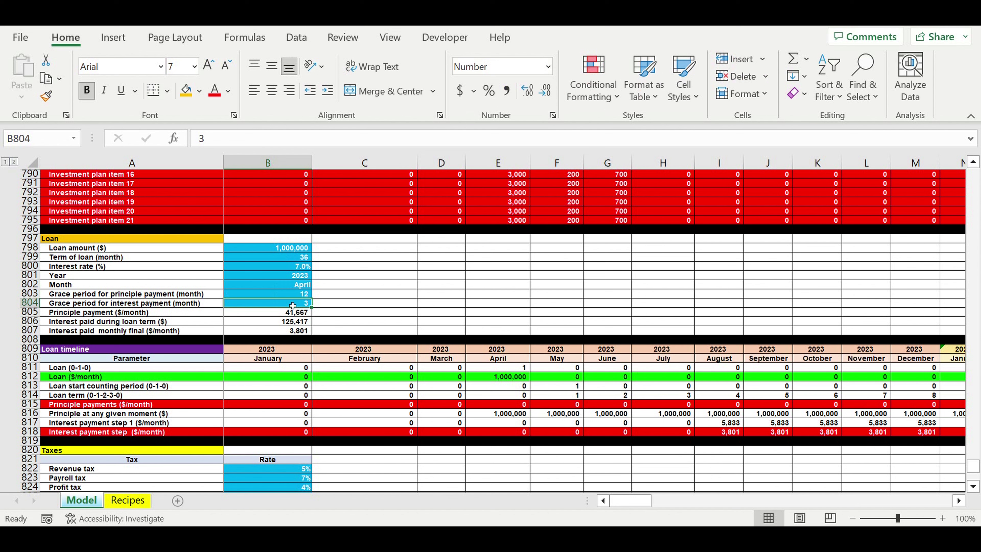
{"action": "type", "text": "0"}
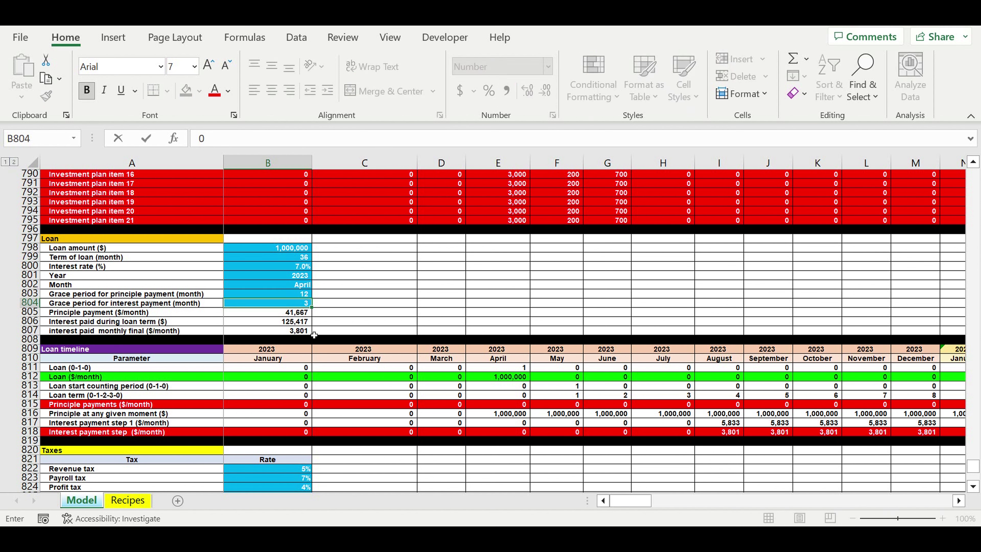
{"action": "key", "text": "Return"}
Examine the loan inflow, principal payments and end-of-period cash balances in the 2023 cash flow from April onward.
{"action": "left_click", "coordinate": [354, 296]}
{"action": "scroll", "coordinate": [566, 372], "scroll_direction": "down", "scroll_amount": 8}
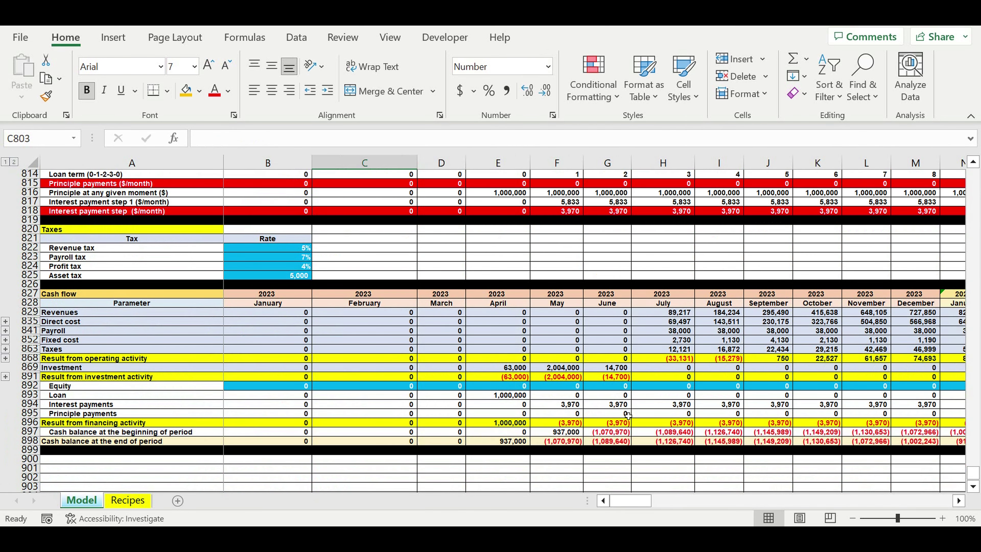
{"action": "left_click", "coordinate": [620, 413]}
{"action": "left_click", "coordinate": [515, 398]}
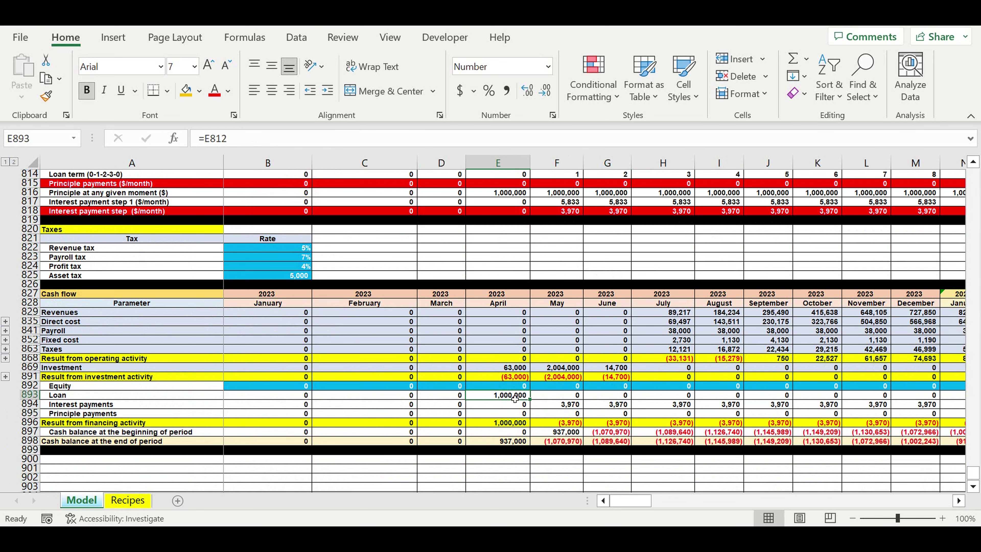
{"action": "left_click_drag", "start_coordinate": [575, 445], "coordinate": [917, 444]}
{"action": "left_click_drag", "start_coordinate": [649, 503], "coordinate": [632, 504]}
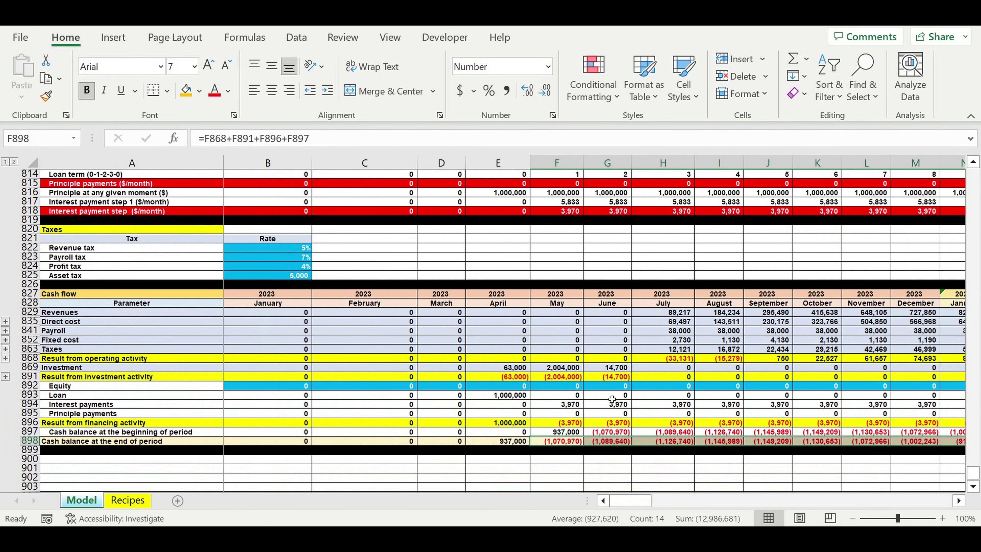
{"action": "left_click", "coordinate": [612, 398]}
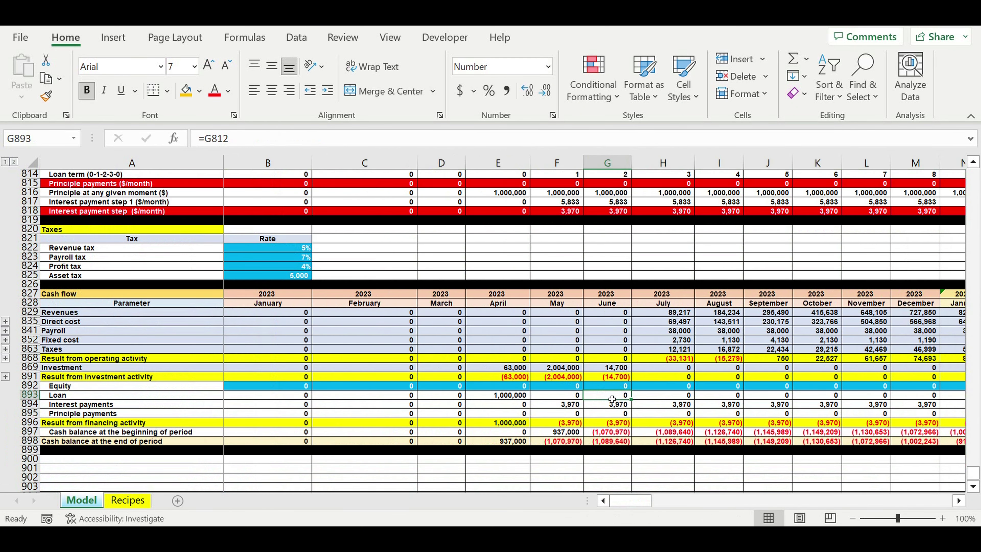
{"action": "left_click", "coordinate": [556, 389]}
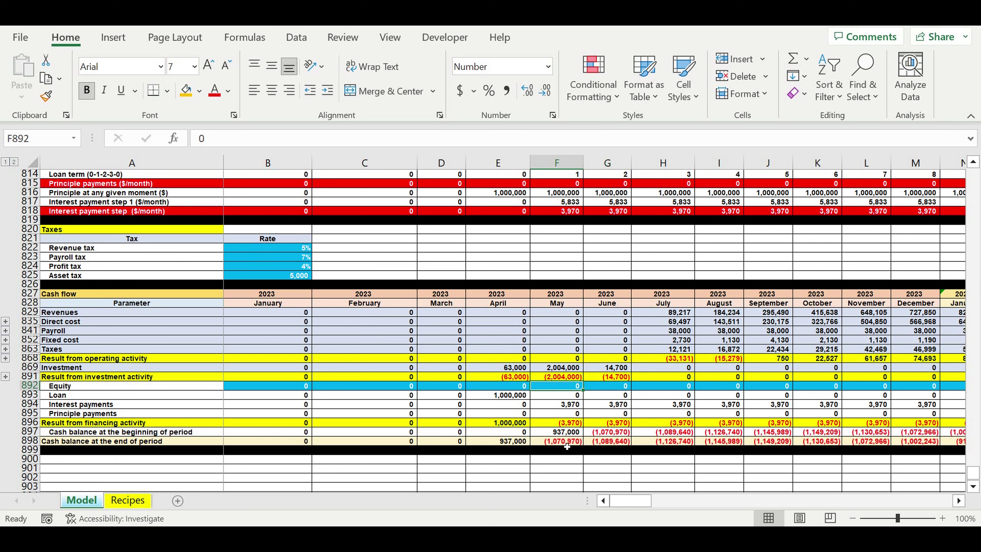
{"action": "left_click_drag", "start_coordinate": [565, 444], "coordinate": [865, 443]}
Set the May 2023 equity contribution in F892 to 1,070,970.
{"action": "left_click", "coordinate": [565, 387]}
{"action": "type", "text": "1070970"}
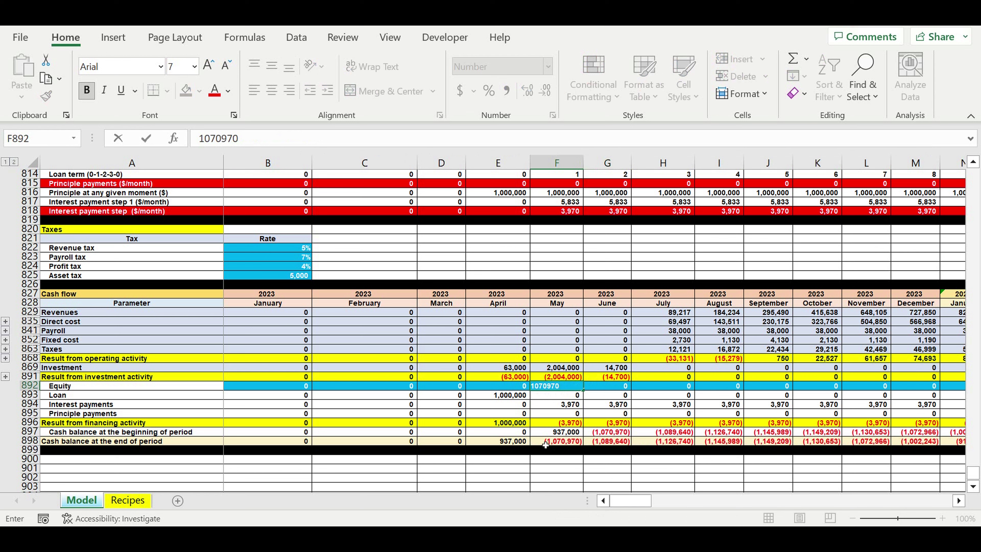
{"action": "key", "text": "Return"}
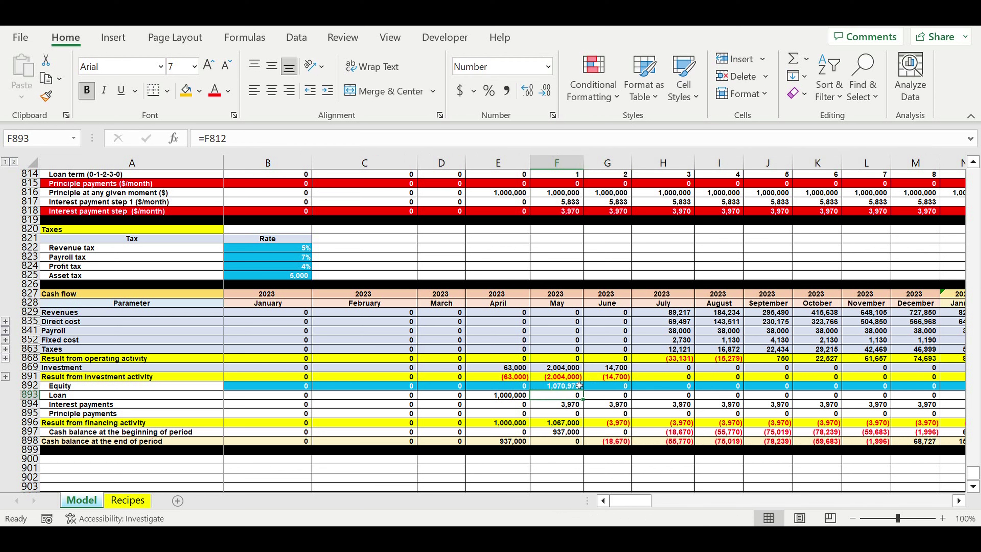
{"action": "left_click", "coordinate": [550, 386]}
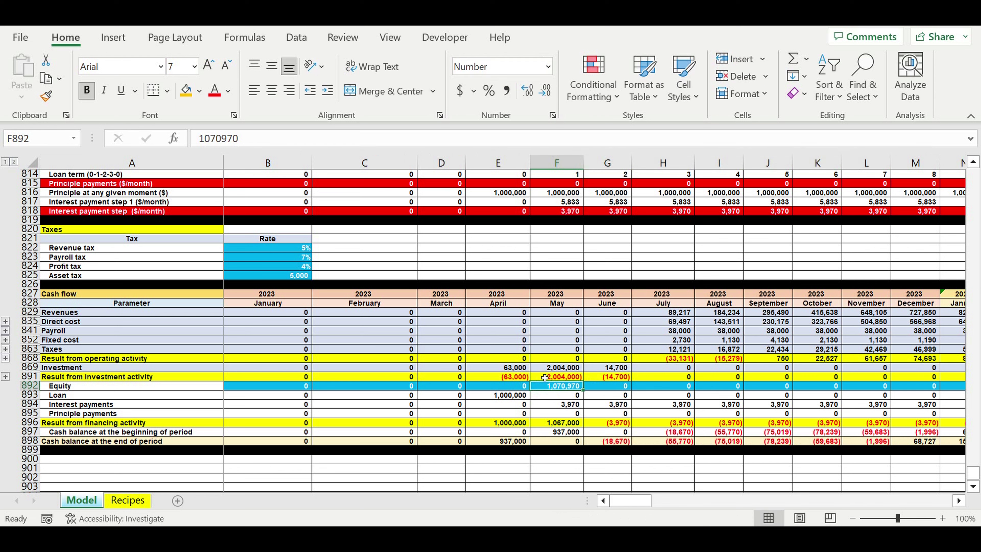
Set the June 2023 equity contribution in G892 to 18,670.
{"action": "left_click", "coordinate": [615, 388]}
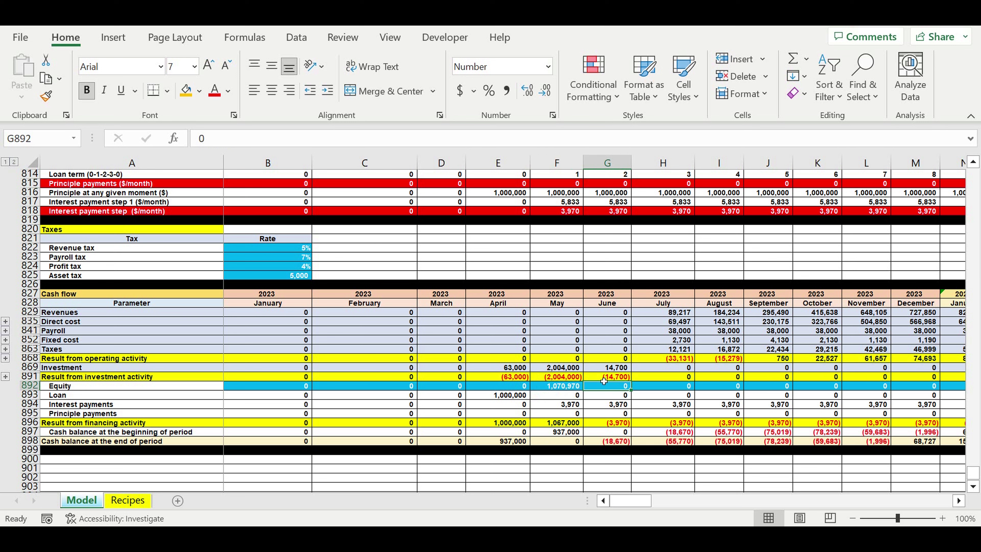
{"action": "type", "text": "1867"}
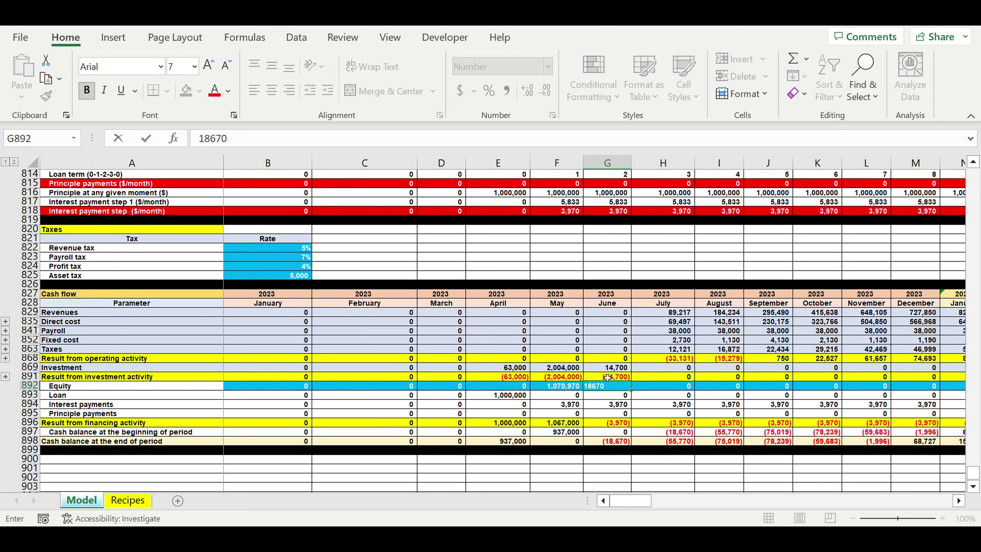
{"action": "key", "text": "Return"}
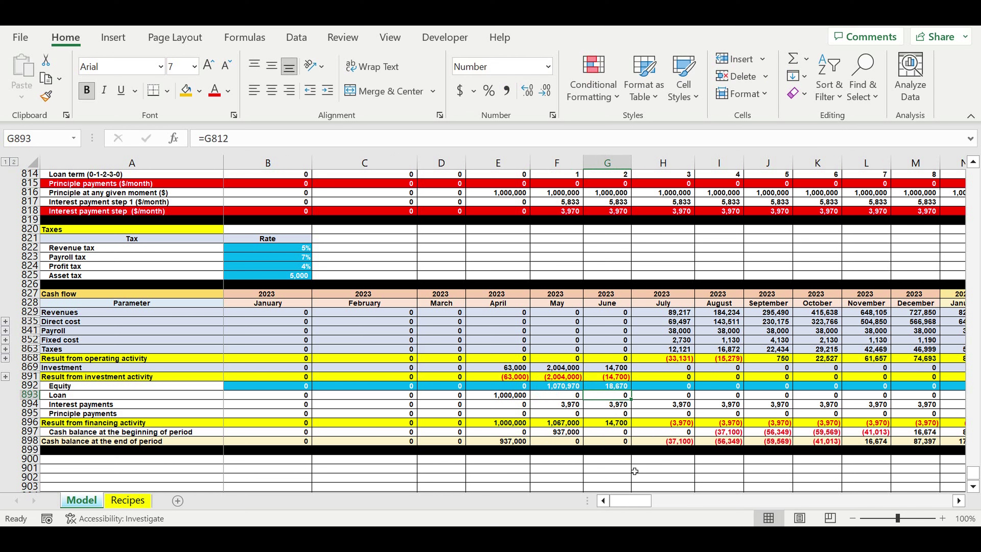
Check the July 2023 ending cash balance and set the July equity contribution in H892 to 37,100.
{"action": "left_click", "coordinate": [665, 442]}
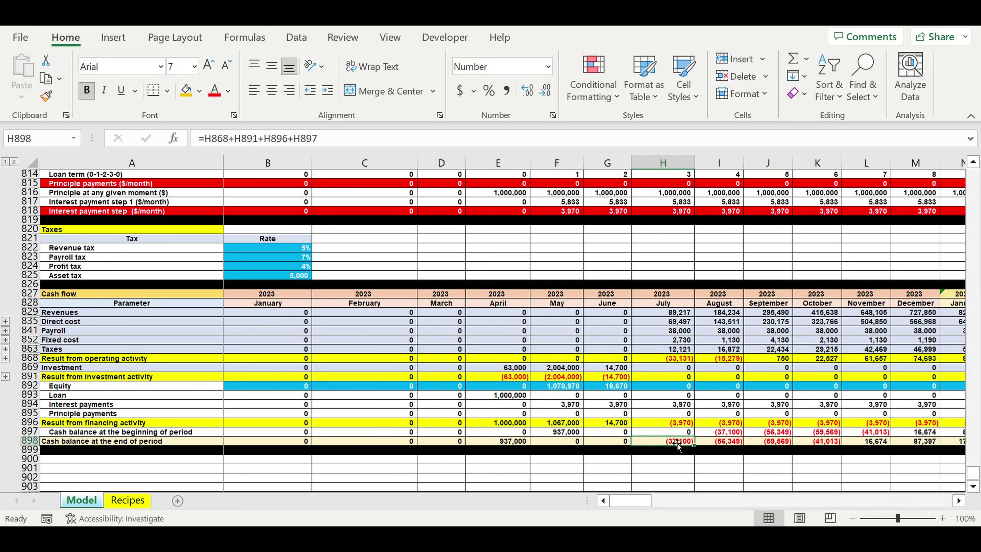
{"action": "left_click", "coordinate": [664, 389]}
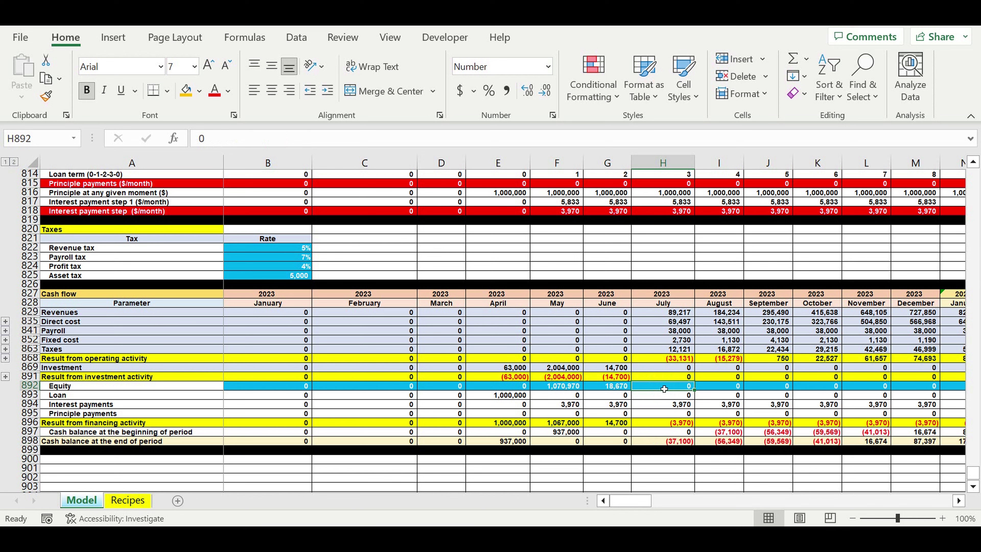
{"action": "type", "text": "37,100"}
{"action": "key", "text": "Return"}
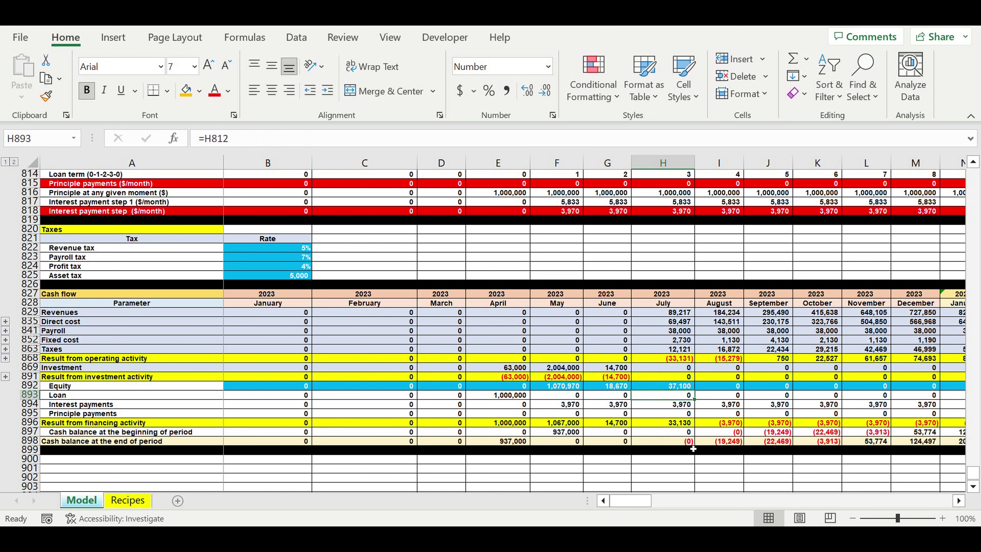
Recheck the July 2023 ending cash balance and adjust the July equity contribution to 37,101.
{"action": "key", "text": "Up"}
{"action": "left_click", "coordinate": [676, 444]}
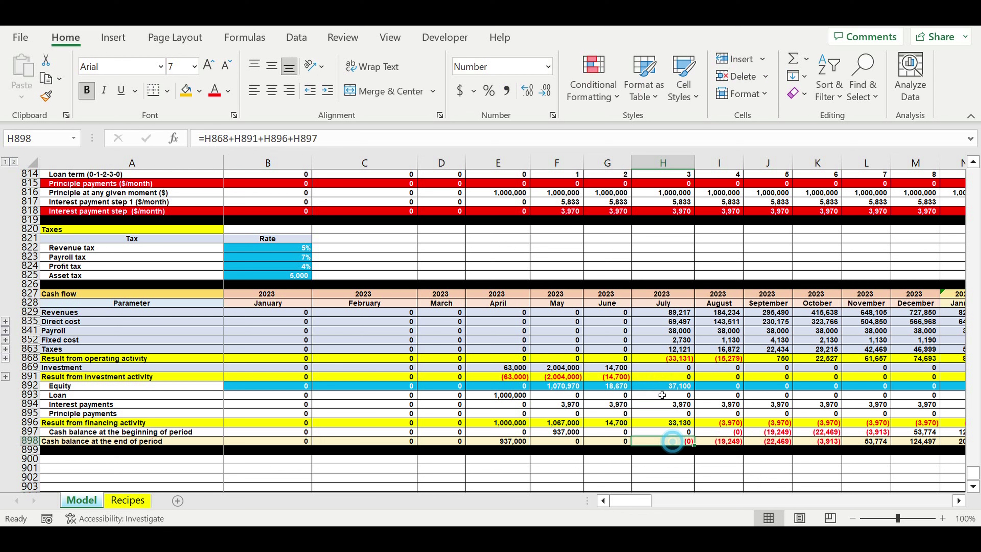
{"action": "left_click", "coordinate": [667, 385]}
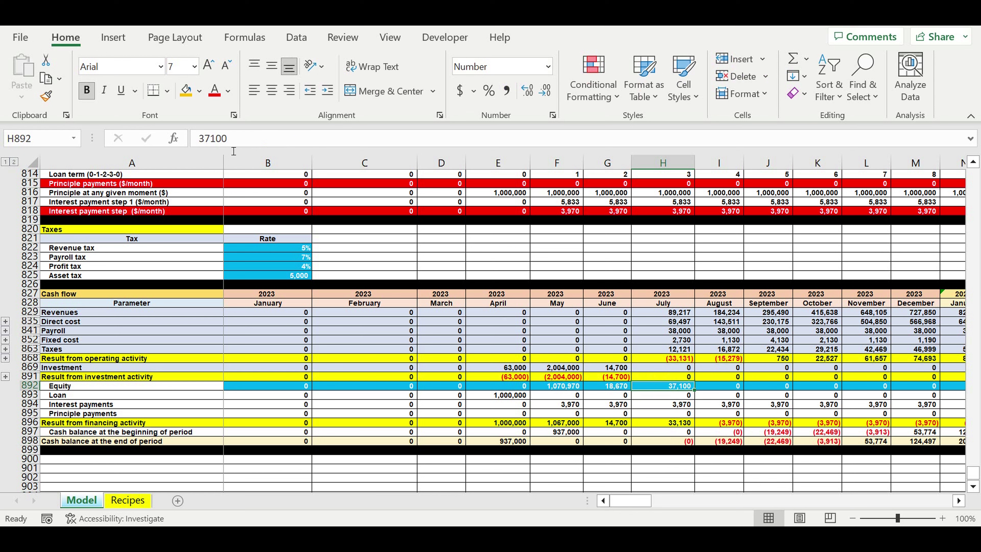
{"action": "left_click", "coordinate": [243, 143]}
{"action": "key", "text": "BackSpace"}
{"action": "type", "text": "1"}
{"action": "key", "text": "Return"}
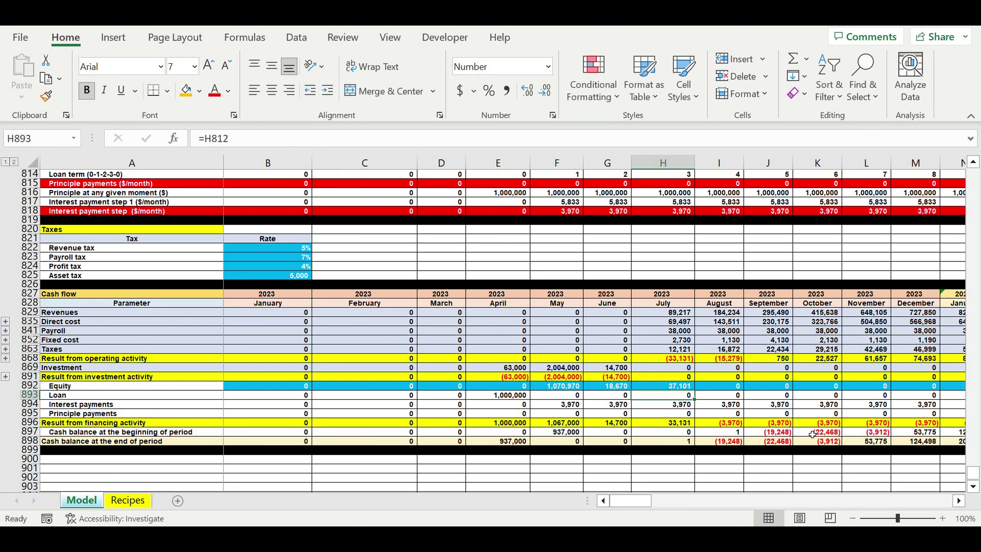
Set the August 2023 equity contribution in I892 to 19,248.
{"action": "left_click", "coordinate": [715, 435]}
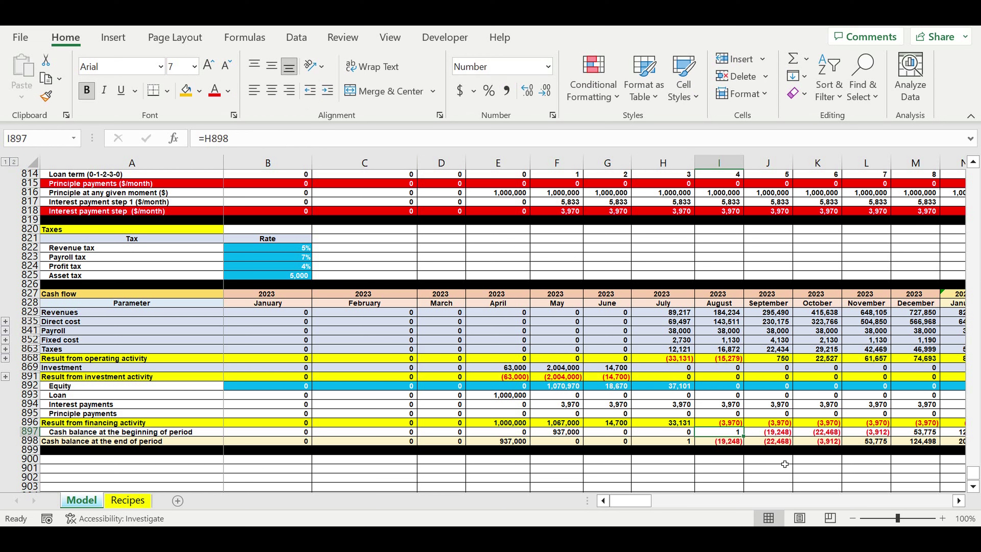
{"action": "left_click", "coordinate": [720, 389]}
{"action": "type", "text": "19,"}
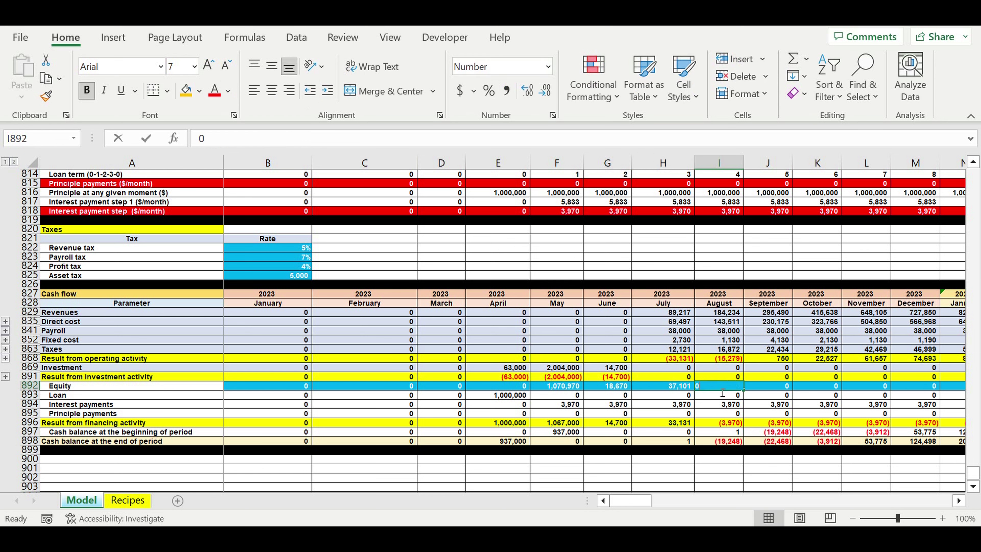
{"action": "type", "text": "248"}
{"action": "key", "text": "Return"}
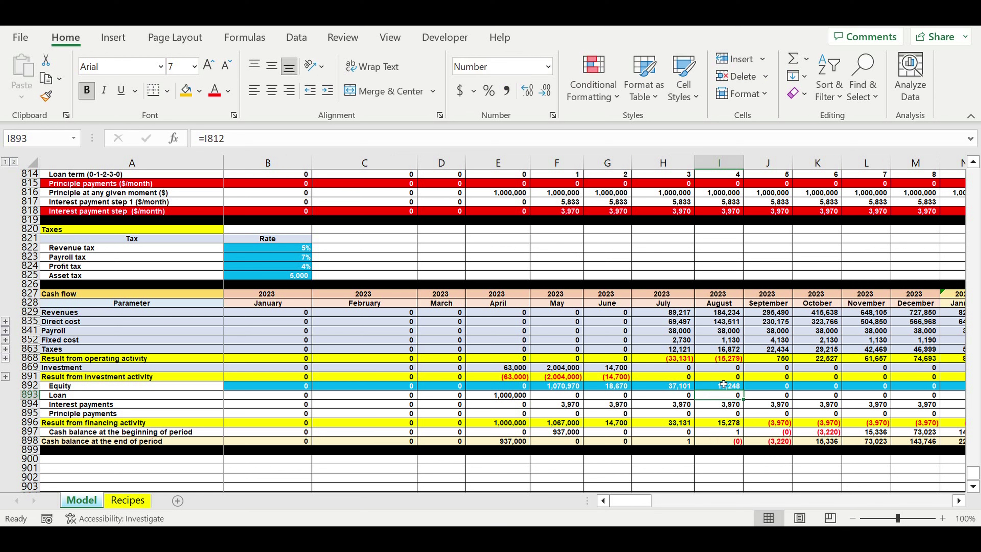
Adjust the August 2023 equity contribution in I892 to 19,249.
{"action": "left_click", "coordinate": [719, 386]}
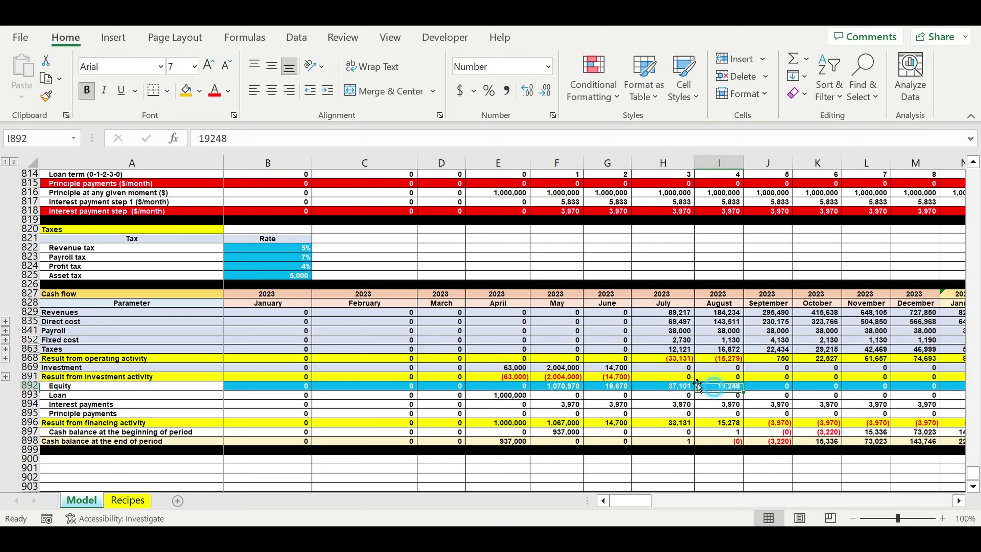
{"action": "left_click", "coordinate": [227, 140]}
{"action": "key", "text": "BackSpace"}
{"action": "type", "text": "9"}
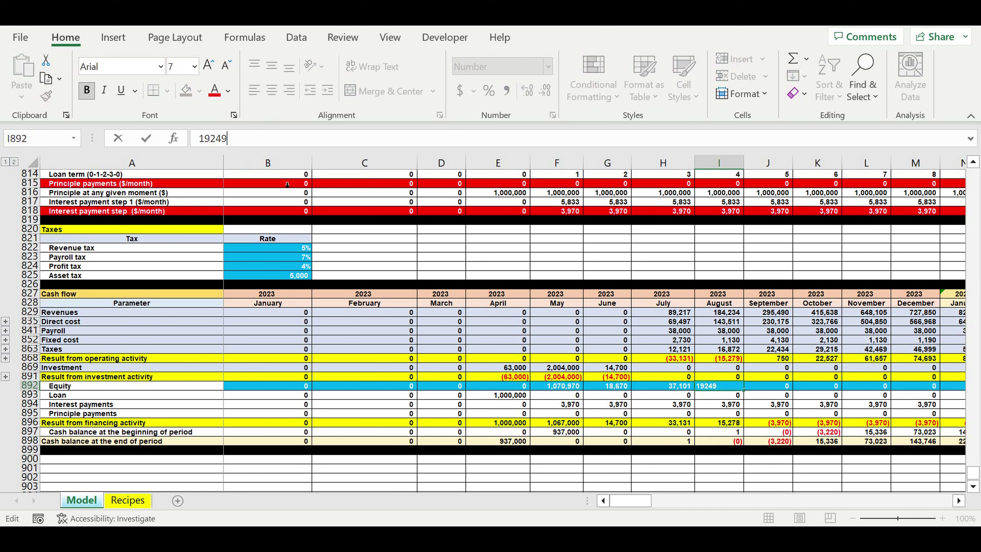
{"action": "key", "text": "Return"}
Set the September 2023 equity contribution in J892 to 3,220.
{"action": "left_click", "coordinate": [779, 386]}
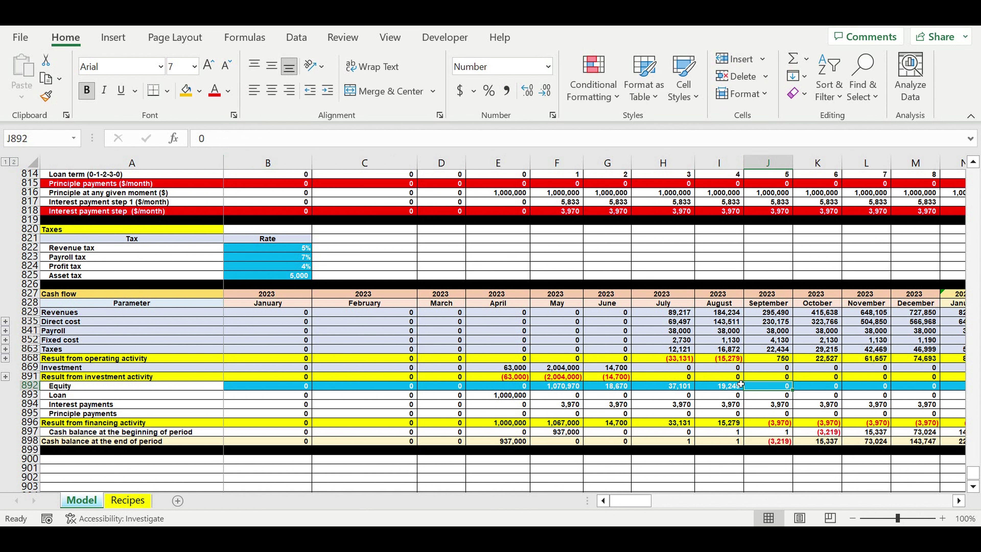
{"action": "type", "text": "322"}
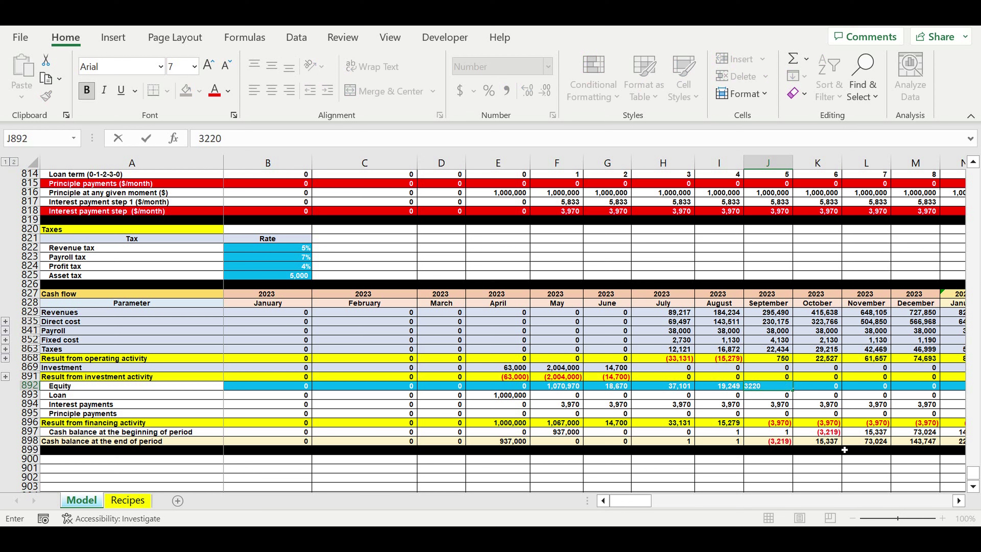
{"action": "key", "text": "Return"}
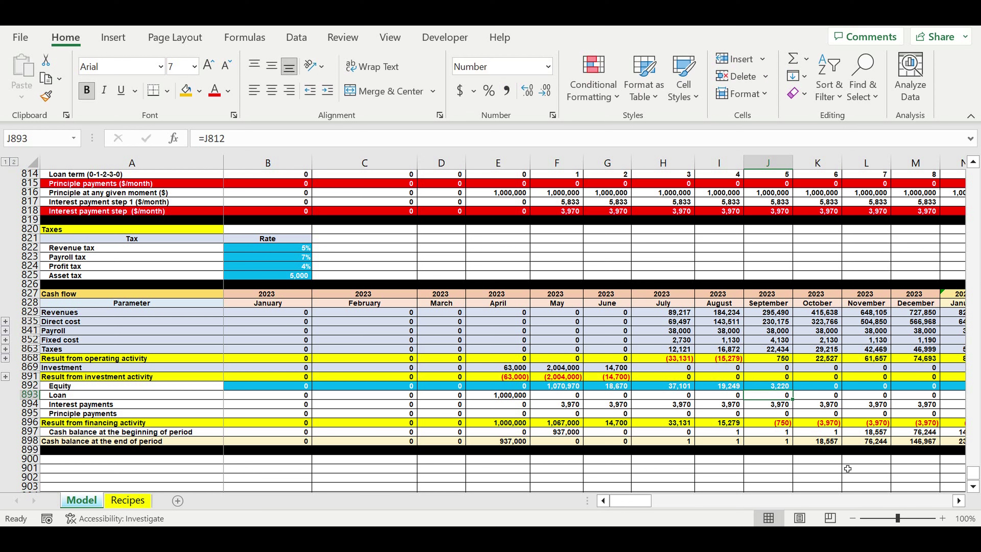
Try 3,219 as the September 2023 equity contribution in J892, and restore it to 3,220.
{"action": "left_click", "coordinate": [773, 441]}
{"action": "left_click", "coordinate": [768, 385]}
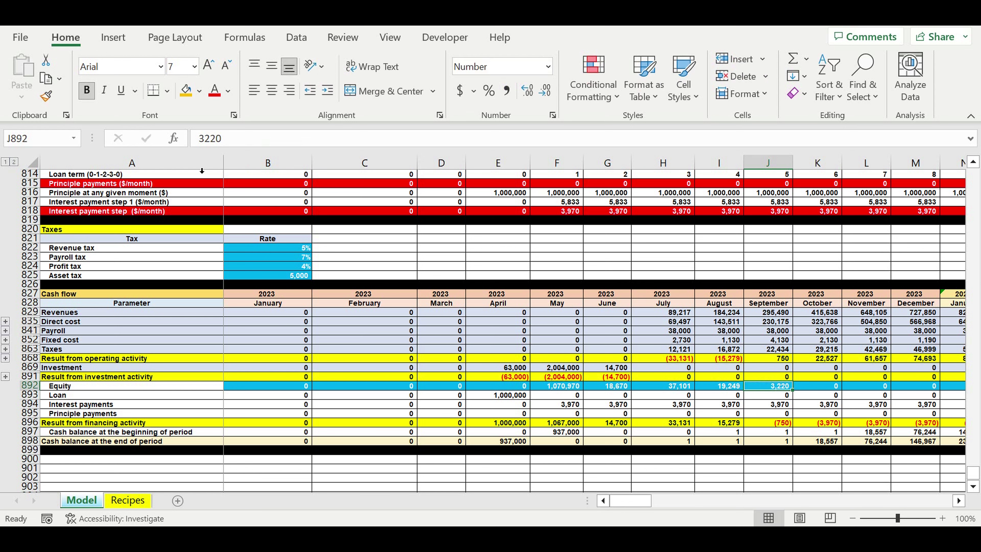
{"action": "left_click", "coordinate": [223, 141]}
{"action": "key", "text": "BackSpace"}
{"action": "key", "text": "BackSpace"}
{"action": "type", "text": "19"}
{"action": "key", "text": "ctrl+Return"}
{"action": "left_click", "coordinate": [217, 144]}
{"action": "key", "text": "BackSpace"}
{"action": "key", "text": "BackSpace"}
{"action": "type", "text": "20"}
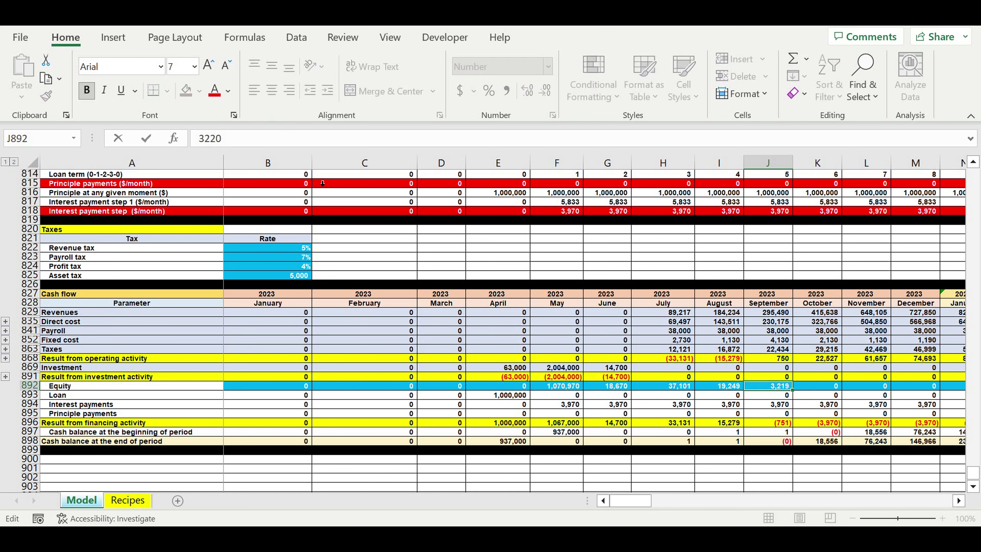
{"action": "key", "text": "ctrl+Return"}
Review the equity and loan totals in DR892 and DR893 at the end of the cash flow timeline.
{"action": "left_click", "coordinate": [827, 458]}
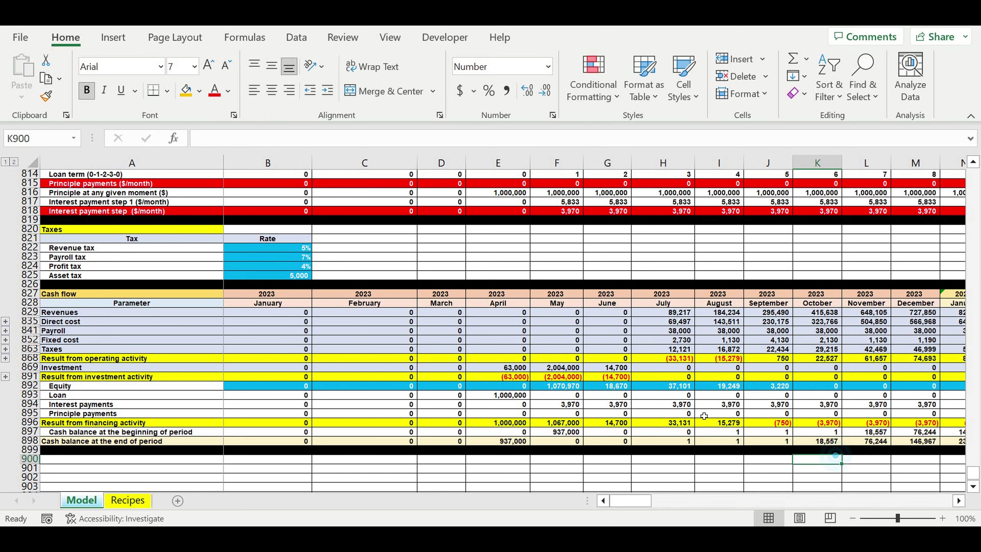
{"action": "left_click_drag", "start_coordinate": [630, 501], "coordinate": [969, 513]}
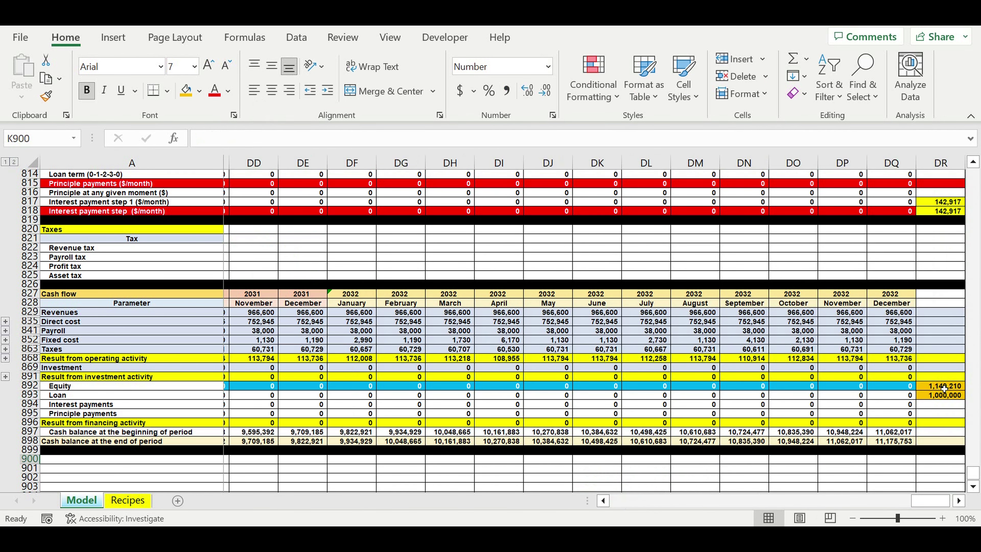
{"action": "left_click_drag", "start_coordinate": [943, 387], "coordinate": [939, 401]}
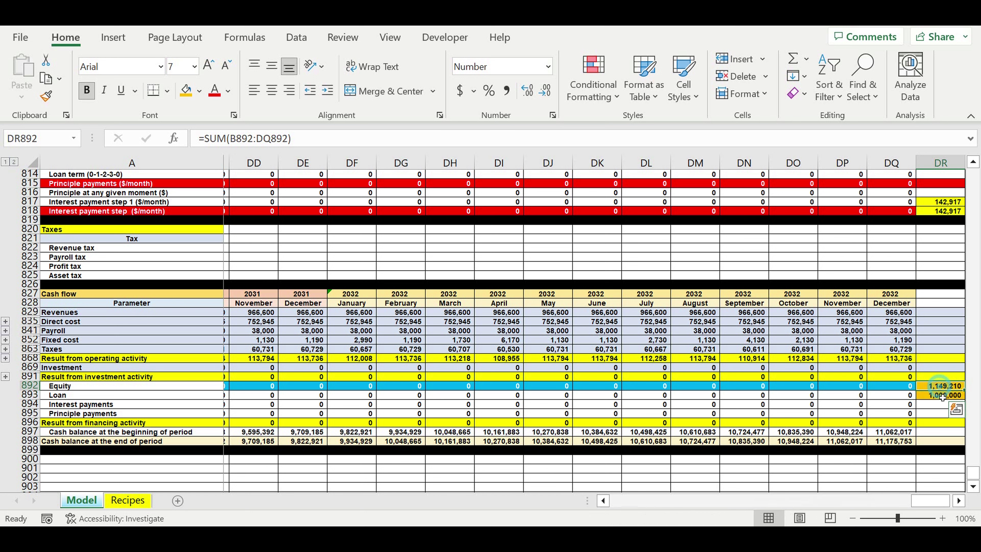
Title a new section "Financing needed" in A900, below the cash flow table.
{"action": "left_click_drag", "start_coordinate": [935, 505], "coordinate": [359, 446]}
{"action": "scroll", "coordinate": [167, 400], "scroll_direction": "down", "scroll_amount": 3}
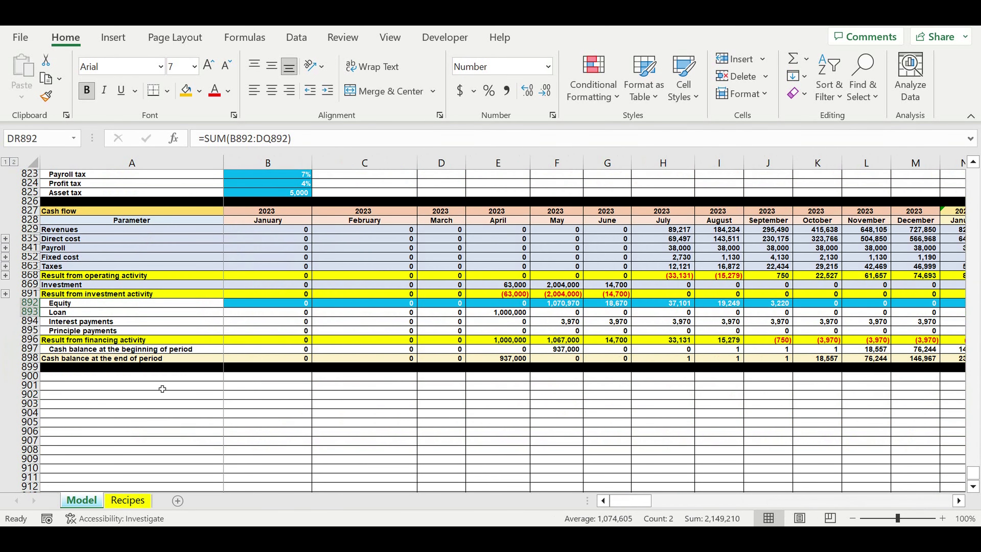
{"action": "left_click", "coordinate": [155, 381]}
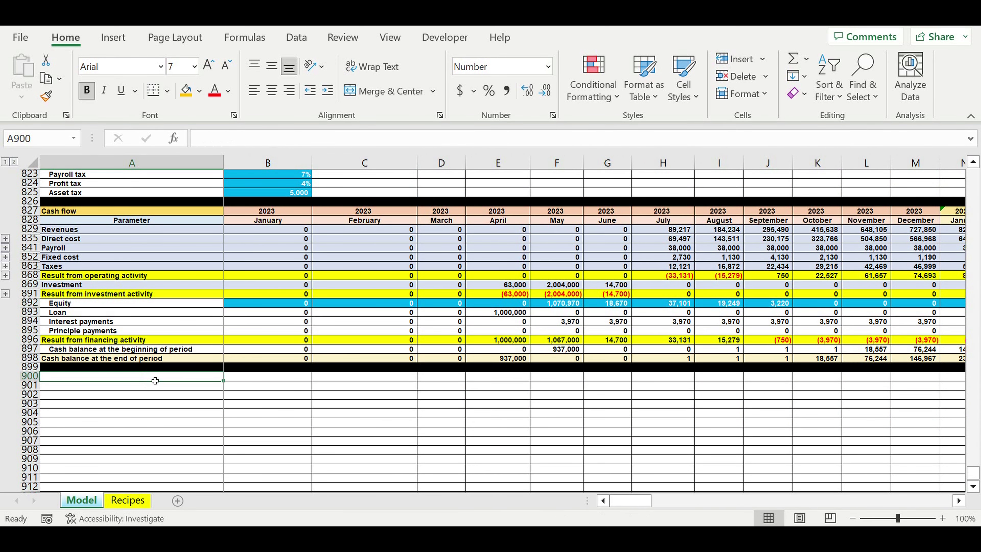
{"action": "type", "text": "Financing"}
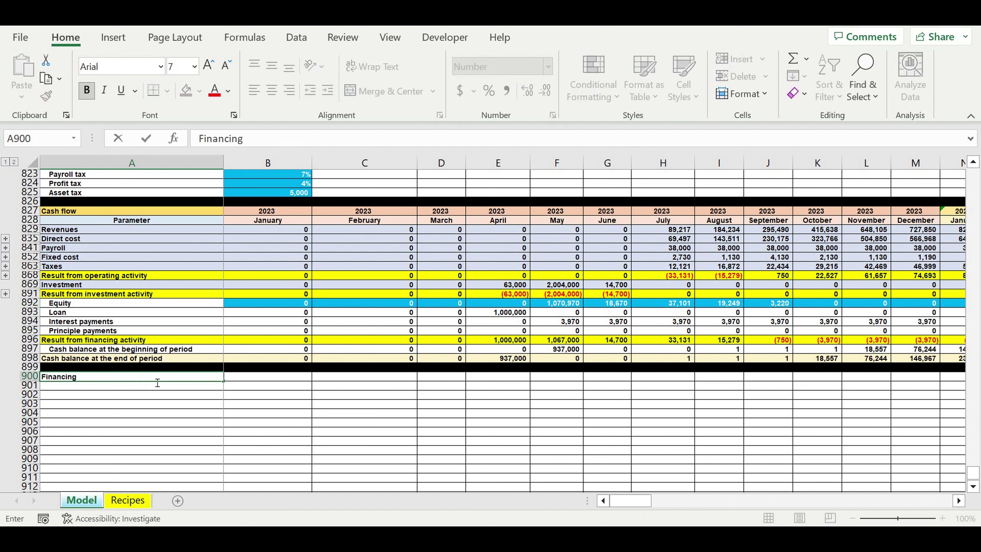
{"action": "type", "text": " needed"}
{"action": "key", "text": "Return"}
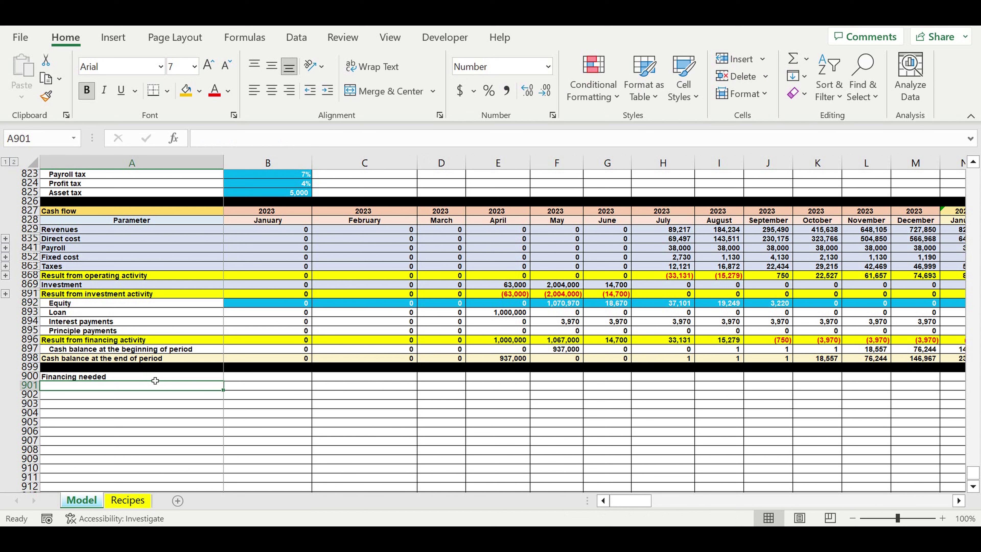
Add the column headers "Type of financing" in A901 and "Amount" in B901.
{"action": "type", "text": "Type"}
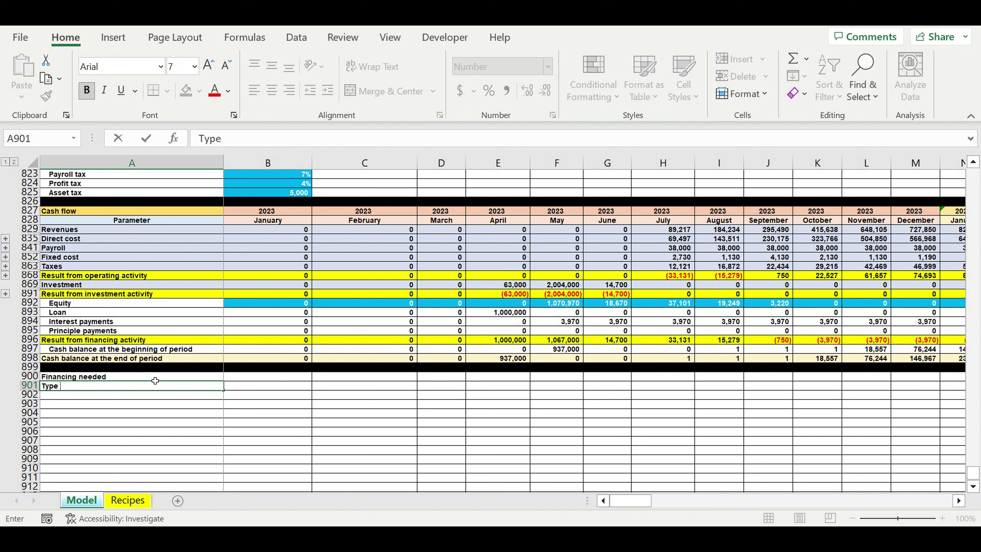
{"action": "type", "text": " of financing"}
{"action": "key", "text": "Return"}
{"action": "key", "text": "Up"}
{"action": "key", "text": "Right"}
{"action": "type", "text": "Amount"}
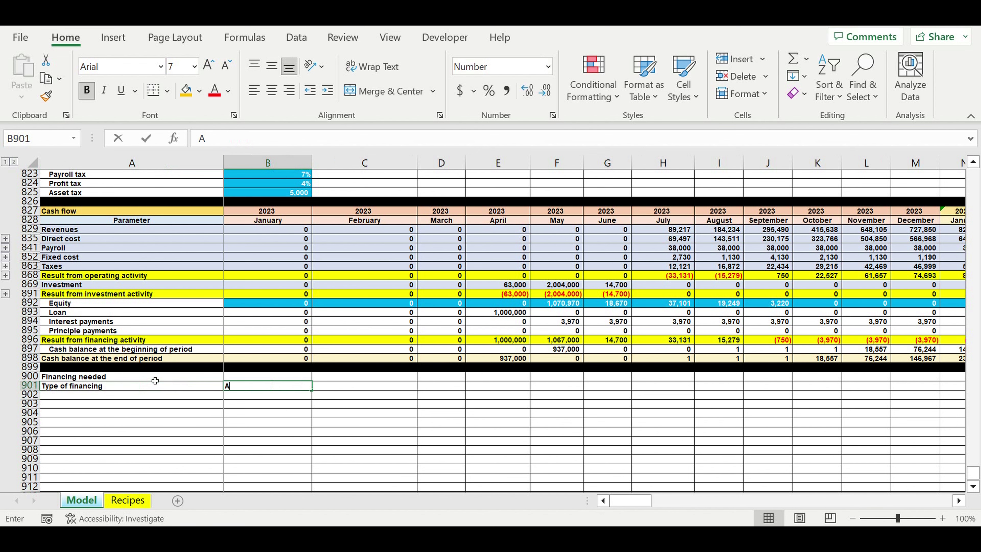
{"action": "key", "text": "Return"}
{"action": "key", "text": "Down"}
{"action": "key", "text": "Down"}
{"action": "key", "text": "Down"}
{"action": "key", "text": "Down"}
{"action": "key", "text": "Down"}
{"action": "key", "text": "Down"}
{"action": "key", "text": "Down"}
{"action": "key", "text": "Down"}
{"action": "key", "text": "Down"}
{"action": "key", "text": "Down"}
{"action": "key", "text": "Down"}
{"action": "key", "text": "Down"}
{"action": "key", "text": "Down"}
{"action": "key", "text": "Down"}
{"action": "key", "text": "Down"}
{"action": "key", "text": "Down"}
{"action": "key", "text": "Down"}
{"action": "key", "text": "Down"}
{"action": "key", "text": "Down"}
{"action": "key", "text": "Down"}
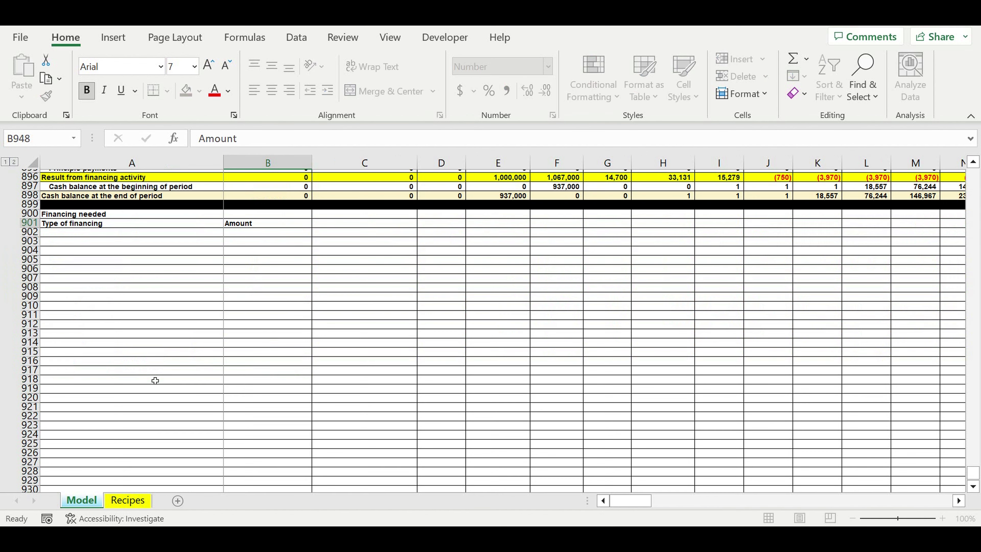
{"action": "scroll", "coordinate": [233, 339], "scroll_direction": "up", "scroll_amount": 20}
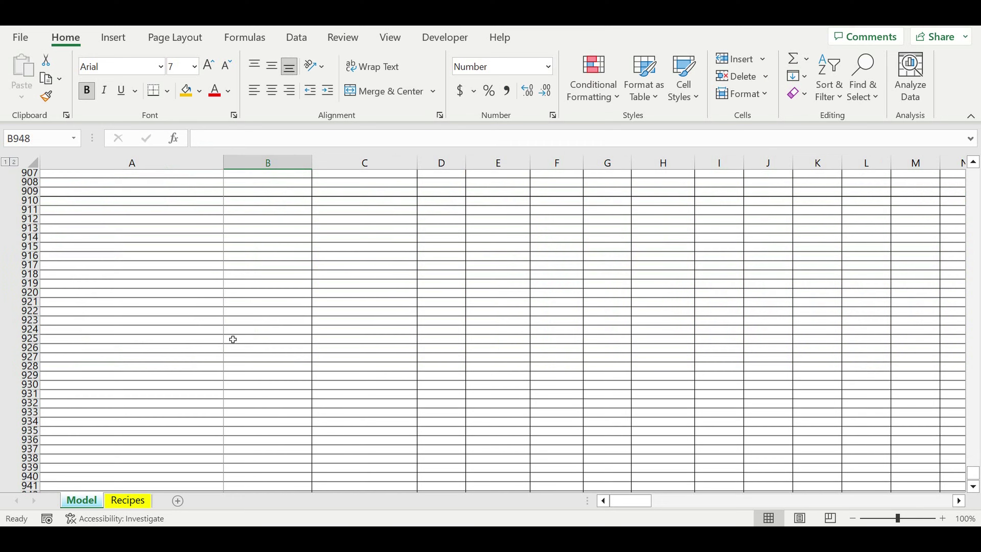
{"action": "scroll", "coordinate": [233, 339], "scroll_direction": "down", "scroll_amount": 5}
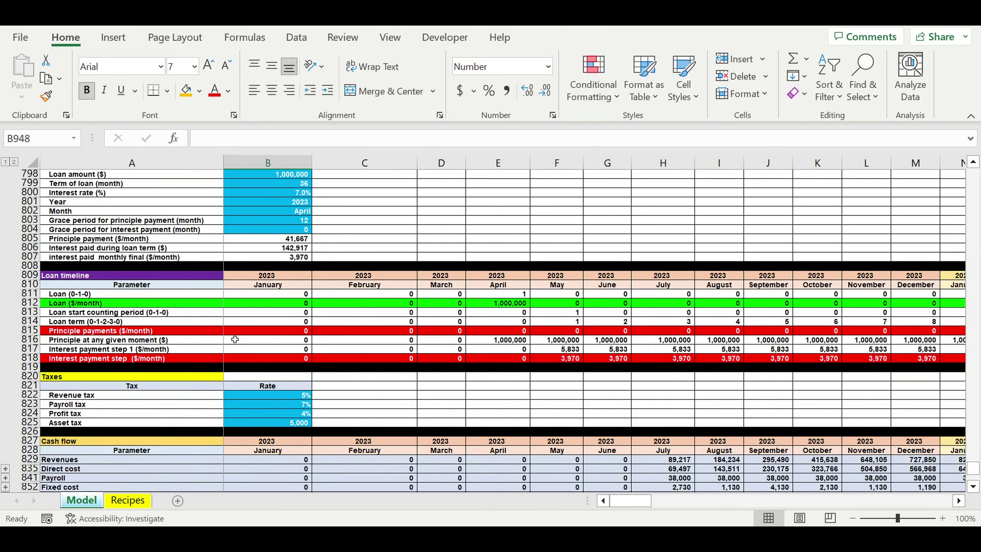
{"action": "scroll", "coordinate": [232, 341], "scroll_direction": "down", "scroll_amount": 7}
Give the "Financing needed" title in A900 a blue fill and white font.
{"action": "left_click", "coordinate": [230, 423]}
{"action": "left_click", "coordinate": [176, 360]}
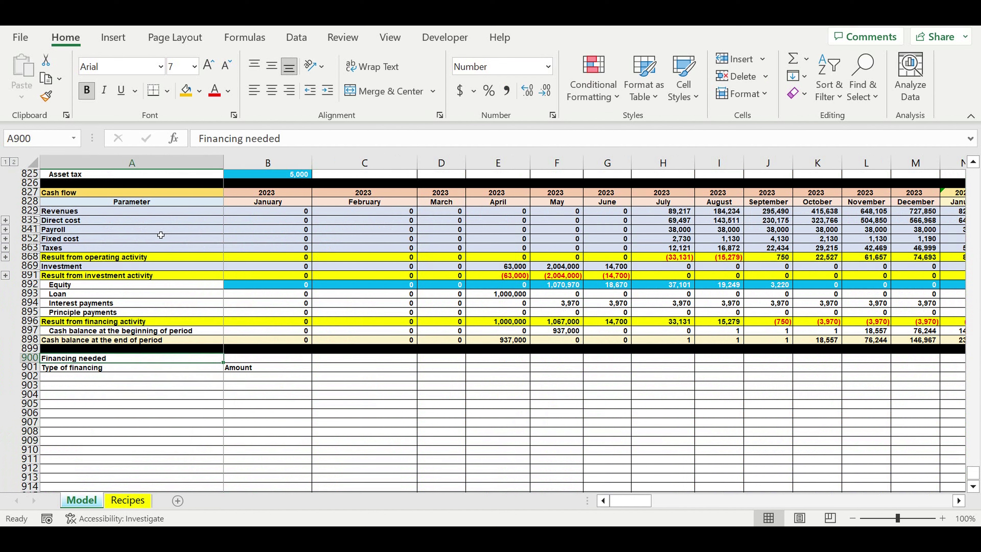
{"action": "left_click", "coordinate": [204, 91]}
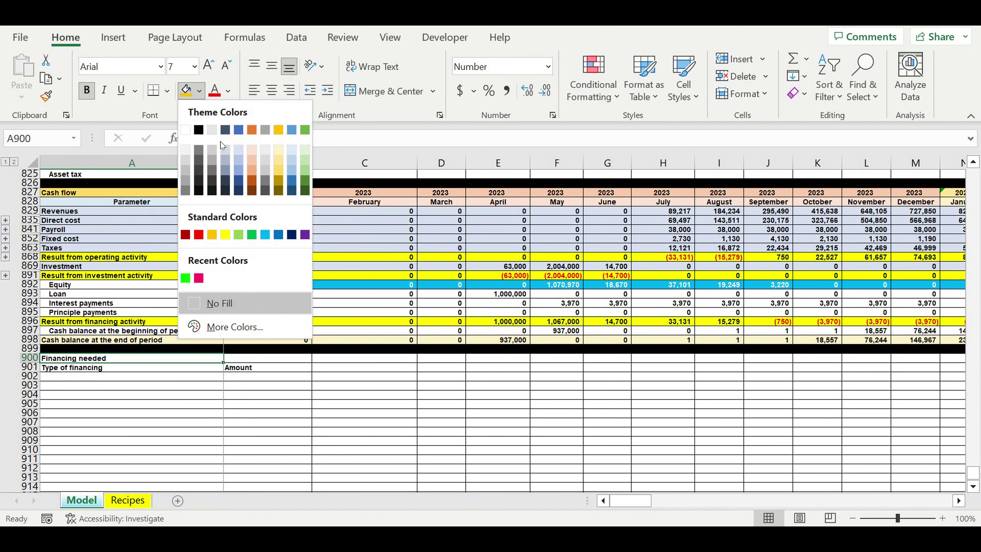
{"action": "left_click", "coordinate": [281, 236]}
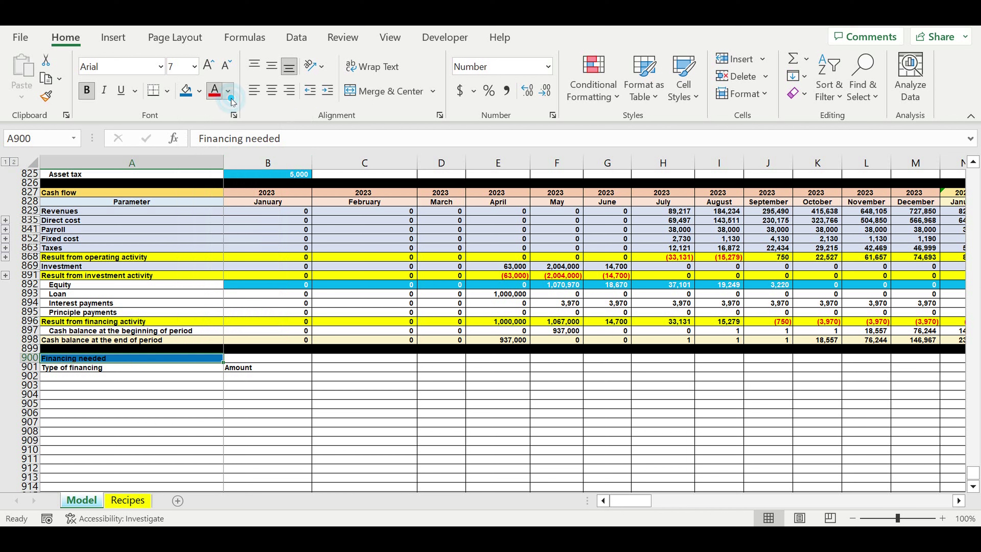
{"action": "left_click", "coordinate": [228, 90]}
{"action": "left_click", "coordinate": [215, 153]}
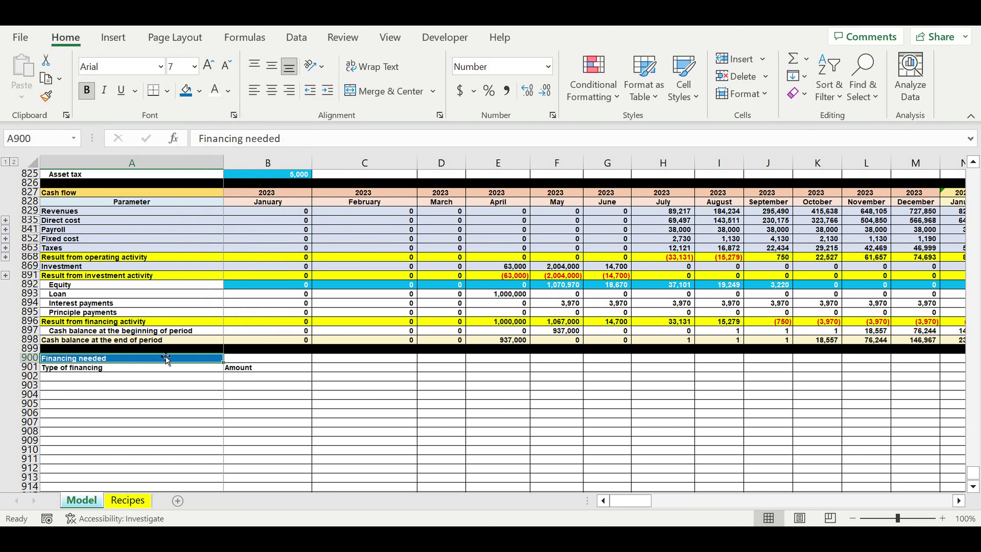
Center the headers in A901:B901 and give them a light blue fill.
{"action": "left_click", "coordinate": [219, 413]}
{"action": "left_click_drag", "start_coordinate": [244, 368], "coordinate": [209, 367]}
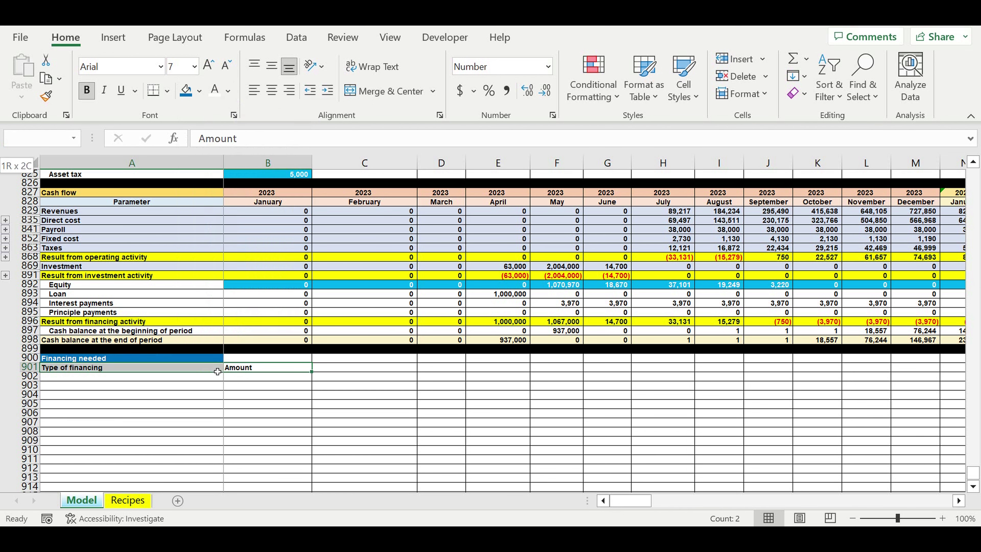
{"action": "left_click", "coordinate": [272, 91]}
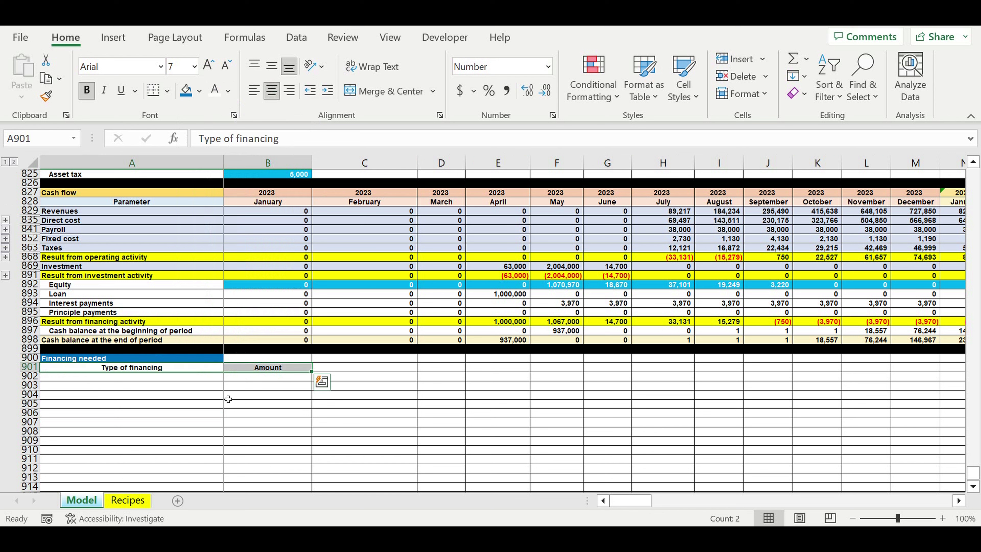
{"action": "left_click", "coordinate": [200, 91]}
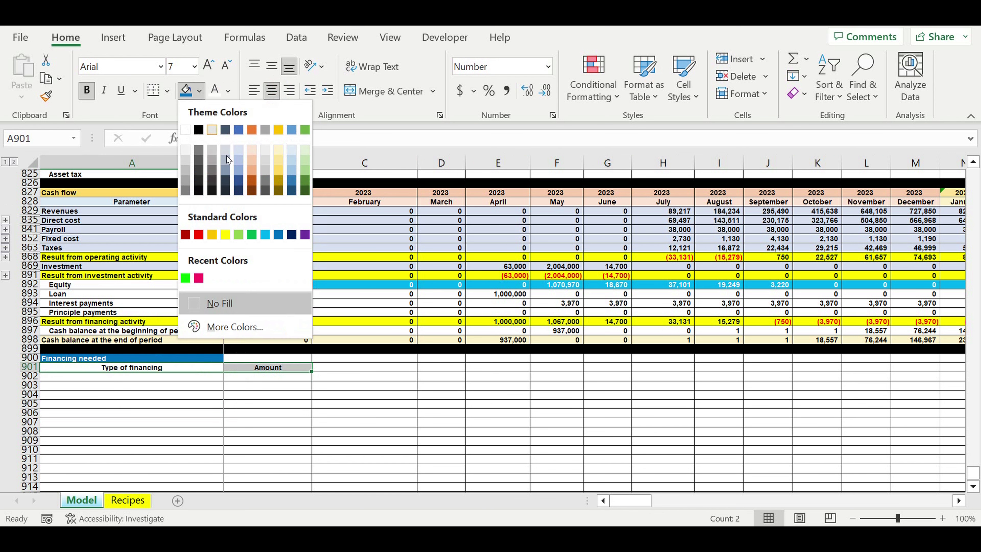
{"action": "left_click", "coordinate": [240, 155]}
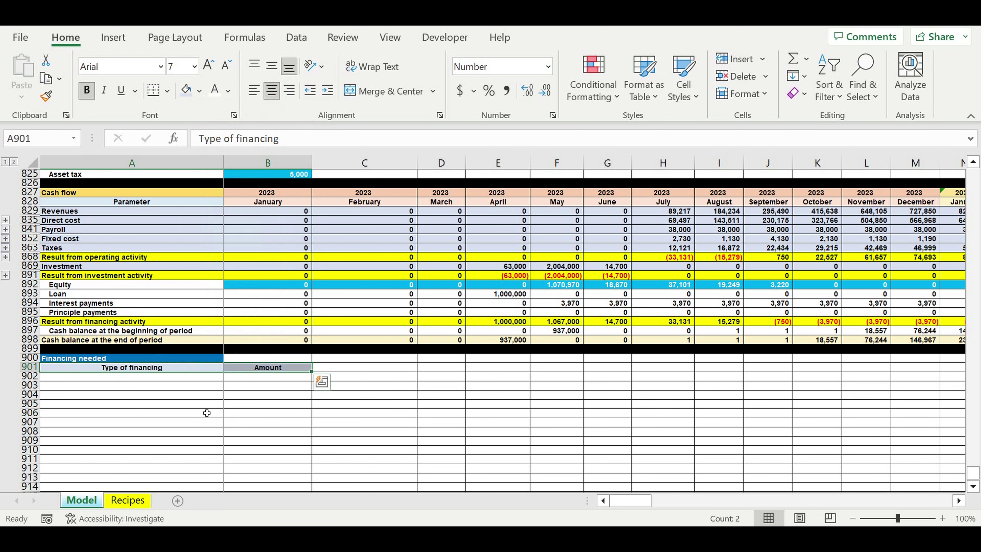
Link A902 to the Equity label in A892 and A903 to the Loan label in A893.
{"action": "left_click", "coordinate": [198, 378]}
{"action": "type", "text": "="}
{"action": "left_click", "coordinate": [78, 287]}
{"action": "key", "text": "Return"}
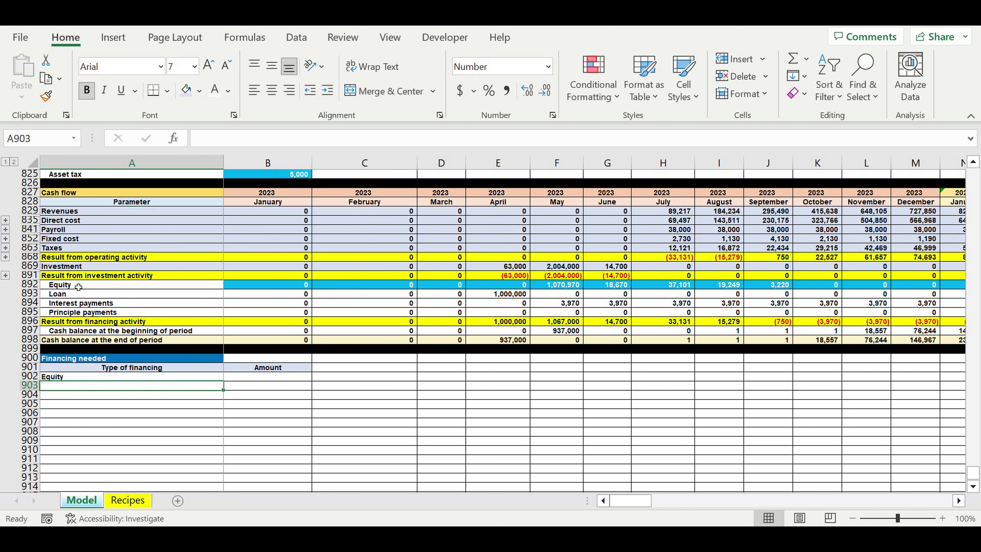
{"action": "type", "text": "="}
{"action": "left_click", "coordinate": [85, 295]}
{"action": "key", "text": "Return"}
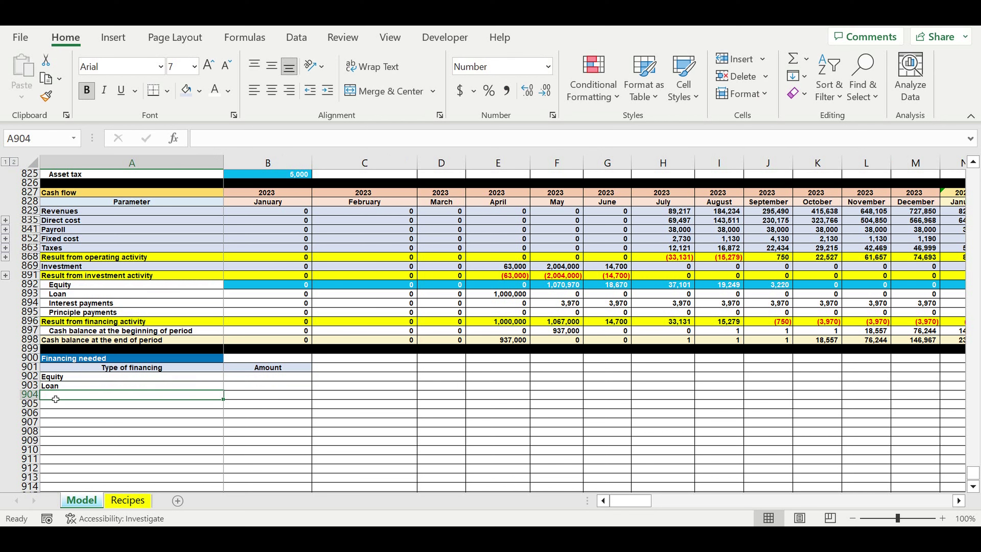
{"action": "type", "text": "AL "}
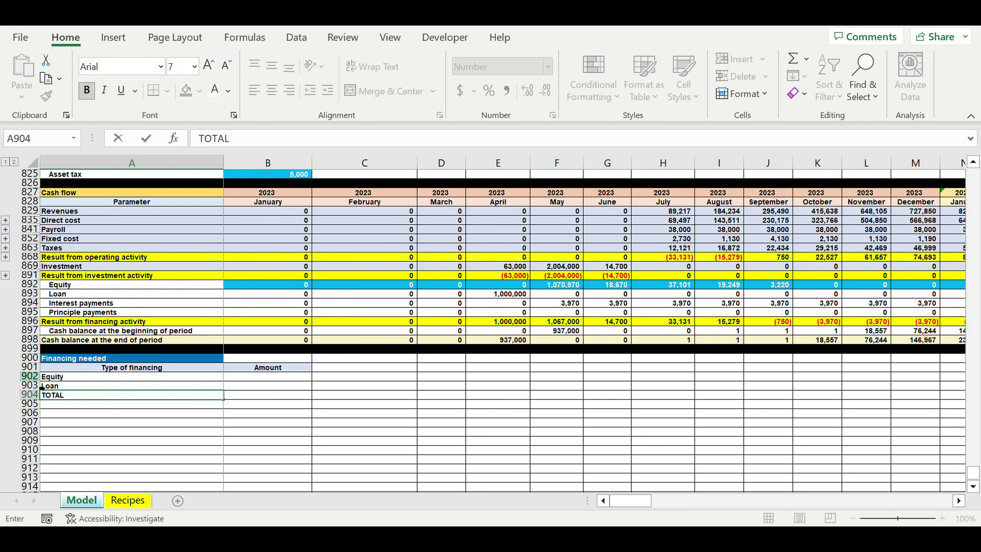
{"action": "type", "text": "FINANCING NEEDED"}
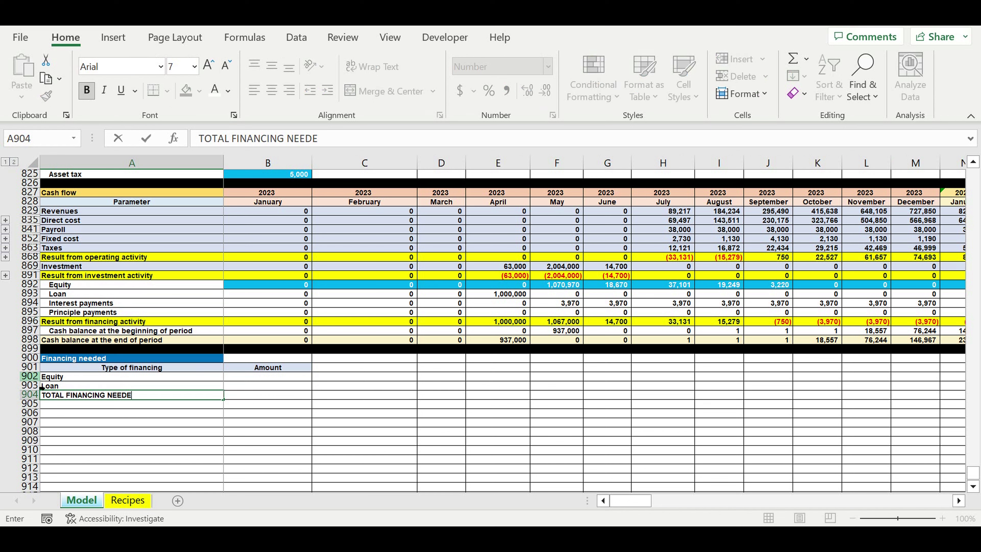
{"action": "key", "text": "BackSpace"}
{"action": "key", "text": "BackSpace"}
{"action": "key", "text": "BackSpace"}
{"action": "key", "text": "BackSpace"}
{"action": "key", "text": "BackSpace"}
{"action": "key", "text": "BackSpace"}
{"action": "key", "text": "BackSpace"}
{"action": "key", "text": "BackSpace"}
{"action": "key", "text": "BackSpace"}
{"action": "key", "text": "BackSpace"}
{"action": "key", "text": "BackSpace"}
{"action": "key", "text": "BackSpace"}
{"action": "key", "text": "BackSpace"}
{"action": "key", "text": "BackSpace"}
{"action": "key", "text": "BackSpace"}
{"action": "key", "text": "BackSpace"}
{"action": "key", "text": "BackSpace"}
{"action": "key", "text": "BackSpace"}
{"action": "key", "text": "BackSpace"}
{"action": "key", "text": "BackSpace"}
{"action": "type", "text": "tOT"}
{"action": "key", "text": "BackSpace"}
{"action": "key", "text": "BackSpace"}
{"action": "key", "text": "BackSpace"}
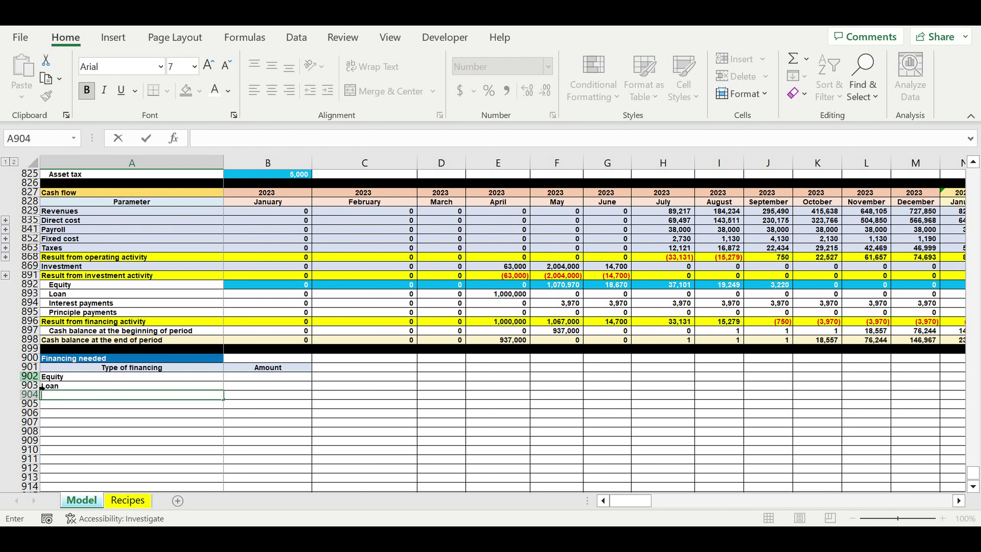
Label A904 "Total financing needed" below the Loan row.
{"action": "type", "text": "T"}
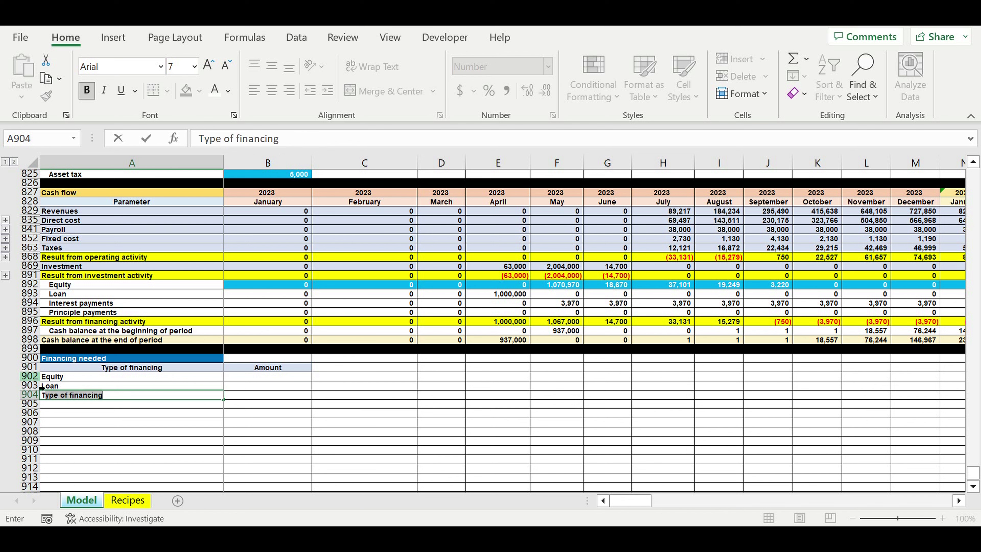
{"action": "type", "text": "otal financing needed"}
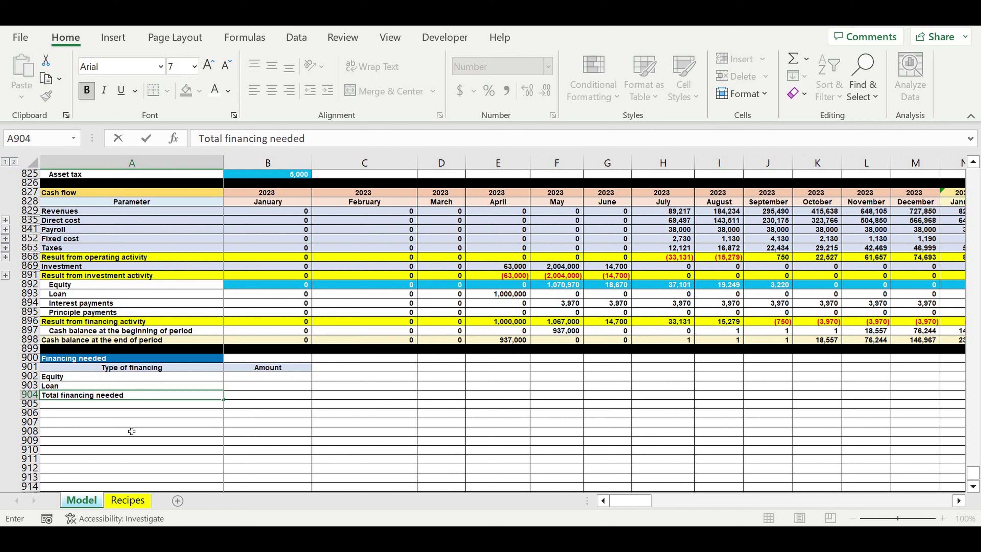
{"action": "left_click", "coordinate": [275, 422]}
{"action": "left_click", "coordinate": [253, 394]}
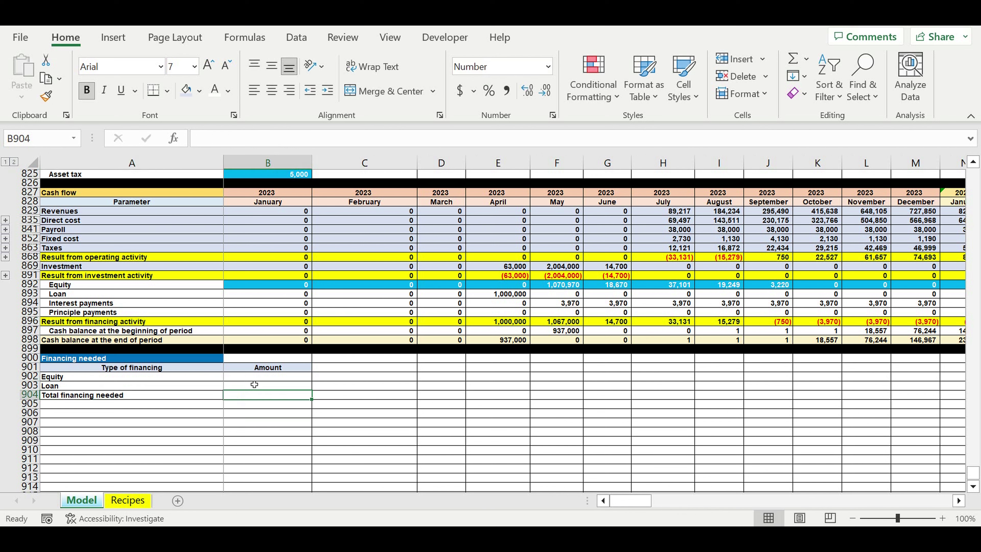
Link B902 to the equity total at the far end of row 892 and fill the formula down to the Loan amount in B903.
{"action": "left_click", "coordinate": [254, 379]}
{"action": "type", "text": "="}
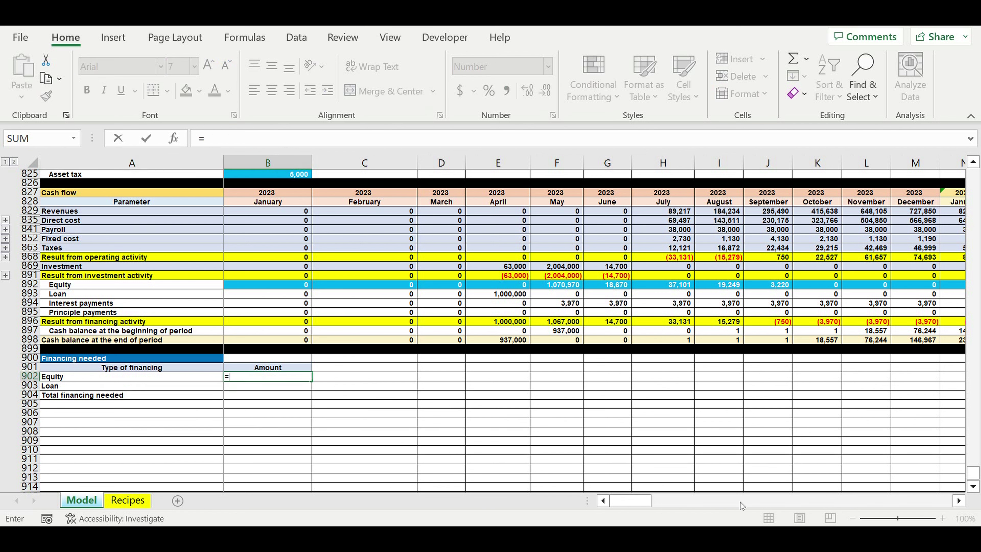
{"action": "left_click_drag", "start_coordinate": [637, 500], "coordinate": [931, 501]}
{"action": "left_click", "coordinate": [941, 284]}
{"action": "key", "text": "Return"}
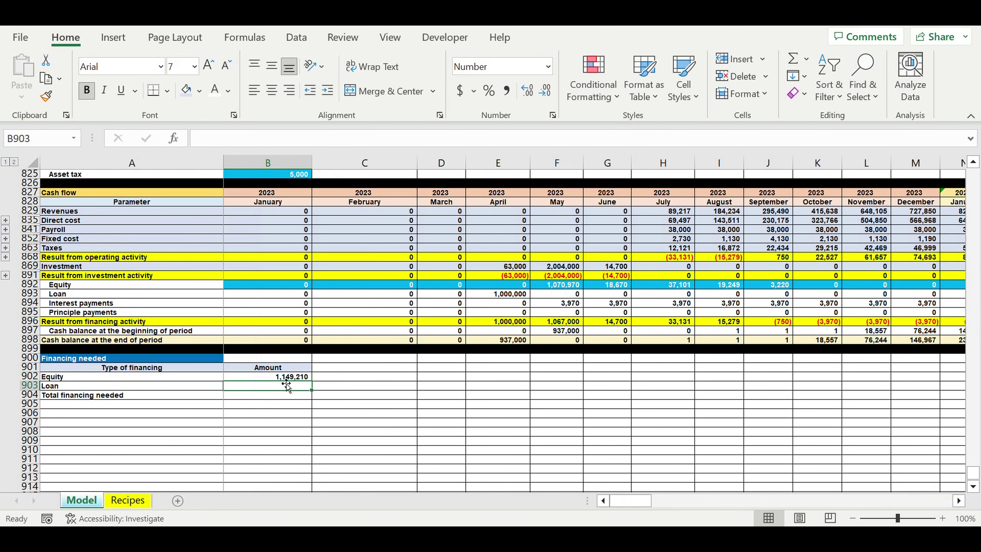
{"action": "left_click", "coordinate": [283, 378]}
{"action": "left_click_drag", "start_coordinate": [311, 381], "coordinate": [314, 393]}
Calculate the total financing needed in B904 with the formula =B902+B903.
{"action": "left_click", "coordinate": [283, 396]}
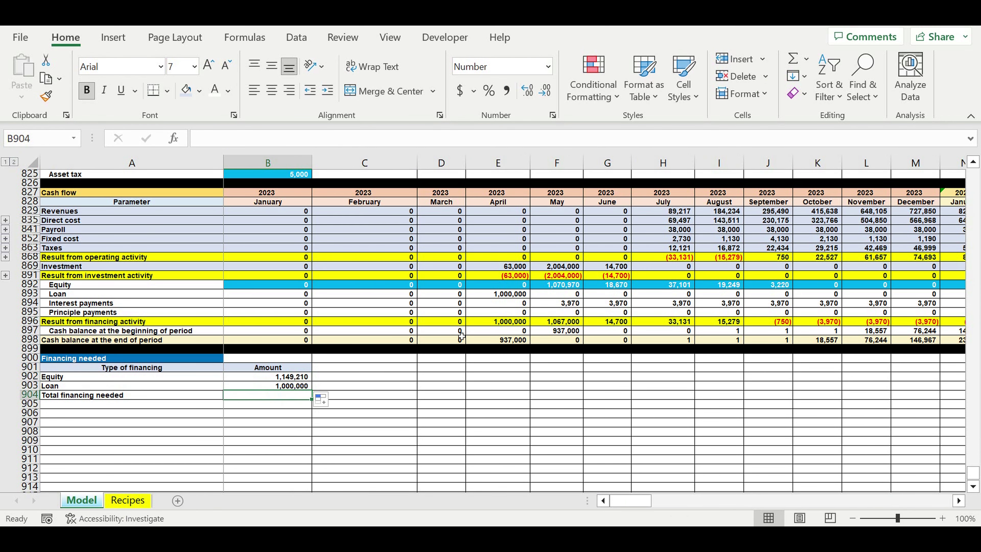
{"action": "type", "text": "="}
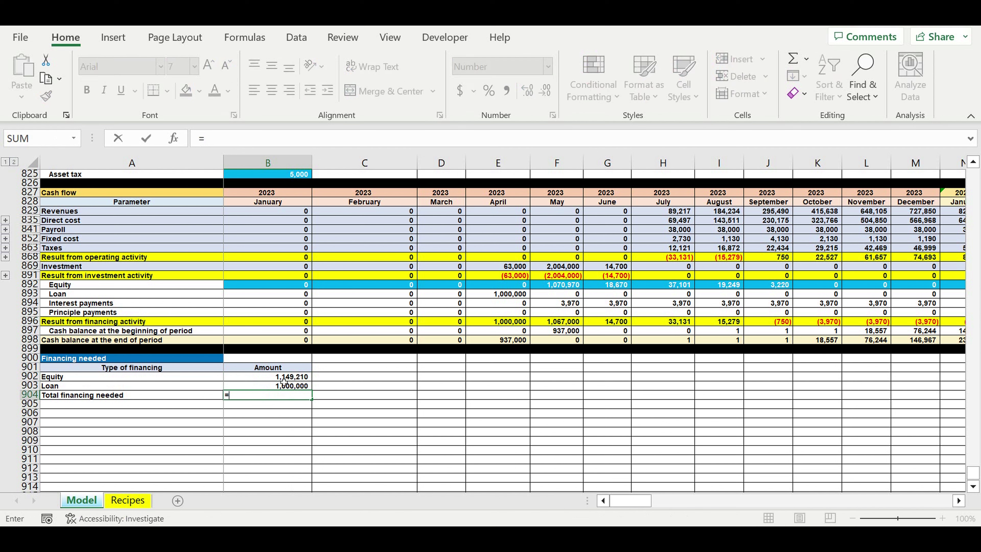
{"action": "left_click", "coordinate": [280, 380]}
{"action": "type", "text": "+"}
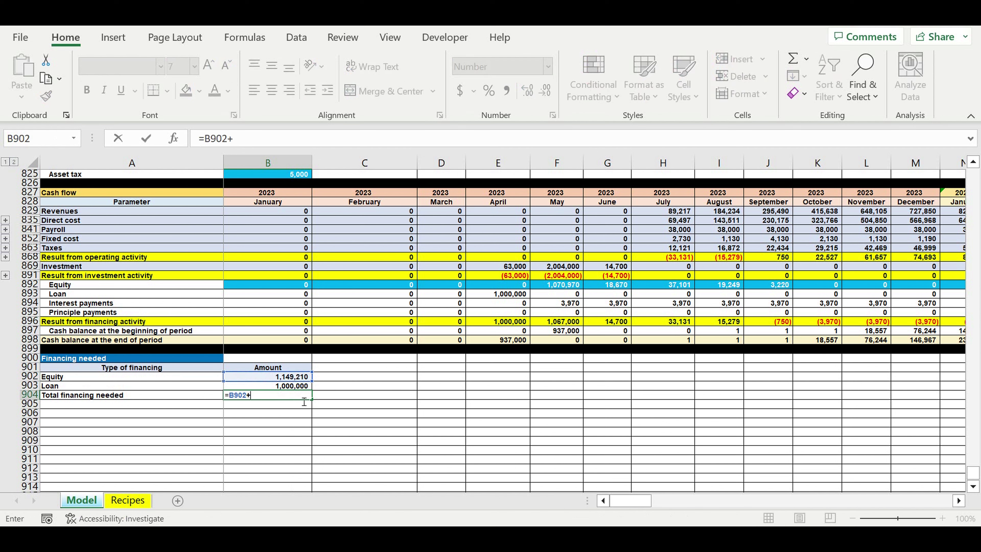
{"action": "left_click", "coordinate": [286, 386]}
{"action": "key", "text": "Return"}
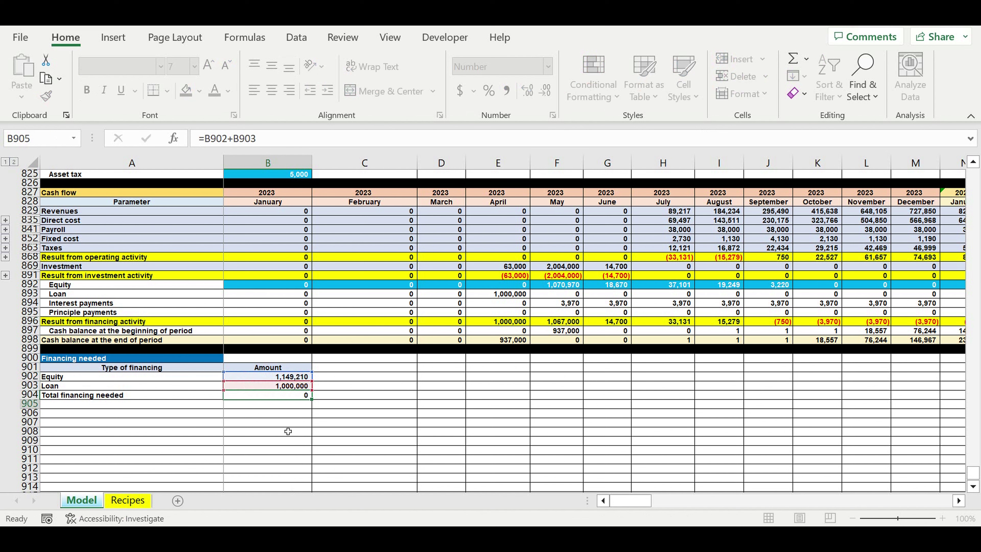
Fill the total row A904:B904 yellow and indent the Equity and Loan labels in A902:A903.
{"action": "left_click_drag", "start_coordinate": [216, 397], "coordinate": [266, 396]}
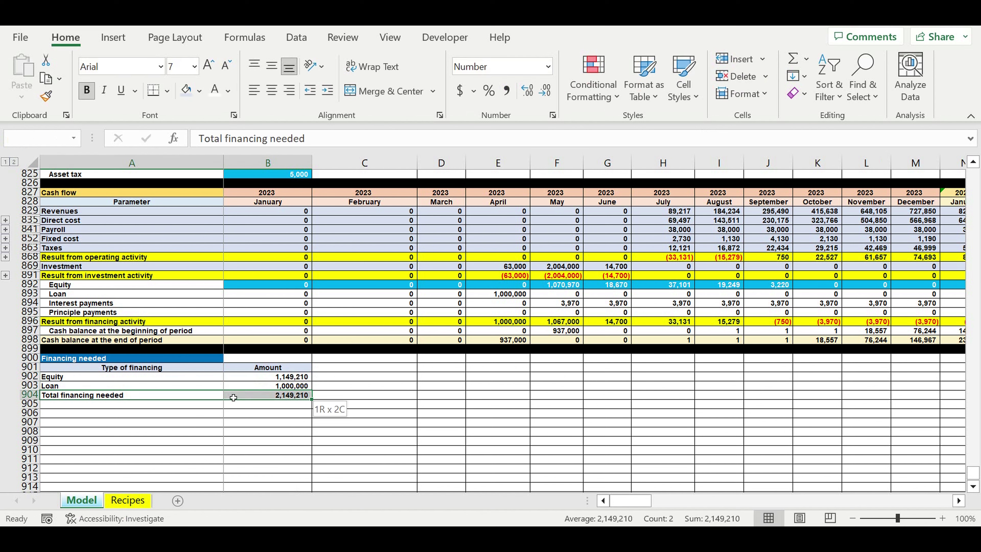
{"action": "left_click", "coordinate": [200, 91]}
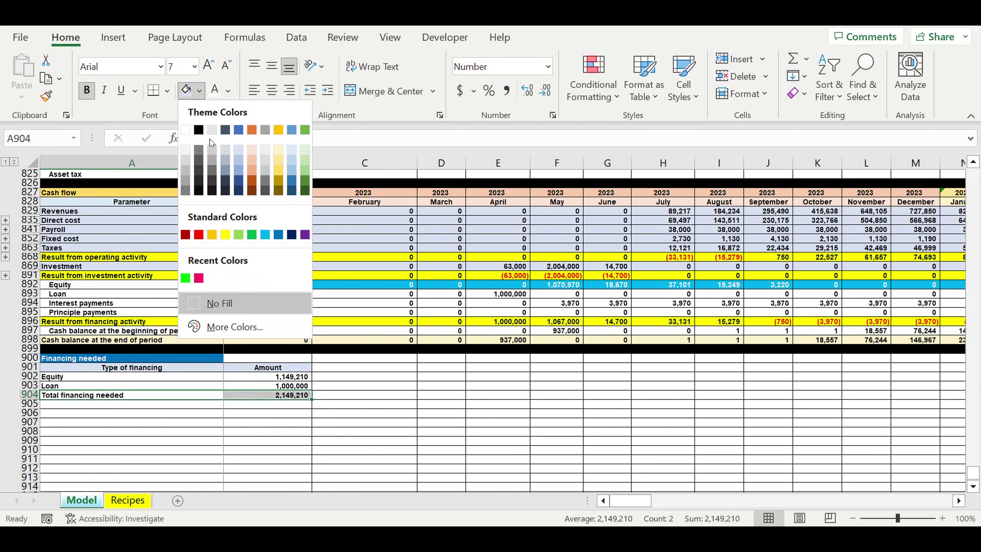
{"action": "left_click", "coordinate": [225, 235]}
{"action": "left_click_drag", "start_coordinate": [70, 376], "coordinate": [70, 386]}
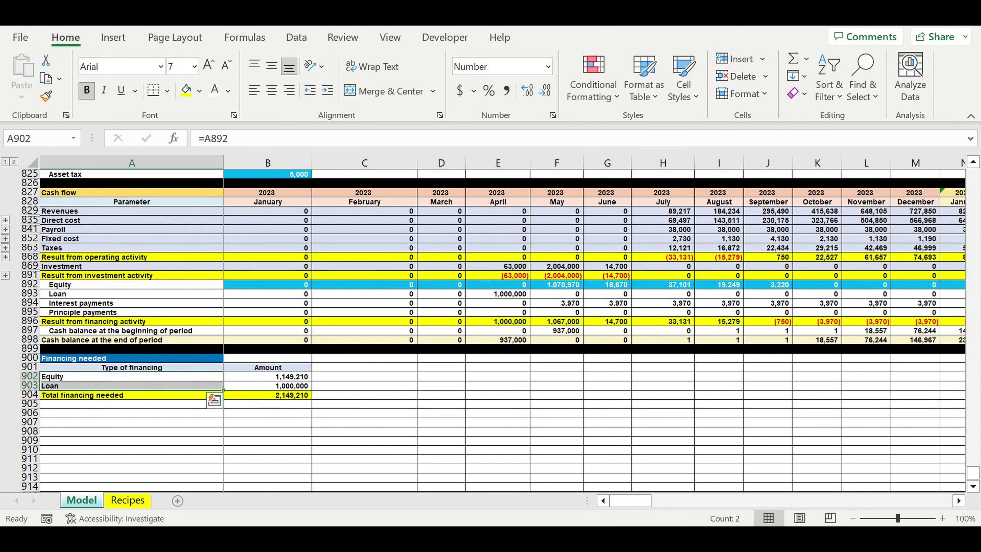
{"action": "left_click", "coordinate": [328, 90]}
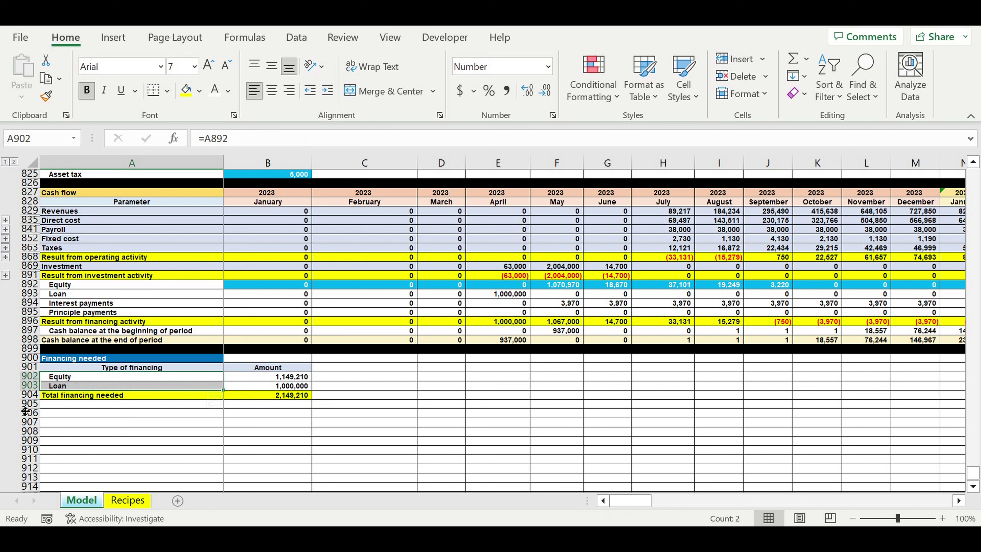
Fill the whole row 905 black as a separator below the "Financing needed" table.
{"action": "left_click", "coordinate": [28, 404]}
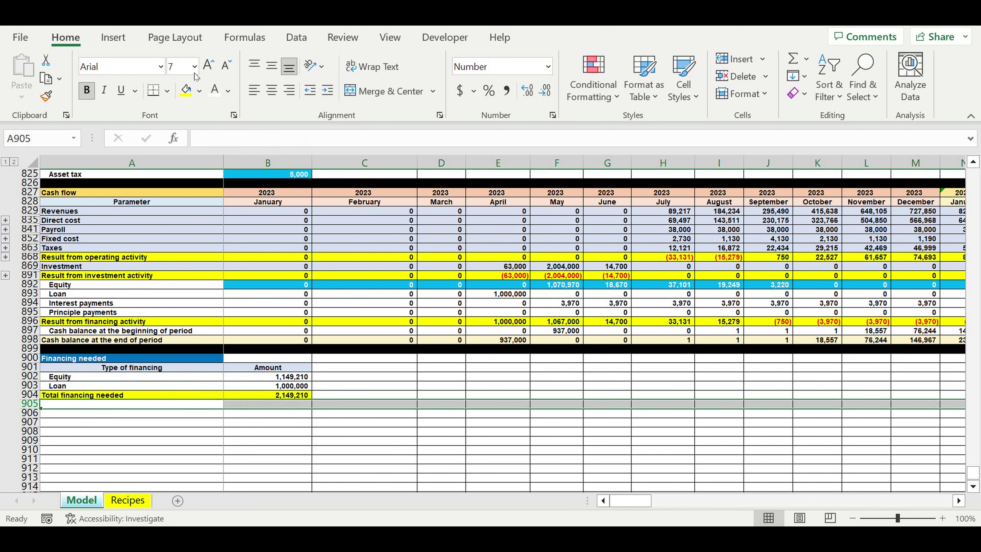
{"action": "left_click", "coordinate": [203, 94]}
{"action": "left_click", "coordinate": [204, 126]}
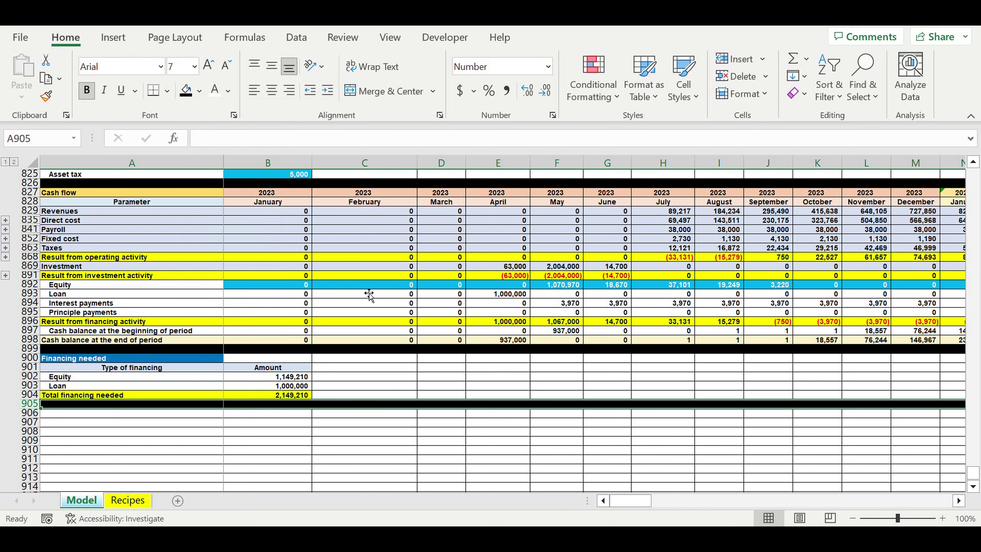
{"action": "left_click", "coordinate": [573, 368]}
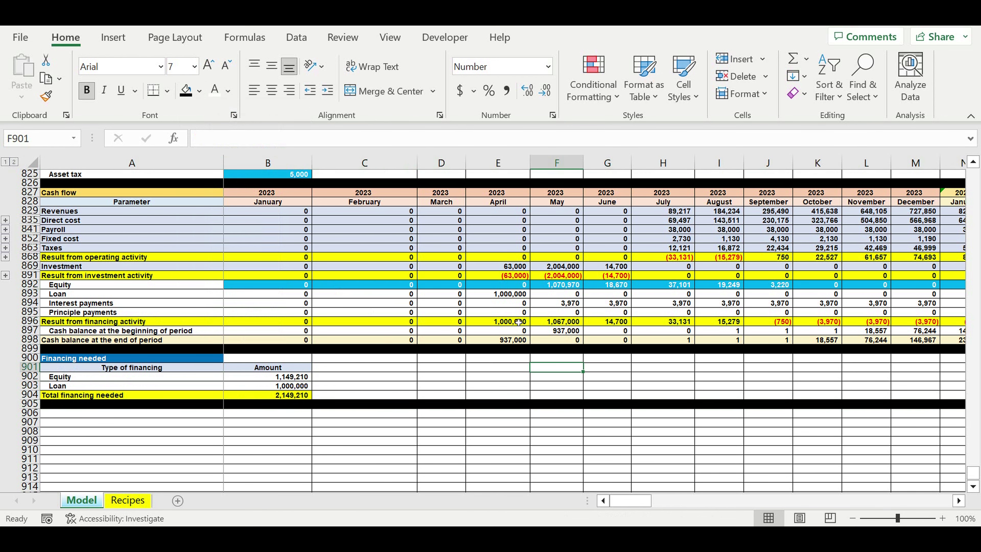
{"action": "left_click", "coordinate": [268, 396]}
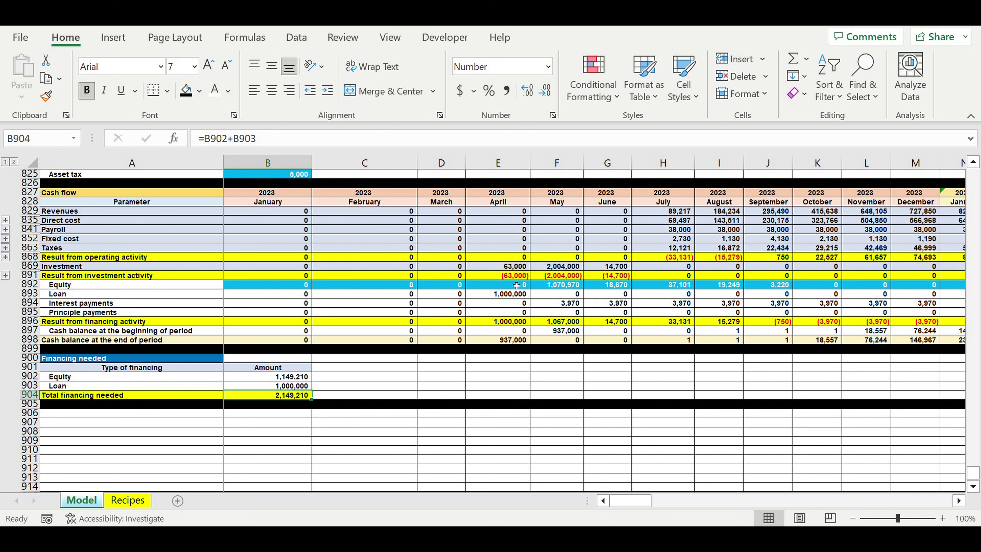
{"action": "left_click_drag", "start_coordinate": [517, 289], "coordinate": [805, 289]}
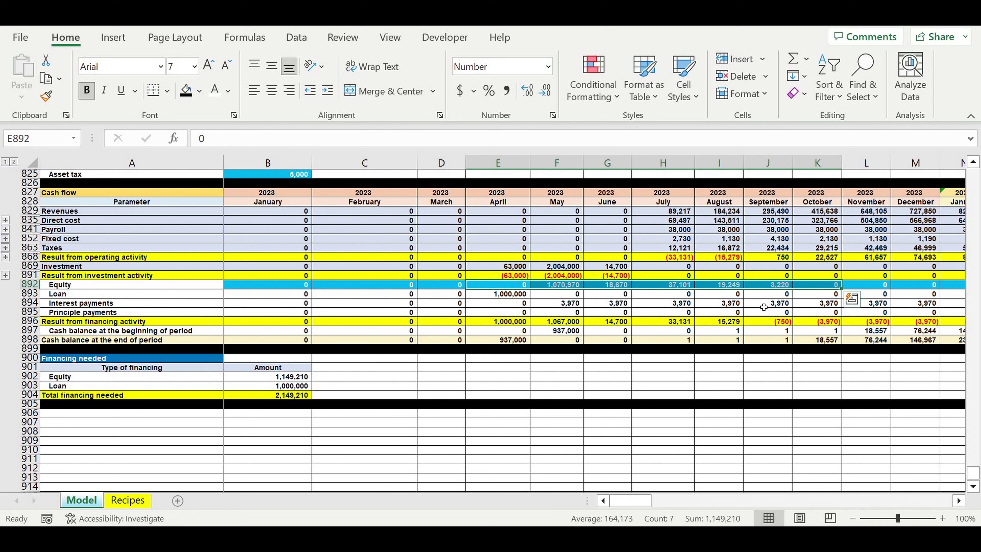
{"action": "left_click", "coordinate": [289, 395]}
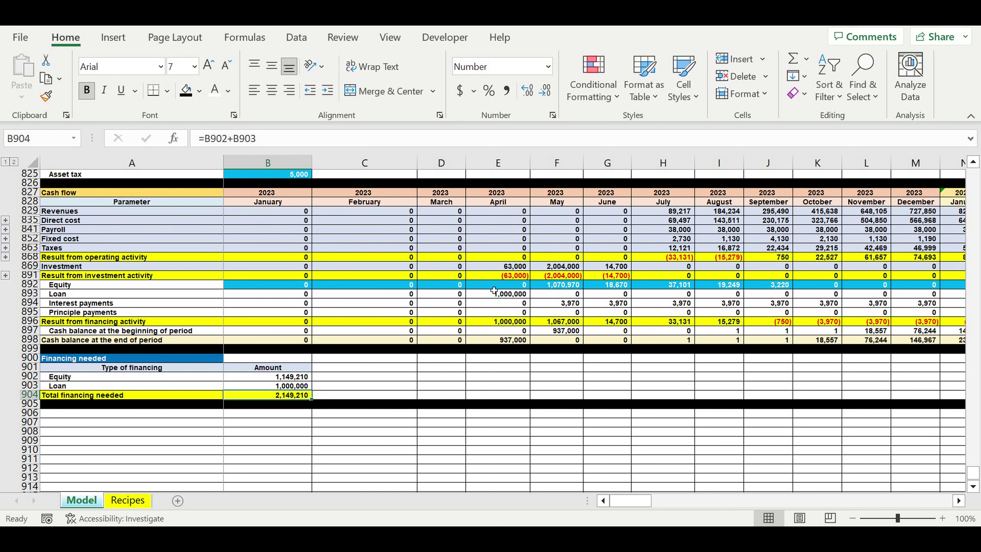
Reset the monthly equity amounts to 0 by filling the value of E892 across through September in row 892.
{"action": "left_click", "coordinate": [507, 288]}
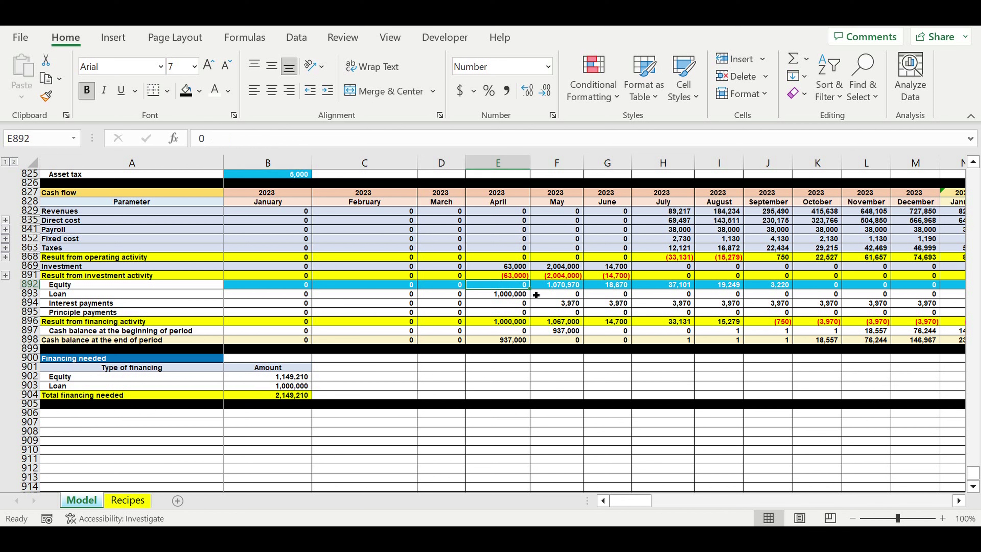
{"action": "left_click_drag", "start_coordinate": [536, 295], "coordinate": [772, 298]}
{"action": "left_click", "coordinate": [738, 395]}
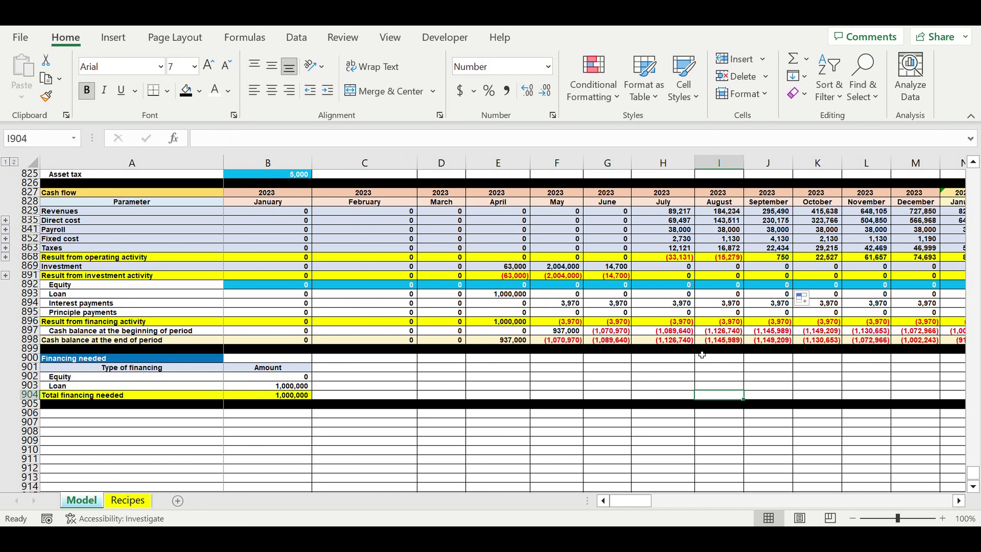
{"action": "left_click", "coordinate": [626, 285]}
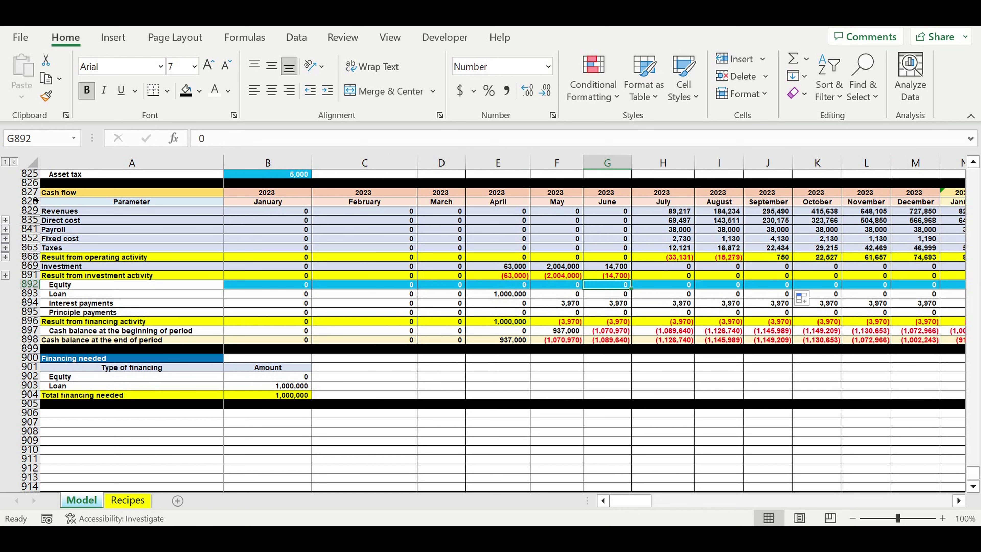
Copy the cash flow header rows 827:828 and paste them starting at A906.
{"action": "left_click_drag", "start_coordinate": [26, 193], "coordinate": [26, 202]}
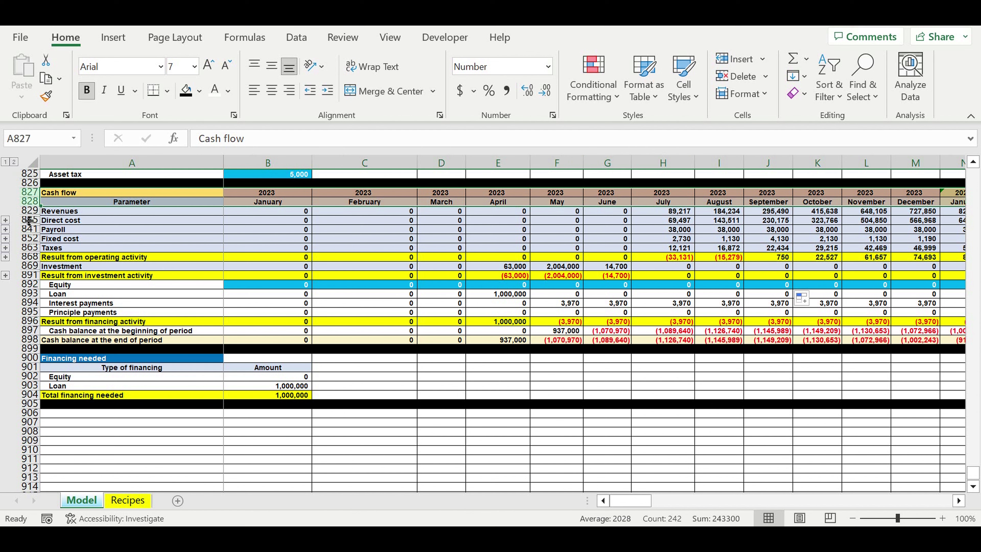
{"action": "key", "text": "ctrl+c"}
{"action": "left_click", "coordinate": [75, 413]}
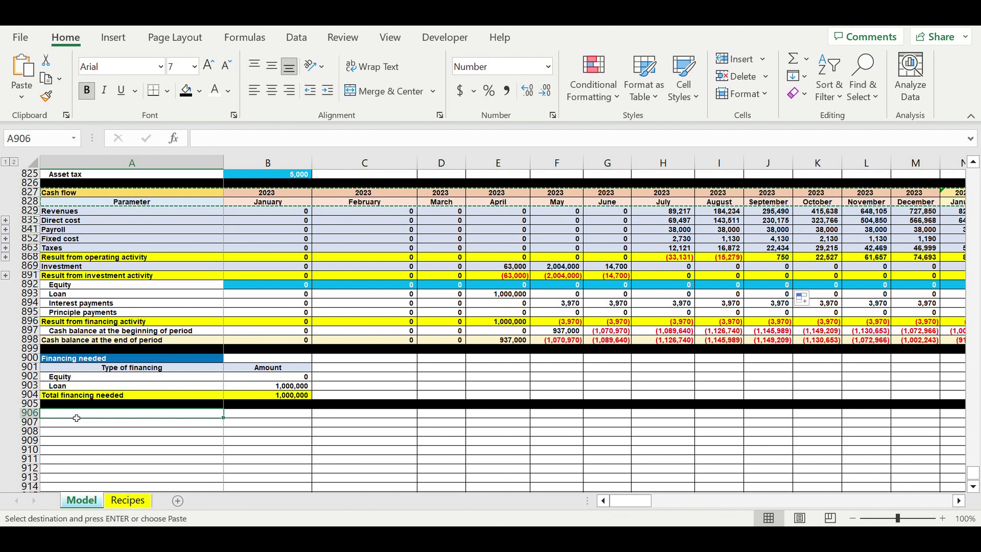
{"action": "key", "text": "ctrl+v"}
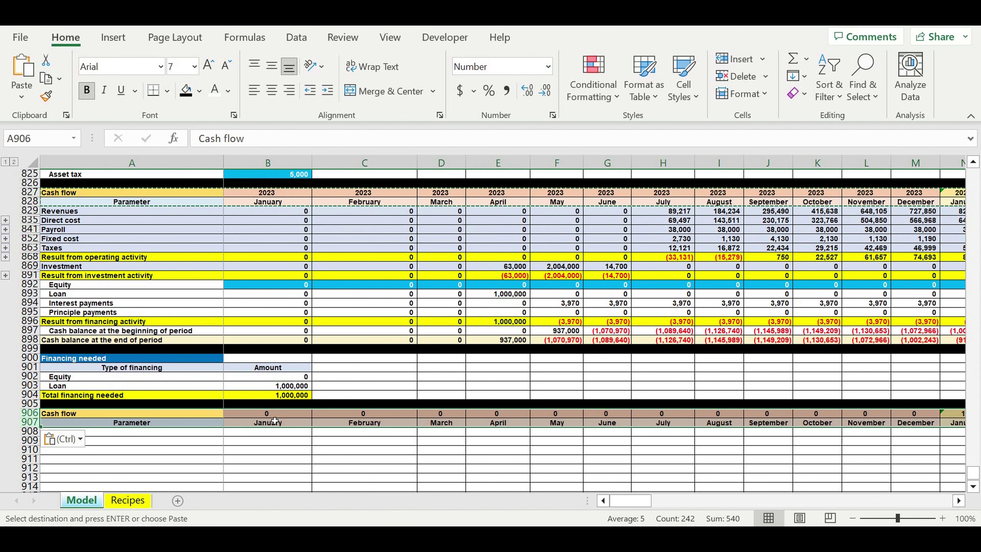
Link the first year header in B906 to B827.
{"action": "left_click", "coordinate": [270, 414]}
{"action": "type", "text": "="}
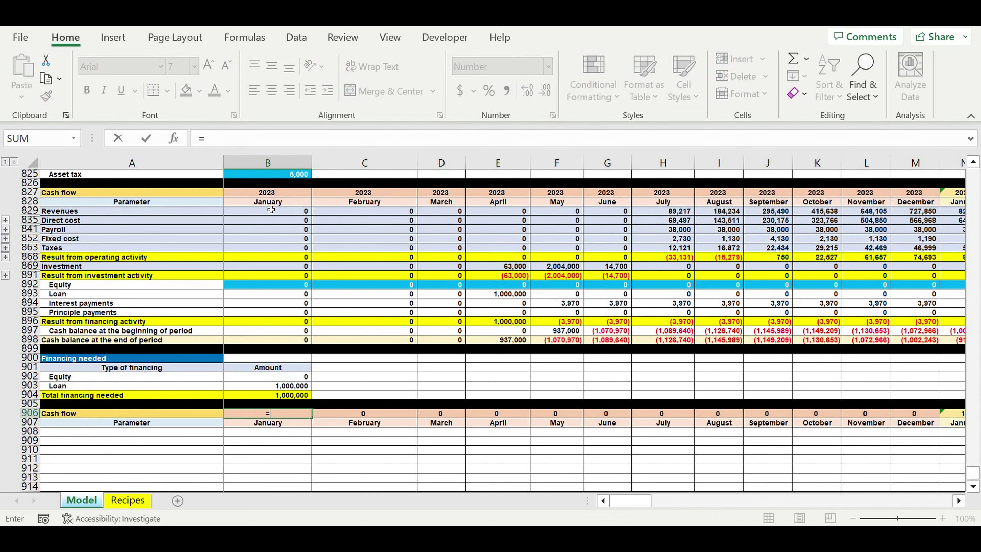
{"action": "left_click", "coordinate": [268, 192]}
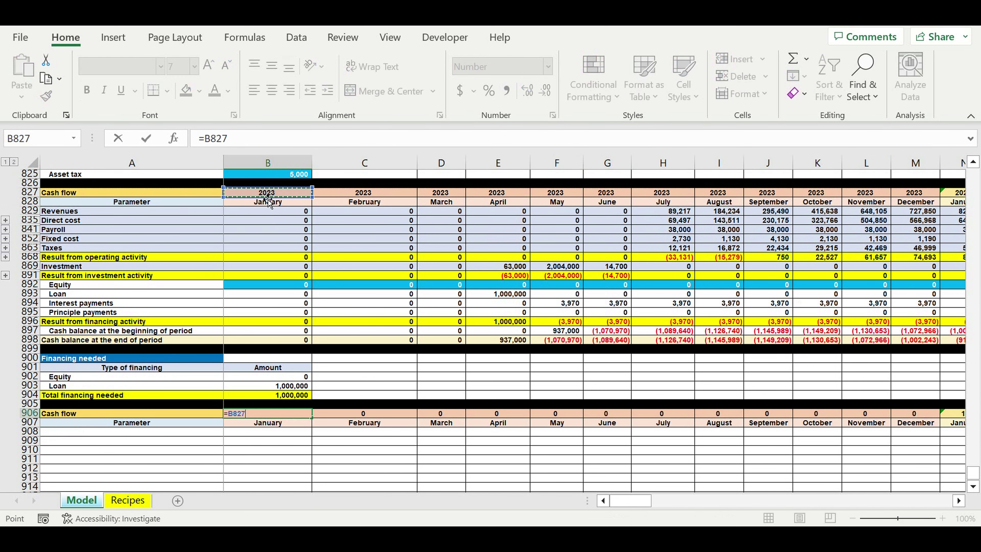
{"action": "key", "text": "Return"}
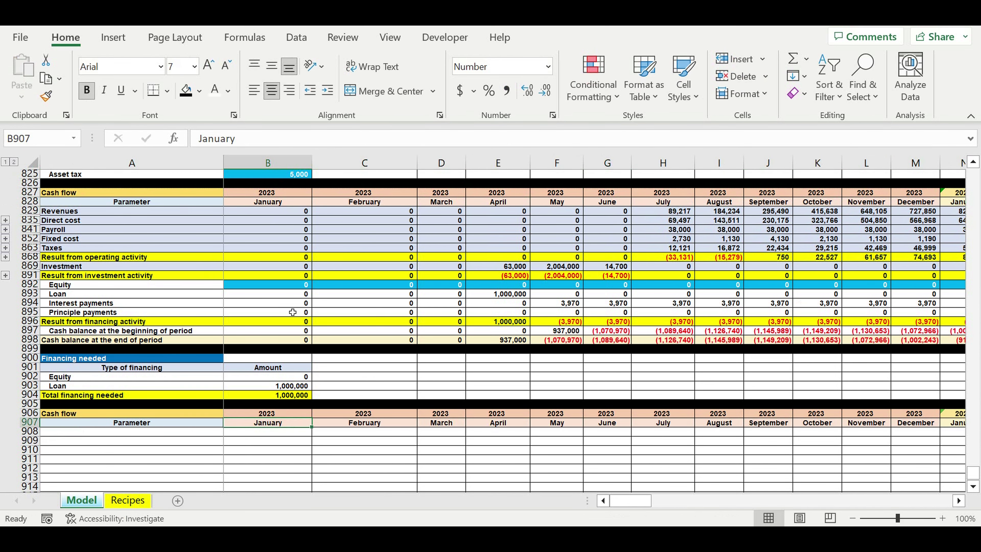
Title the new block "Financing" in A906 and give the cell a purple fill.
{"action": "left_click", "coordinate": [88, 416]}
{"action": "type", "text": "Financin"}
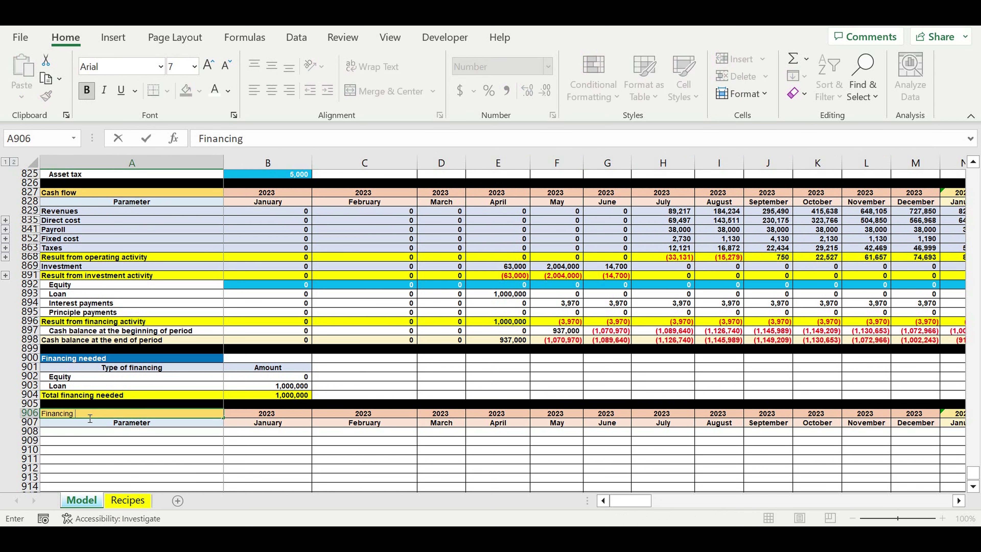
{"action": "type", "text": "g"}
{"action": "key", "text": "Return"}
{"action": "left_click", "coordinate": [143, 412]}
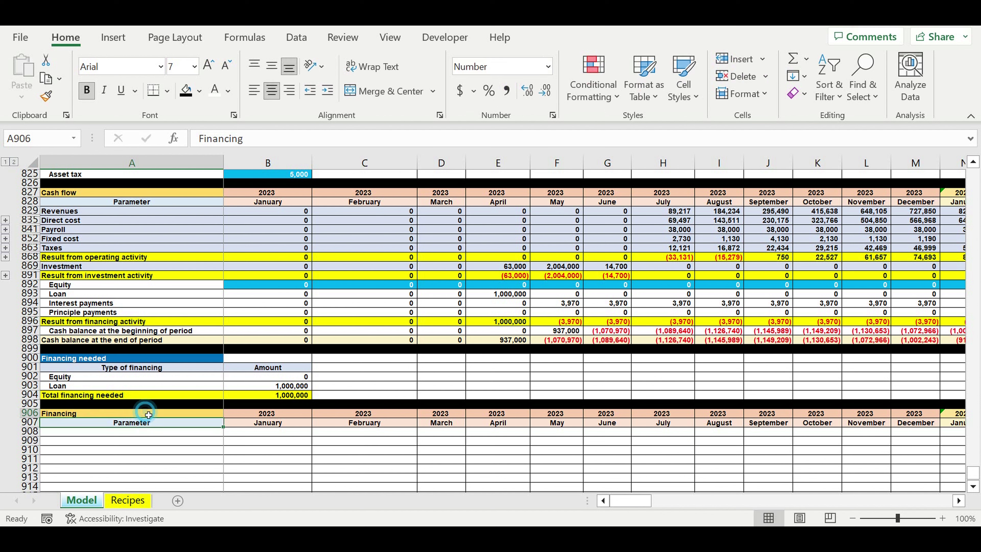
{"action": "left_click", "coordinate": [200, 90]}
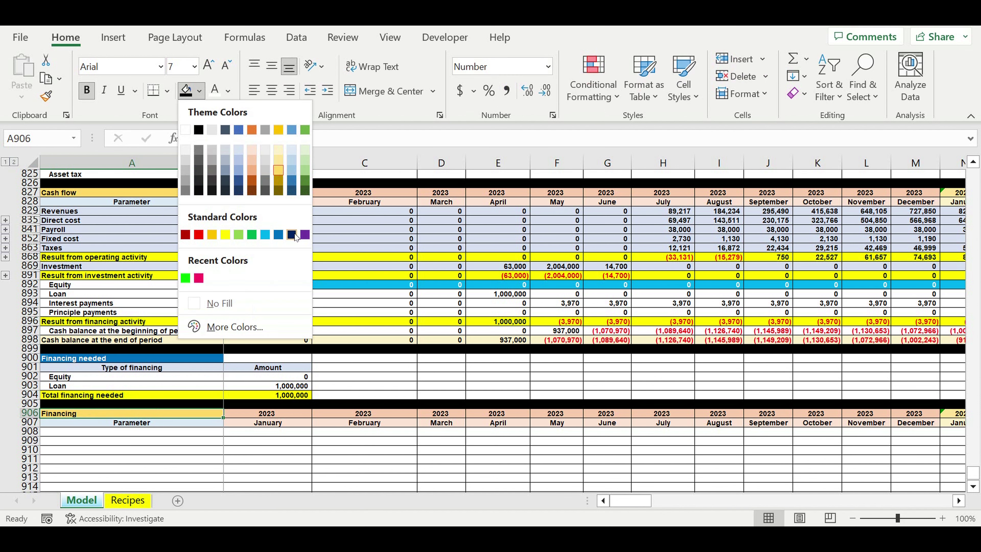
{"action": "left_click", "coordinate": [305, 234]}
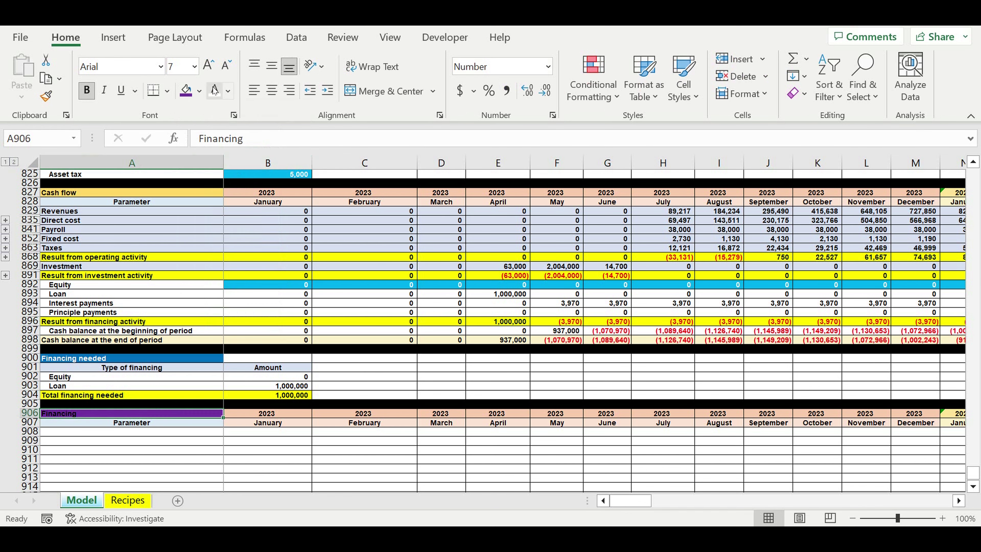
Label the first row of the Financing block by linking A908 to the block title in A906.
{"action": "left_click", "coordinate": [168, 436]}
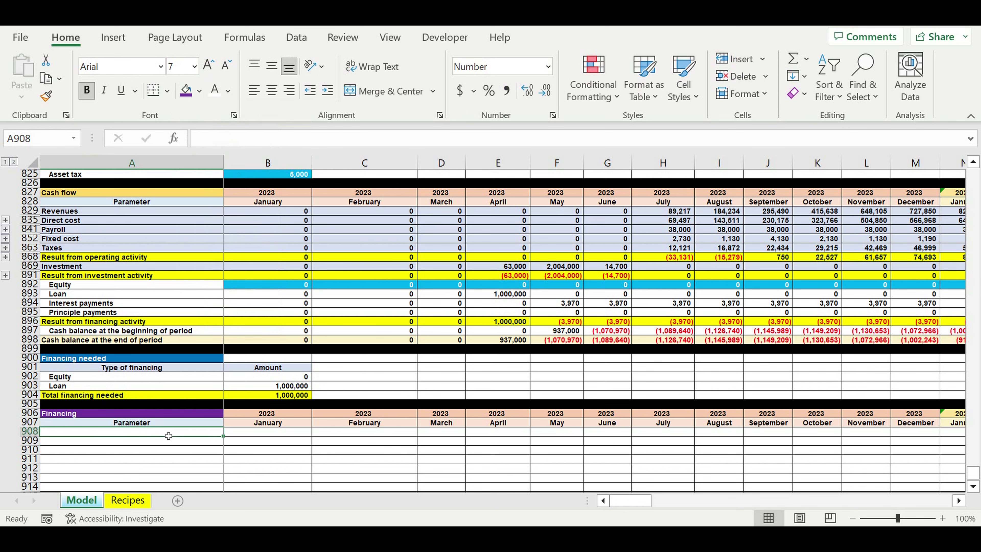
{"action": "type", "text": "="}
{"action": "left_click", "coordinate": [69, 415]}
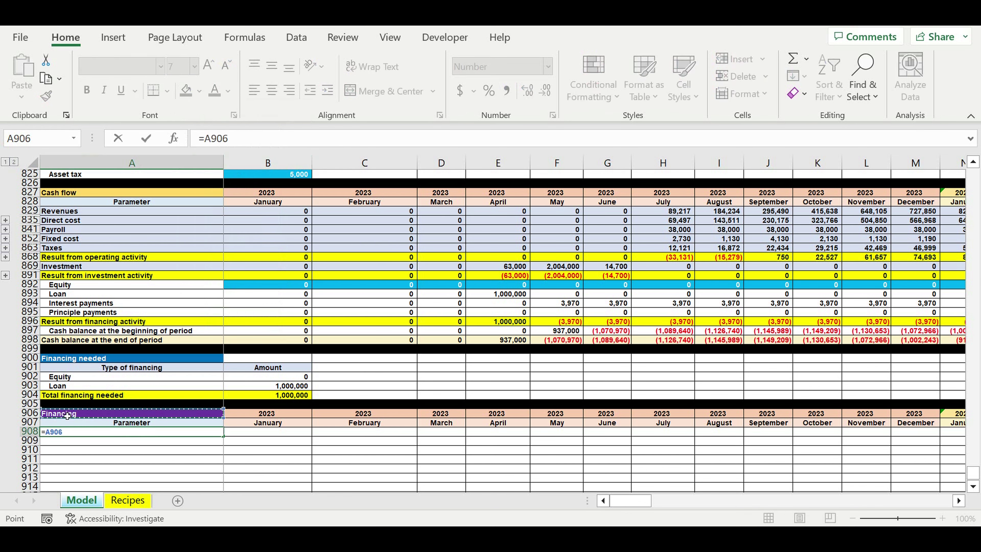
{"action": "key", "text": "Return"}
Enter the January financing formula =B868+B891+B893-B894-B895 in B908.
{"action": "left_click", "coordinate": [259, 435]}
{"action": "type", "text": "="}
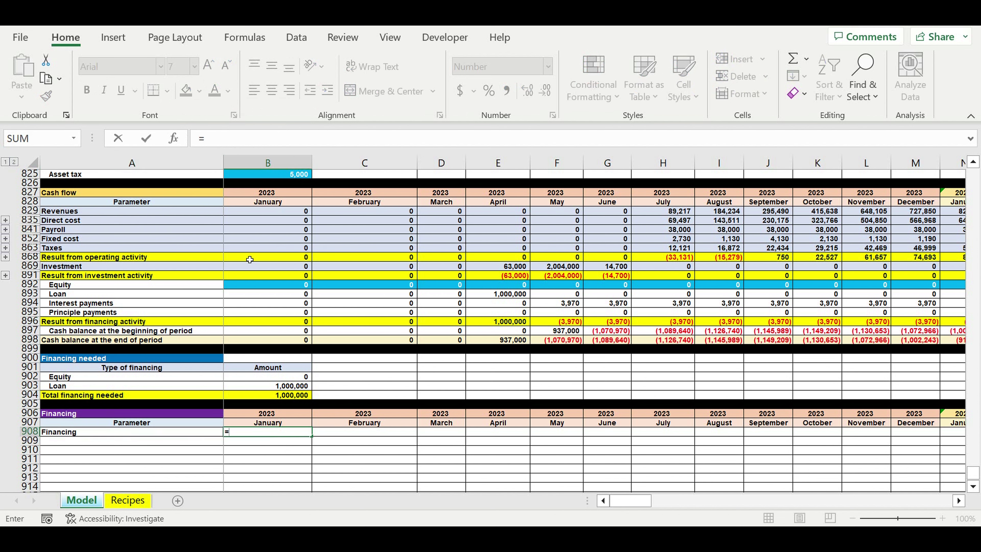
{"action": "left_click", "coordinate": [250, 260]}
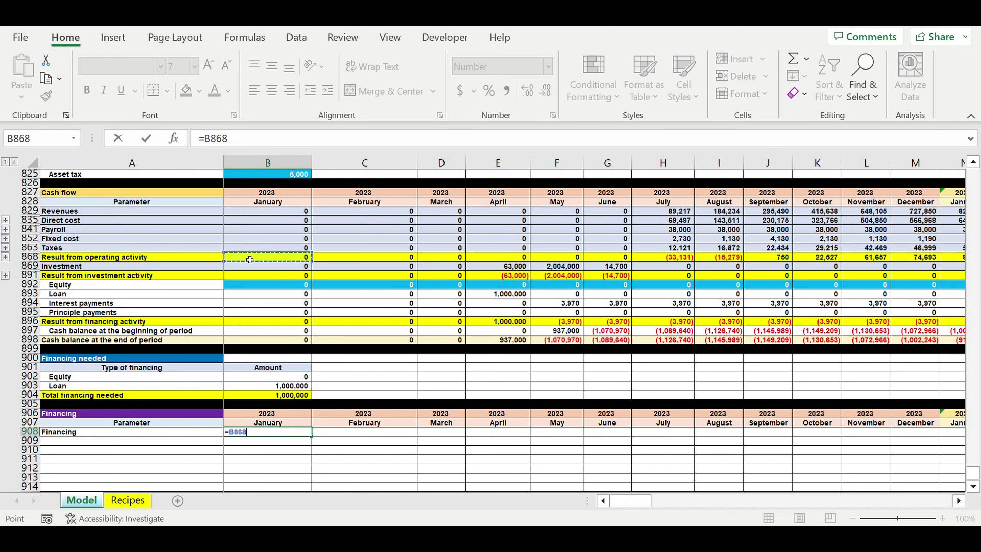
{"action": "type", "text": "+"}
{"action": "left_click", "coordinate": [237, 276]}
{"action": "type", "text": "+"}
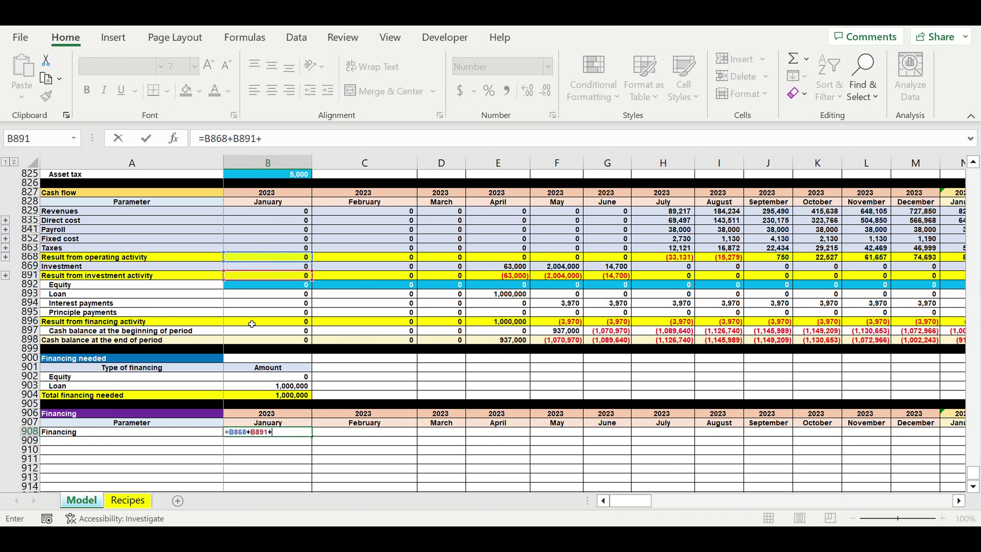
{"action": "left_click", "coordinate": [246, 297]}
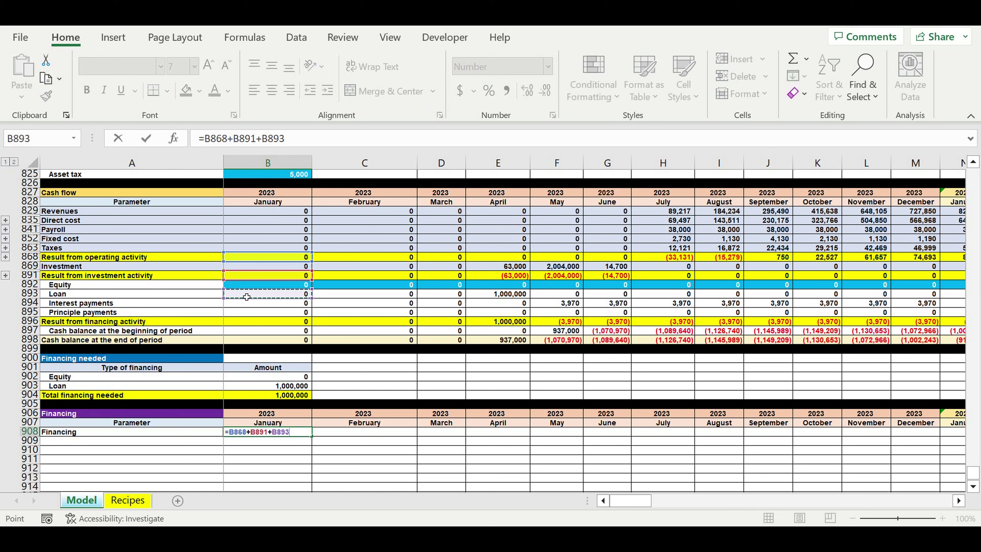
{"action": "type", "text": "-"}
{"action": "left_click", "coordinate": [247, 305]}
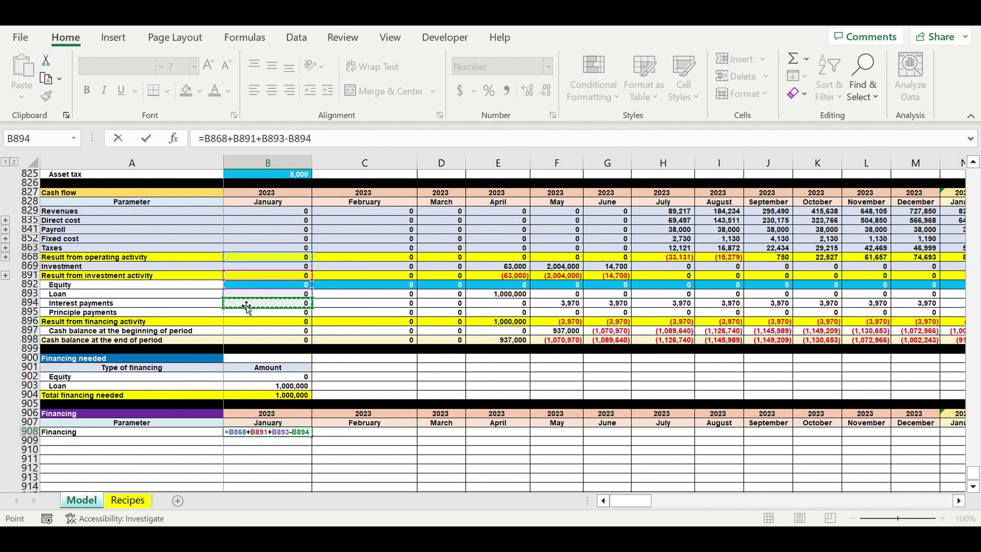
{"action": "type", "text": "-"}
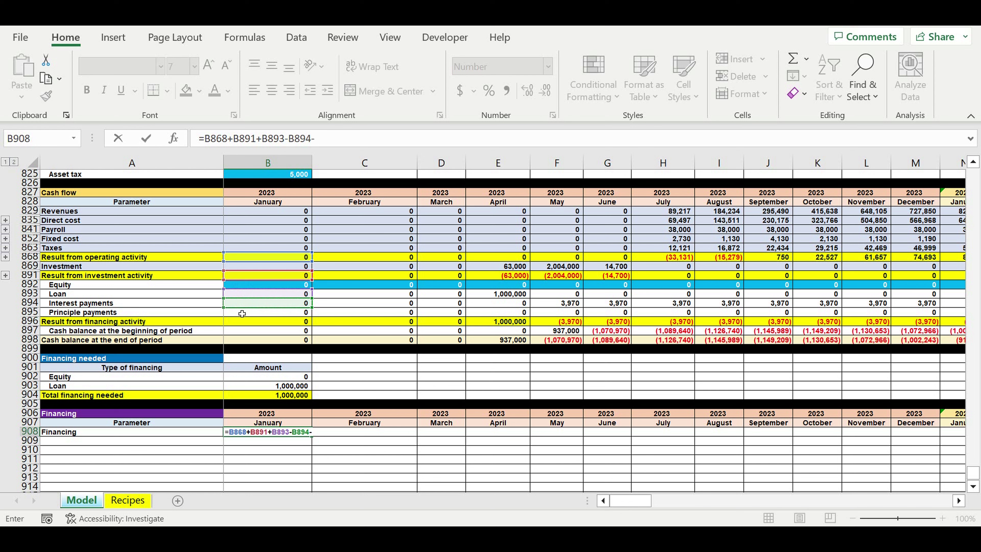
{"action": "left_click", "coordinate": [244, 313]}
{"action": "key", "text": "Return"}
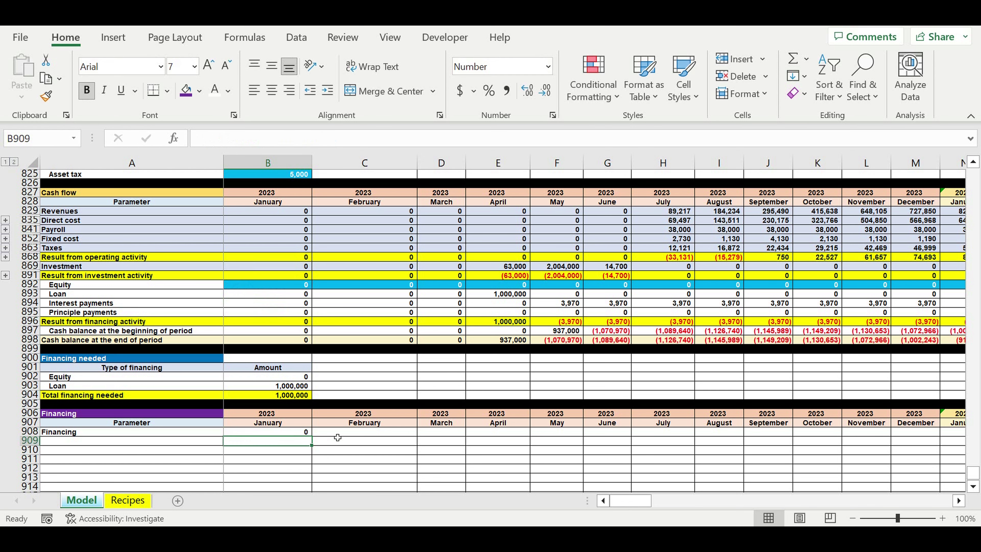
Copy the B908 formula to February in C908 and extend it with +B908 so the balance accumulates.
{"action": "left_click", "coordinate": [338, 438]}
{"action": "left_click", "coordinate": [304, 433]}
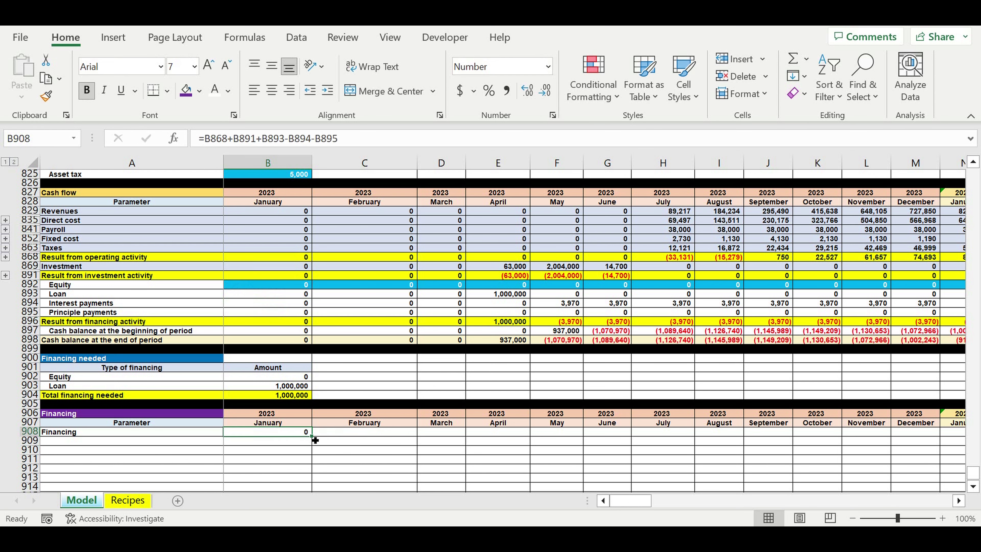
{"action": "left_click_drag", "start_coordinate": [317, 440], "coordinate": [403, 448]}
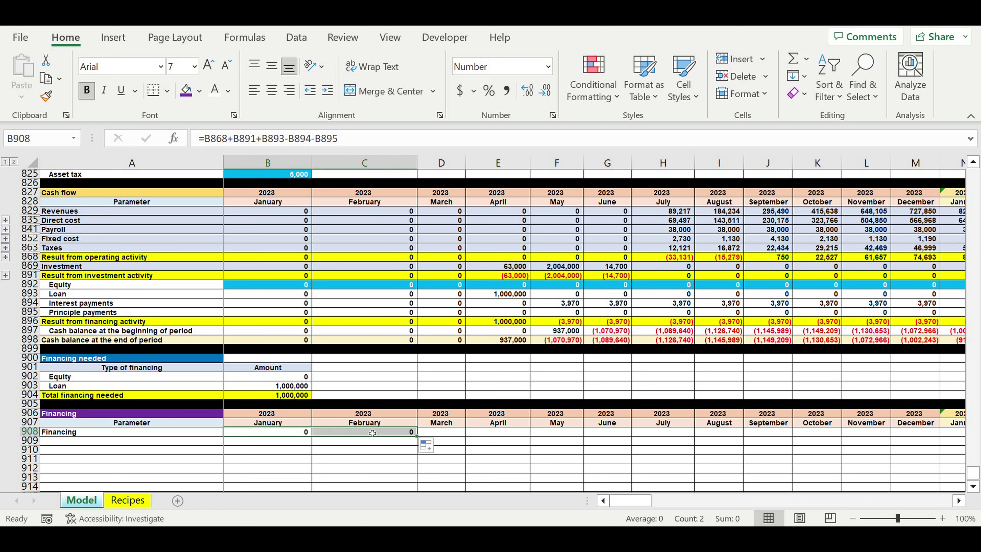
{"action": "left_click", "coordinate": [376, 433]}
{"action": "left_click", "coordinate": [356, 151]}
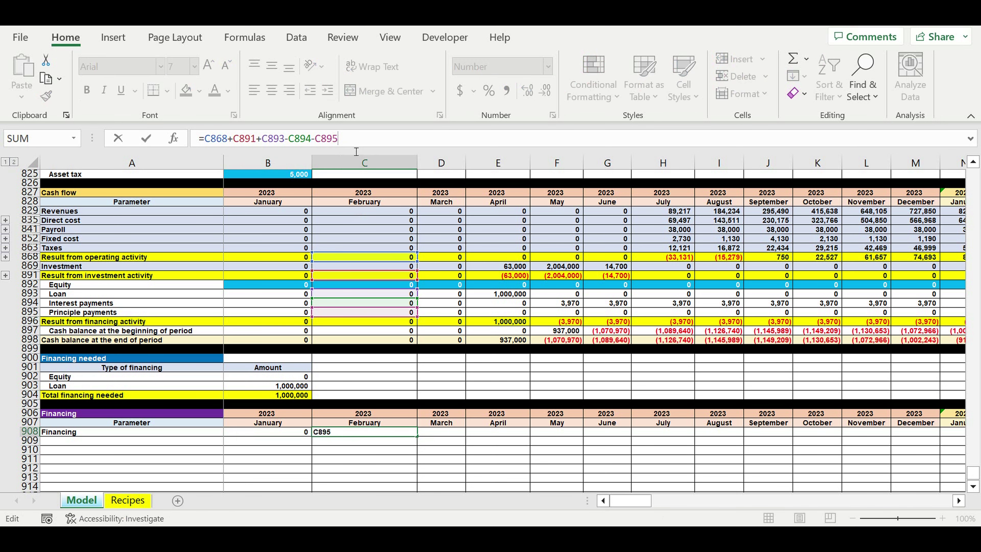
{"action": "type", "text": "+"}
{"action": "left_click", "coordinate": [297, 435]}
{"action": "key", "text": "Return"}
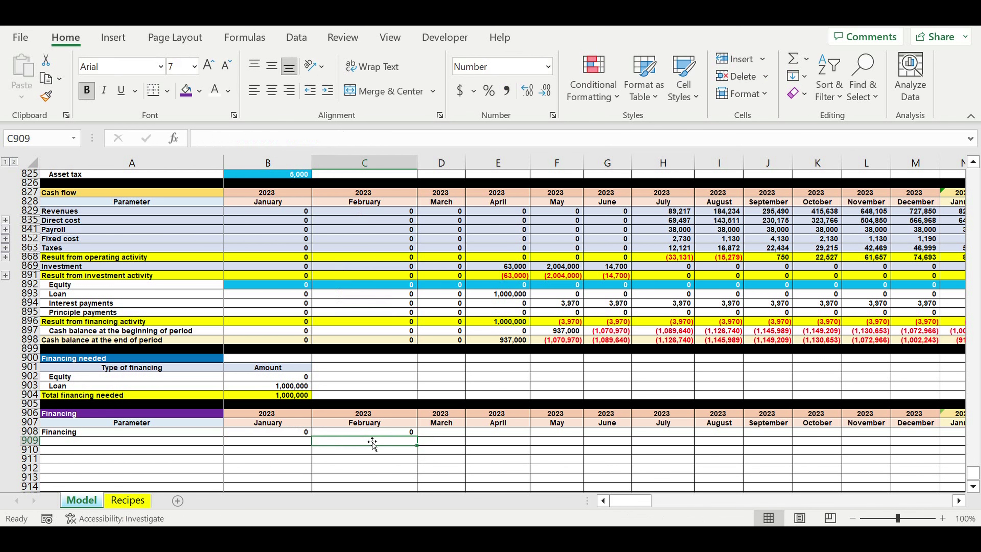
Fill the cumulative formula in C908 across row 908 through December 2032 in DQ908.
{"action": "left_click", "coordinate": [404, 432]}
{"action": "left_click_drag", "start_coordinate": [417, 436], "coordinate": [921, 398]}
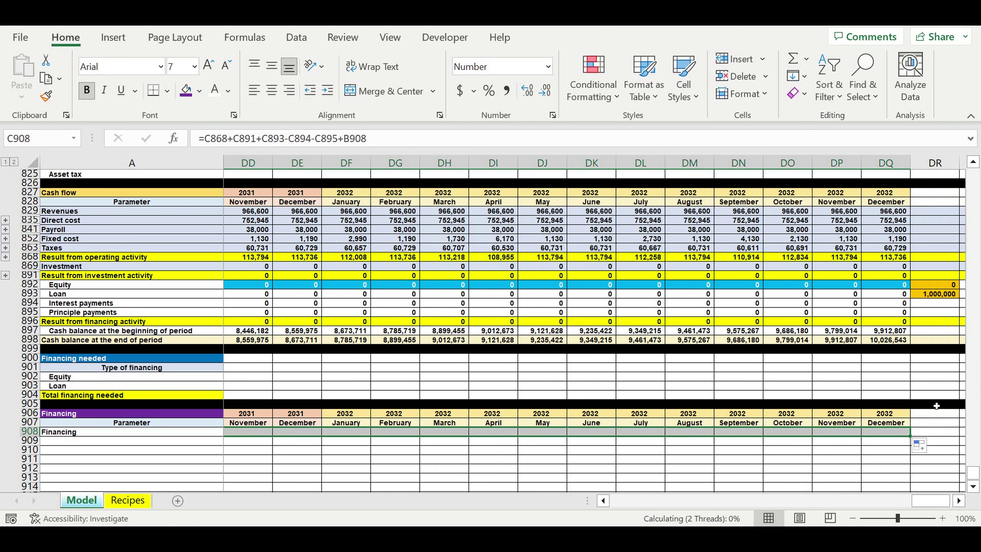
{"action": "left_click", "coordinate": [884, 449]}
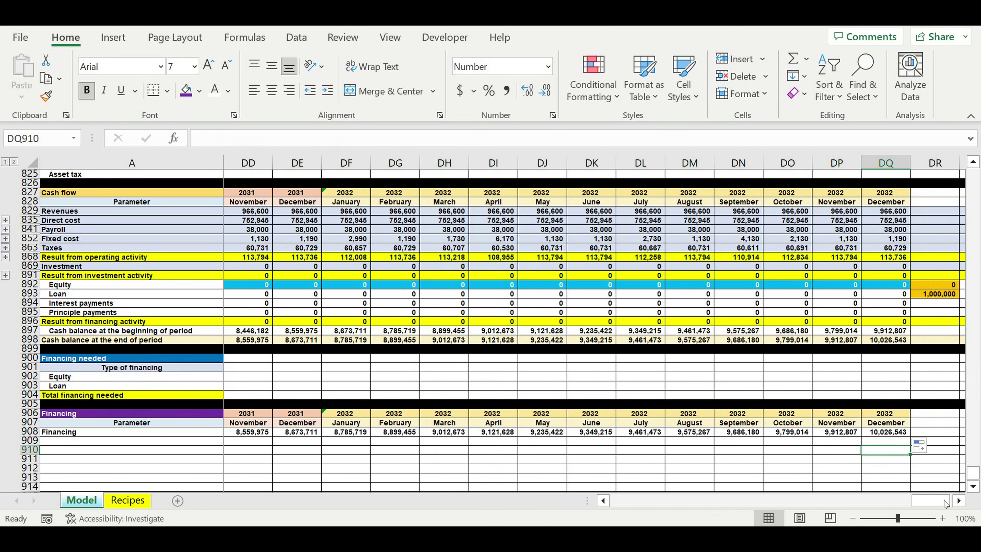
Calculate the lowest cumulative financing balance in DR908 with =MIN(B908:DQ908).
{"action": "left_click", "coordinate": [959, 501]}
{"action": "left_click", "coordinate": [959, 501]}
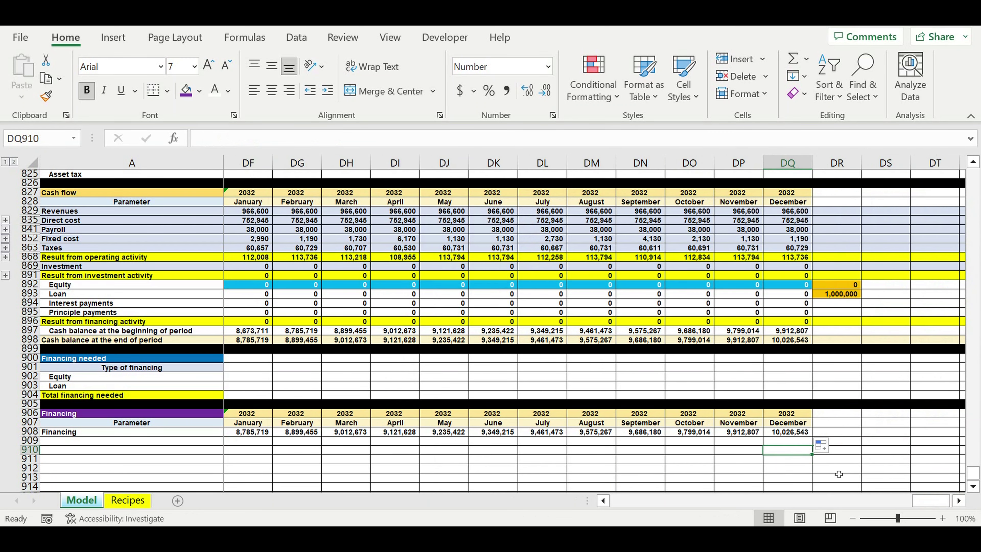
{"action": "left_click", "coordinate": [852, 452]}
{"action": "left_click", "coordinate": [843, 436]}
{"action": "type", "text": "=min("}
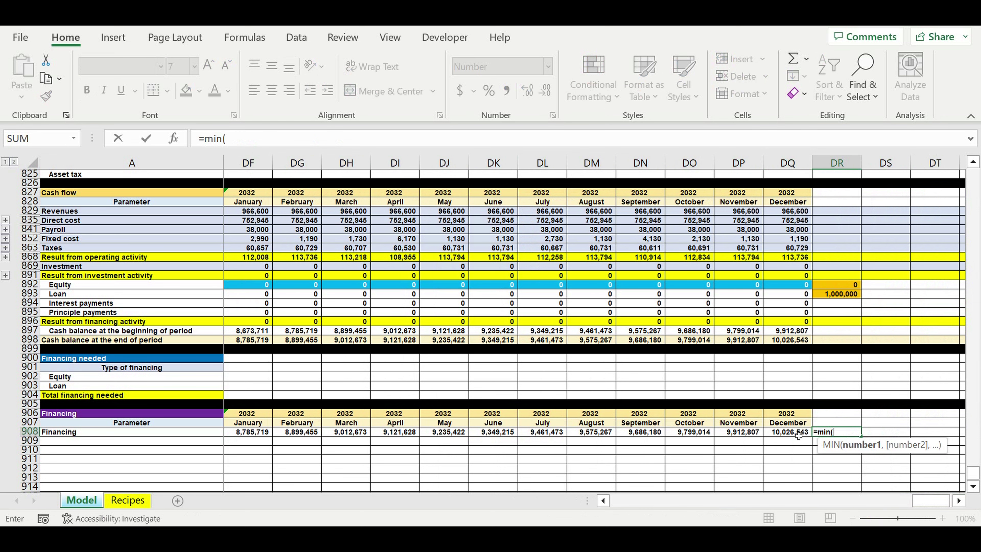
{"action": "left_click_drag", "start_coordinate": [797, 436], "coordinate": [277, 435]}
{"action": "left_click", "coordinate": [320, 144]}
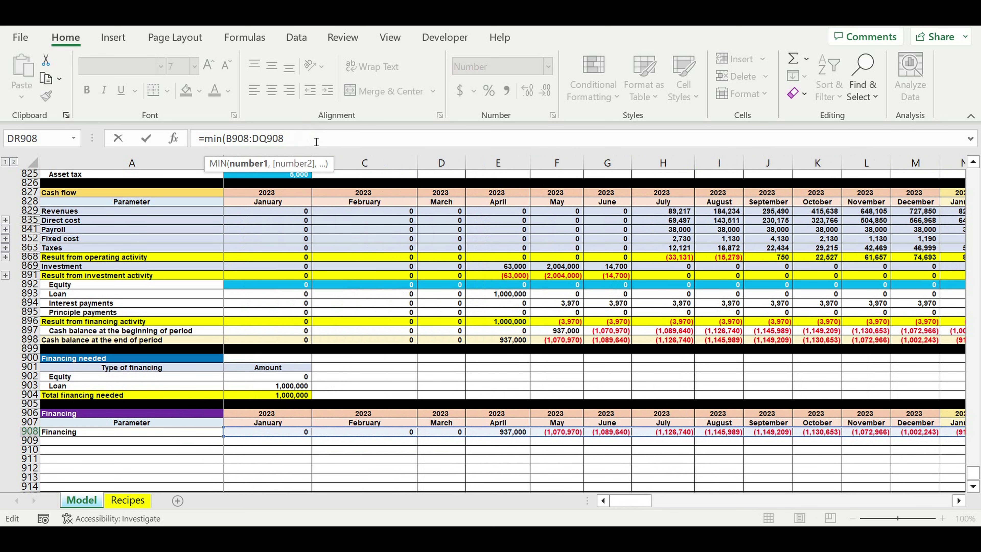
{"action": "type", "text": ")"}
{"action": "key", "text": "Return"}
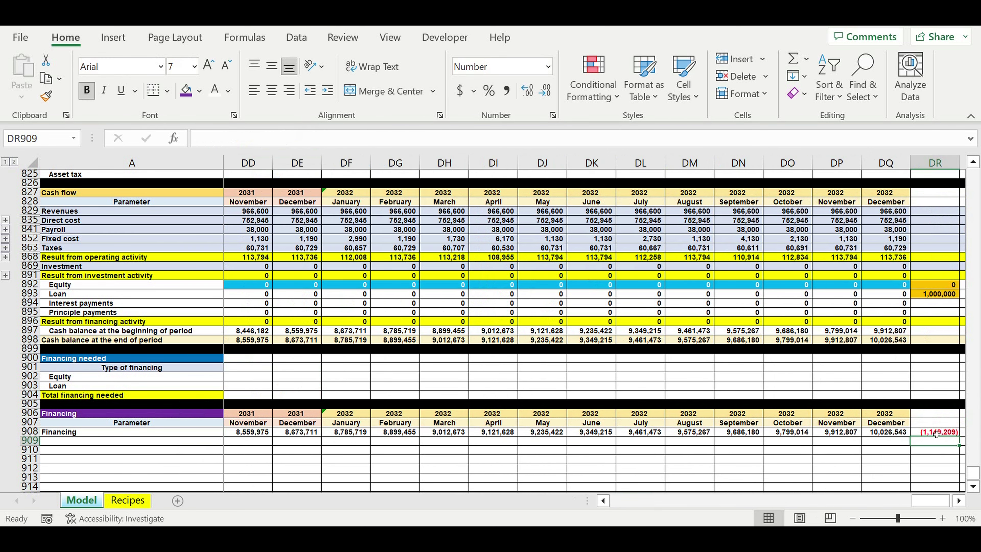
Link the January 2023 equity in B892 to the negated minimum with =-DR908.
{"action": "left_click", "coordinate": [936, 434]}
{"action": "left_click_drag", "start_coordinate": [929, 500], "coordinate": [277, 393]}
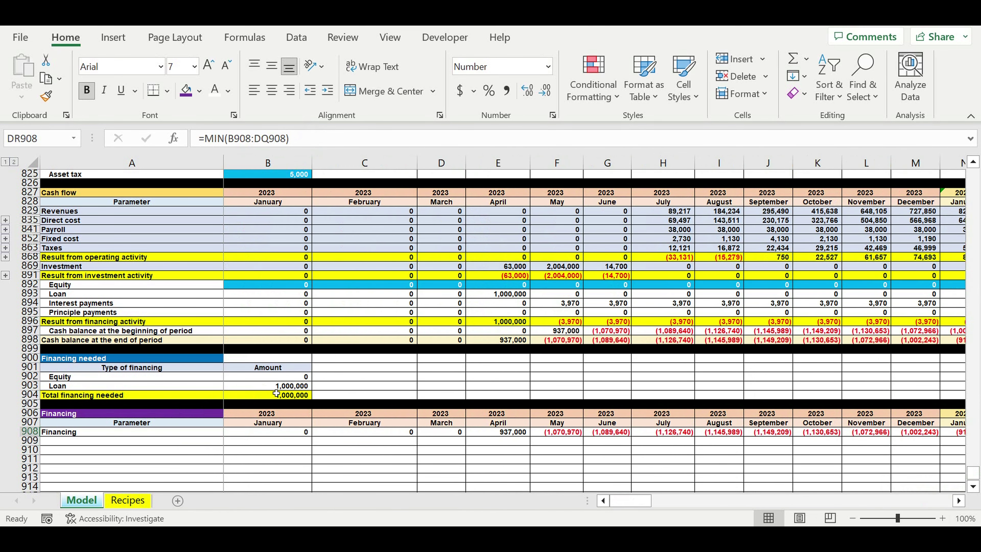
{"action": "left_click", "coordinate": [285, 287]}
{"action": "type", "text": "="}
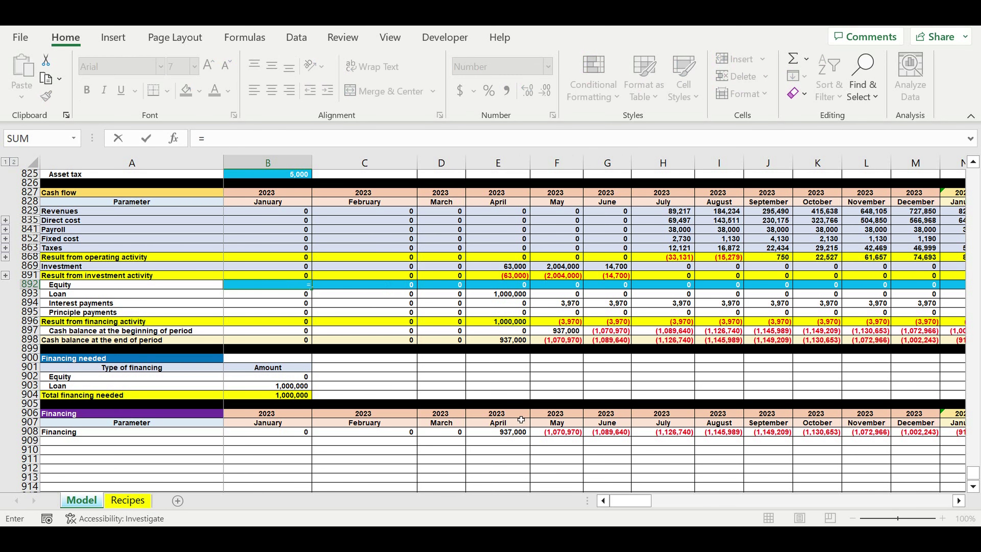
{"action": "left_click_drag", "start_coordinate": [871, 500], "coordinate": [931, 501]}
{"action": "type", "text": "-"}
{"action": "left_click", "coordinate": [957, 436]}
{"action": "key", "text": "Return"}
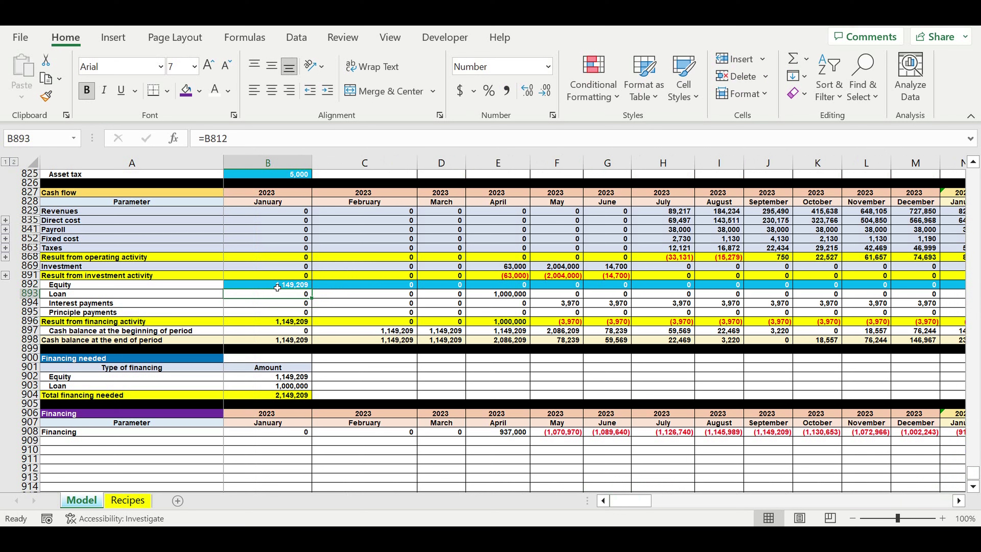
Check the equity and loan cells and the cash balances in rows 897:898 from late 2023 to January 2025.
{"action": "left_click", "coordinate": [277, 287]}
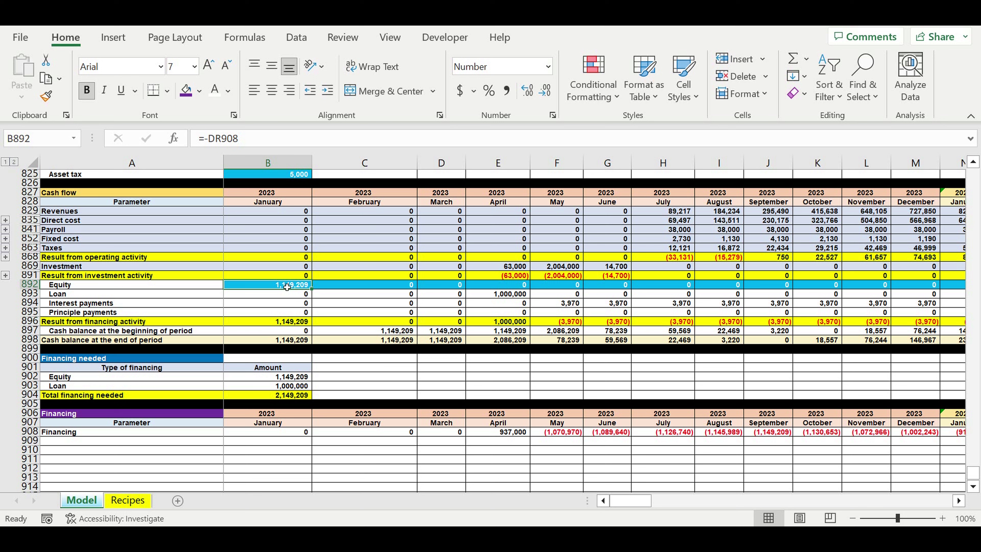
{"action": "left_click", "coordinate": [519, 296]}
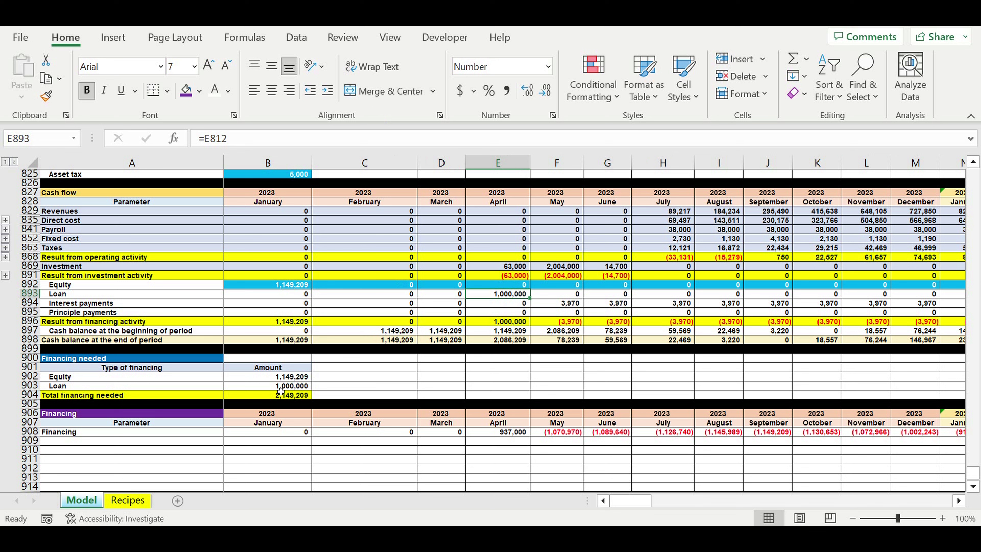
{"action": "left_click", "coordinate": [774, 341]}
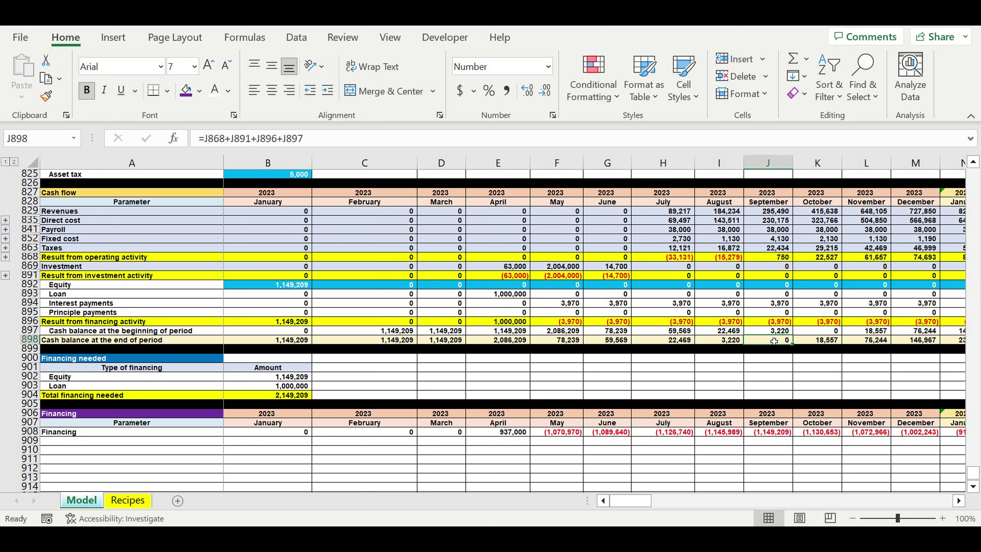
{"action": "left_click", "coordinate": [823, 342]}
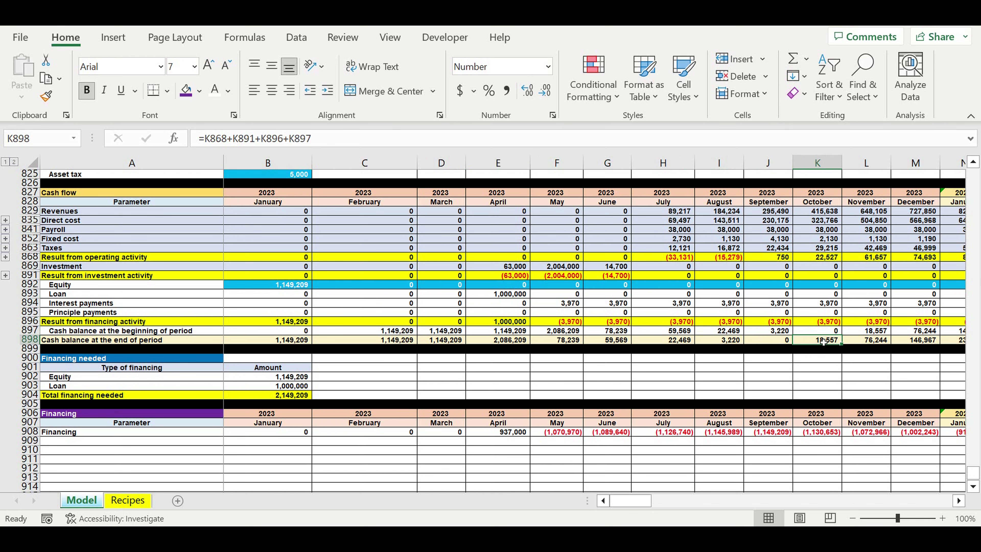
{"action": "left_click_drag", "start_coordinate": [827, 343], "coordinate": [891, 339]}
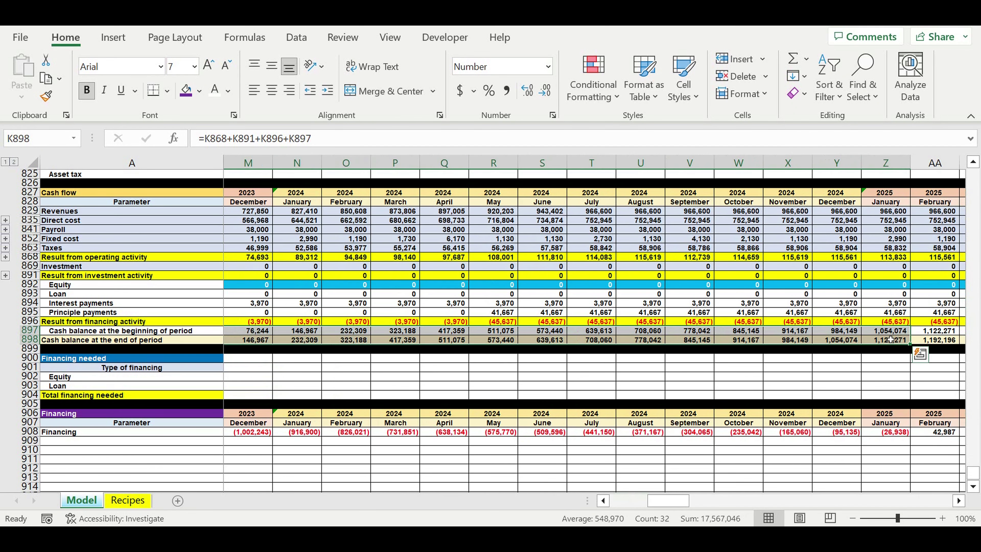
{"action": "left_click", "coordinate": [874, 360]}
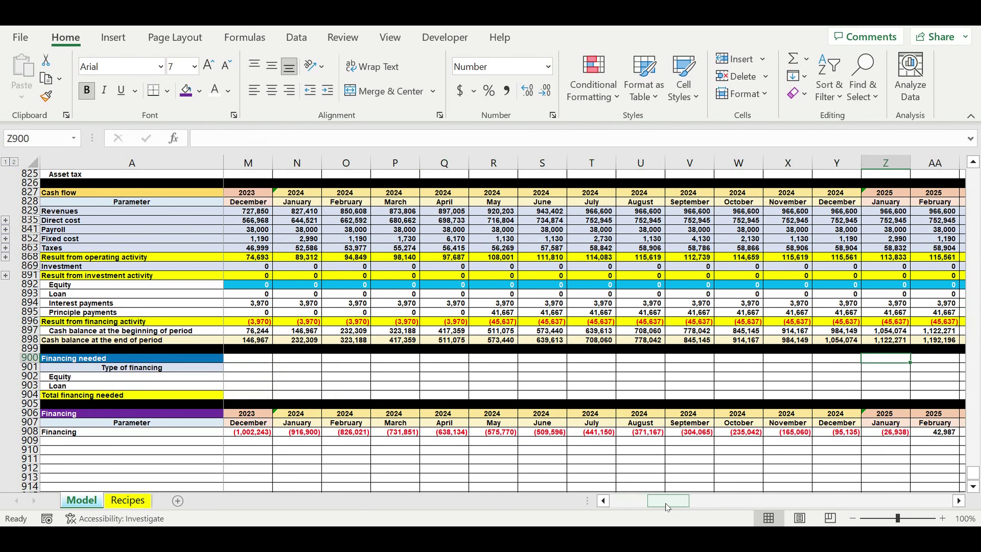
{"action": "left_click_drag", "start_coordinate": [667, 507], "coordinate": [631, 504]}
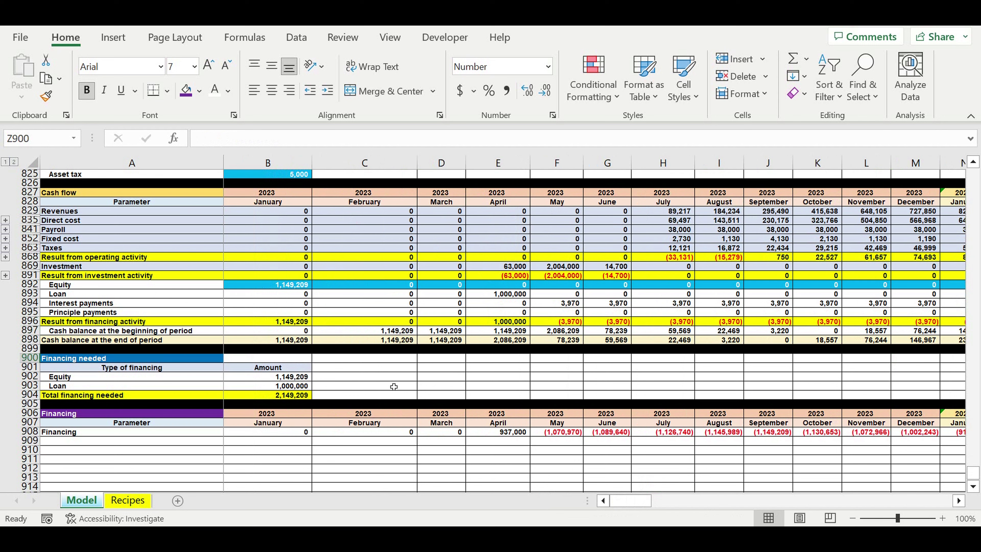
{"action": "left_click", "coordinate": [379, 425]}
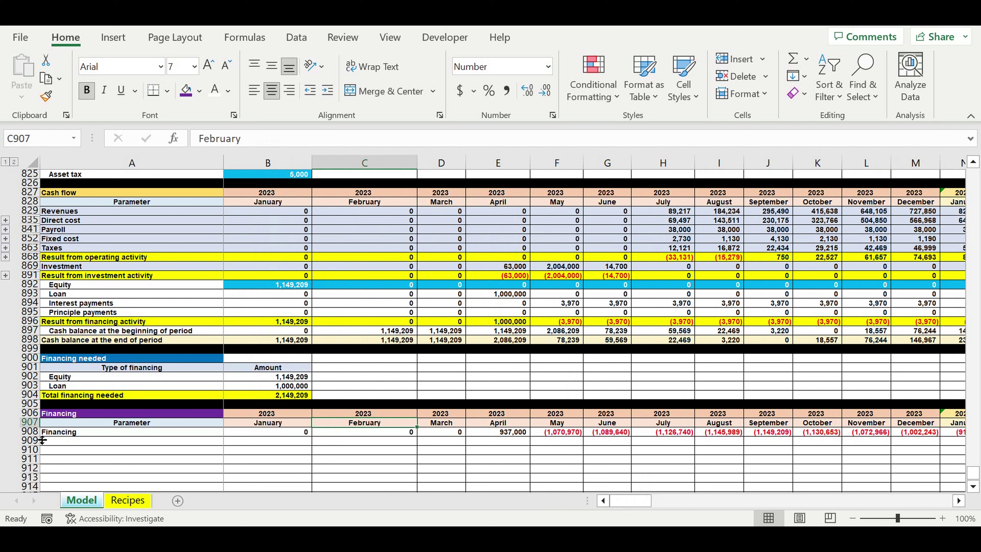
Fill the whole of row 909 with black as a separator below the Financing block.
{"action": "left_click", "coordinate": [30, 440]}
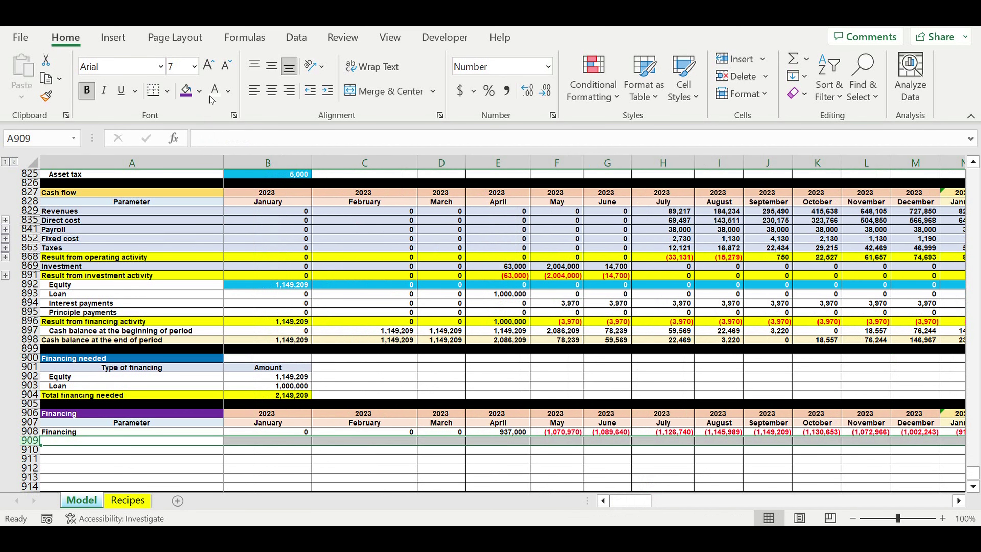
{"action": "left_click", "coordinate": [200, 90]}
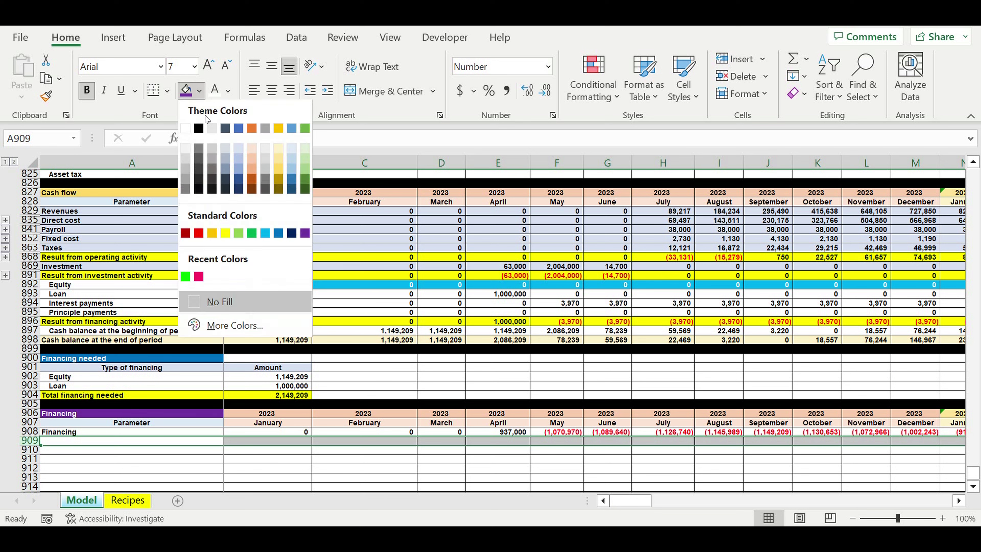
{"action": "left_click", "coordinate": [199, 130]}
{"action": "left_click", "coordinate": [80, 431]}
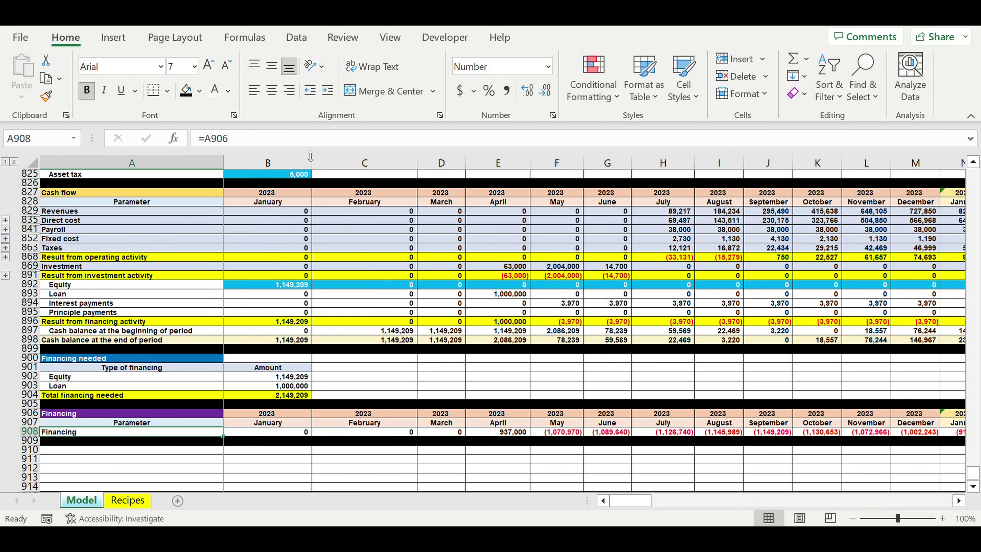
Set the loan amount in B798 of the Loan block to 1,500,000.
{"action": "scroll", "coordinate": [343, 296], "scroll_direction": "up", "scroll_amount": 5}
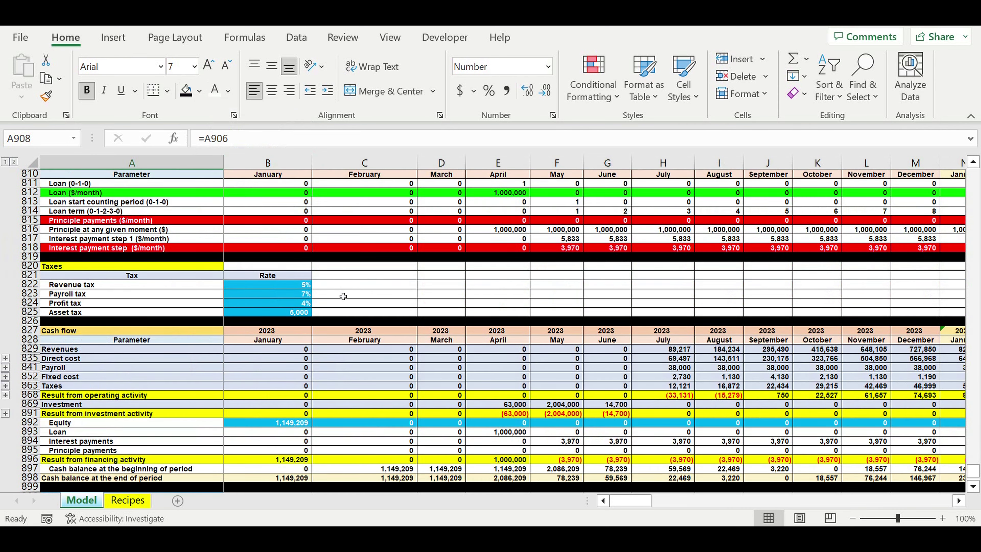
{"action": "scroll", "coordinate": [343, 297], "scroll_direction": "up", "scroll_amount": 2}
{"action": "left_click", "coordinate": [342, 293]}
{"action": "scroll", "coordinate": [342, 290], "scroll_direction": "up", "scroll_amount": 4}
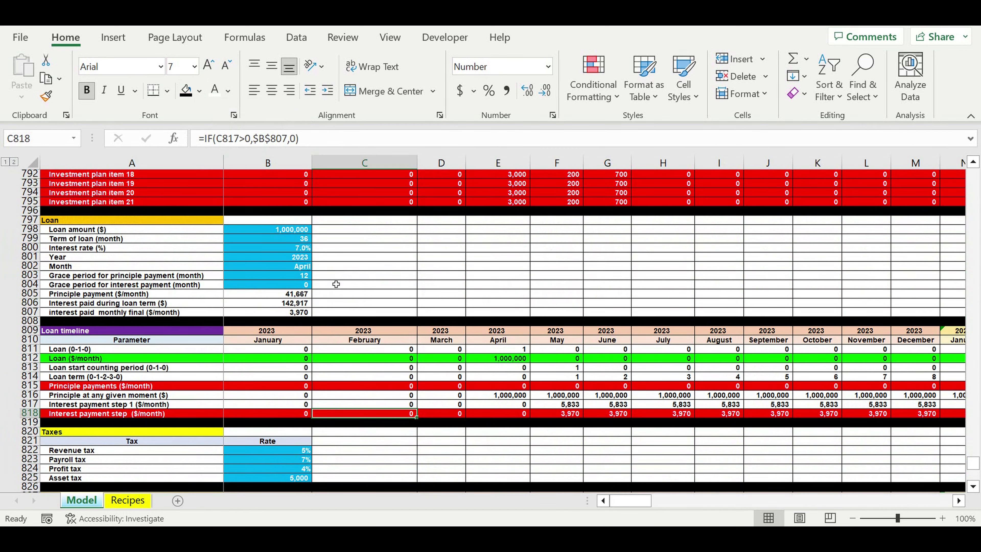
{"action": "left_click", "coordinate": [285, 230]}
{"action": "scroll", "coordinate": [377, 259], "scroll_direction": "down", "scroll_amount": 4}
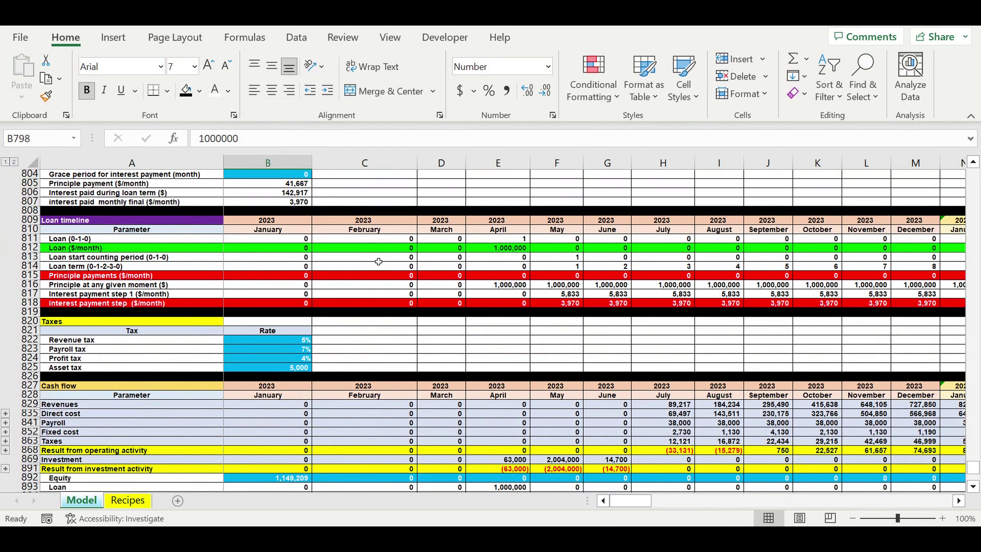
{"action": "scroll", "coordinate": [379, 261], "scroll_direction": "down", "scroll_amount": 8}
{"action": "scroll", "coordinate": [379, 262], "scroll_direction": "up", "scroll_amount": 12}
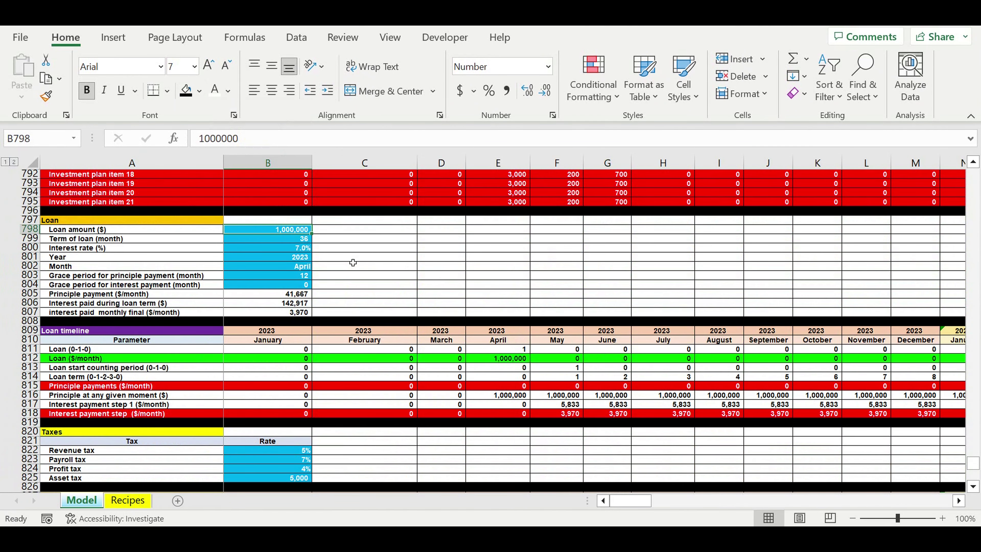
{"action": "type", "text": "1500"}
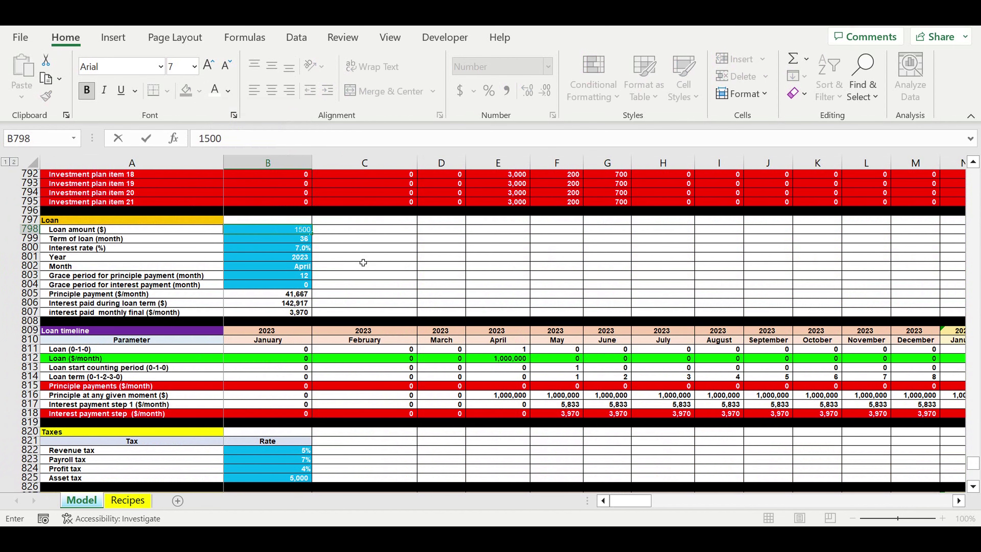
{"action": "type", "text": "000"}
{"action": "key", "text": "Return"}
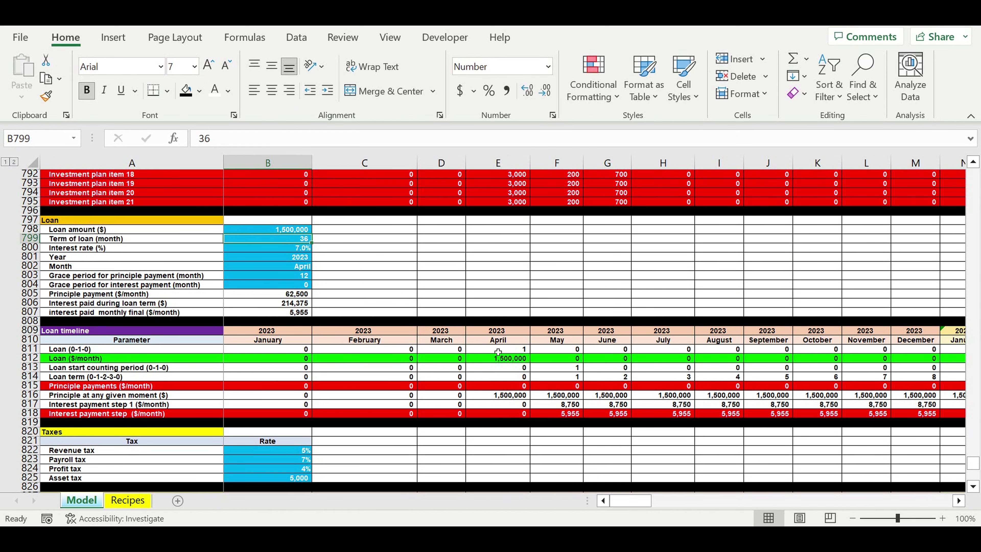
Check the January equity in B892, the April loan in E893 and the end-of-period cash balances in row 898 from September 2023 to November 2024.
{"action": "scroll", "coordinate": [513, 369], "scroll_direction": "down", "scroll_amount": 8}
{"action": "scroll", "coordinate": [513, 369], "scroll_direction": "down", "scroll_amount": 3}
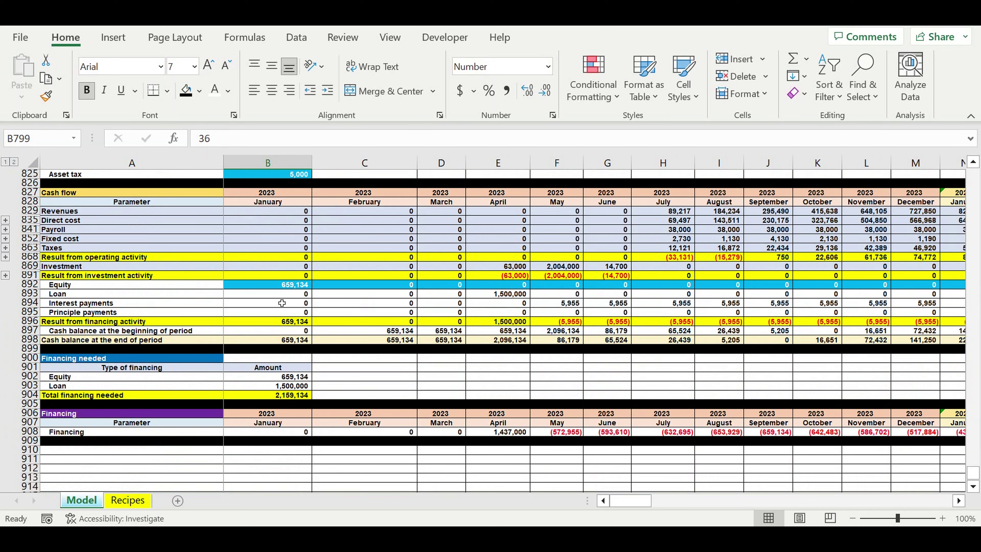
{"action": "left_click", "coordinate": [268, 288]}
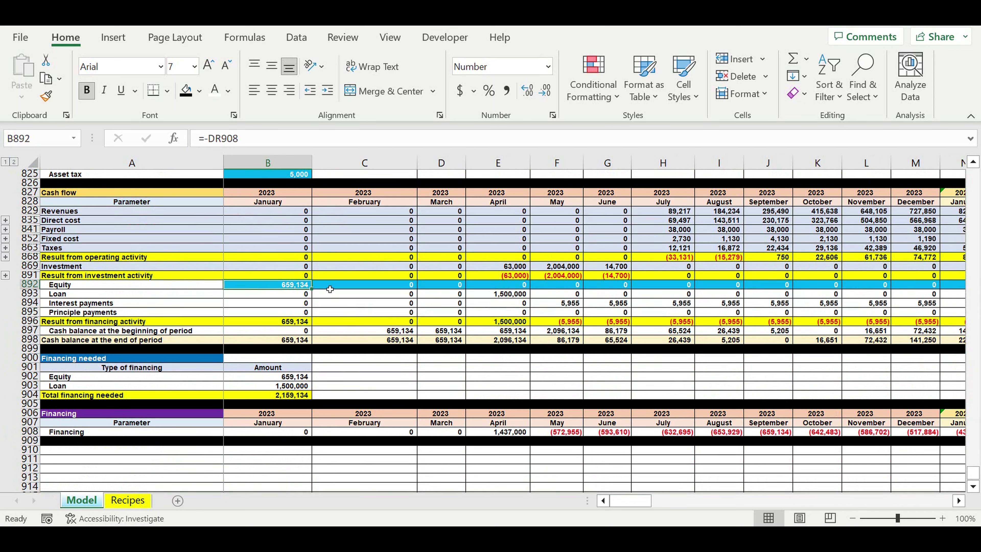
{"action": "left_click", "coordinate": [521, 297]}
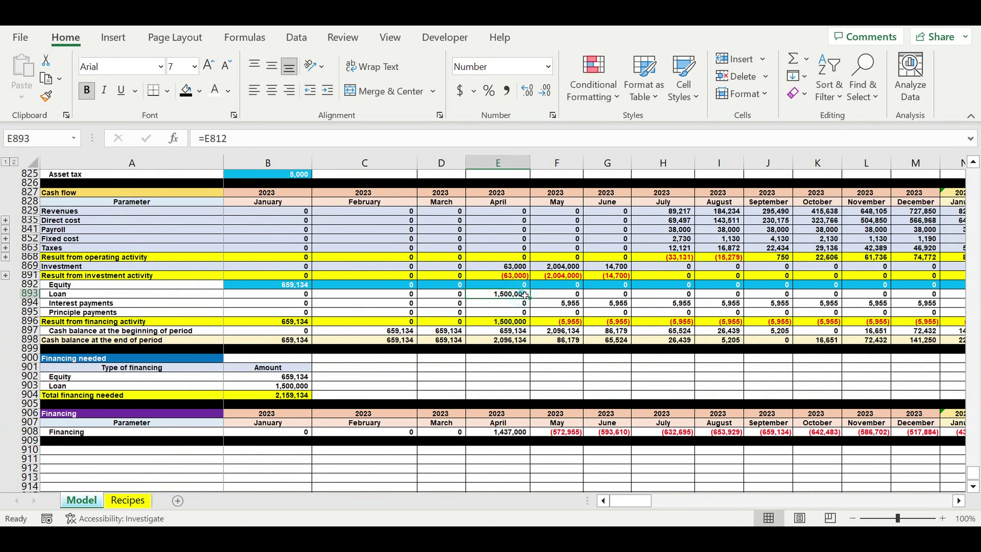
{"action": "left_click", "coordinate": [772, 341]}
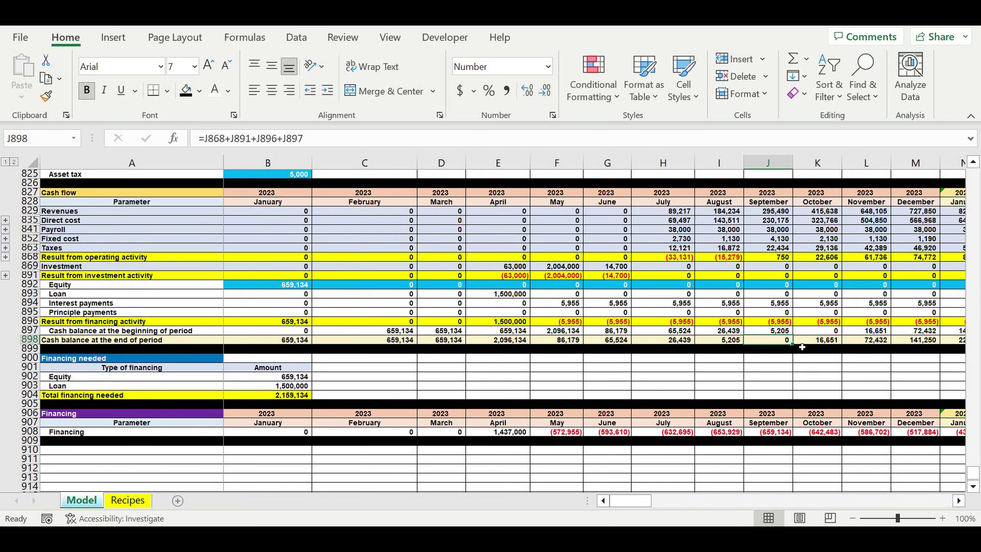
{"action": "left_click_drag", "start_coordinate": [823, 340], "coordinate": [885, 340]}
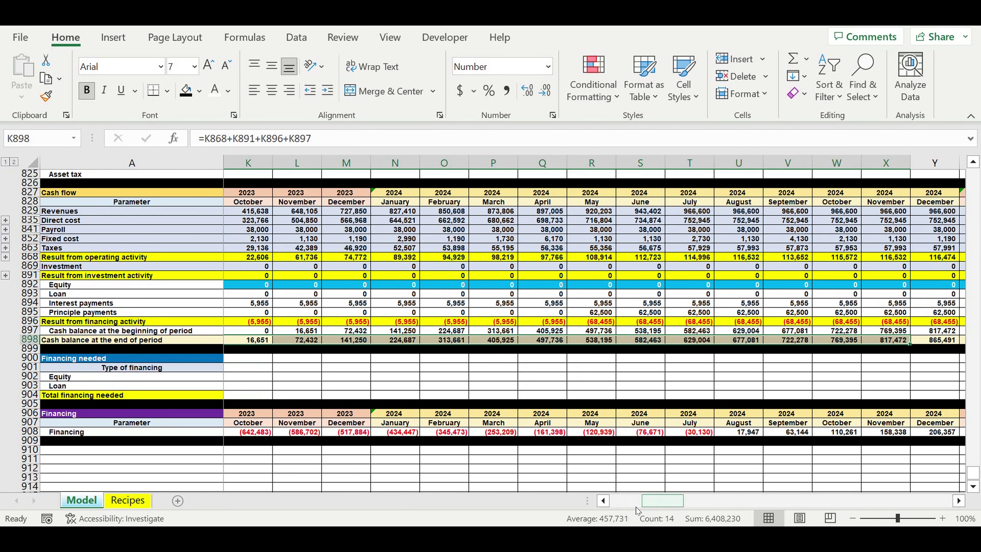
{"action": "left_click", "coordinate": [621, 501]}
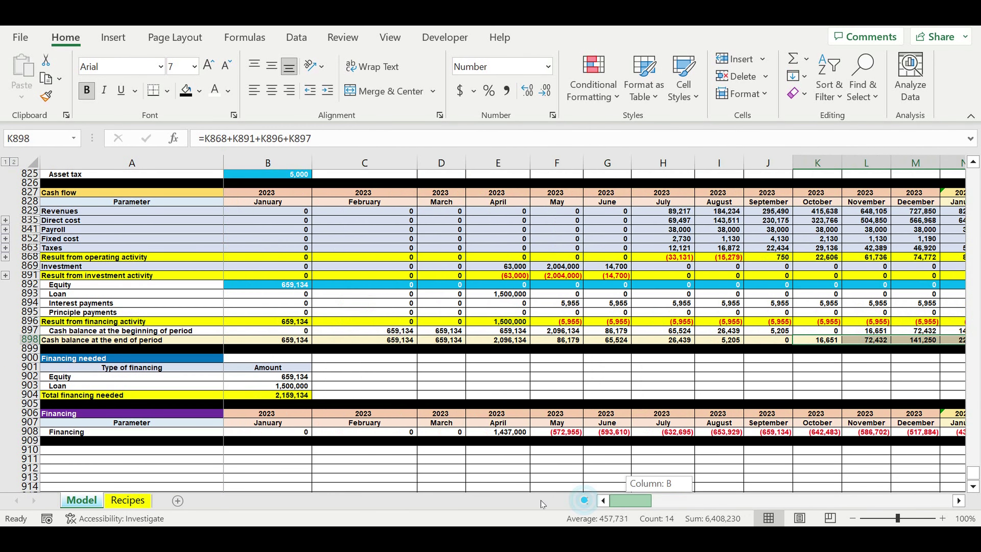
Review the equity, loan and total amounts in B902:B904 of the Financing needed block against the January equity in B892.
{"action": "left_click", "coordinate": [271, 395]}
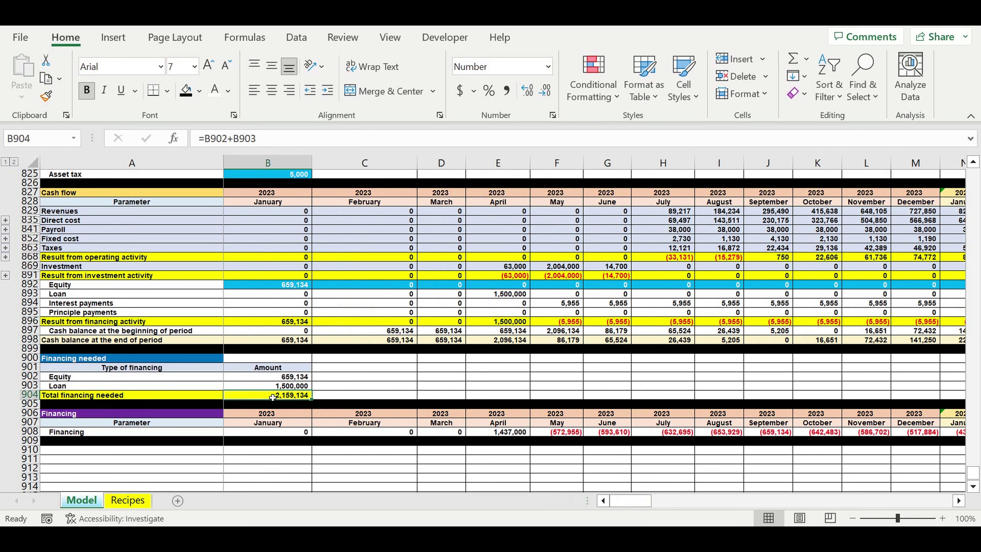
{"action": "left_click", "coordinate": [273, 380]}
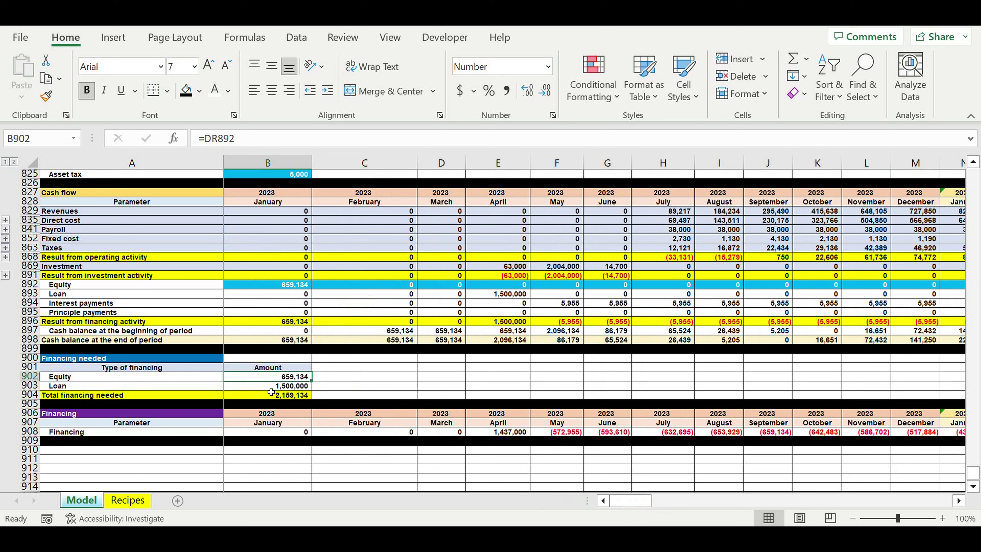
{"action": "left_click", "coordinate": [269, 391]}
{"action": "left_click", "coordinate": [275, 286]}
{"action": "left_click", "coordinate": [275, 395]}
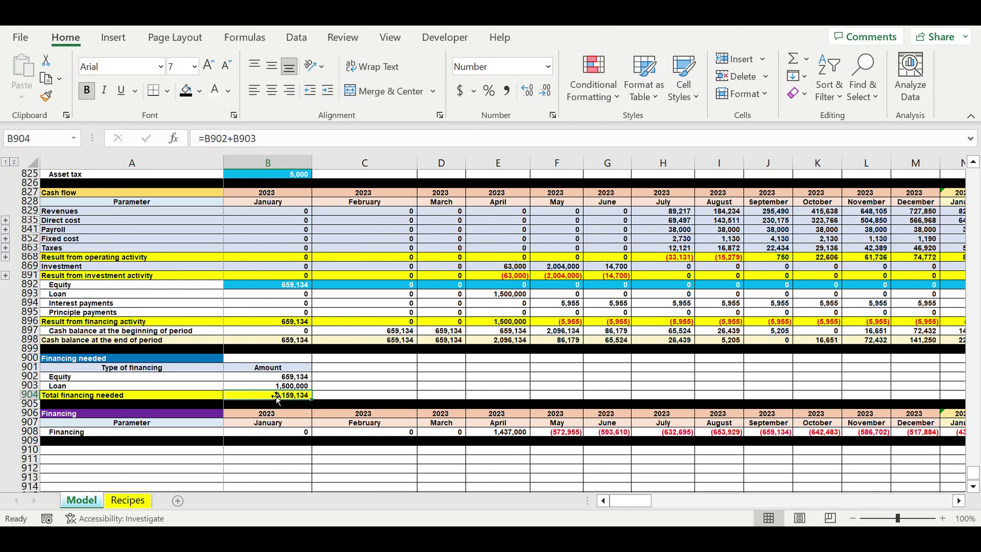
{"action": "left_click", "coordinate": [386, 376]}
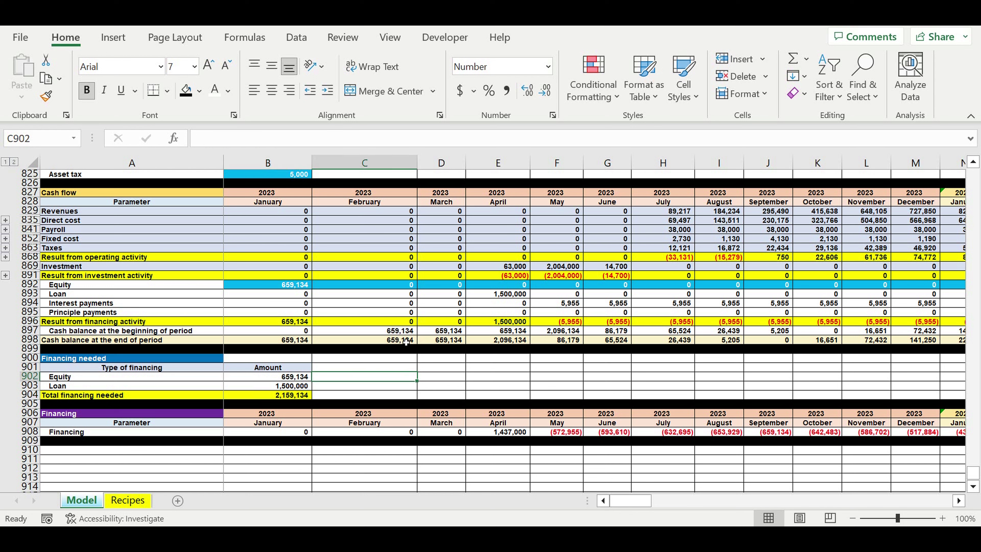